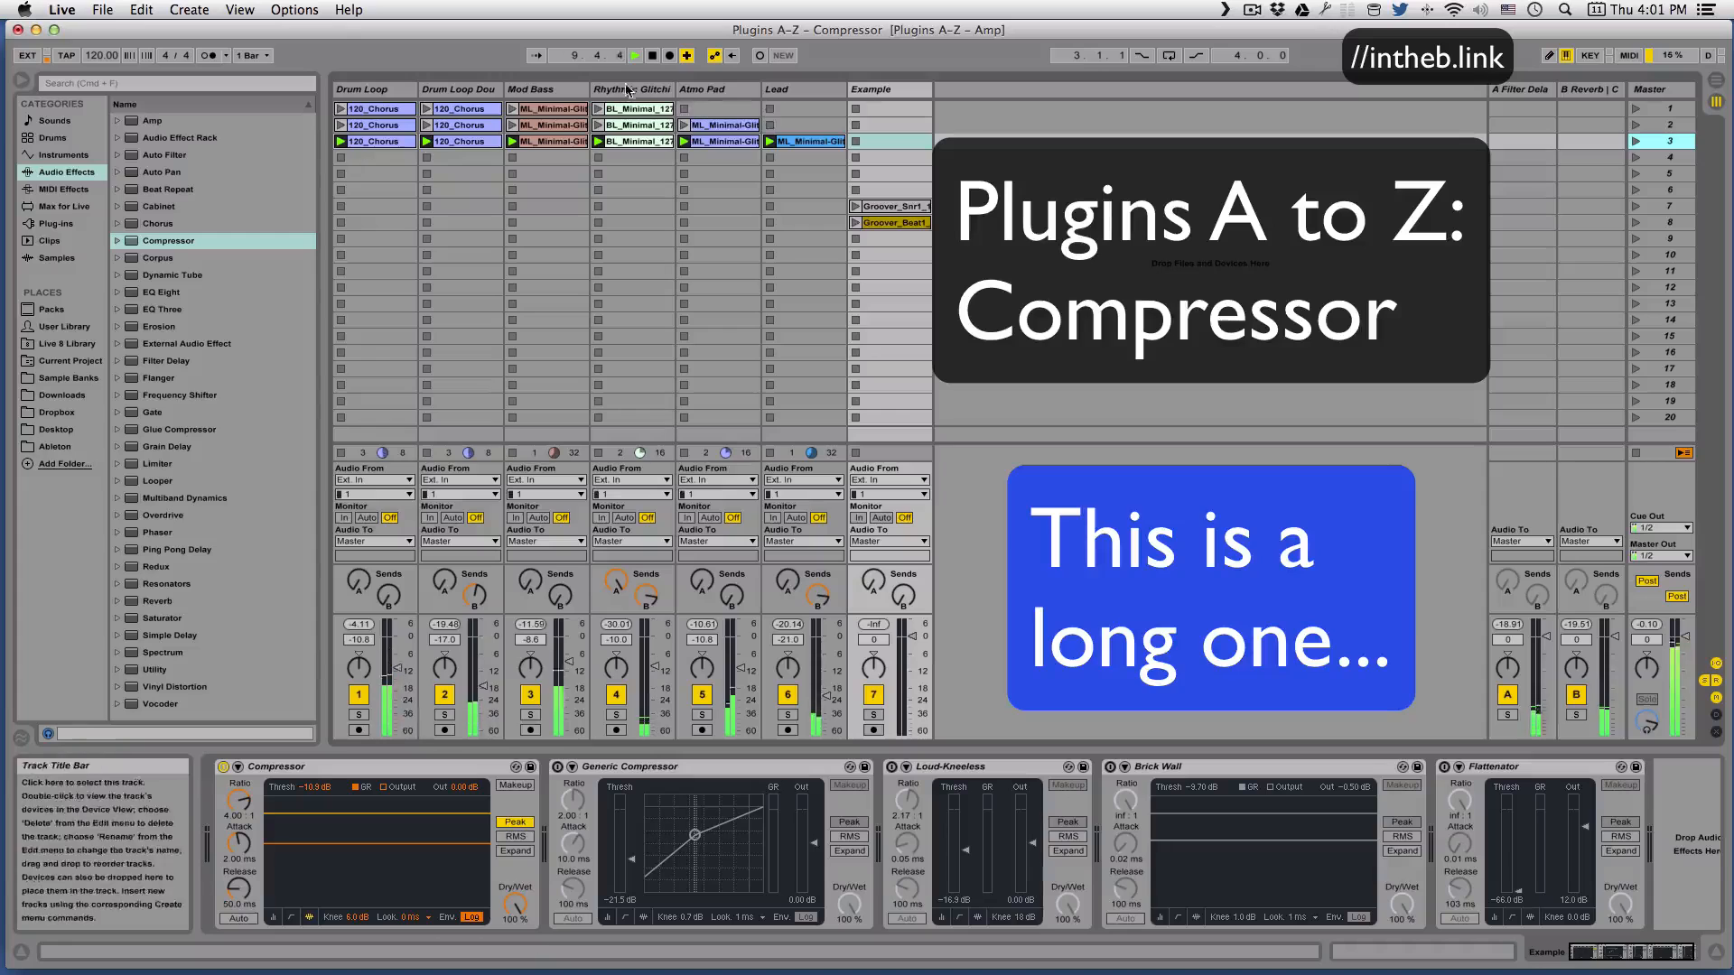
Stop all clips and deactivate return tracks A and B as well as the Compressor on the Master track.
left_click(1637, 456)
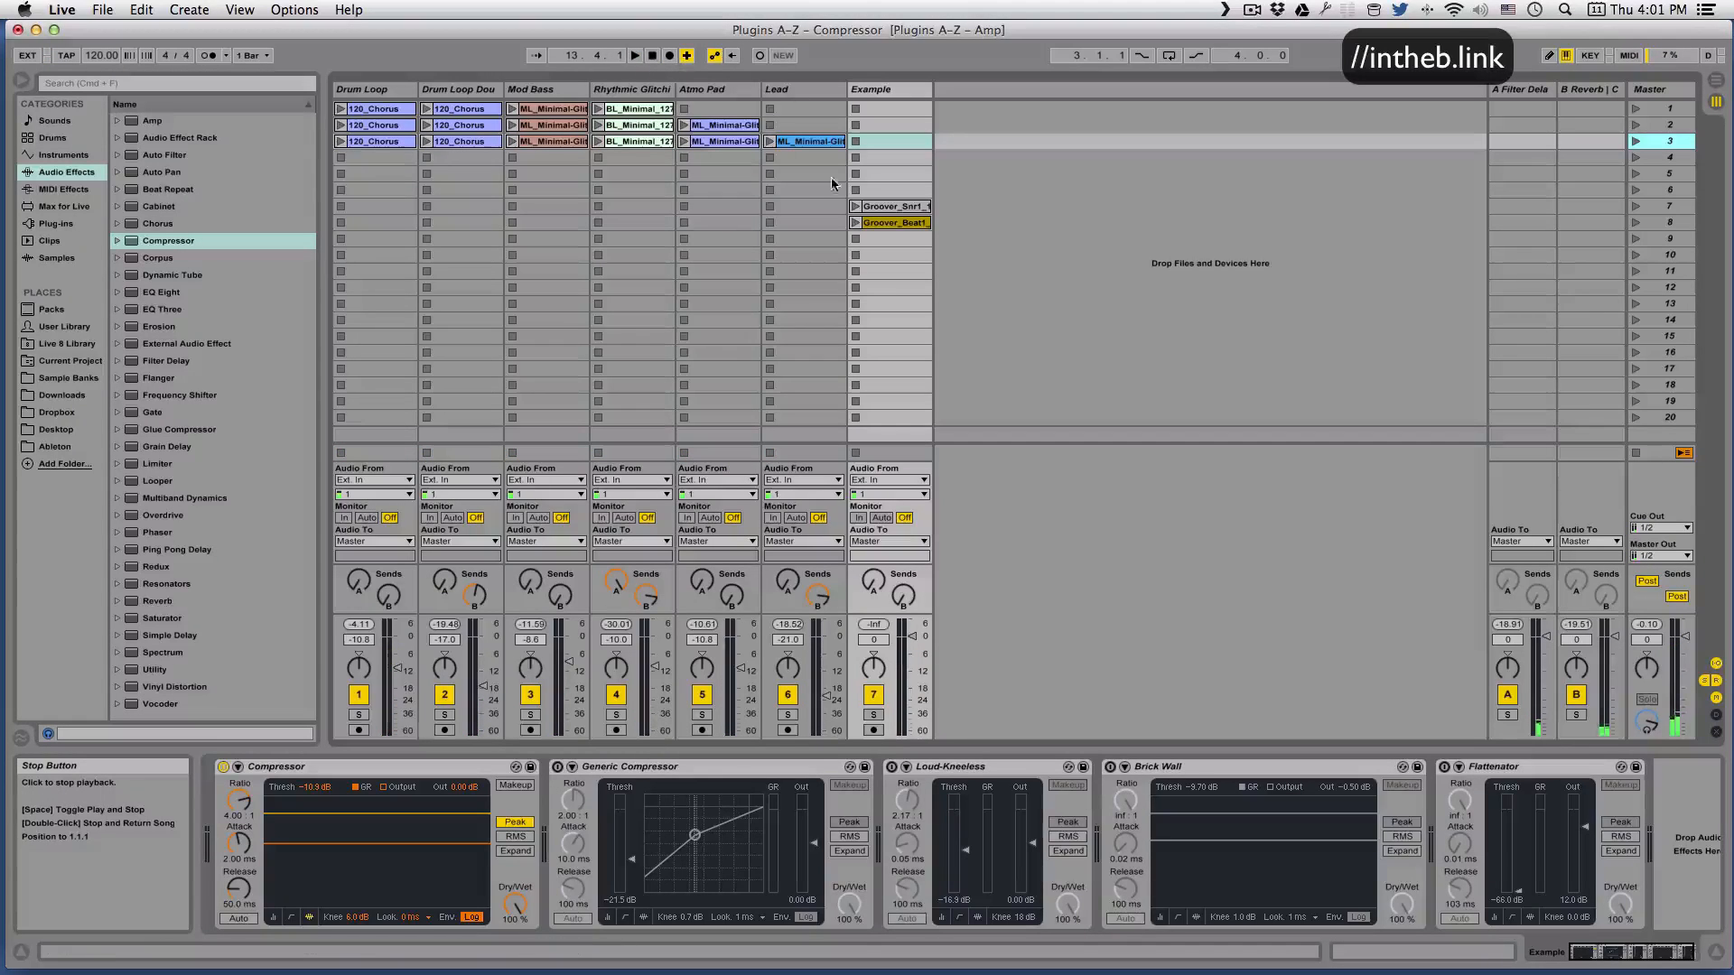
left_click(1507, 694)
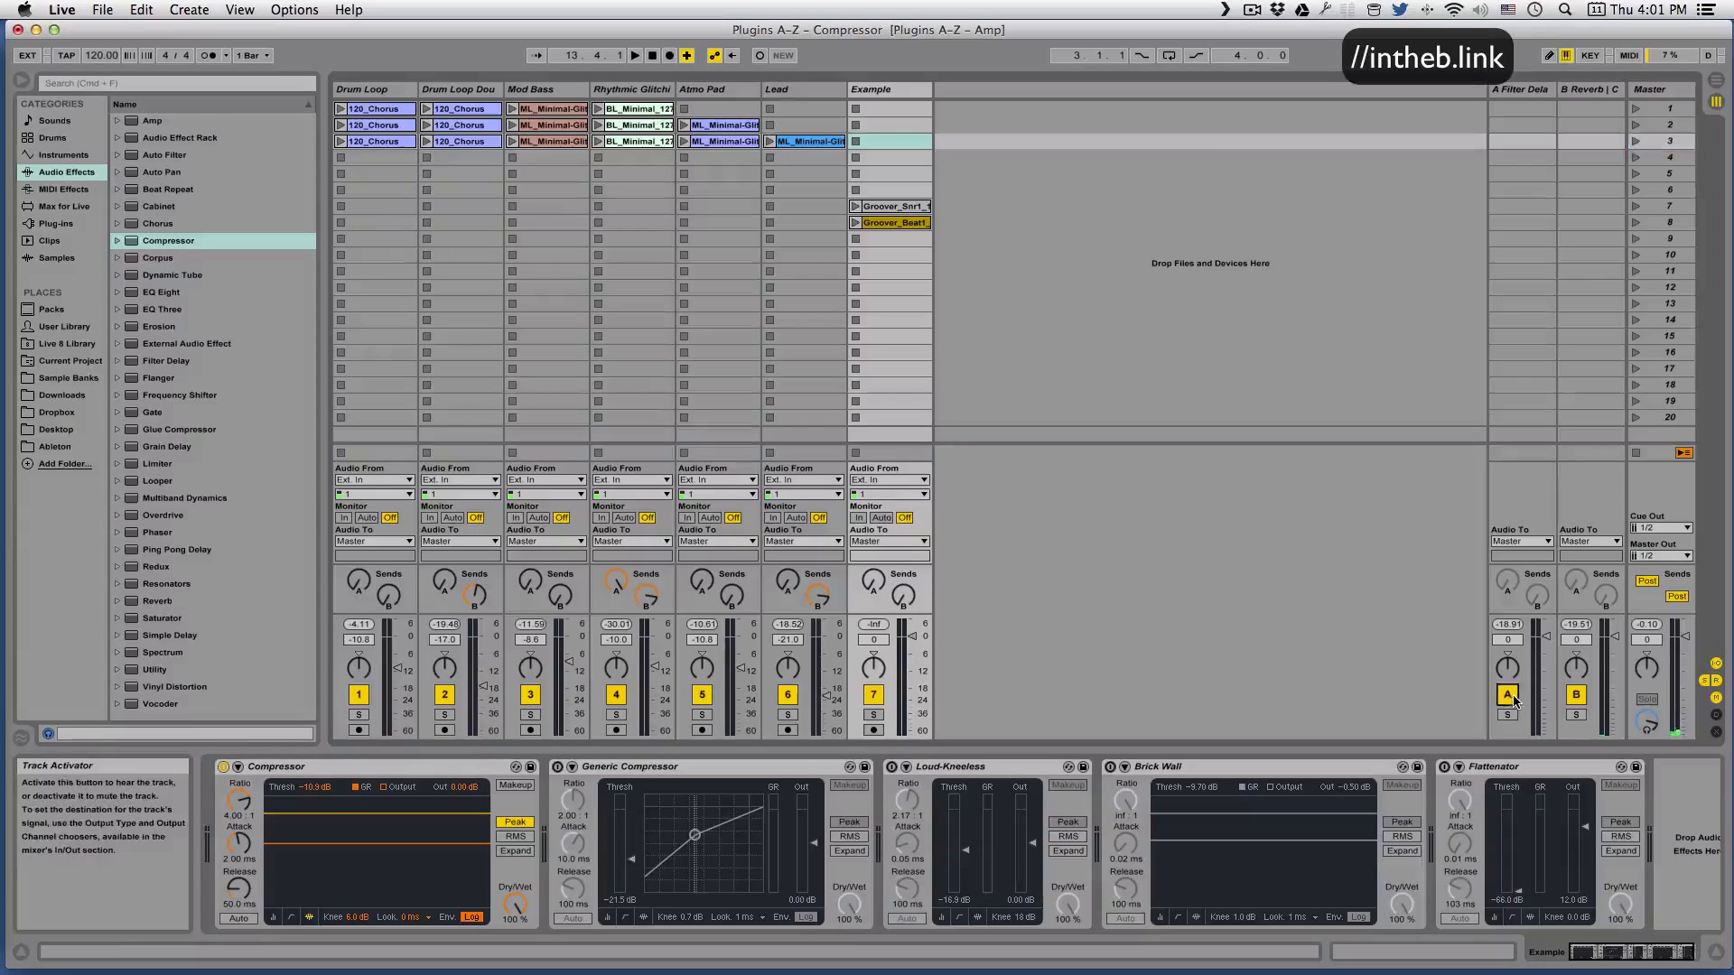
left_click(1577, 695)
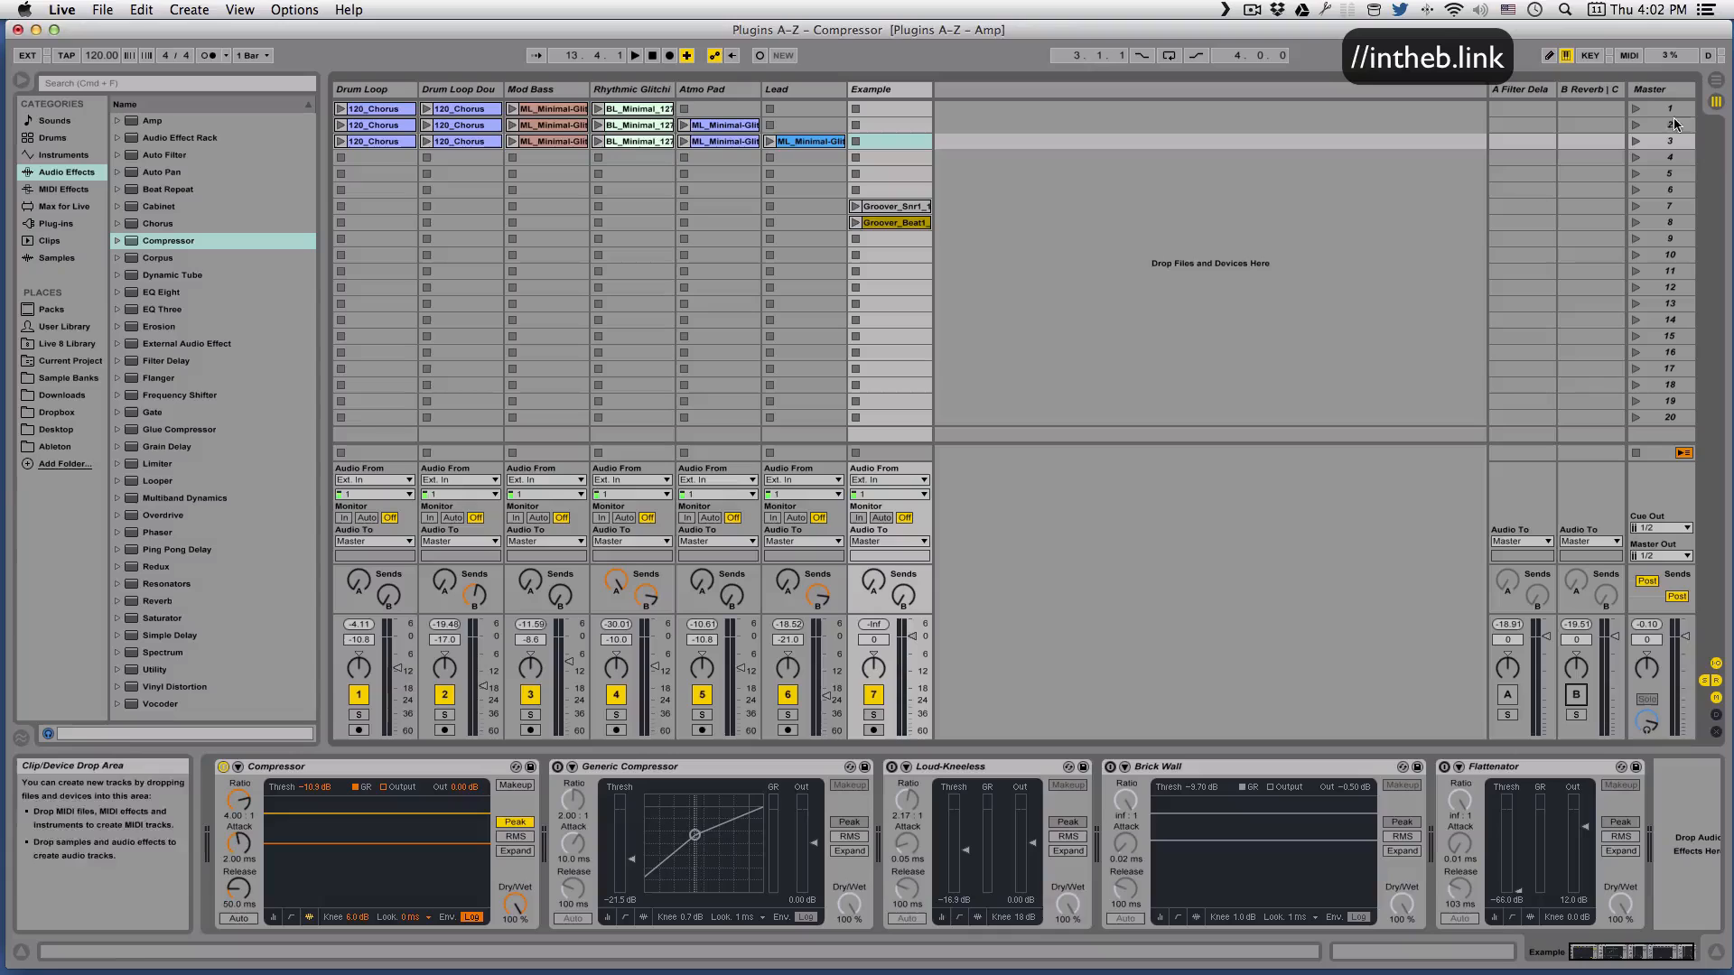
left_click(1575, 697)
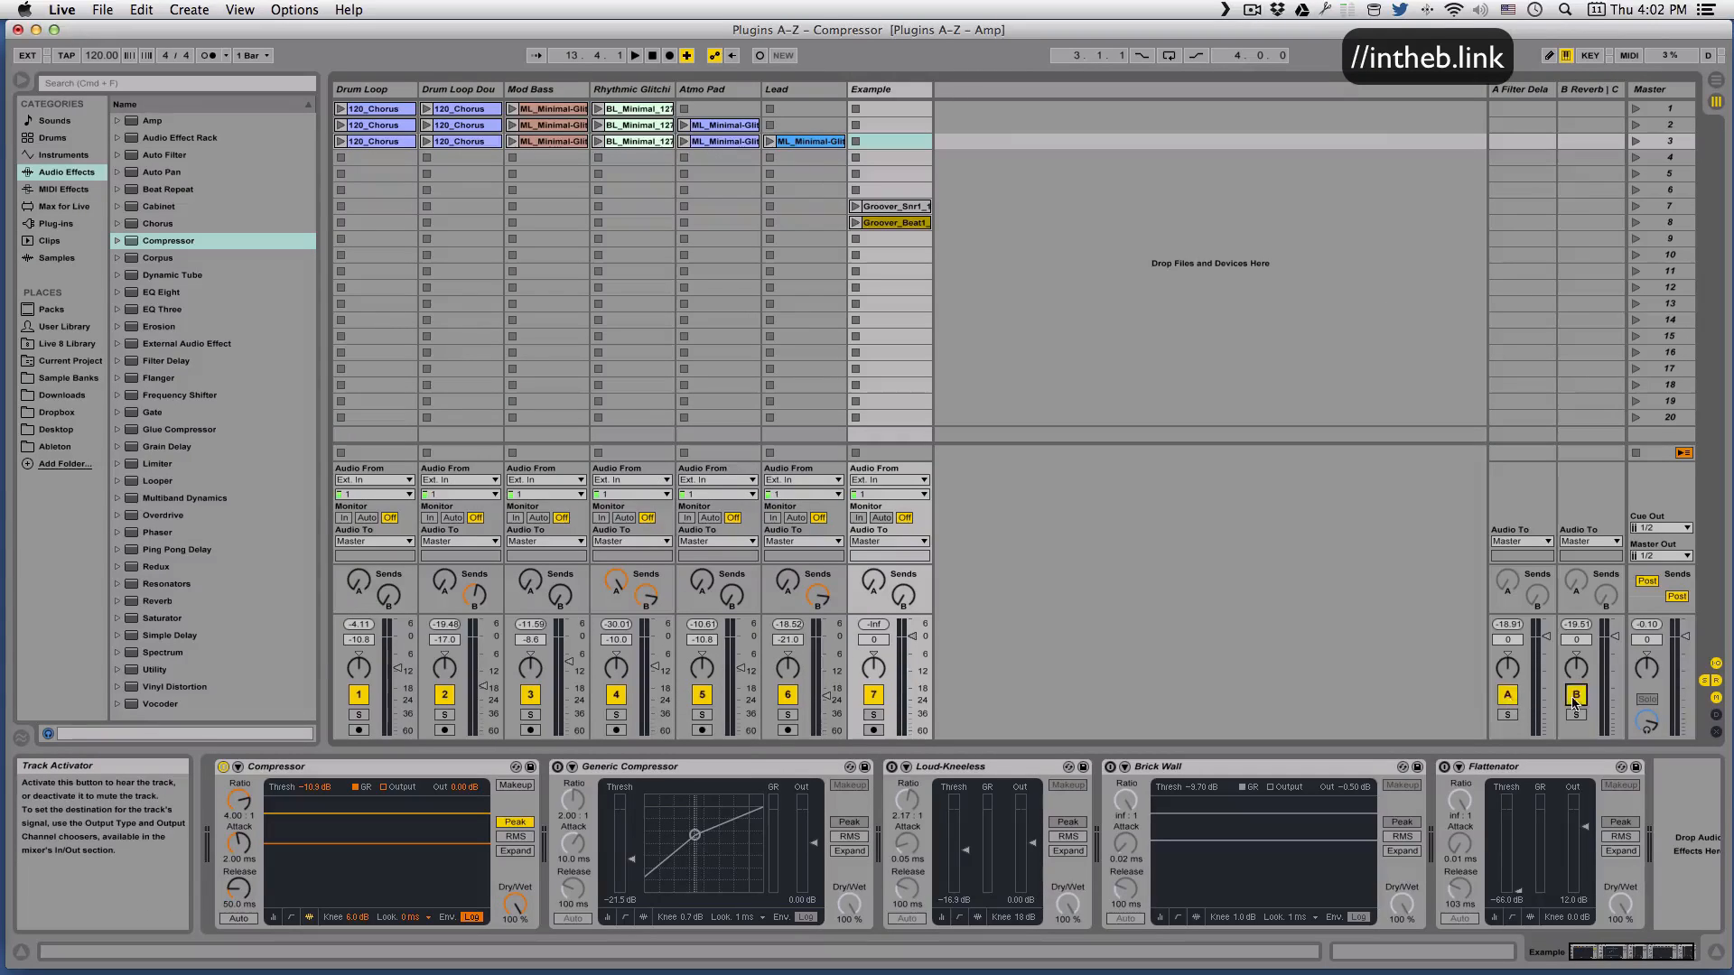
left_click(1575, 697)
left_click(1507, 695)
left_click(1658, 90)
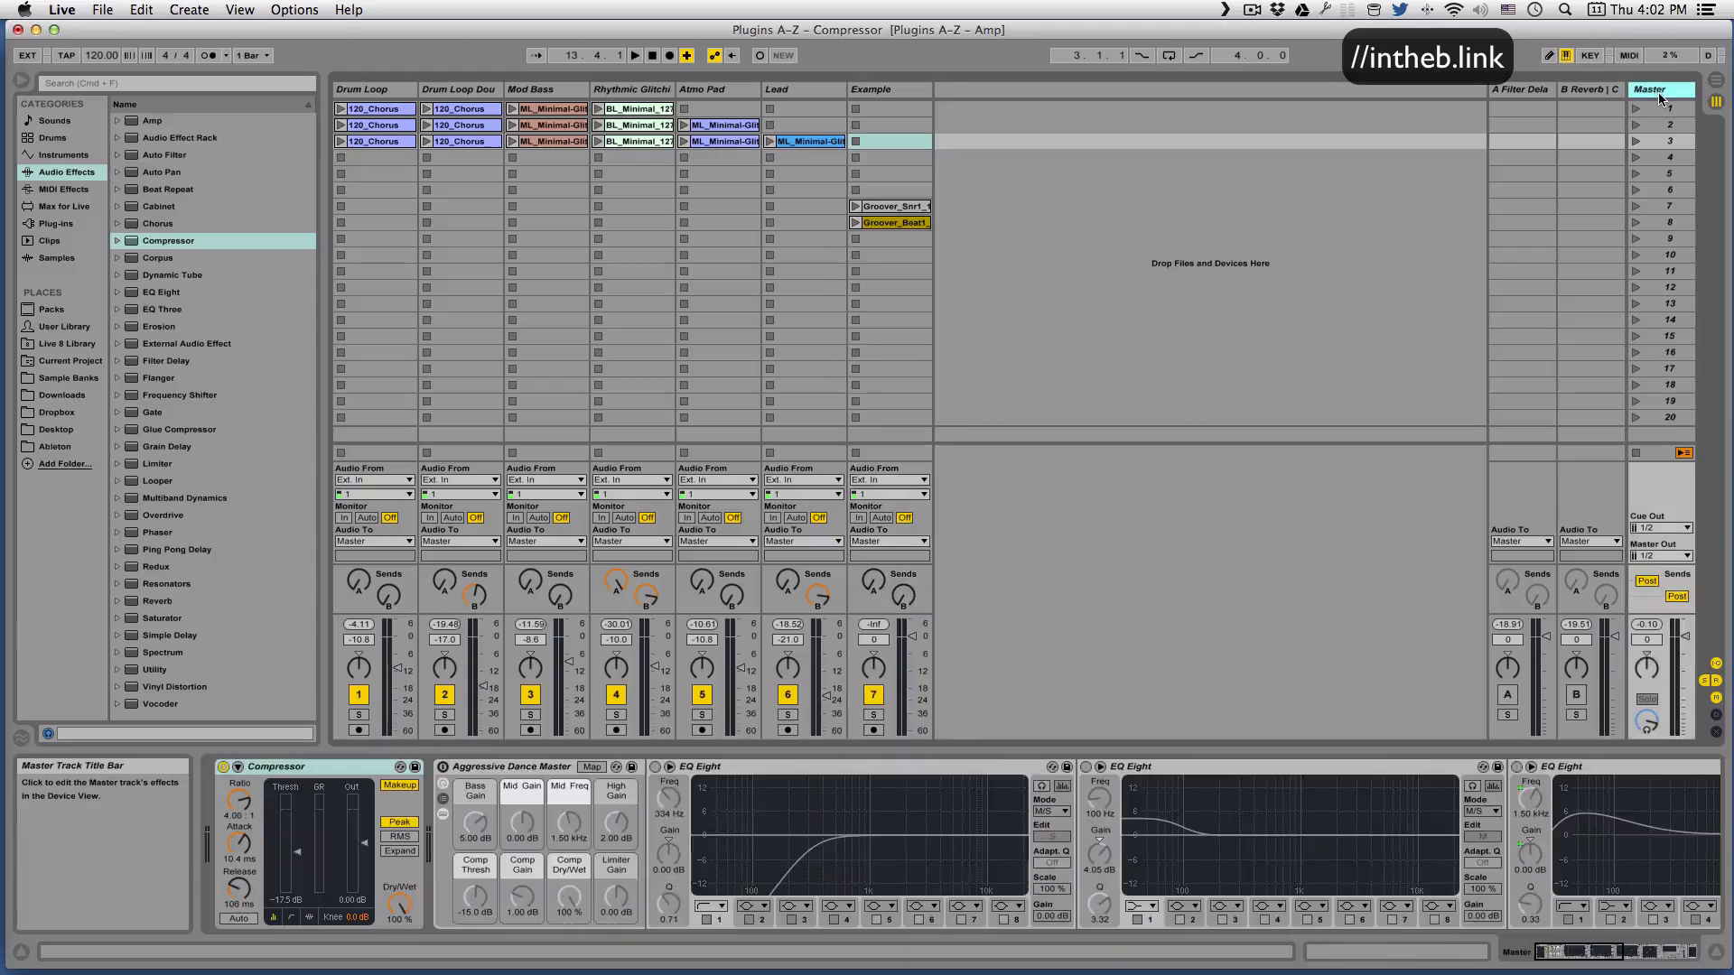
left_click(223, 768)
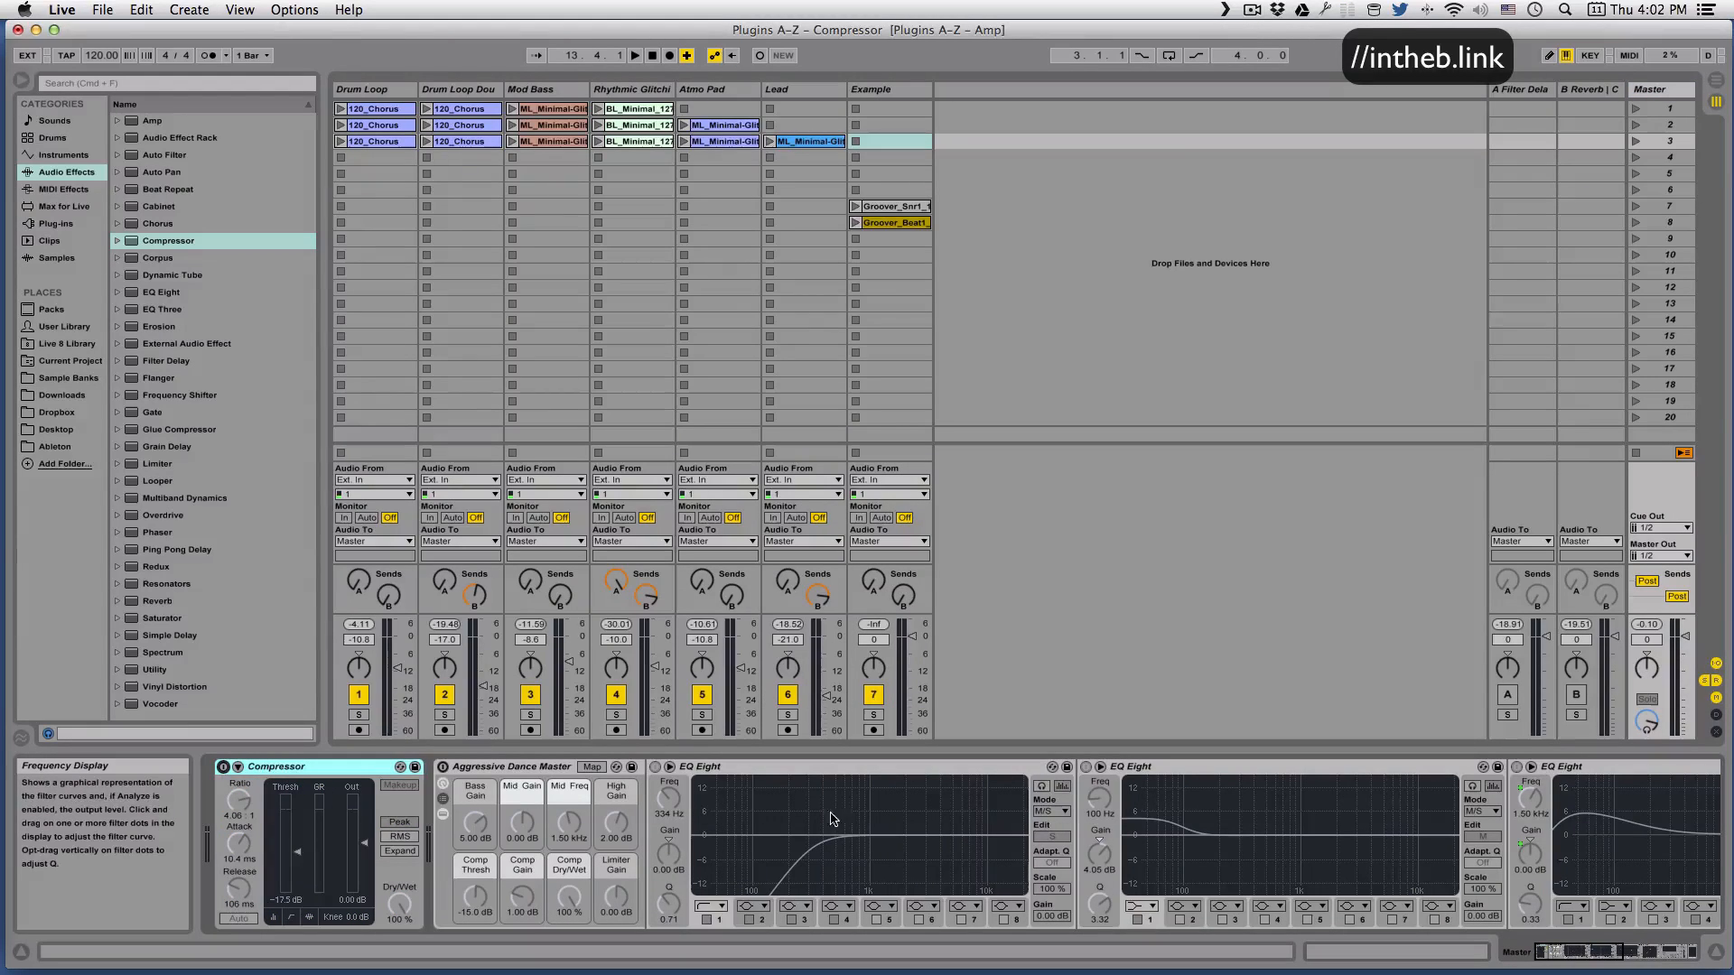
Solo the Drum Loop track and launch its first 120_Chorus clip with the track's Compressor bypassed.
left_click(362, 90)
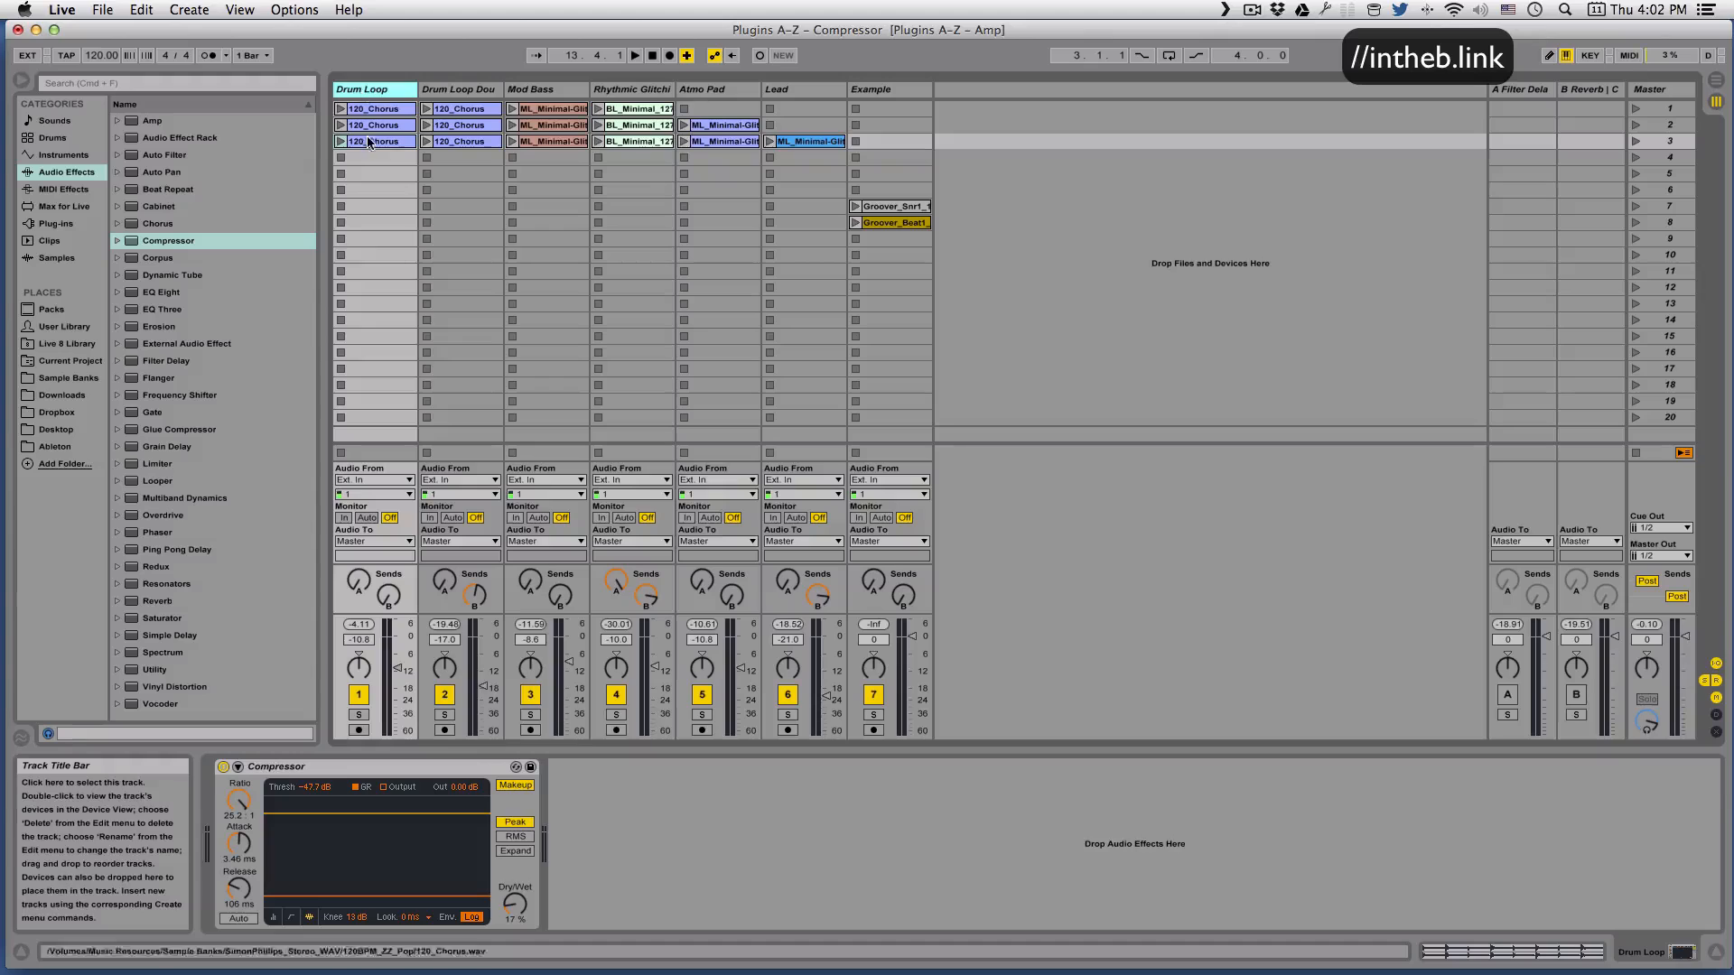
left_click(360, 714)
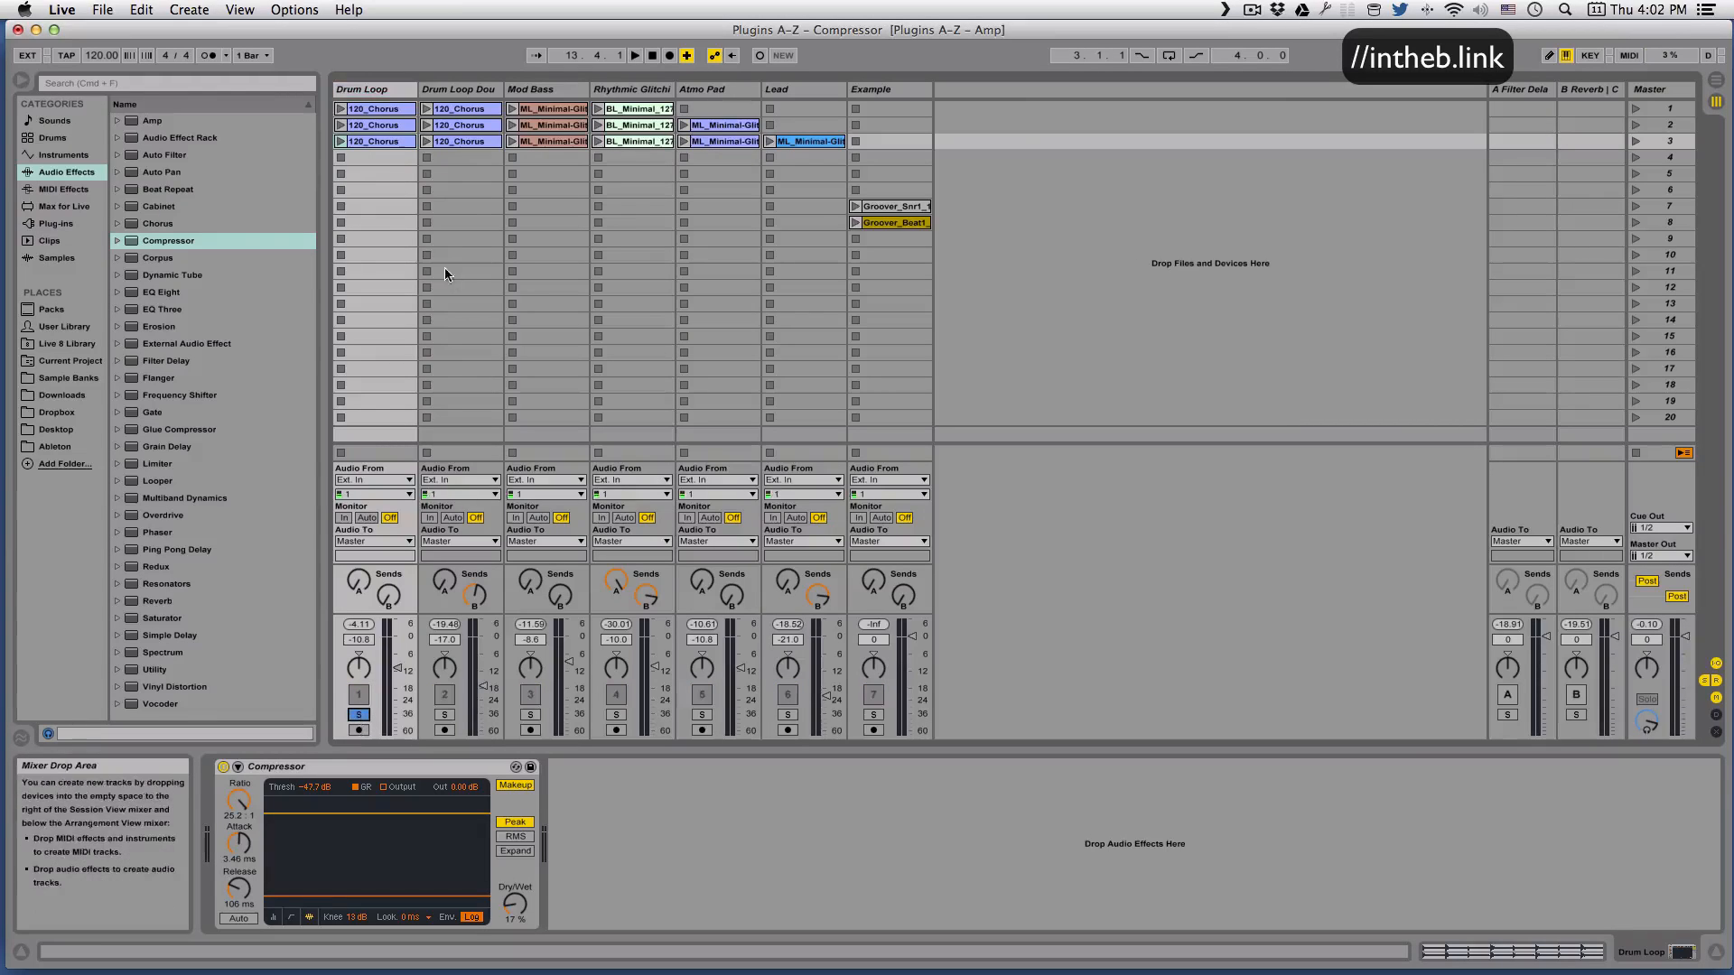
left_click(223, 766)
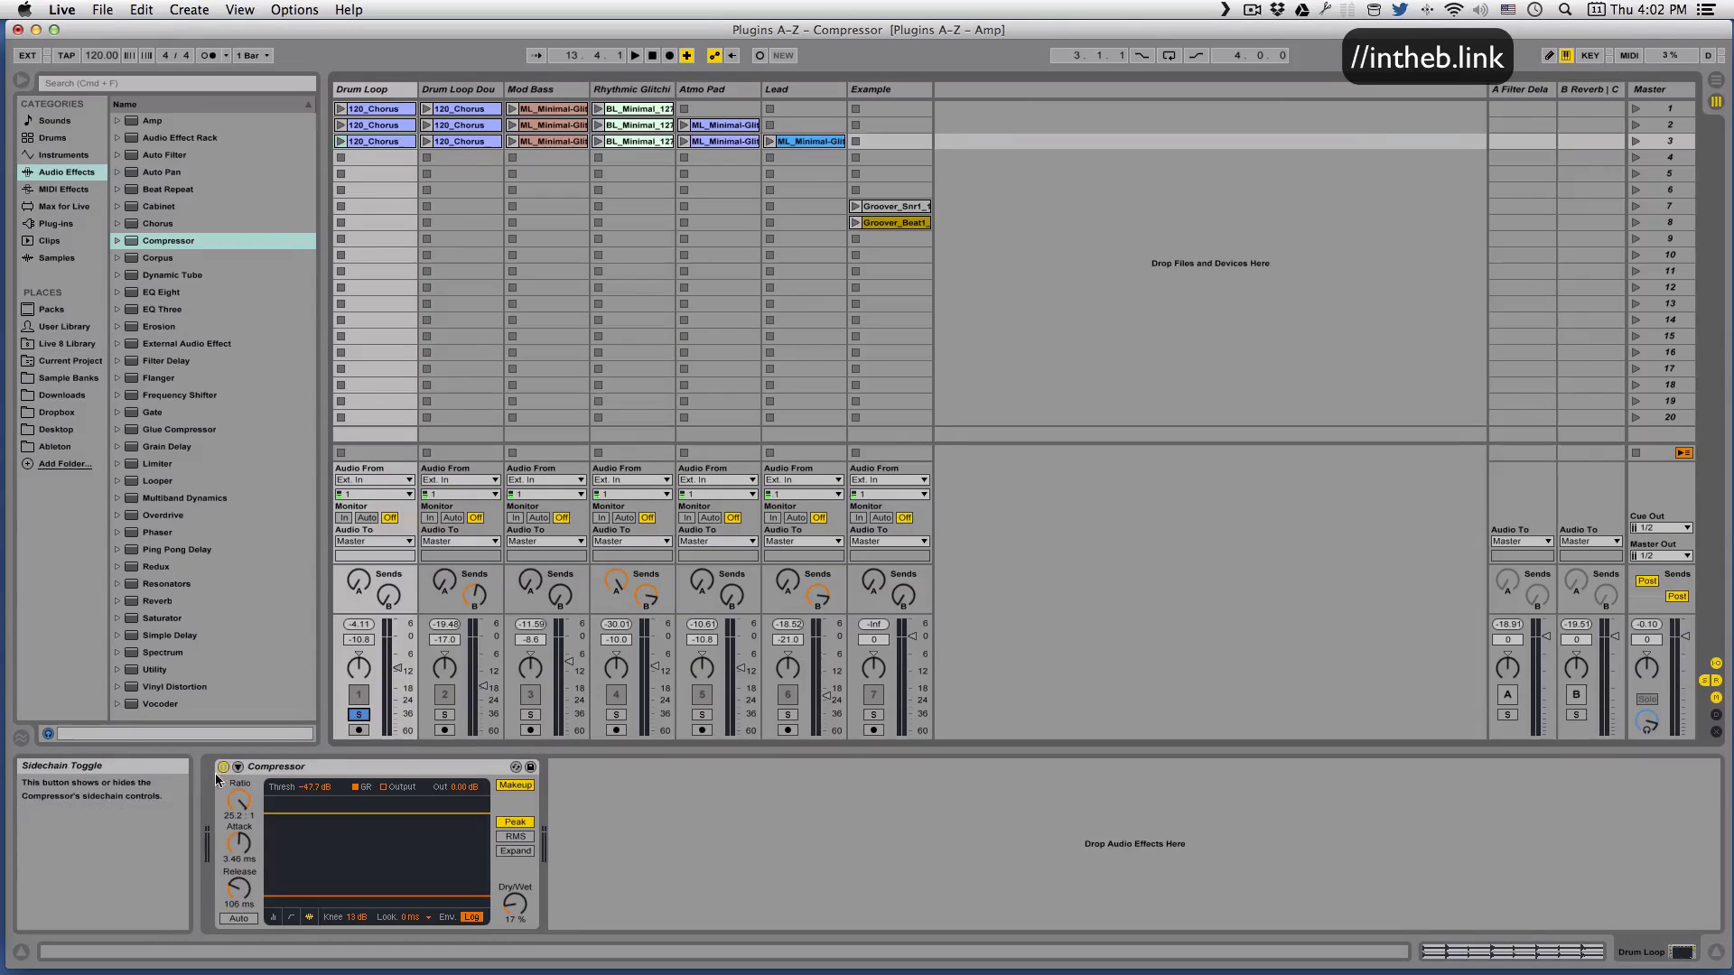
left_click(339, 109)
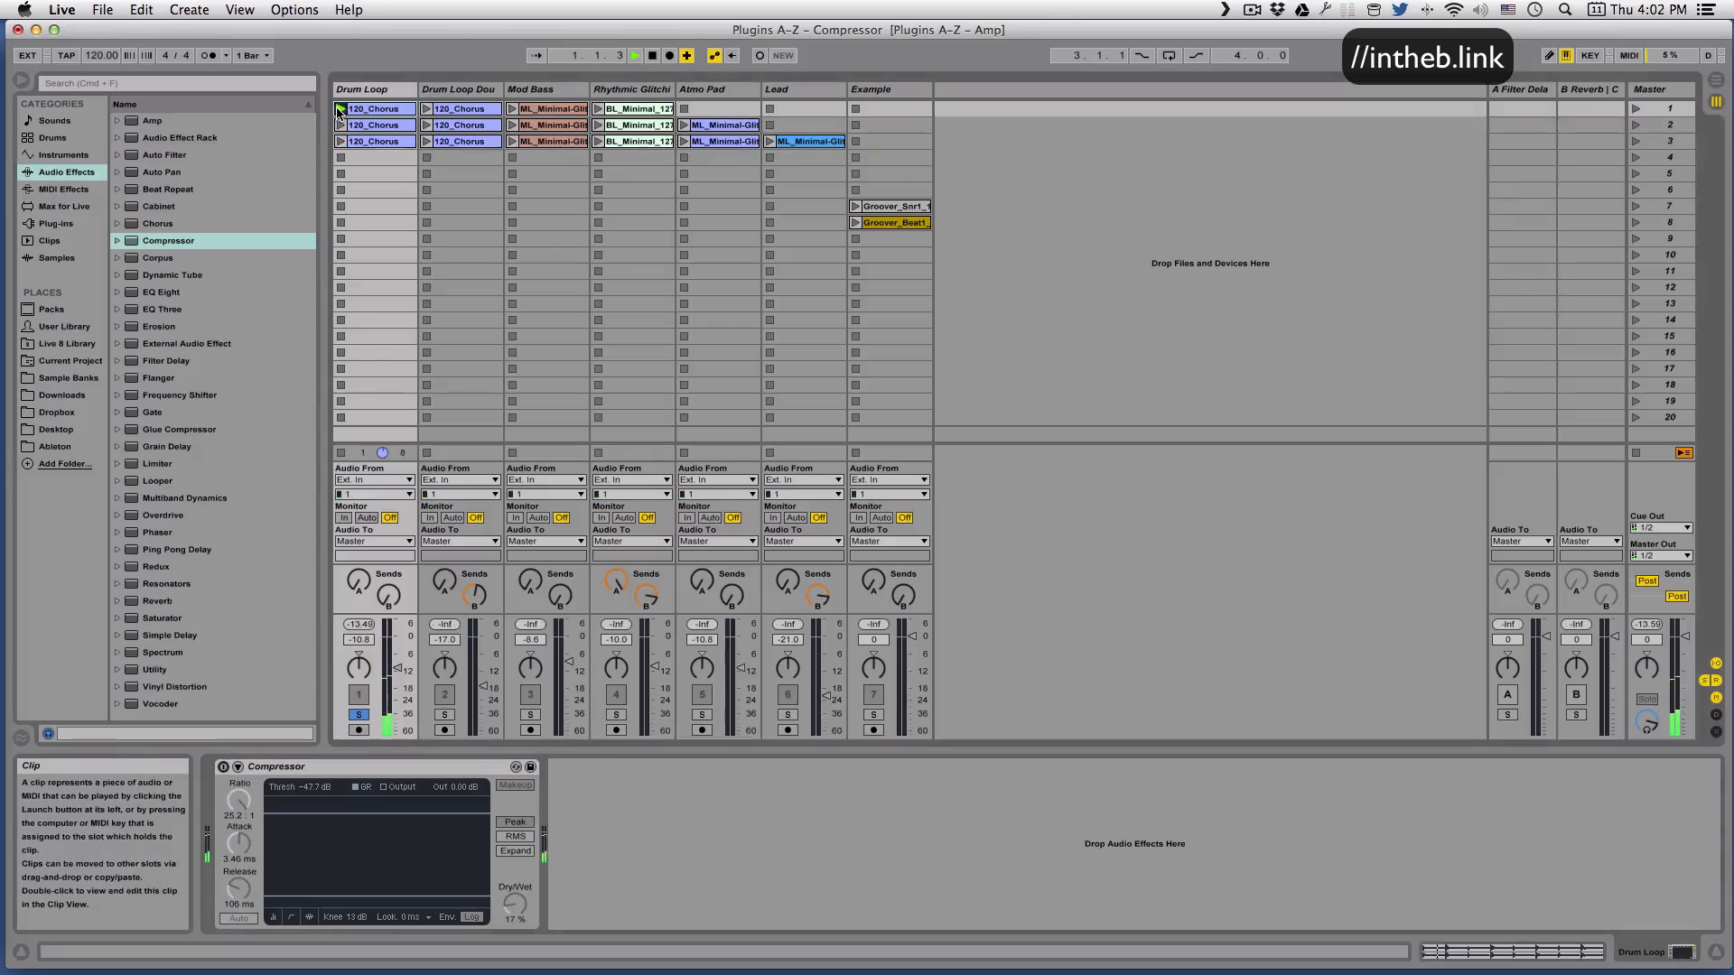
Compare the Drum Loop with its Compressor on and off, leave the Compressor active, and stop playback.
left_click(223, 767)
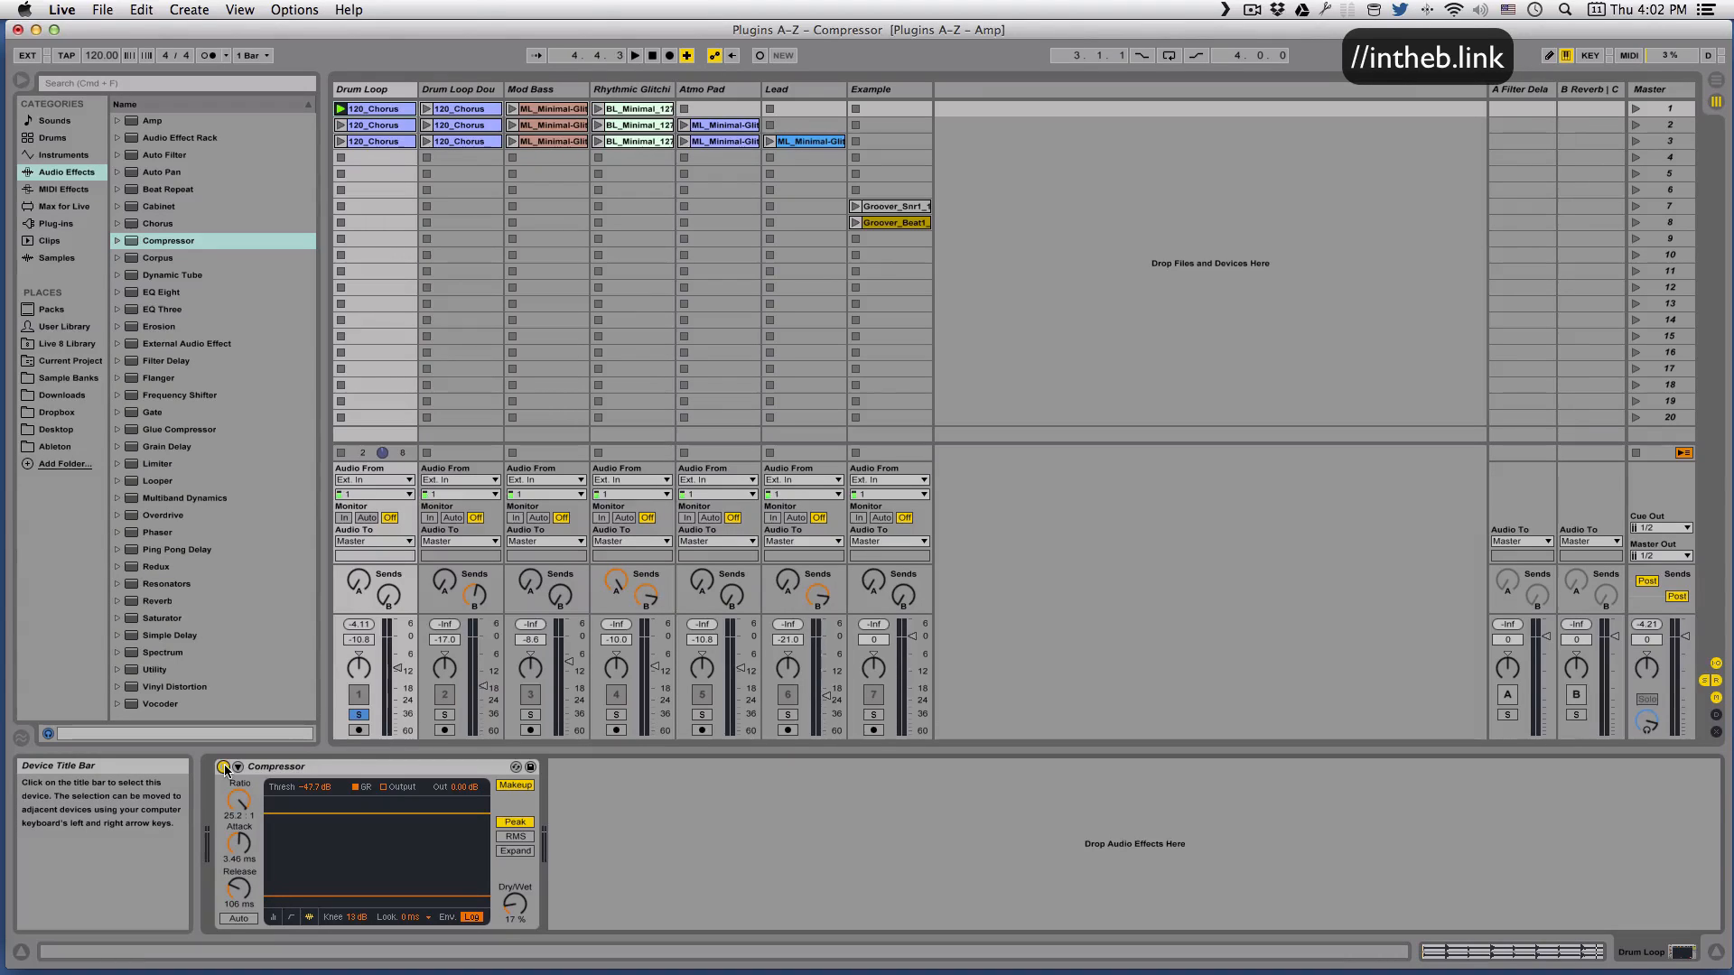
left_click(224, 767)
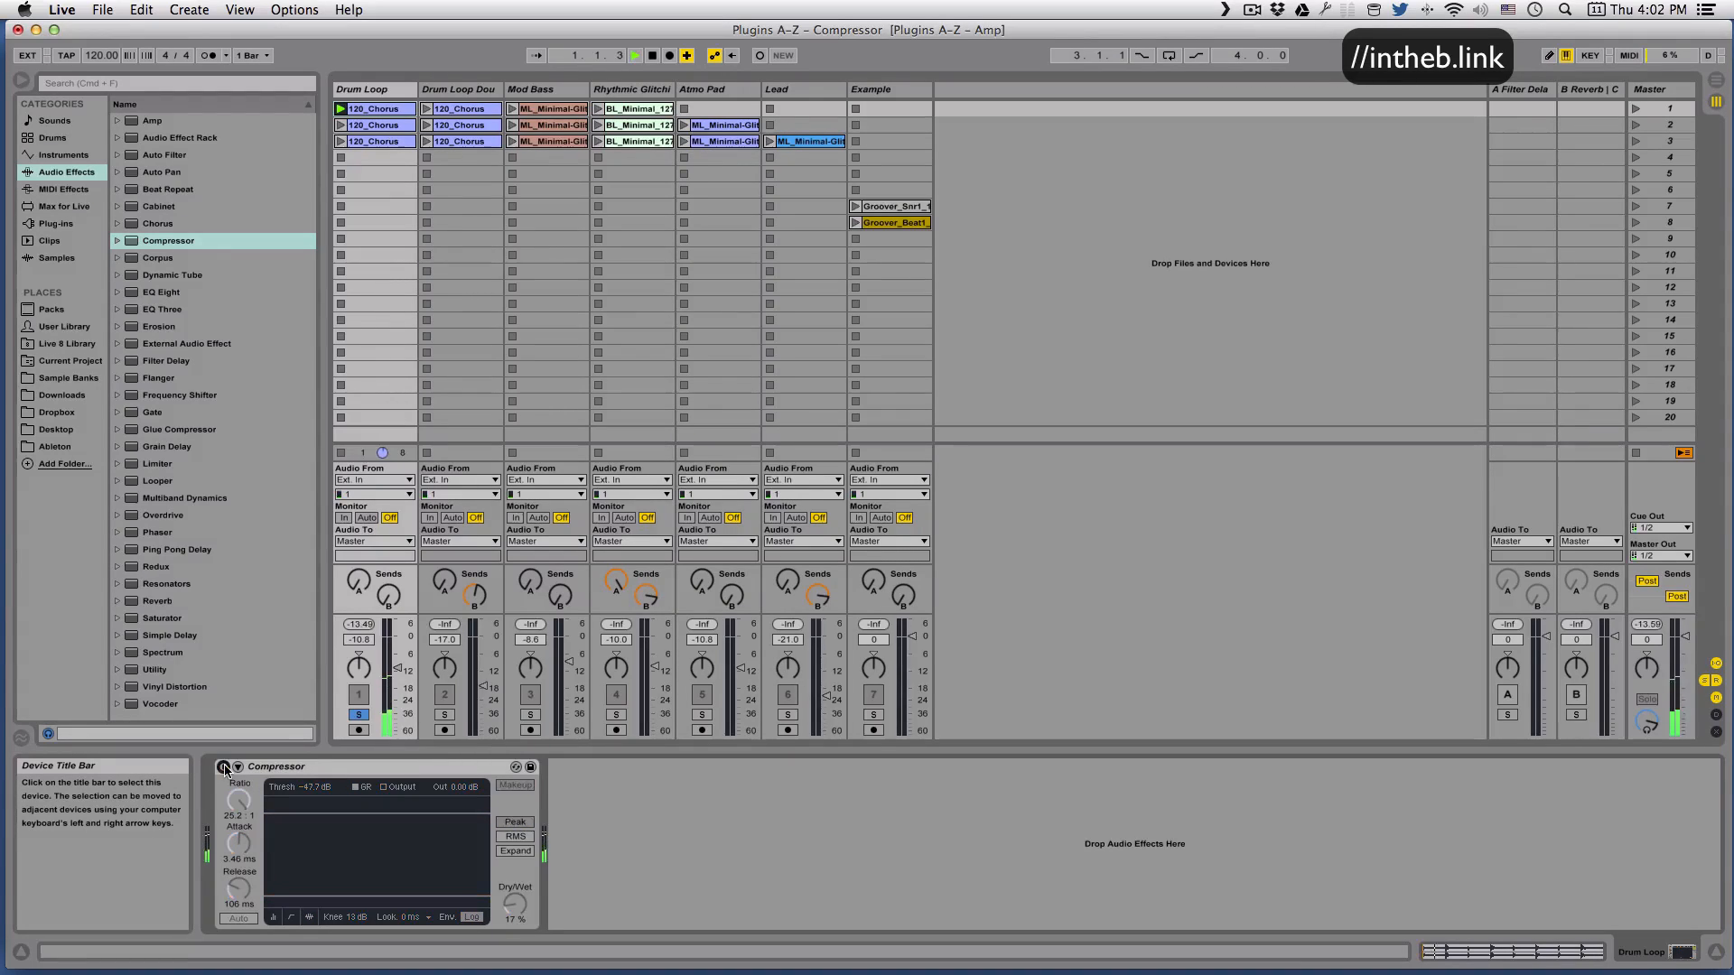
left_click(224, 767)
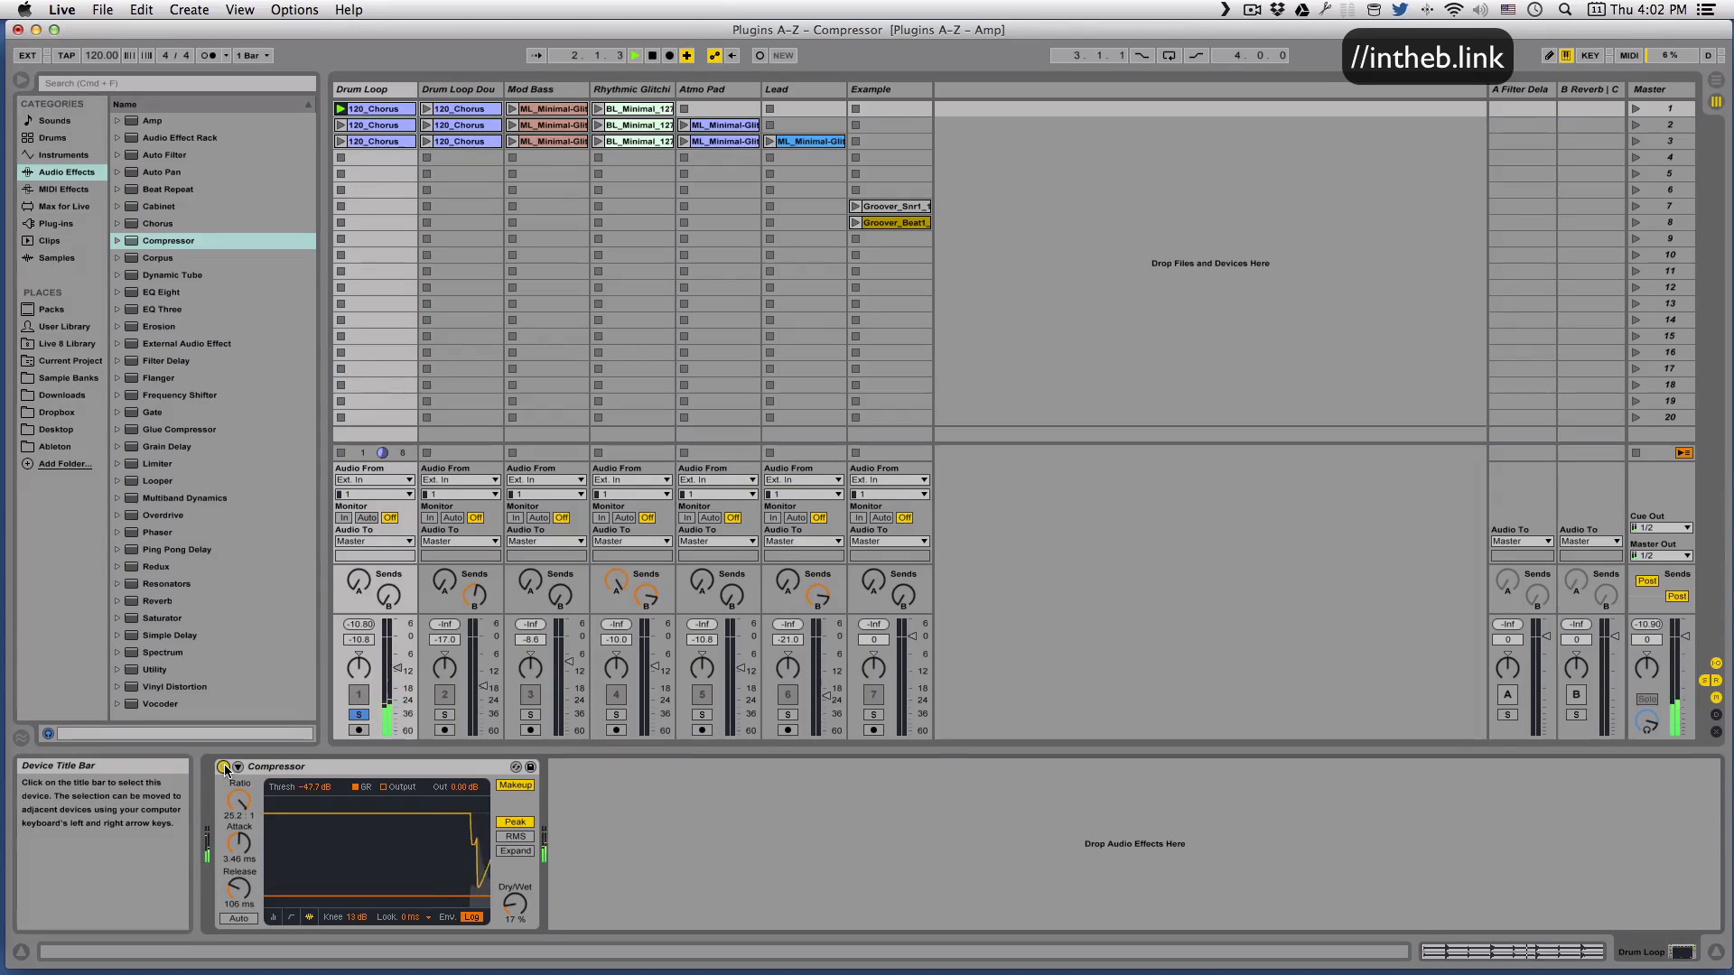
left_click(224, 767)
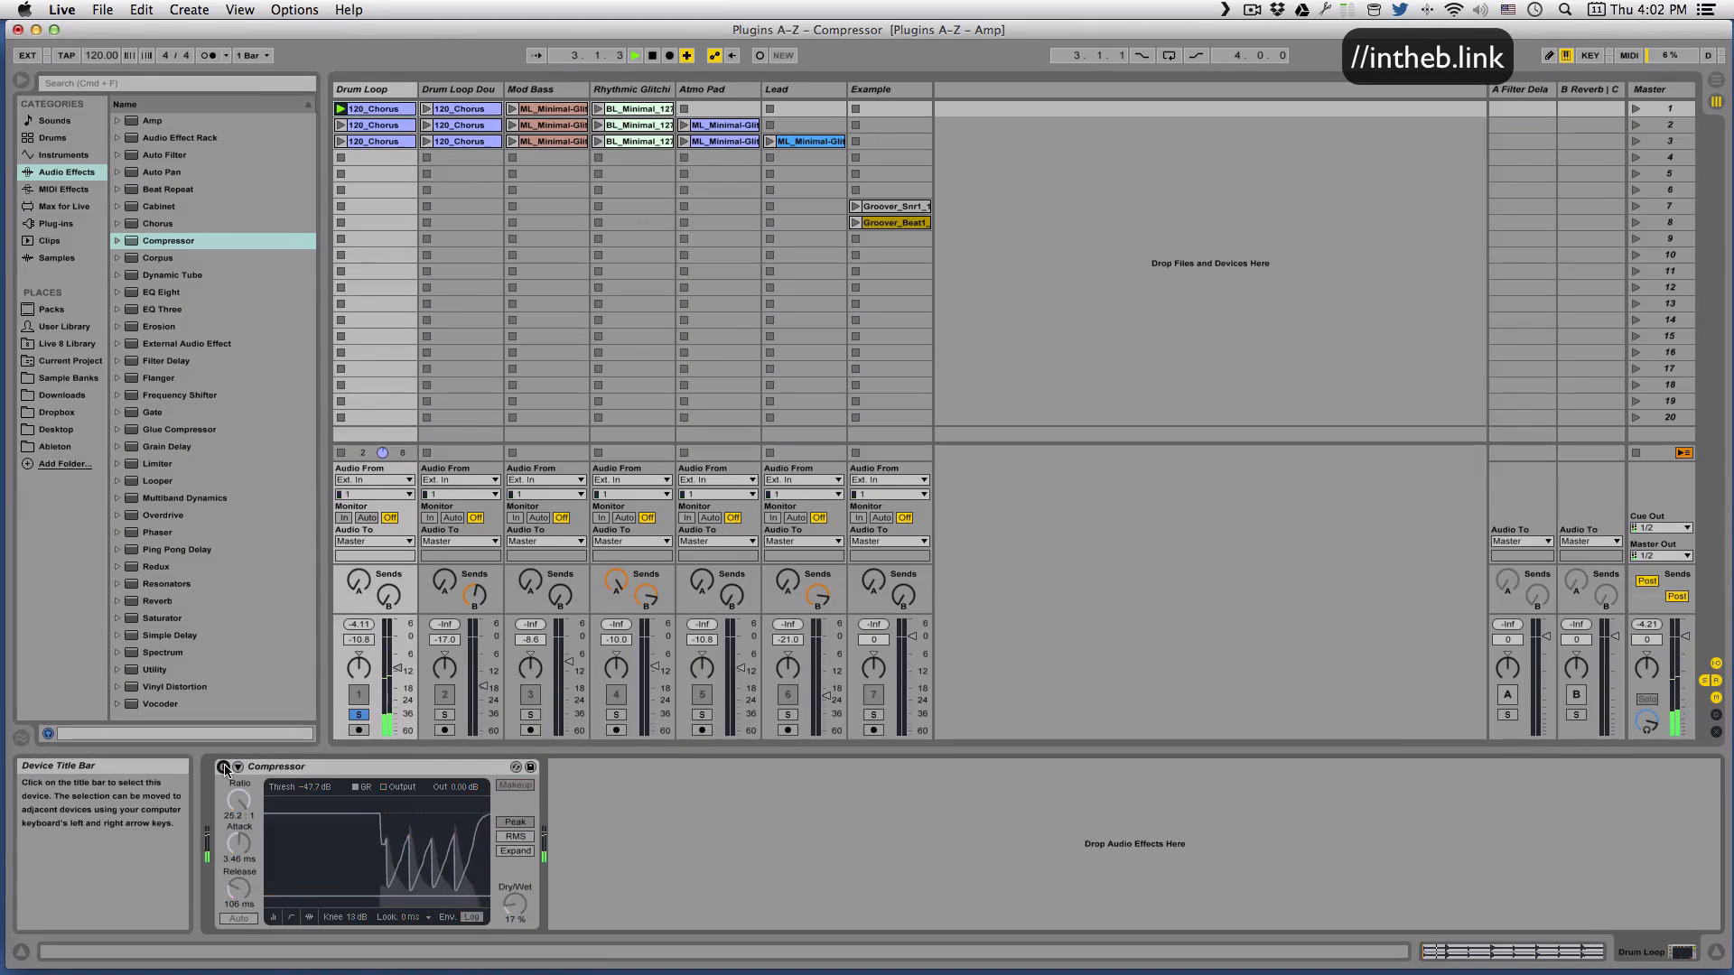
left_click(224, 767)
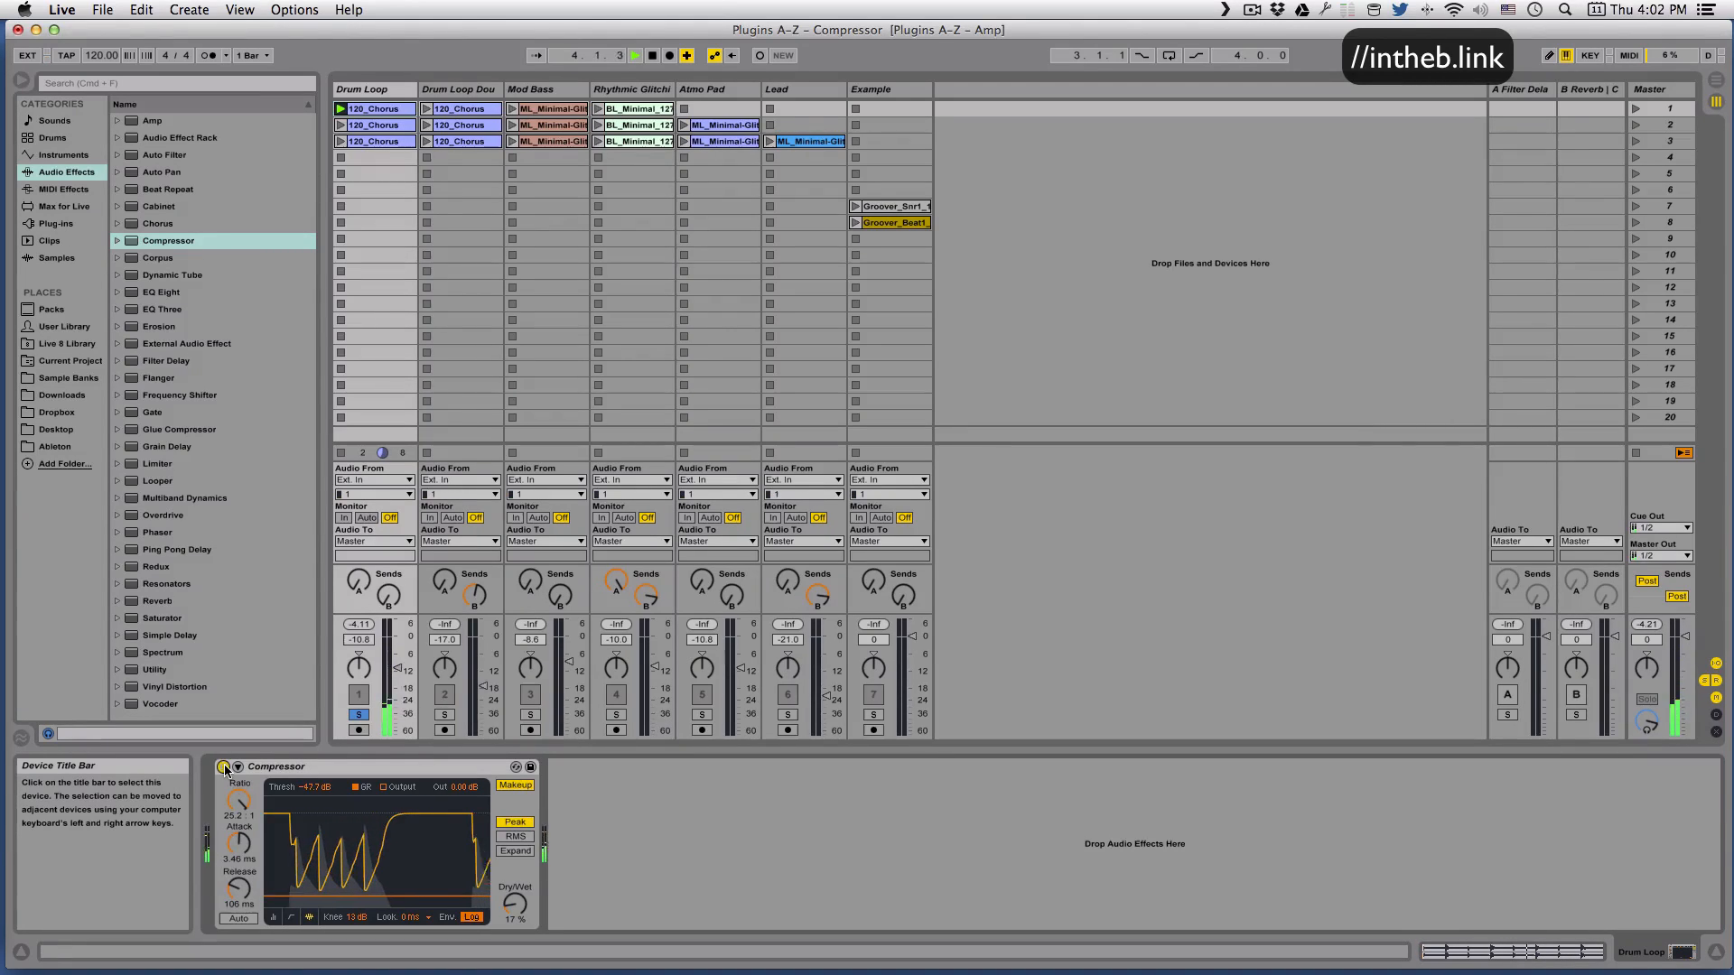
key("space")
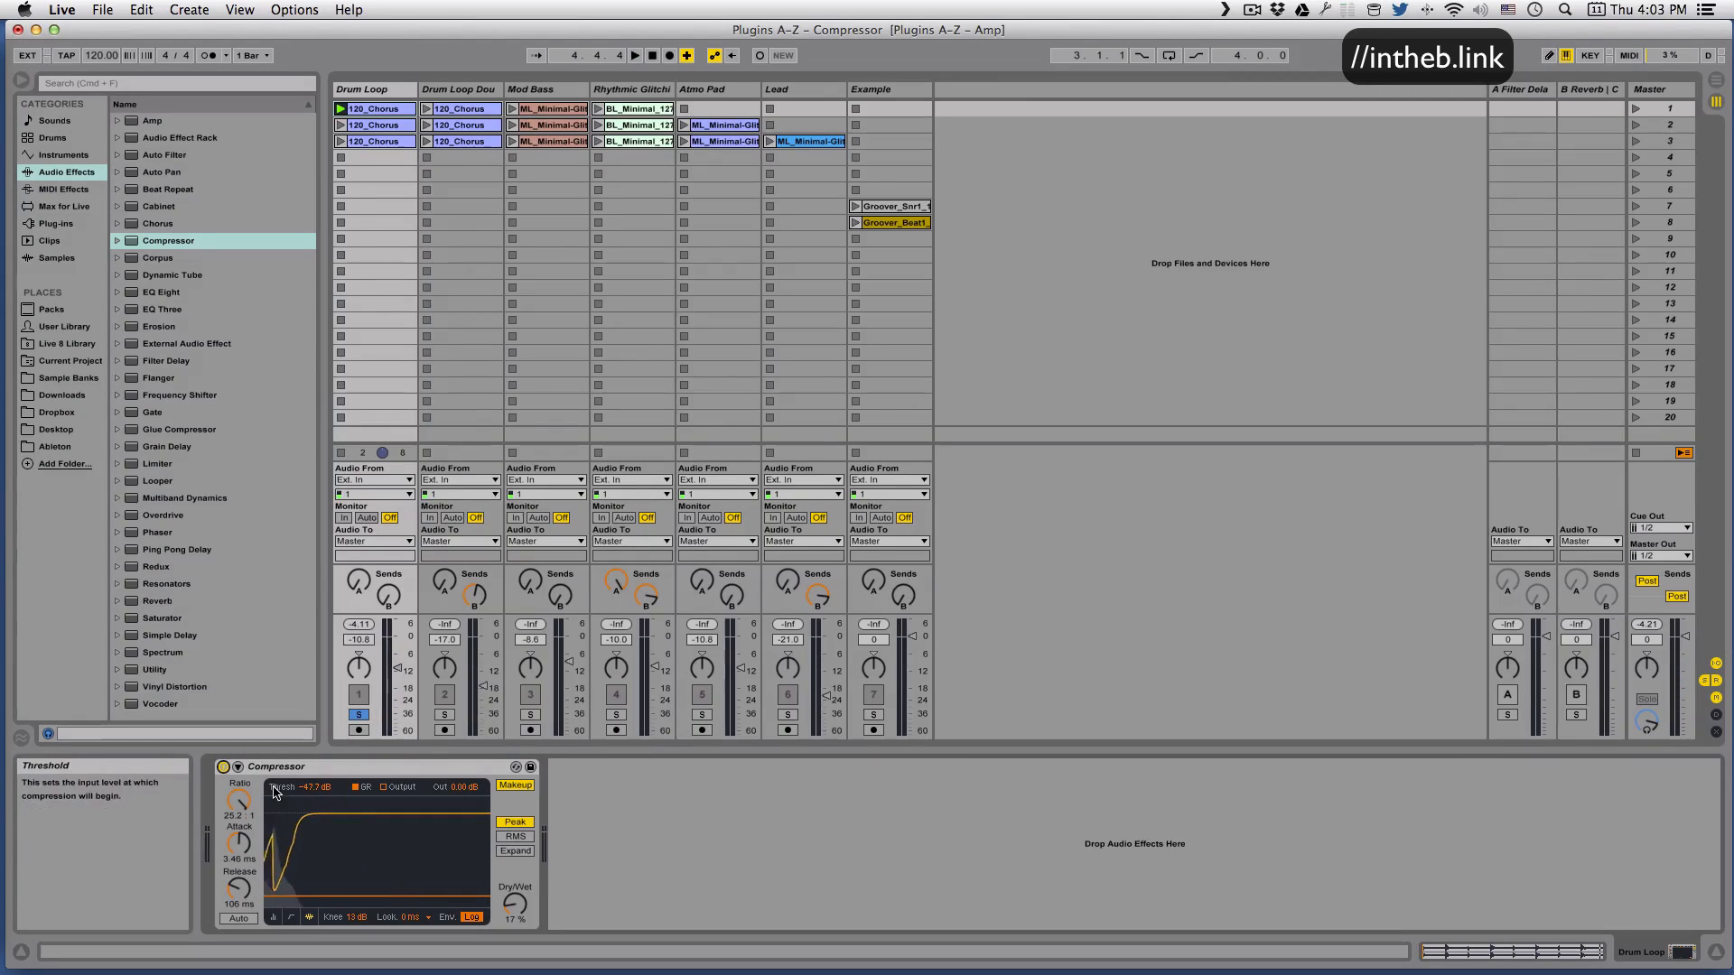
Solo the Drum Loop Double track, audition its first clip with the Compressor bypassed, and reactivate the Compressor.
left_click(457, 90)
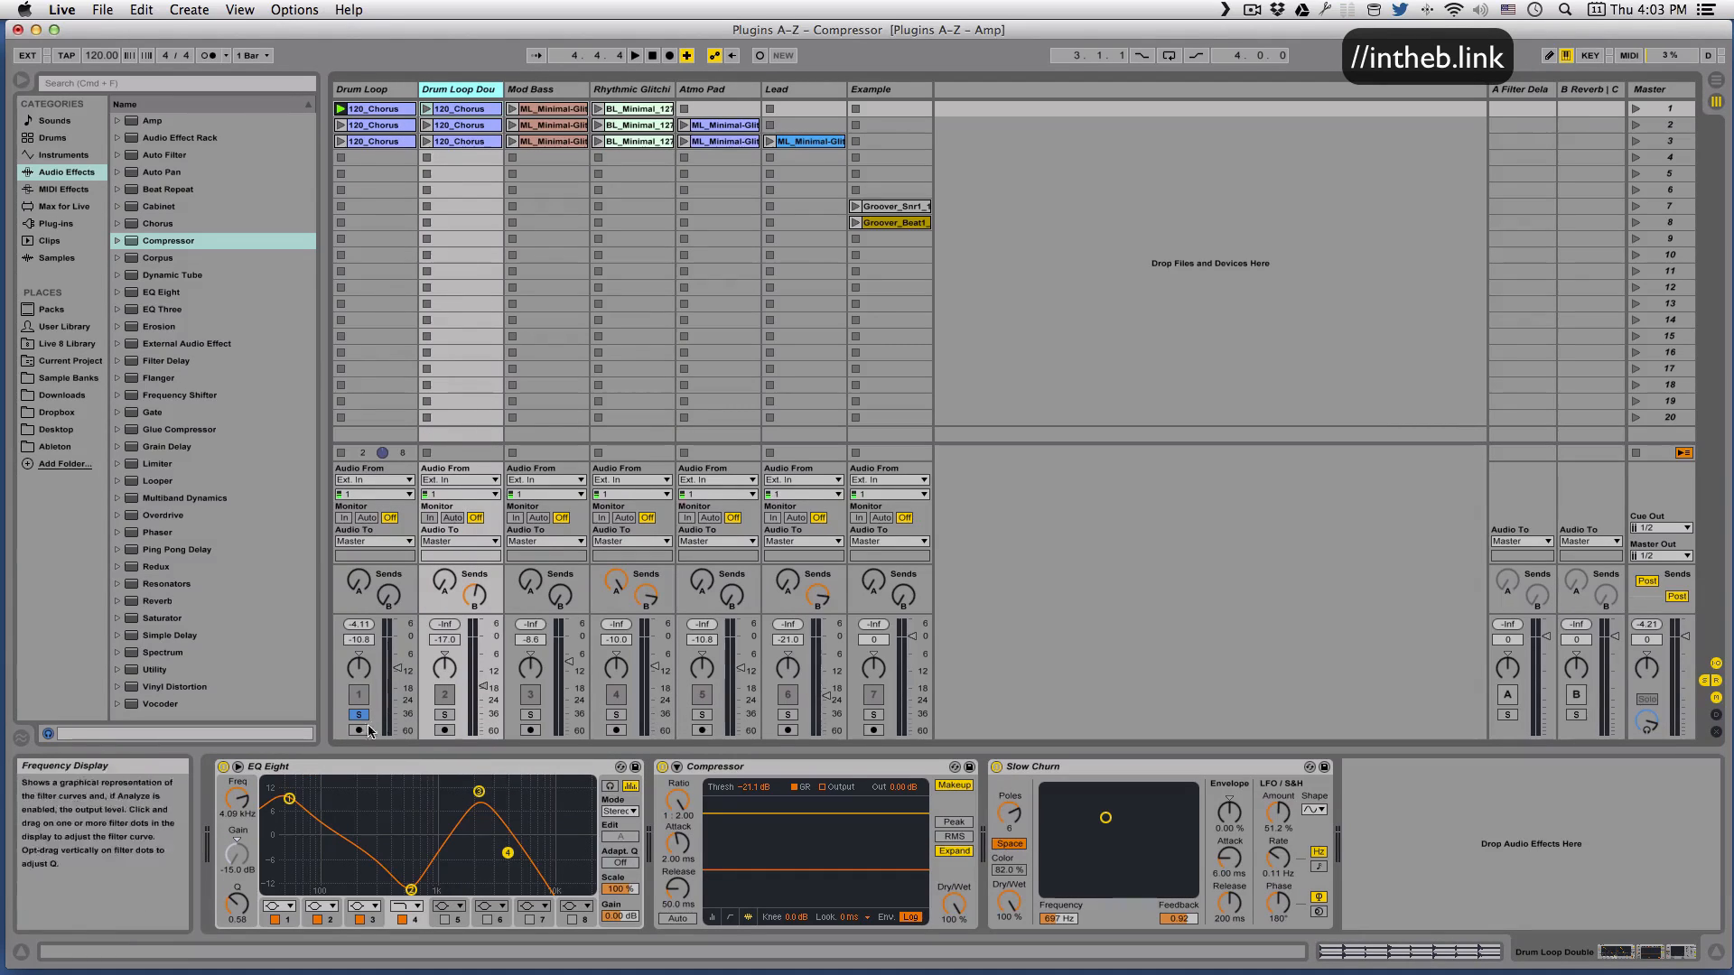
left_click(662, 766)
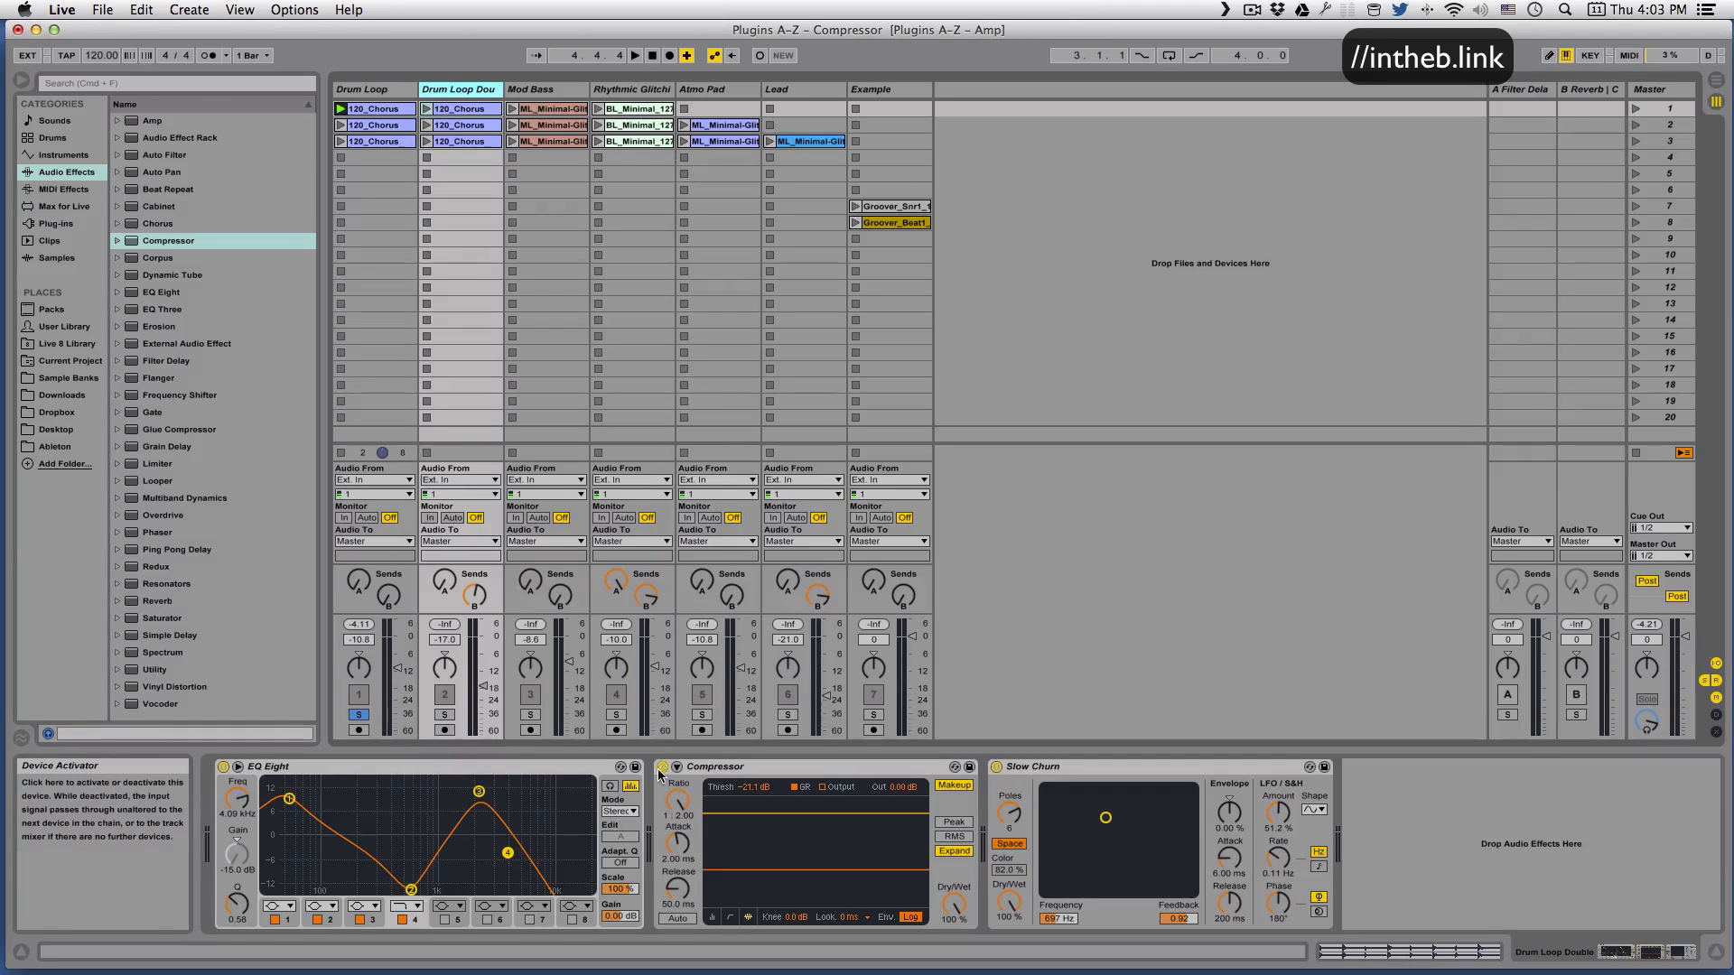
left_click(445, 714)
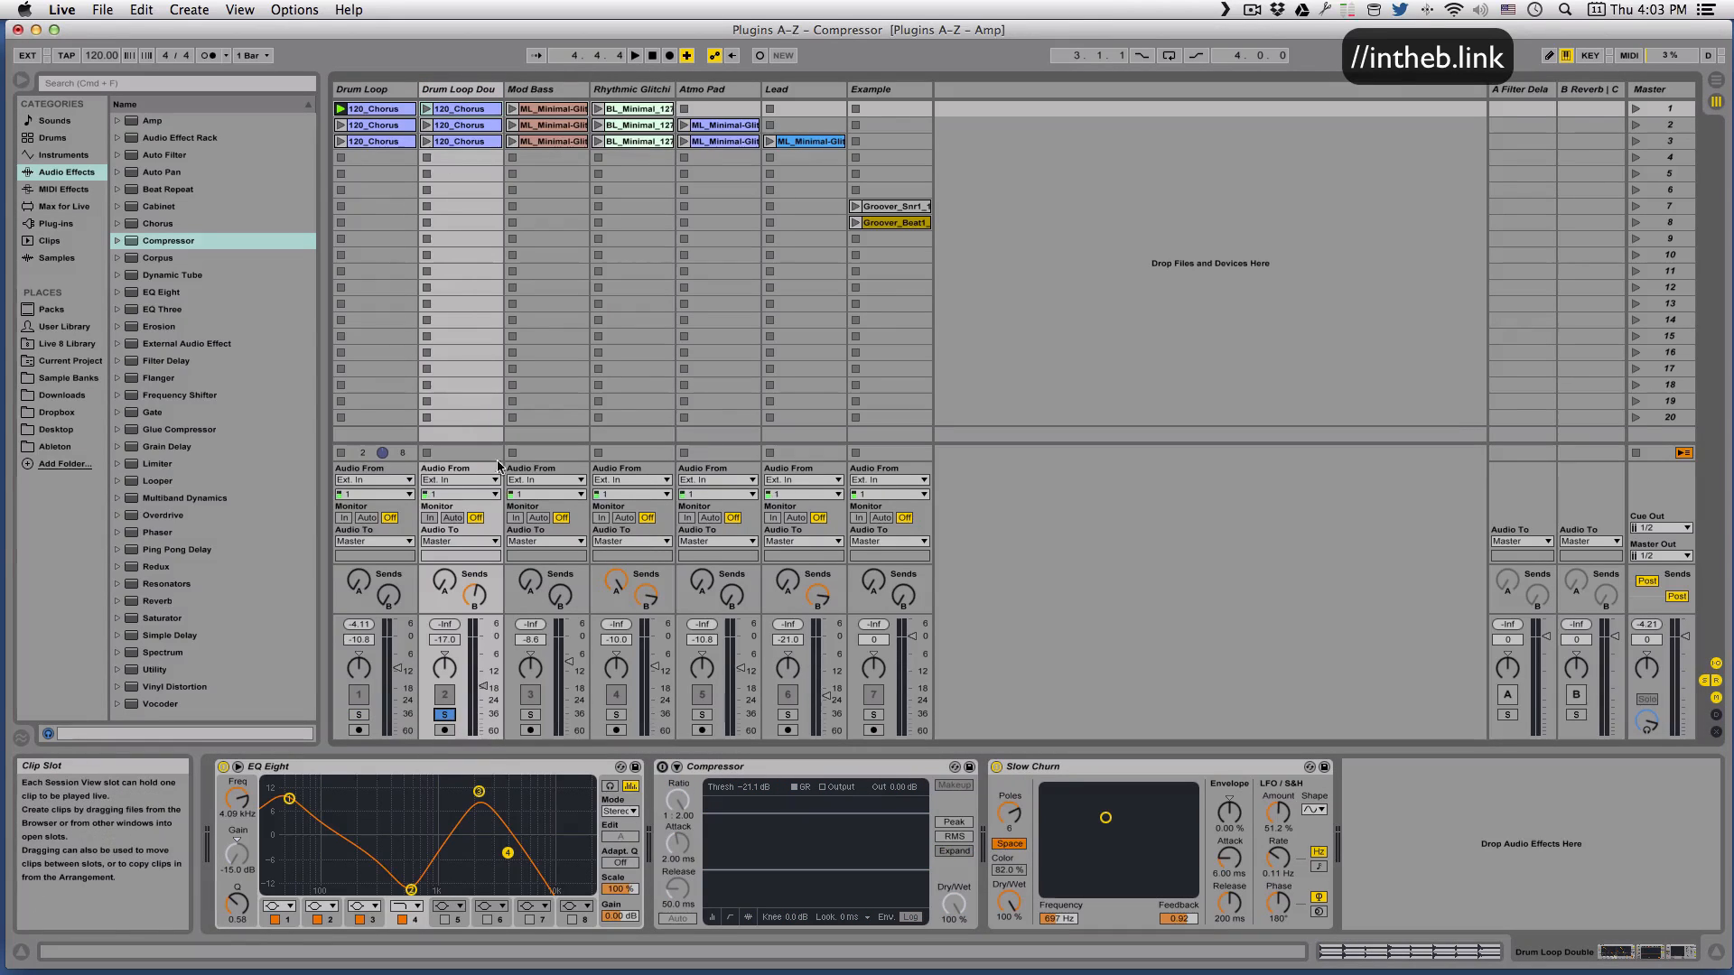
left_click(426, 109)
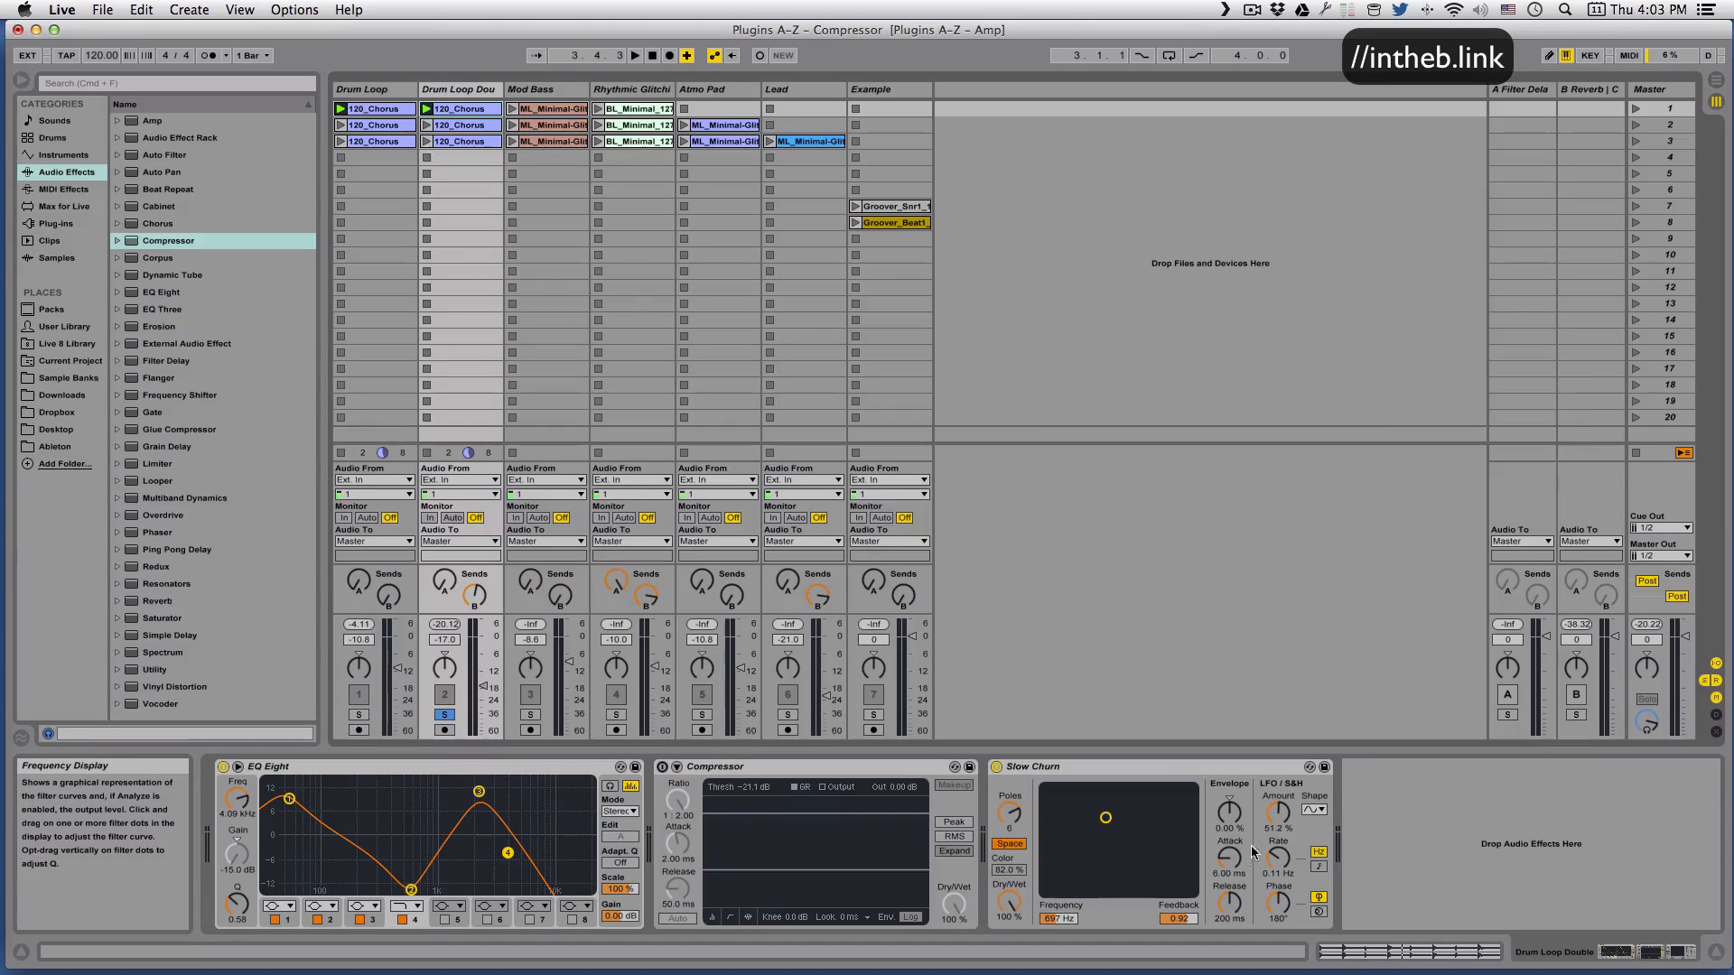
left_click(662, 767)
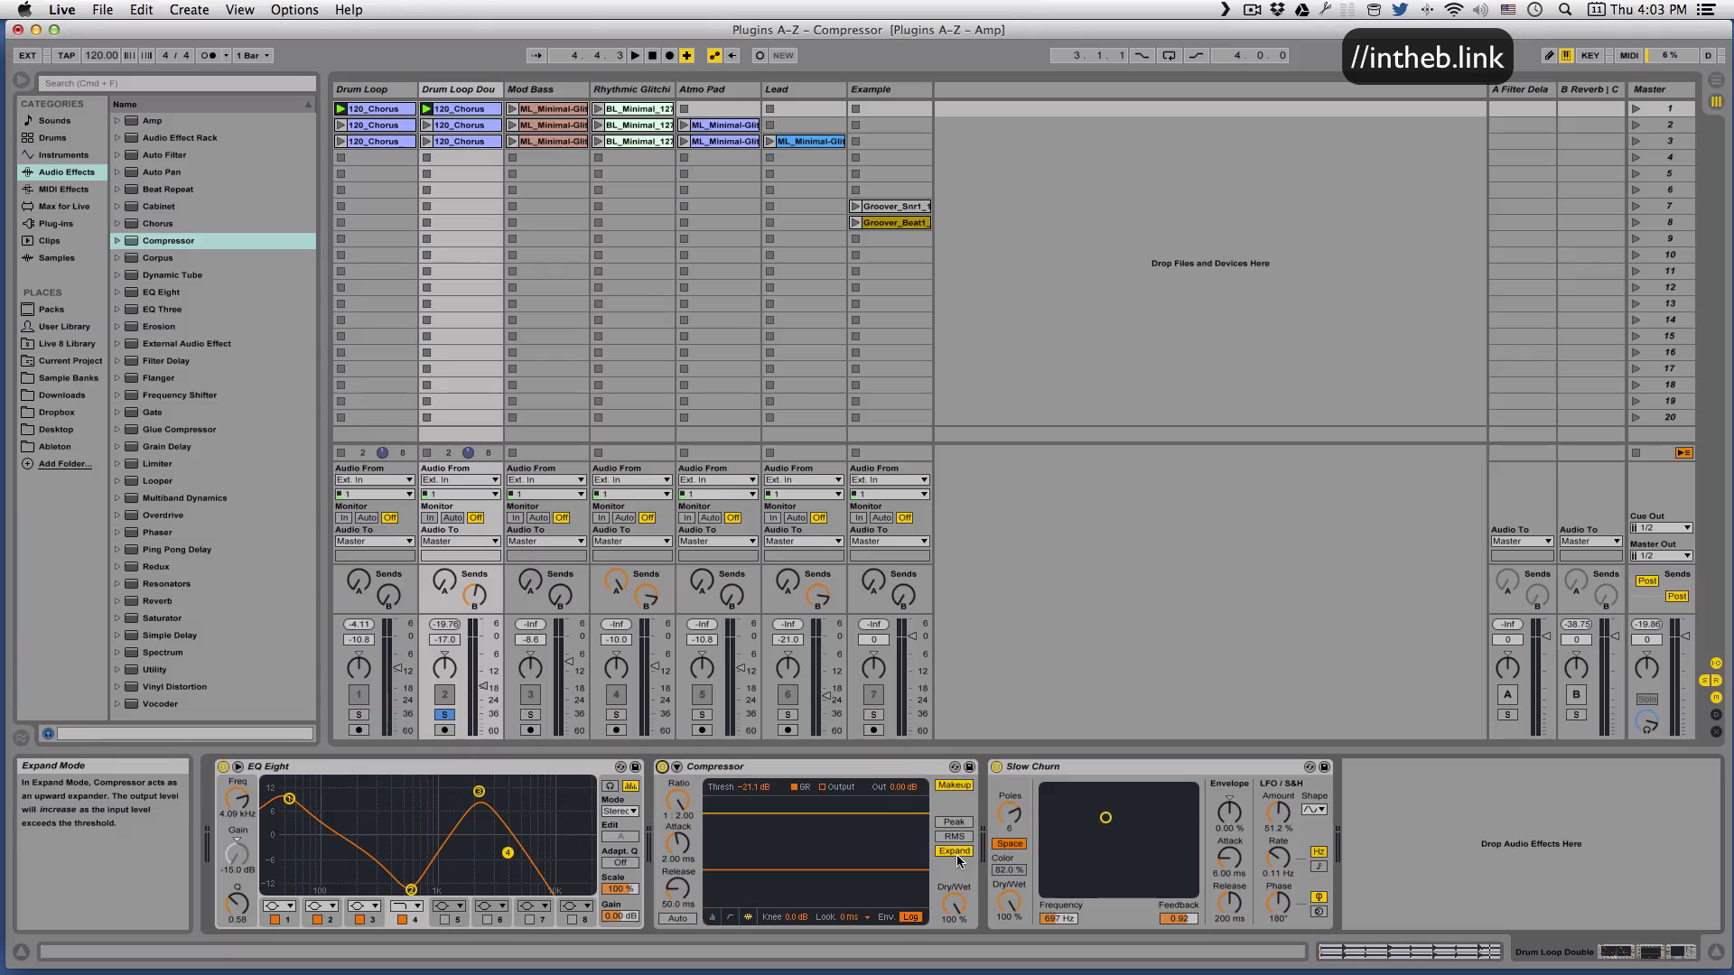
Solo the Mod Bass track, audition its first clip with the sidechained Compressor bypassed and active, and stop playback.
left_click(529, 91)
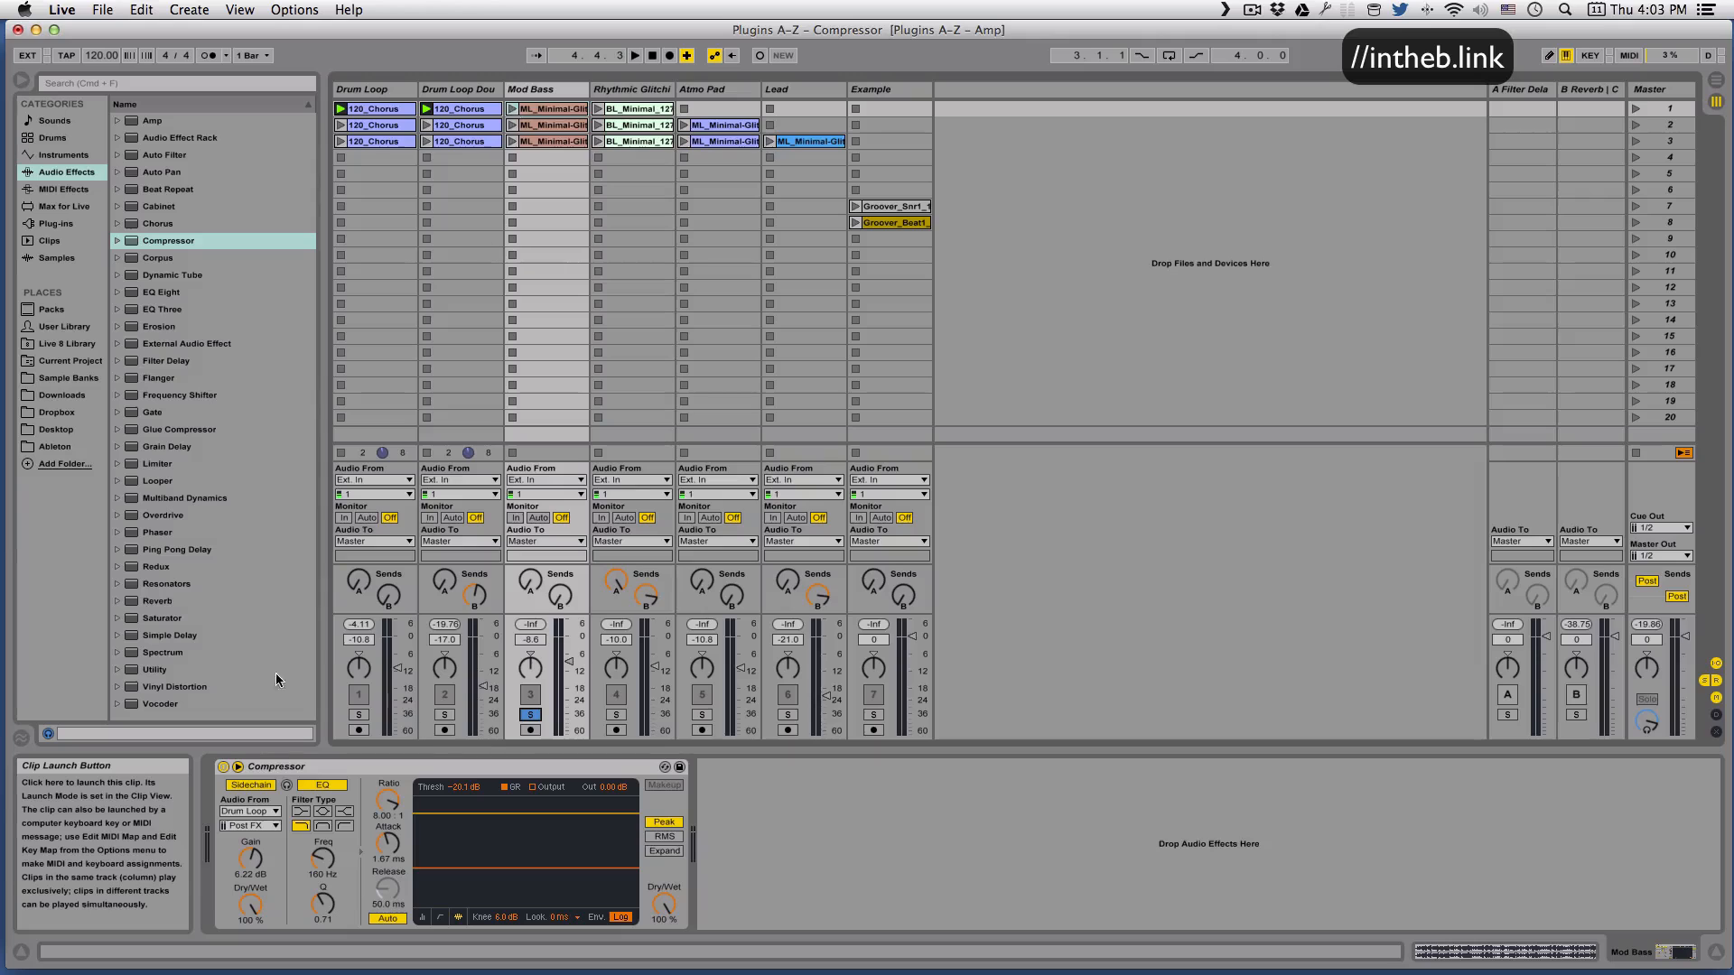
left_click(224, 767)
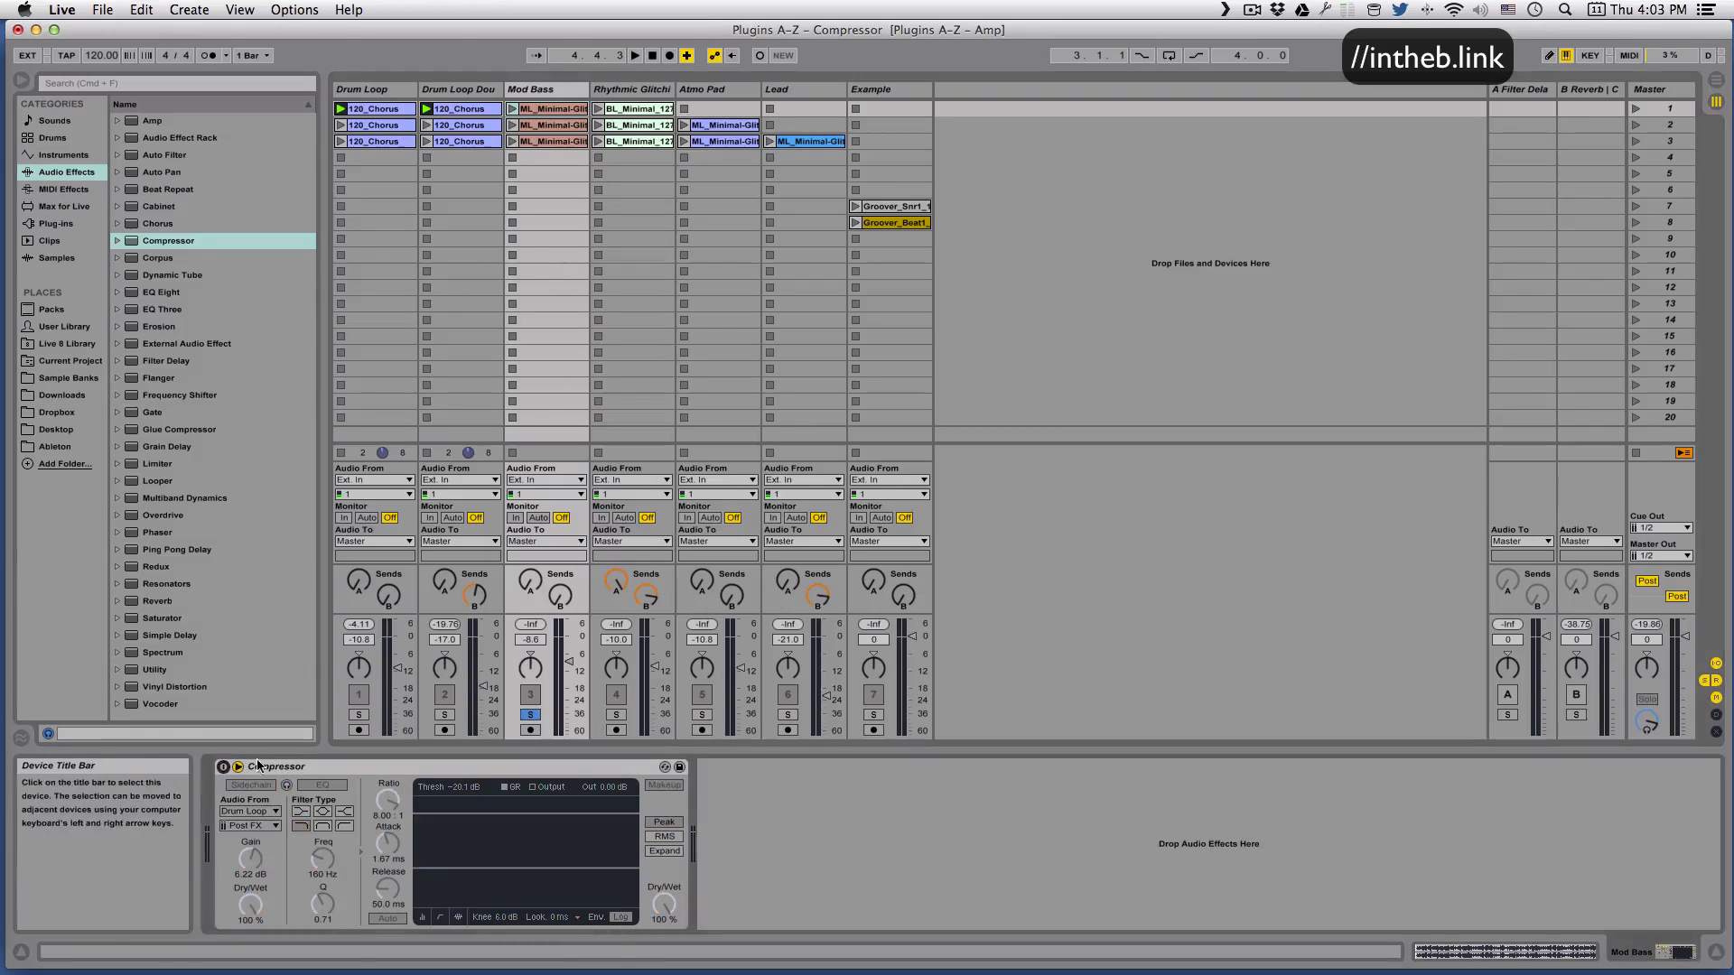
left_click(511, 109)
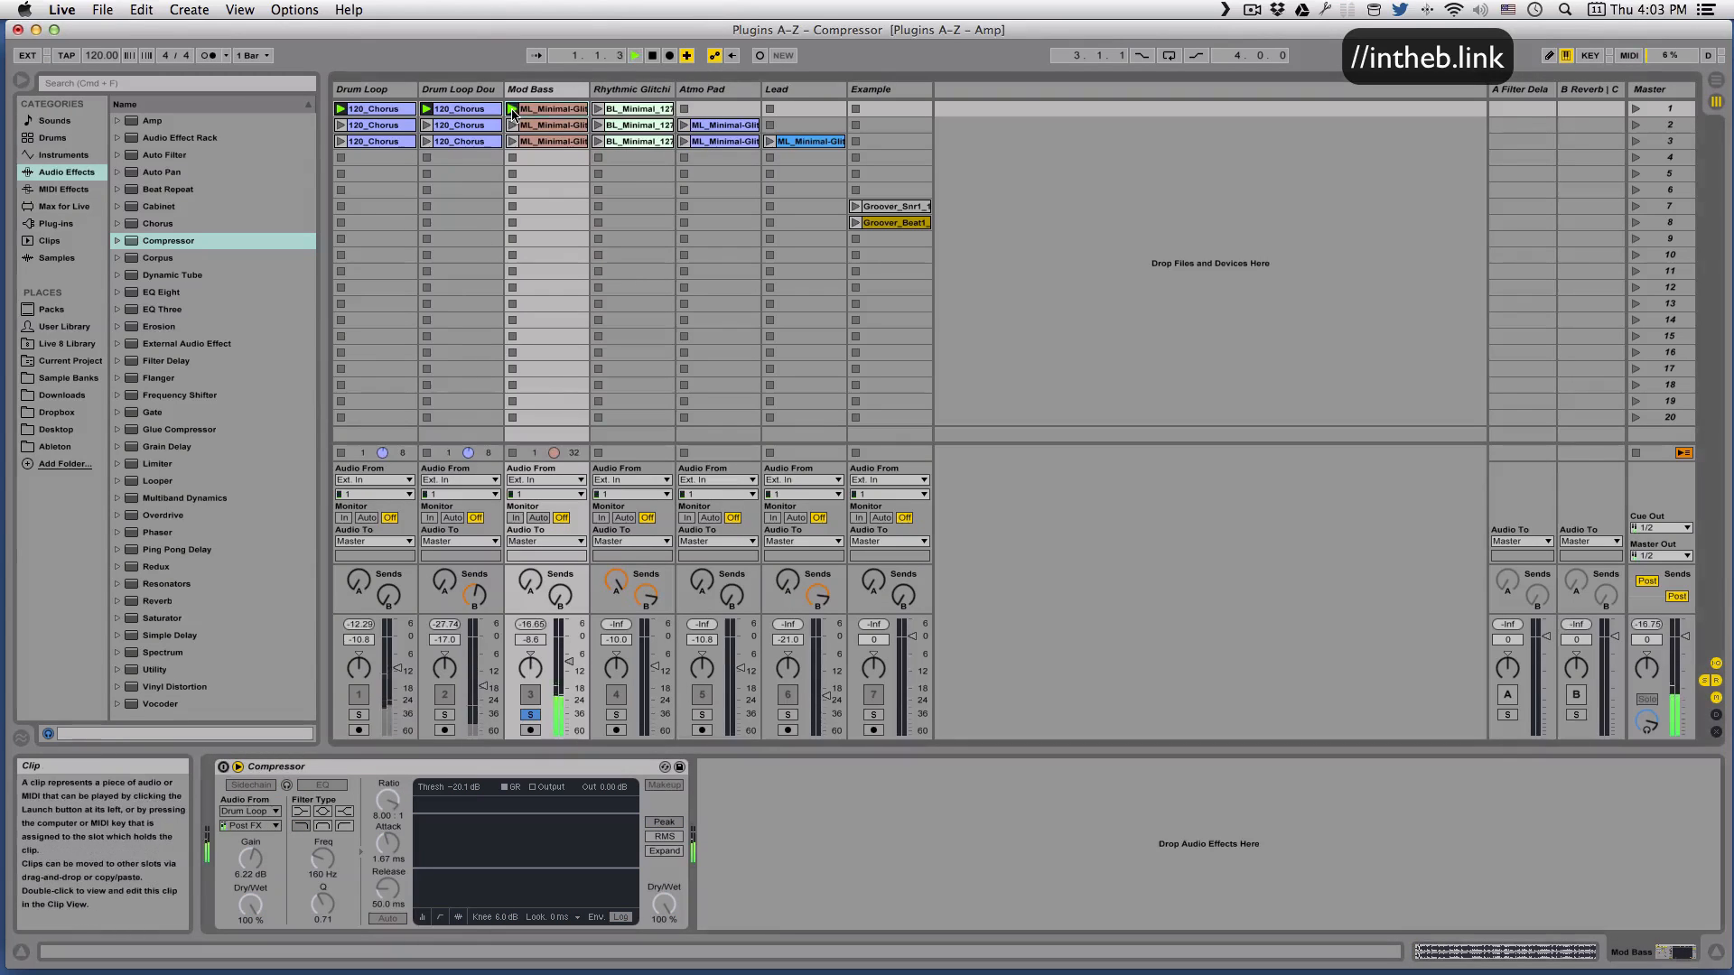
left_click(223, 768)
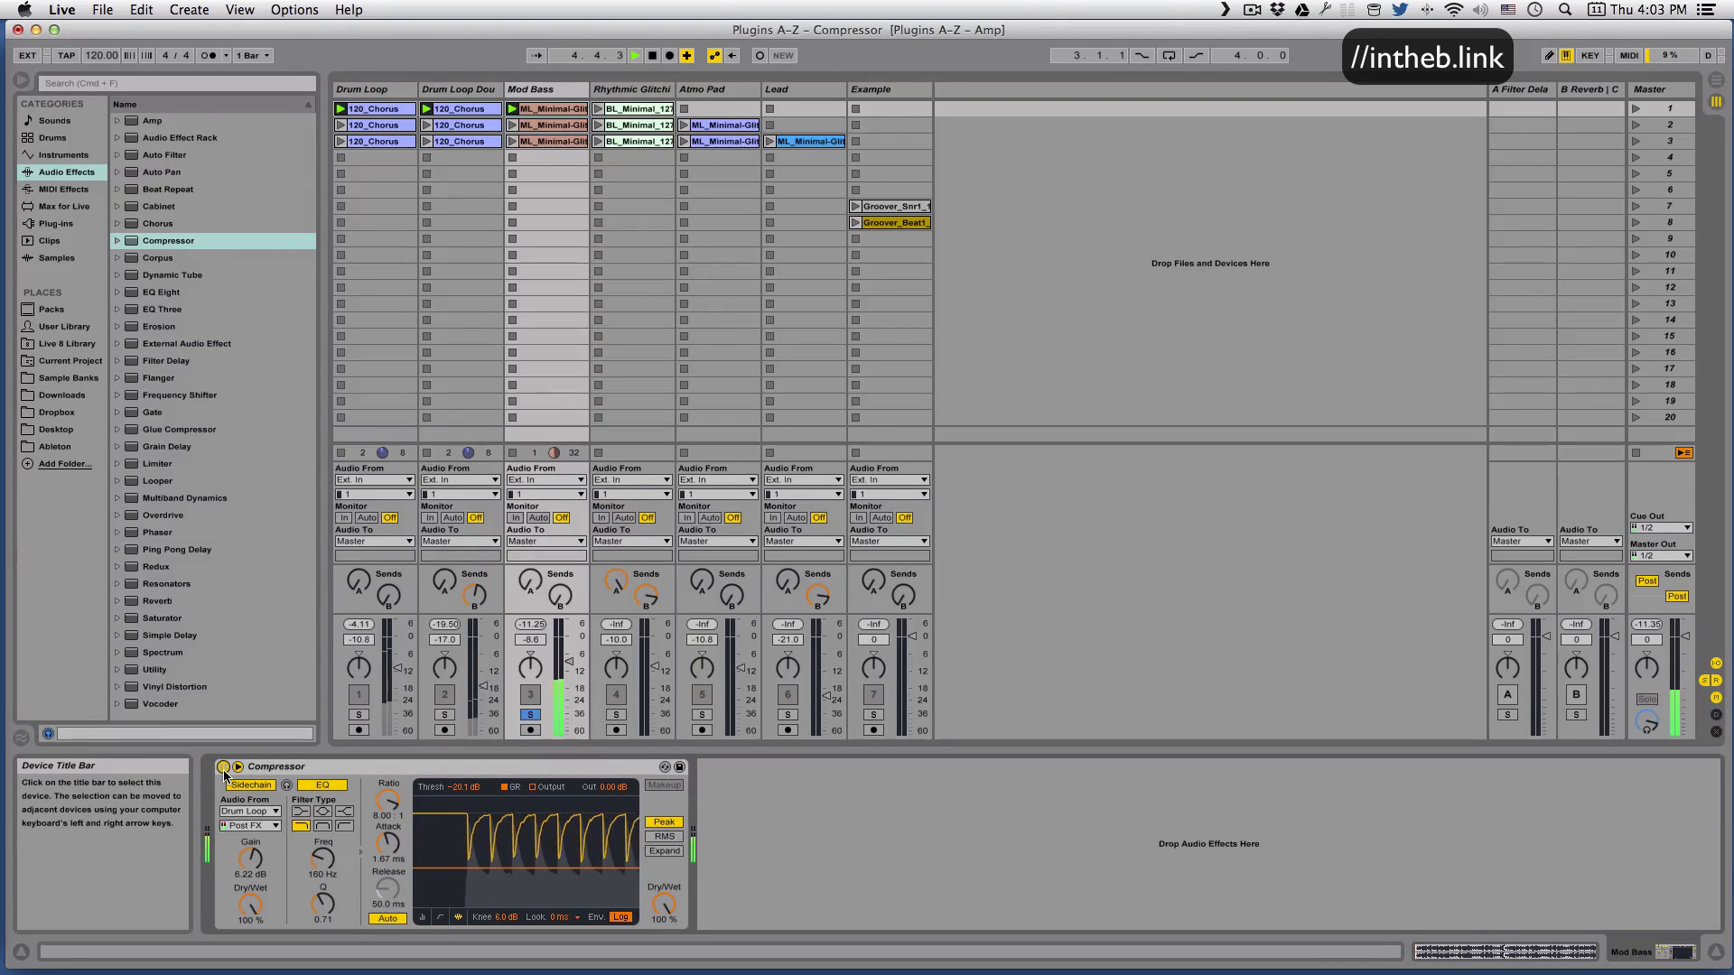
key("space")
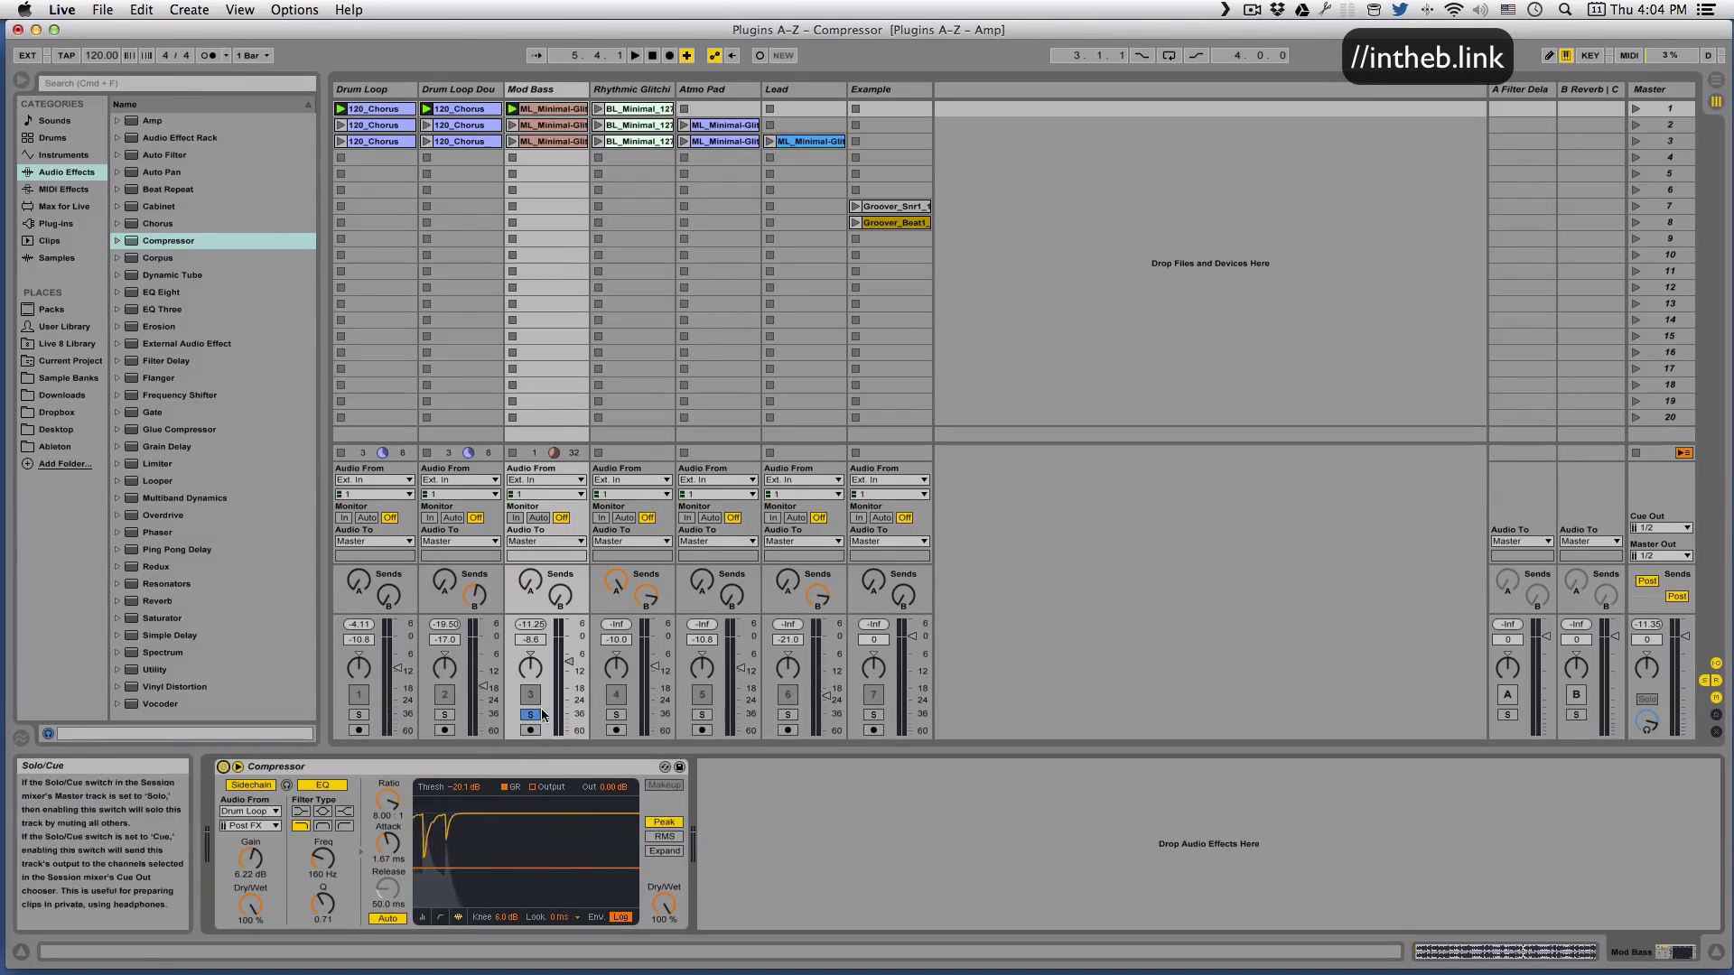
Solo and launch the first Rhythmic Glitching clip, followed by the Atmo Pad clip in scene 2.
left_click(616, 714)
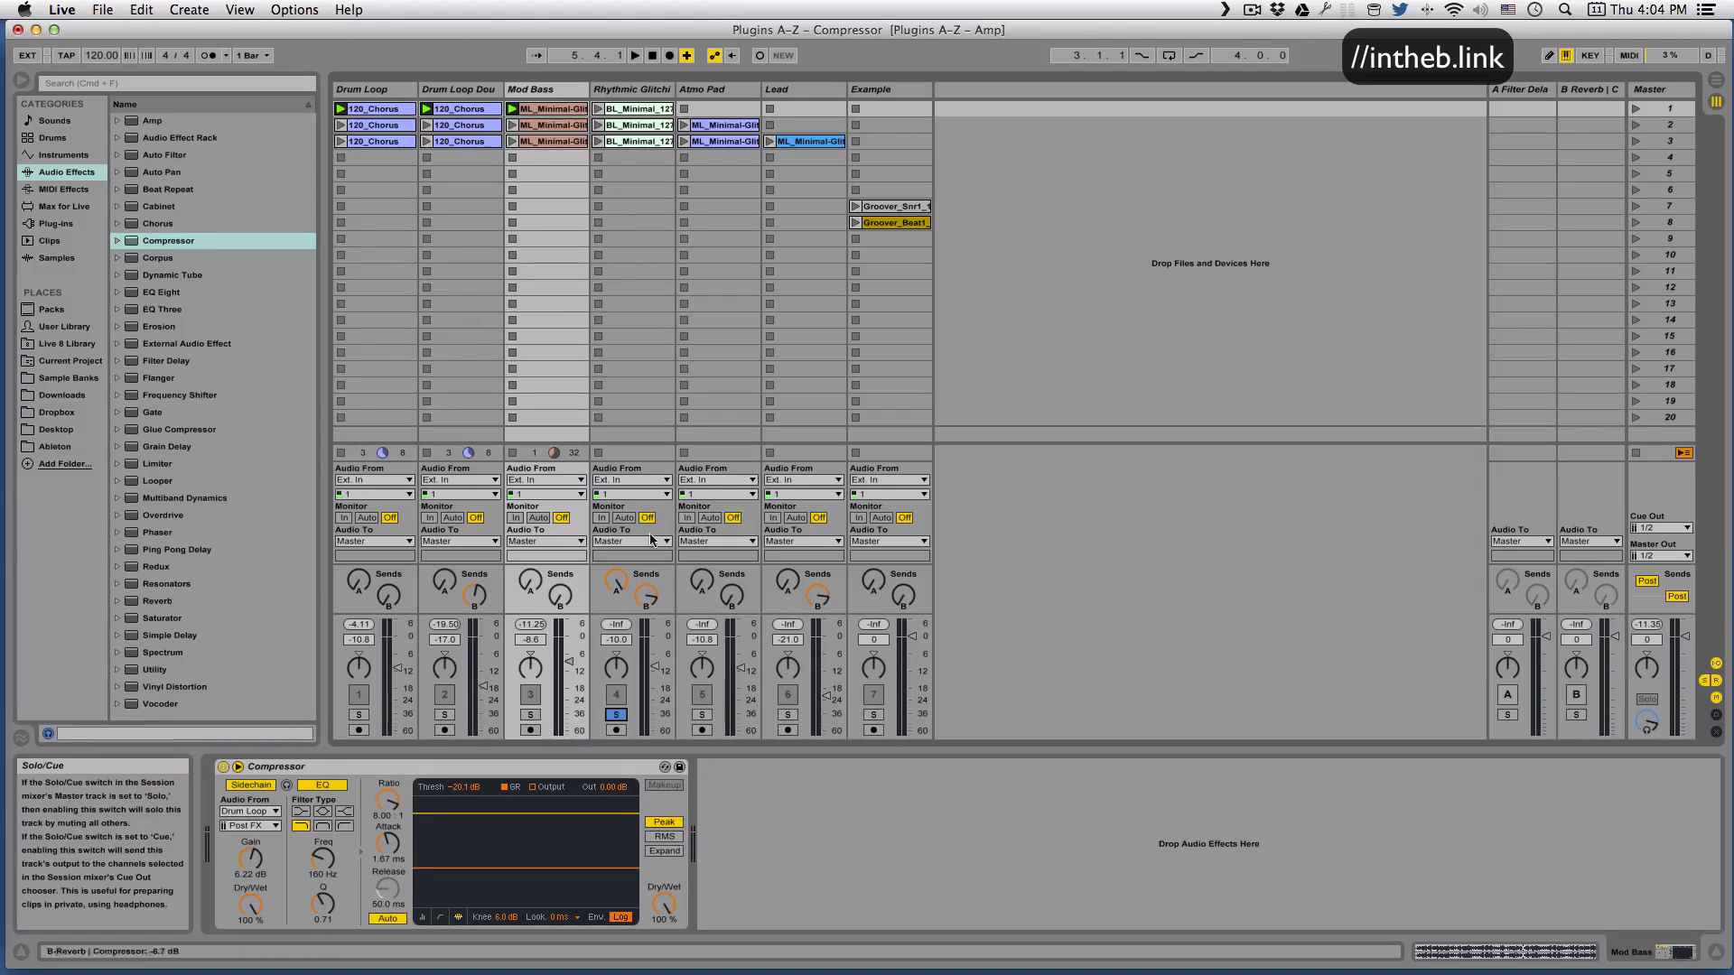
left_click(598, 108)
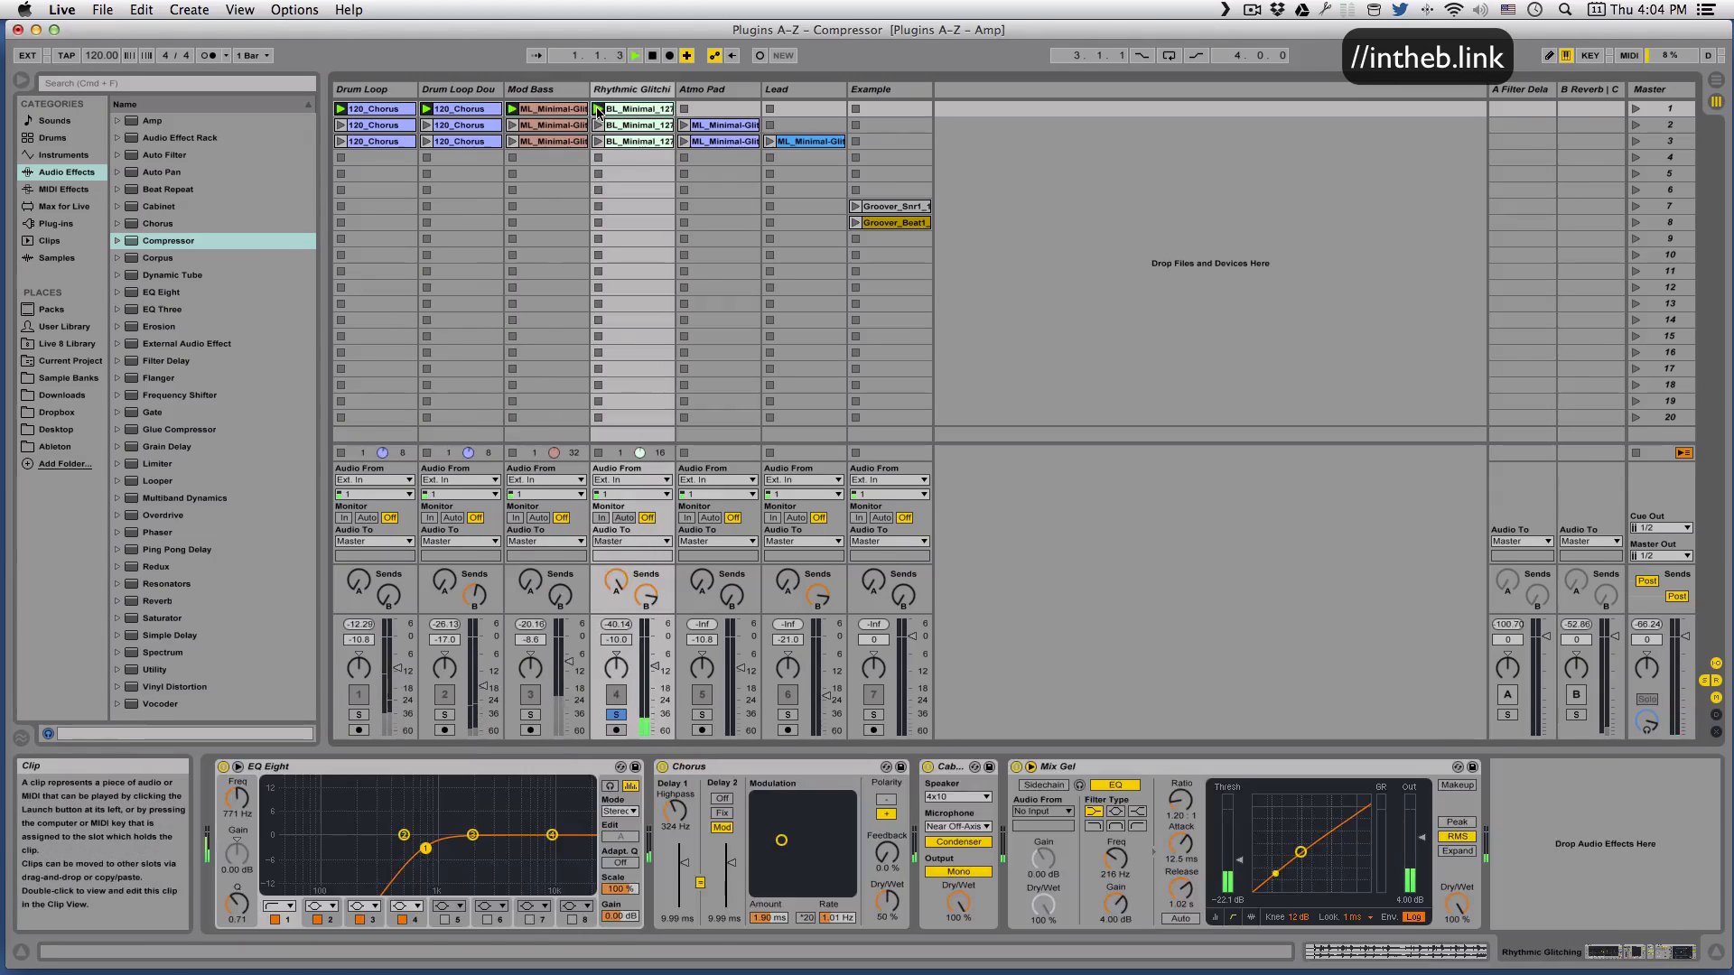
left_click(702, 714)
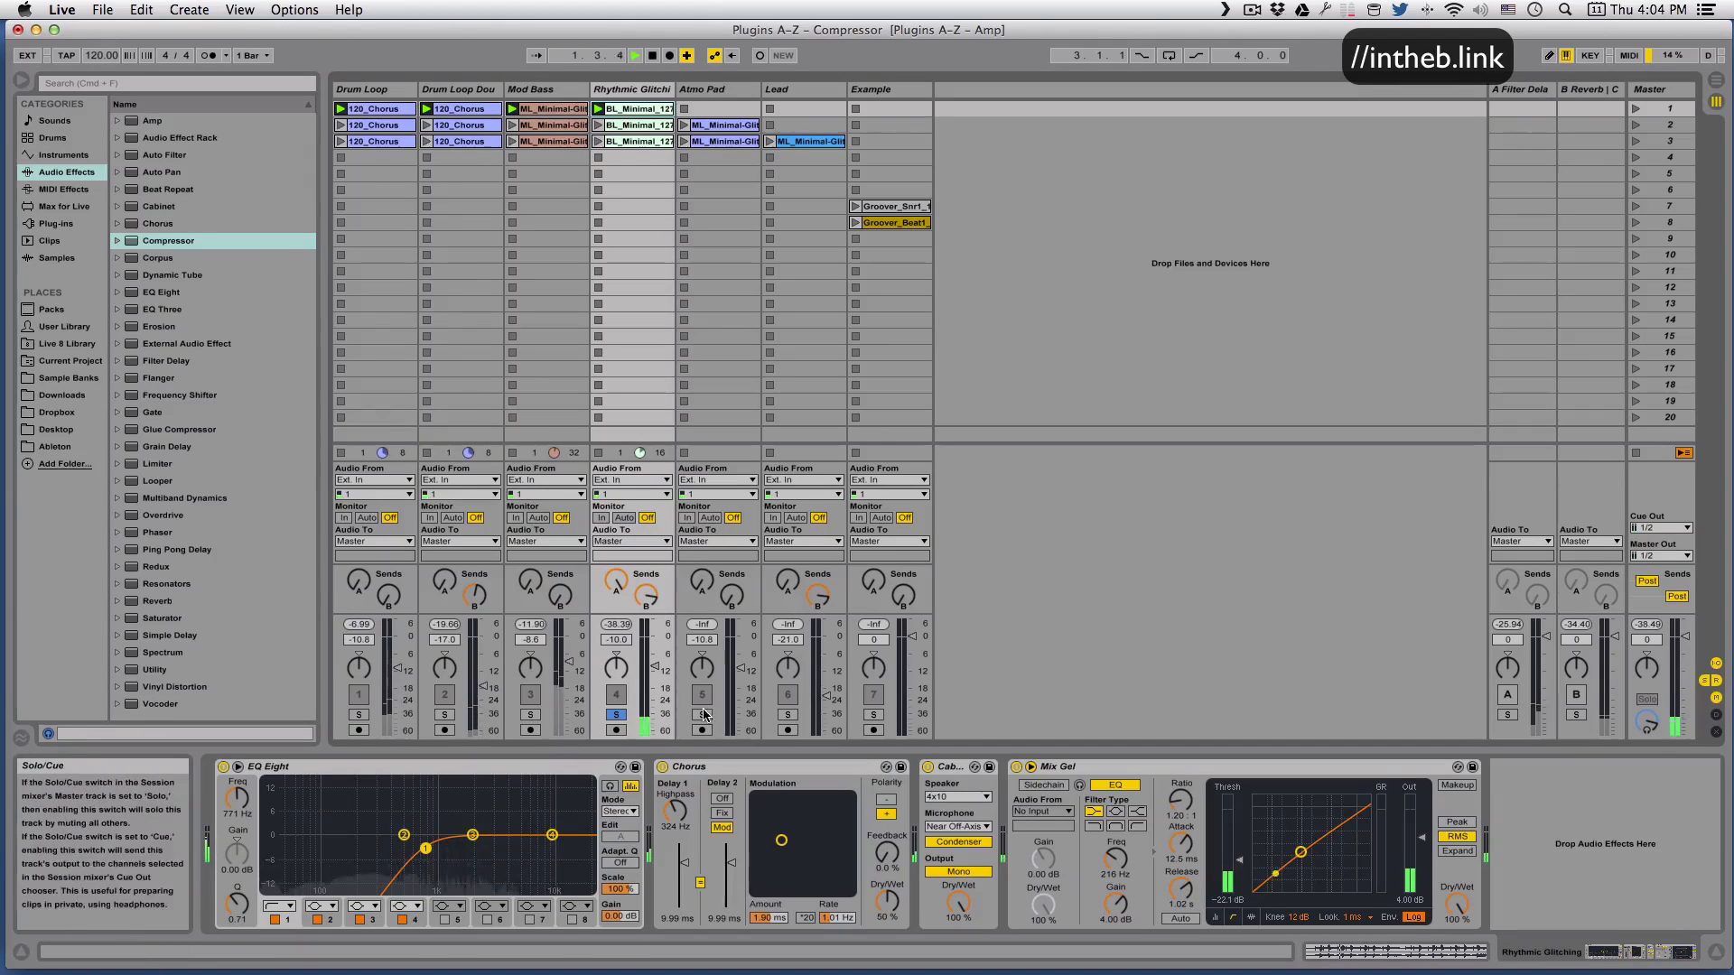
left_click(684, 124)
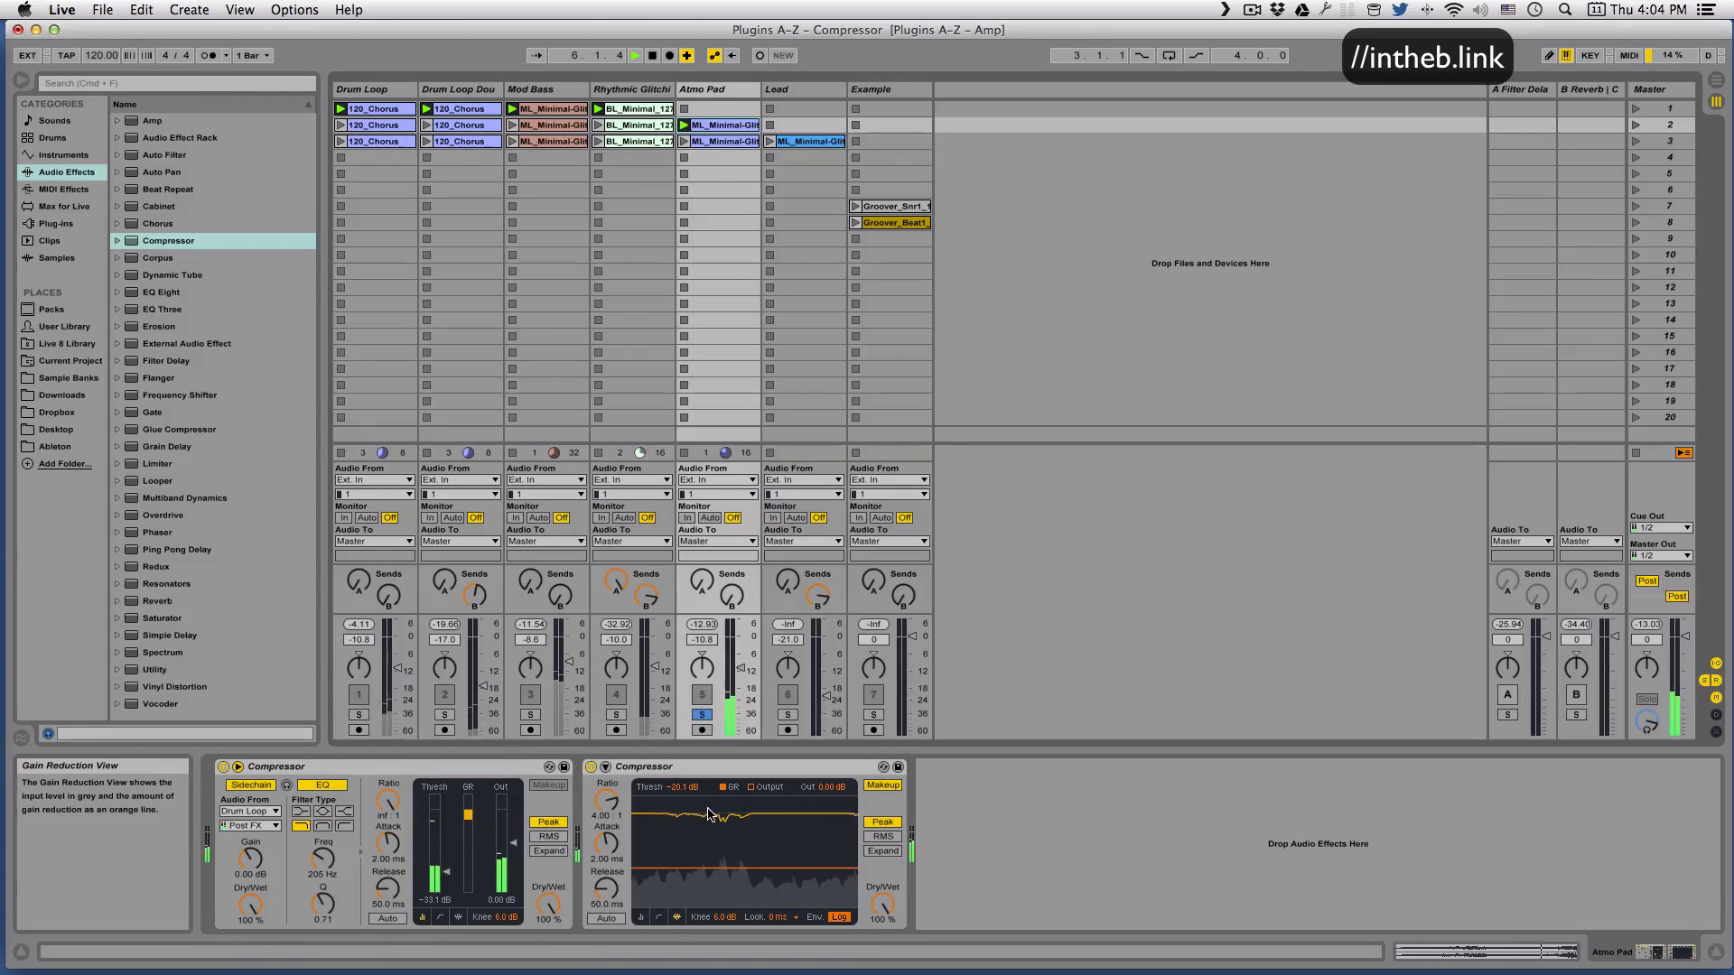
Audition the Atmo Pad with both of its Compressors bypassed, and reactivate the sidechained one and the second one.
left_click(592, 767)
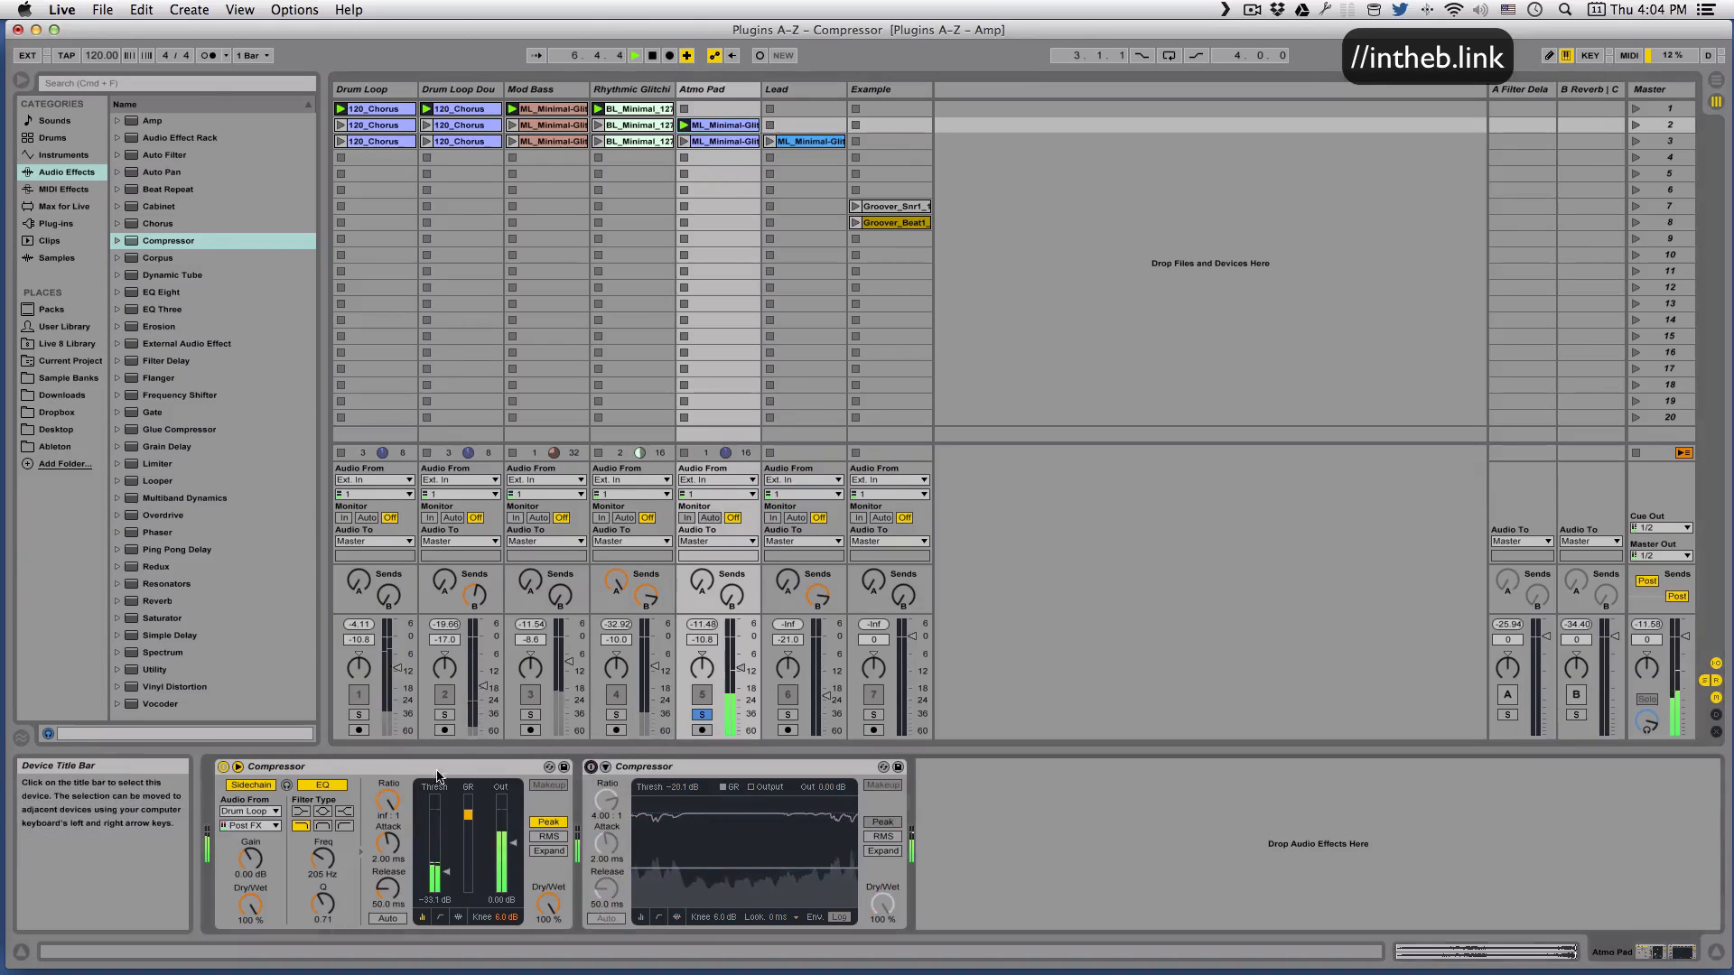
left_click(223, 767)
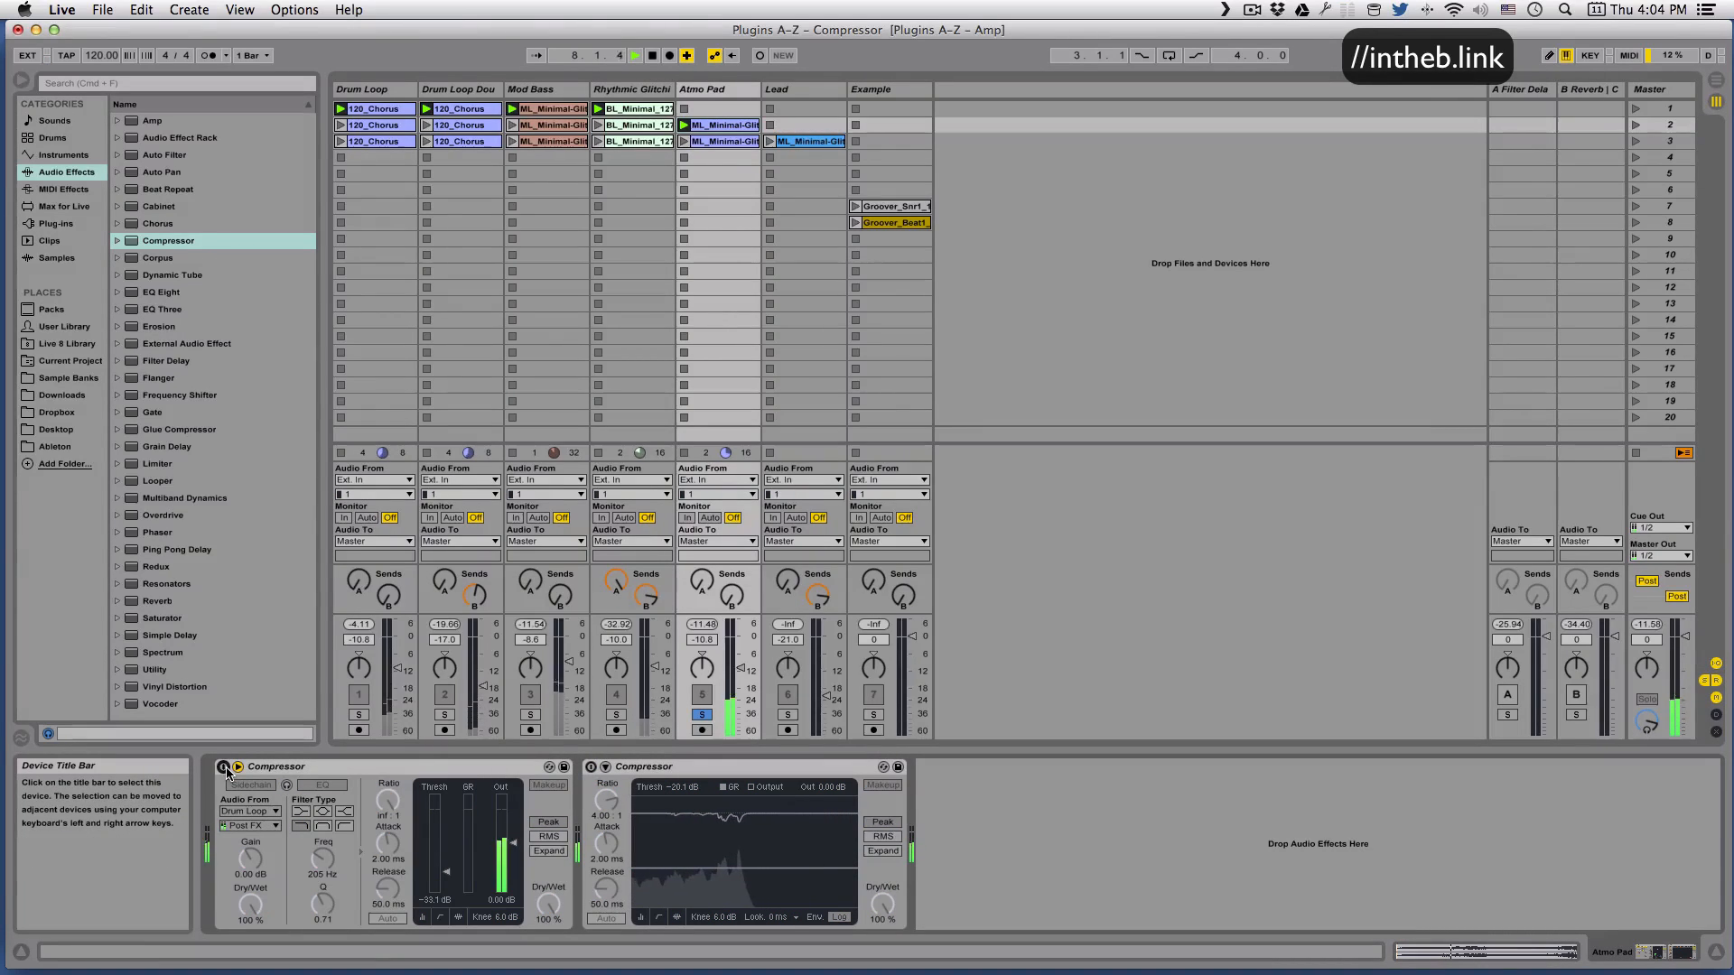
left_click(223, 767)
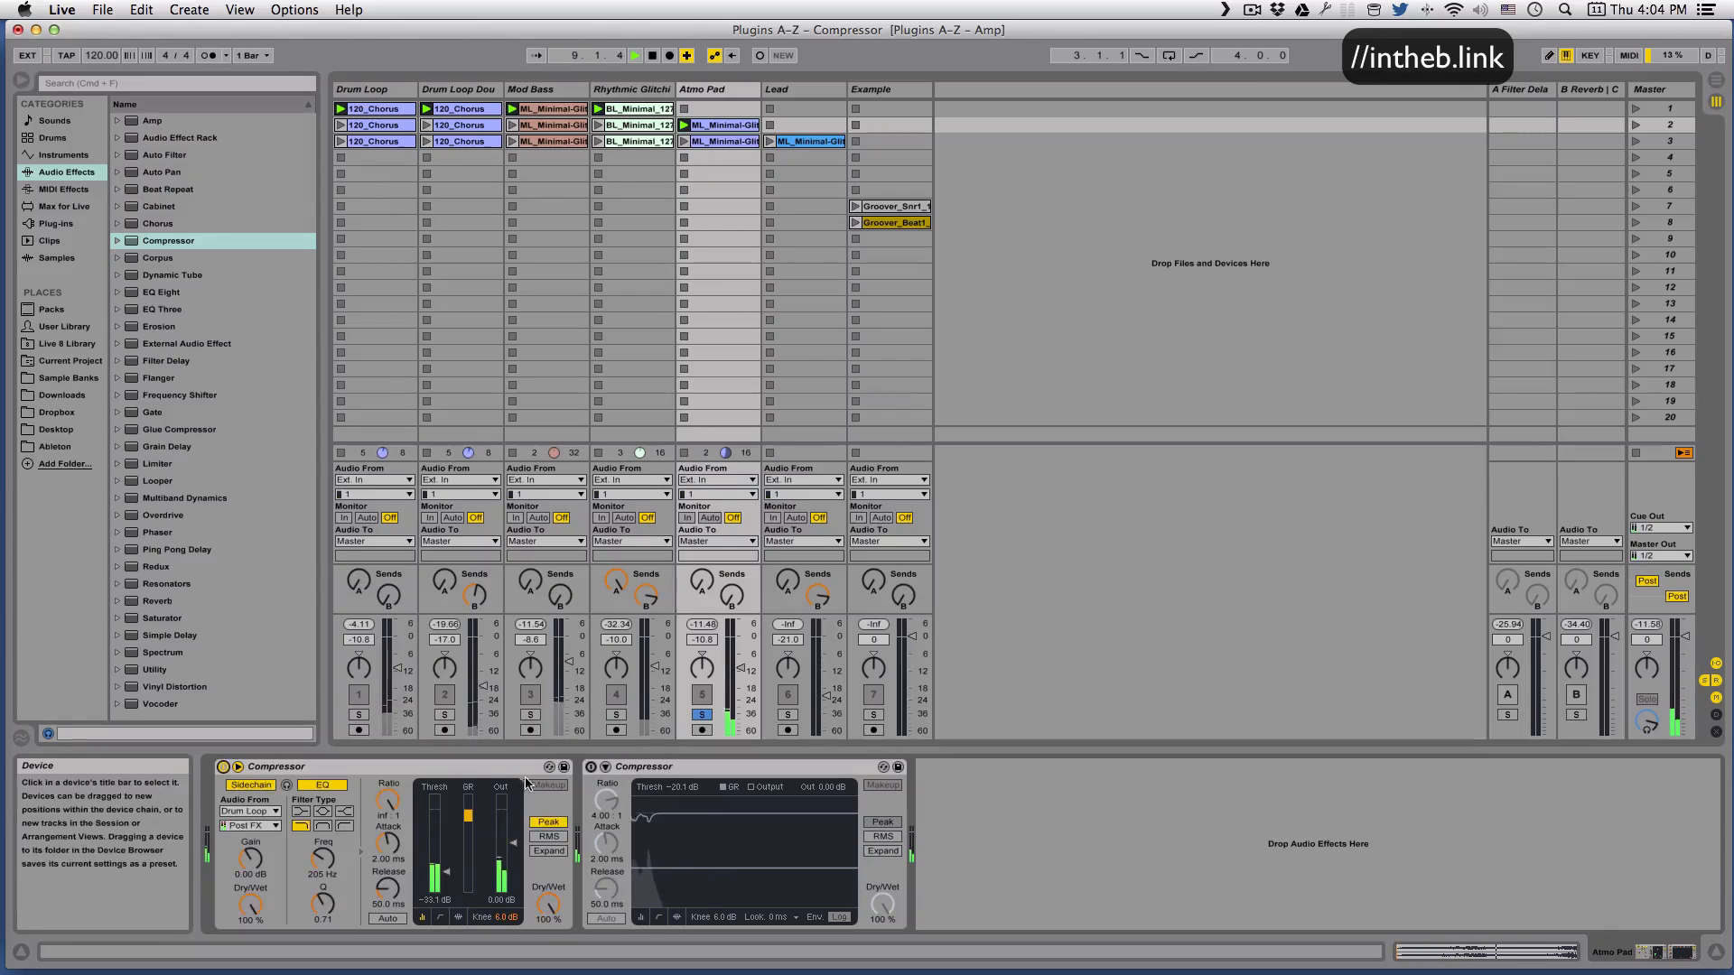
left_click(591, 767)
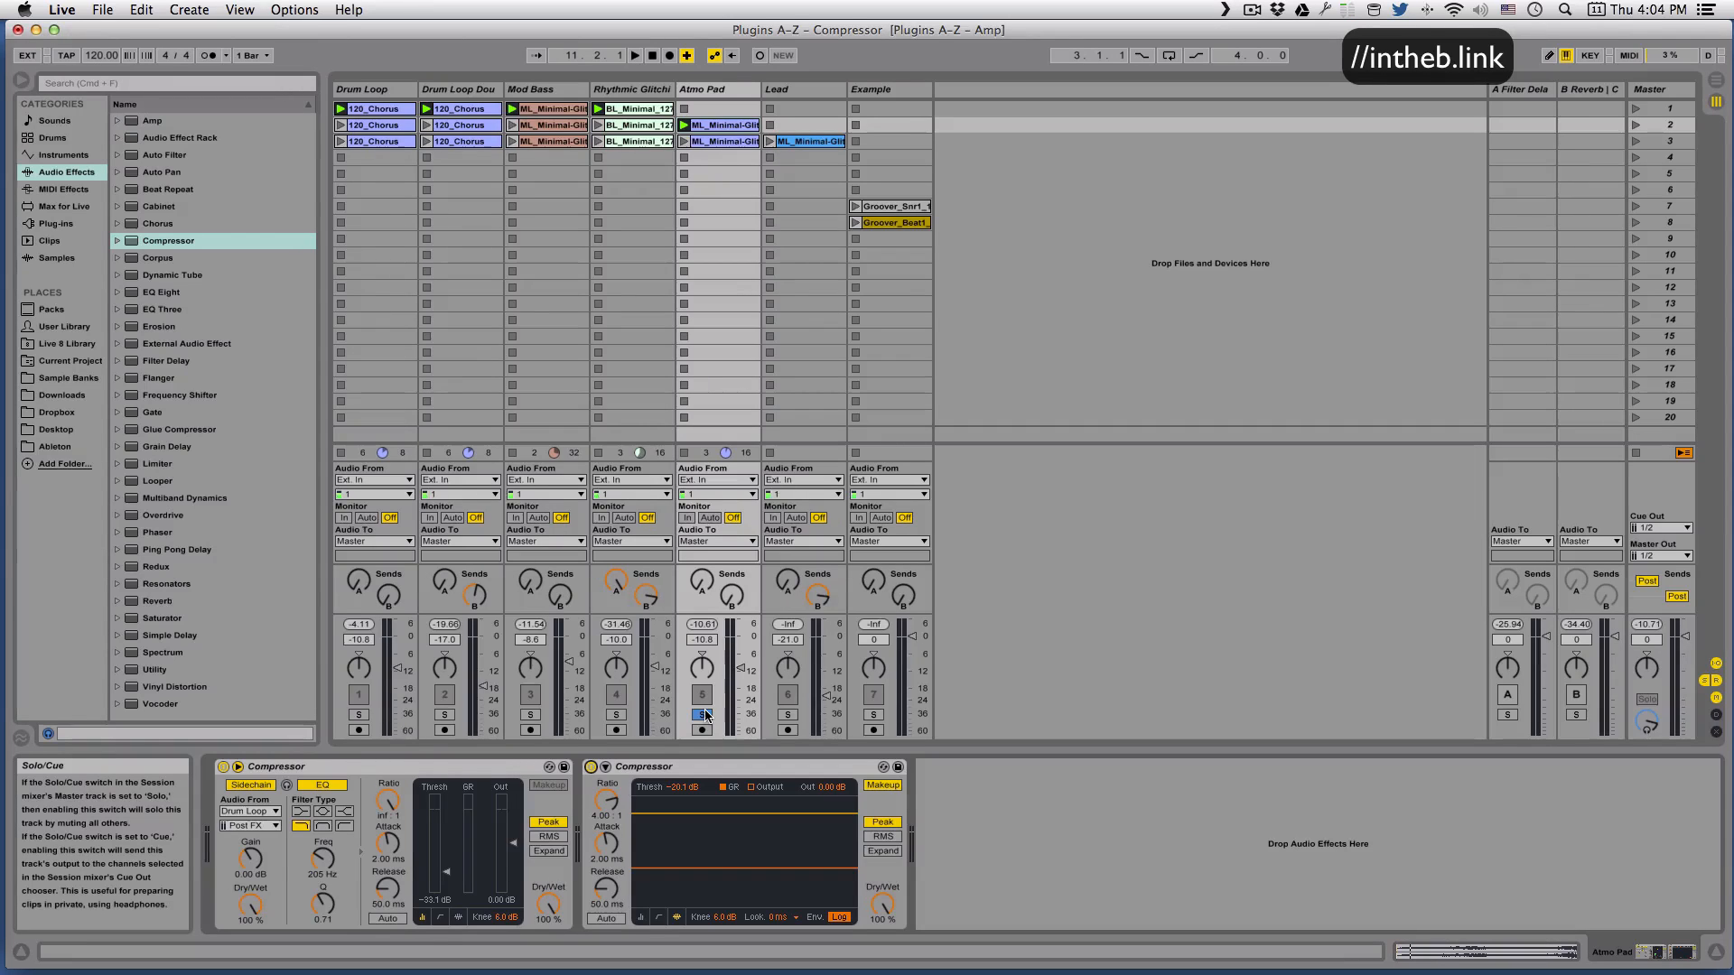
Solo the Example track and select its Groover_Snr1 clip in scene 7.
left_click(873, 714)
left_click(894, 207)
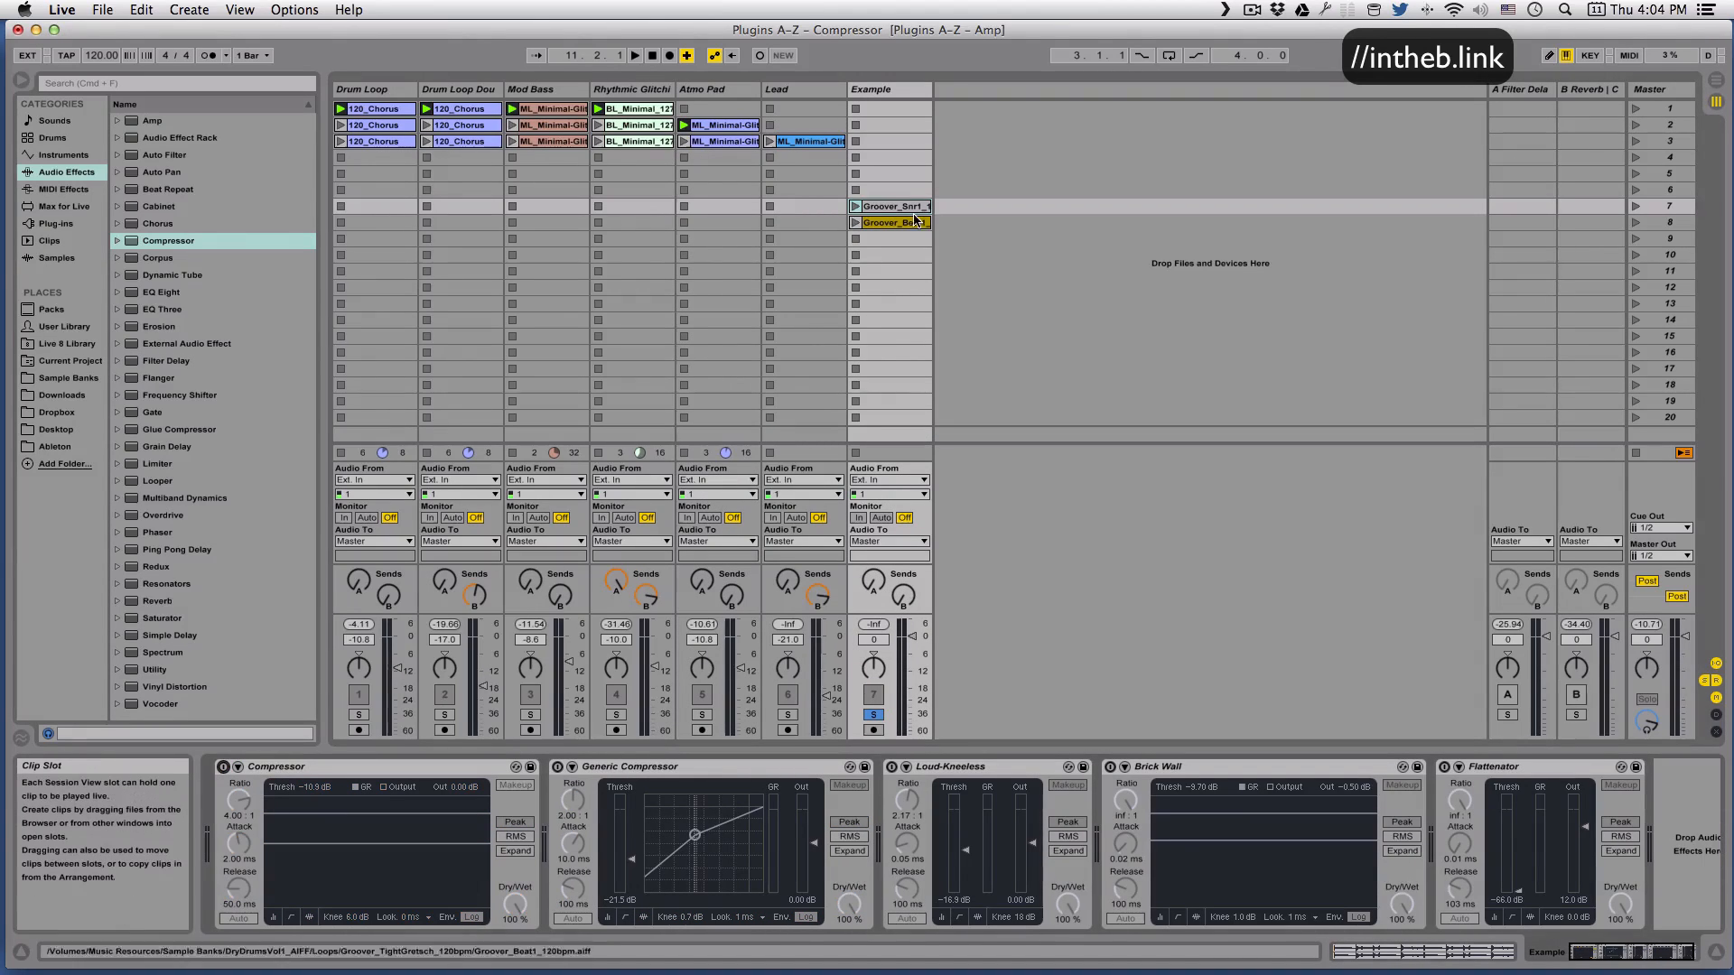
Audition the Groover_Snr1 clip on the Example track and stop all clips in the set.
left_click(854, 207)
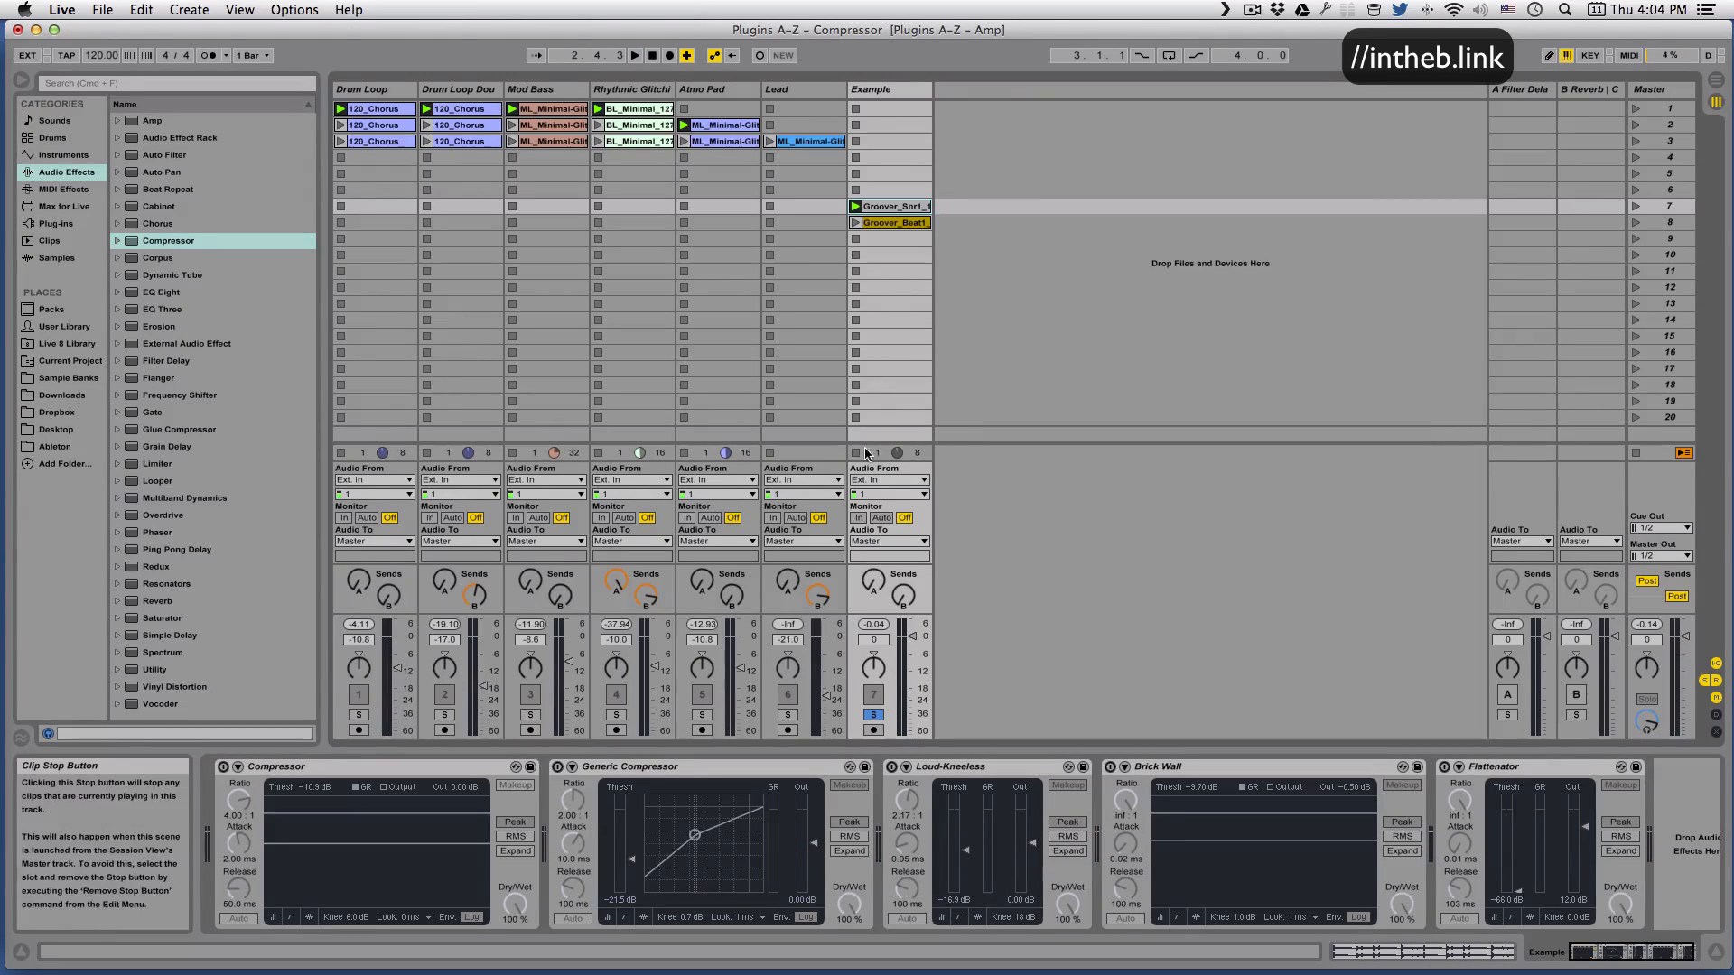
left_click(865, 453)
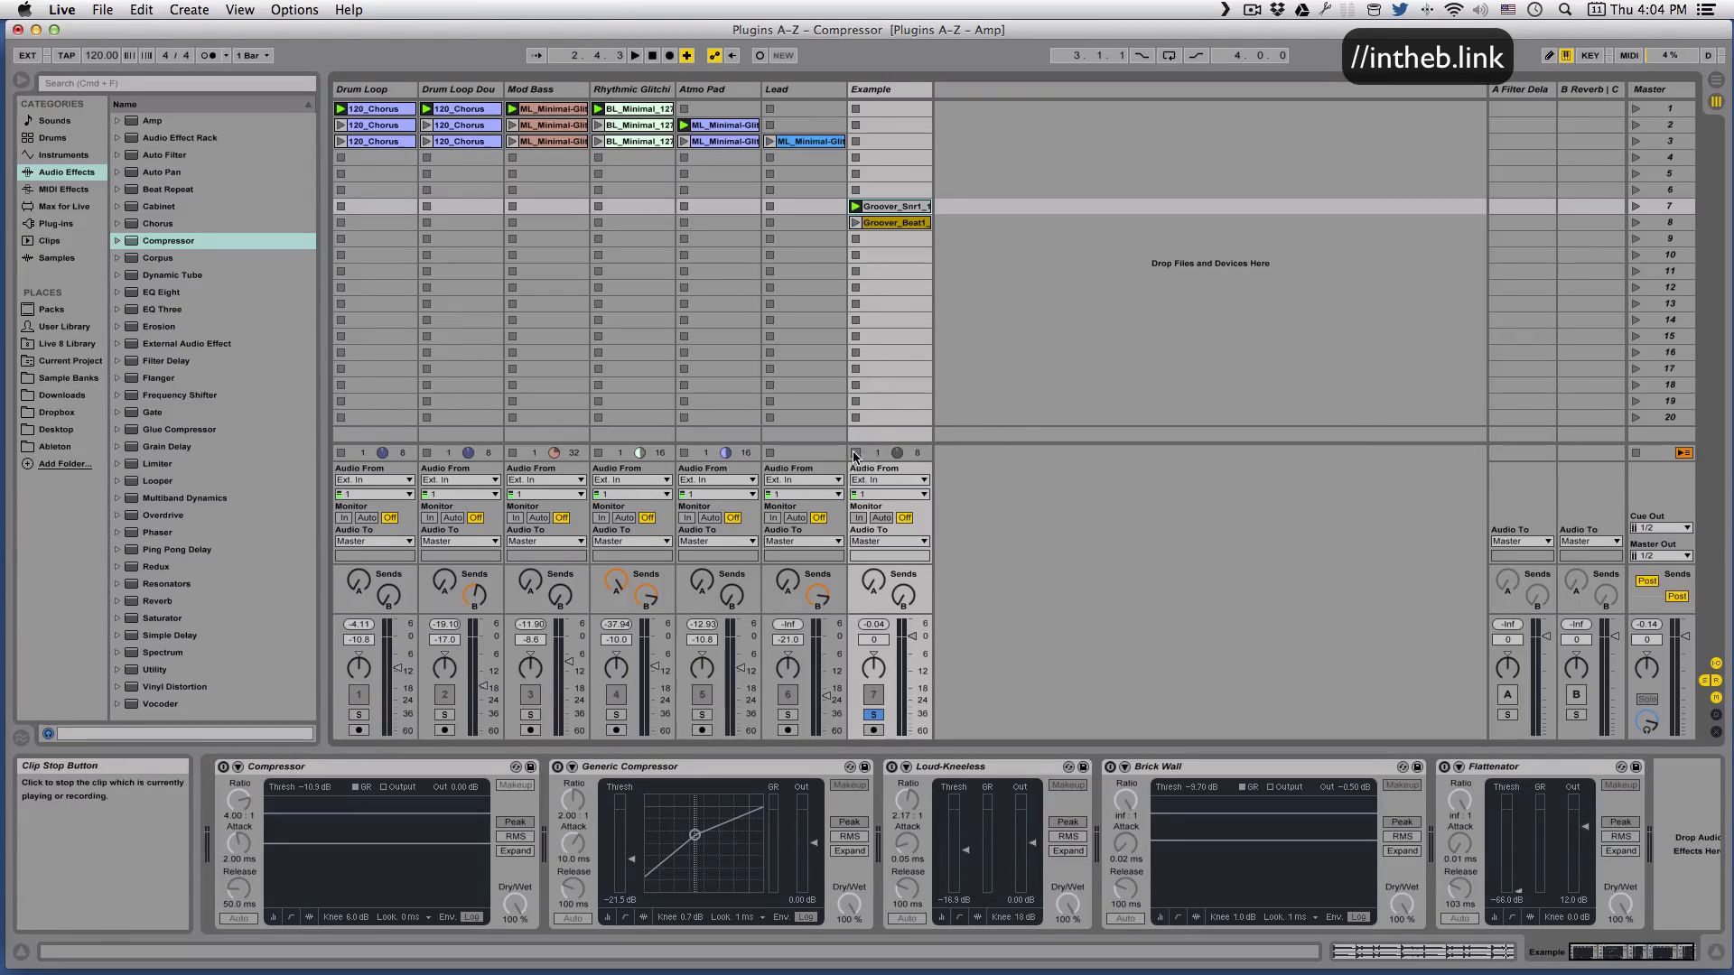
left_click(1634, 454)
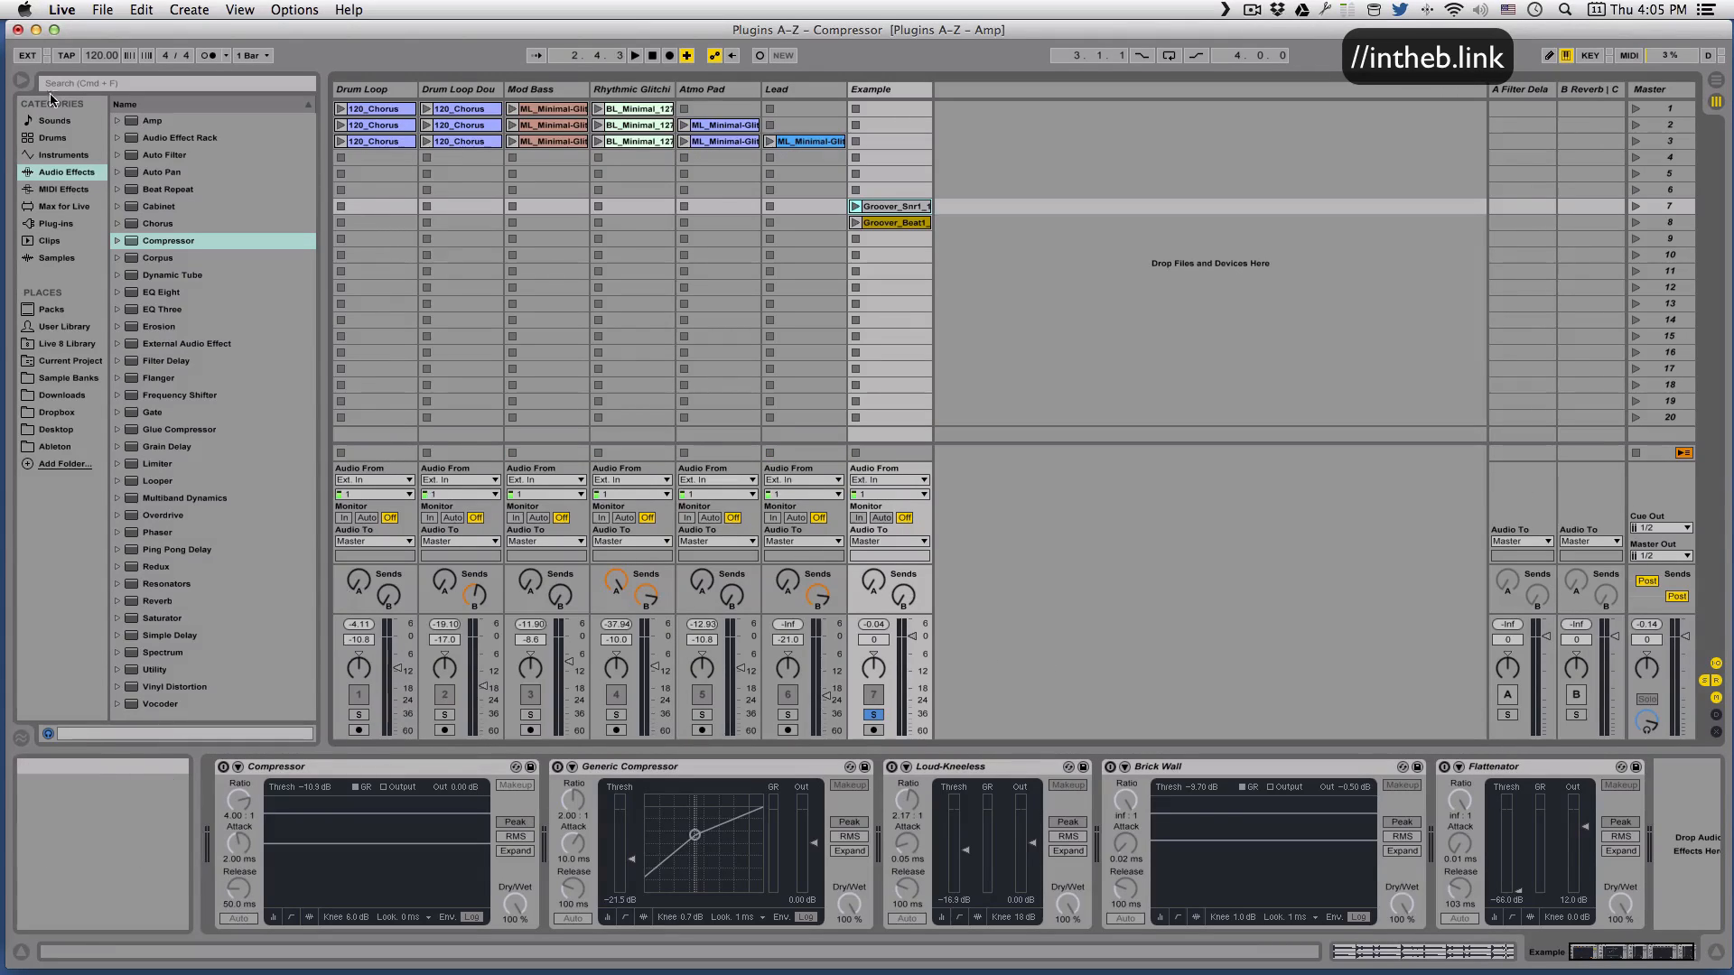
Insert a default Compressor at the start of the Example track's device chain and compare its collapsed and activity views.
left_click_drag(141, 244, 246, 783)
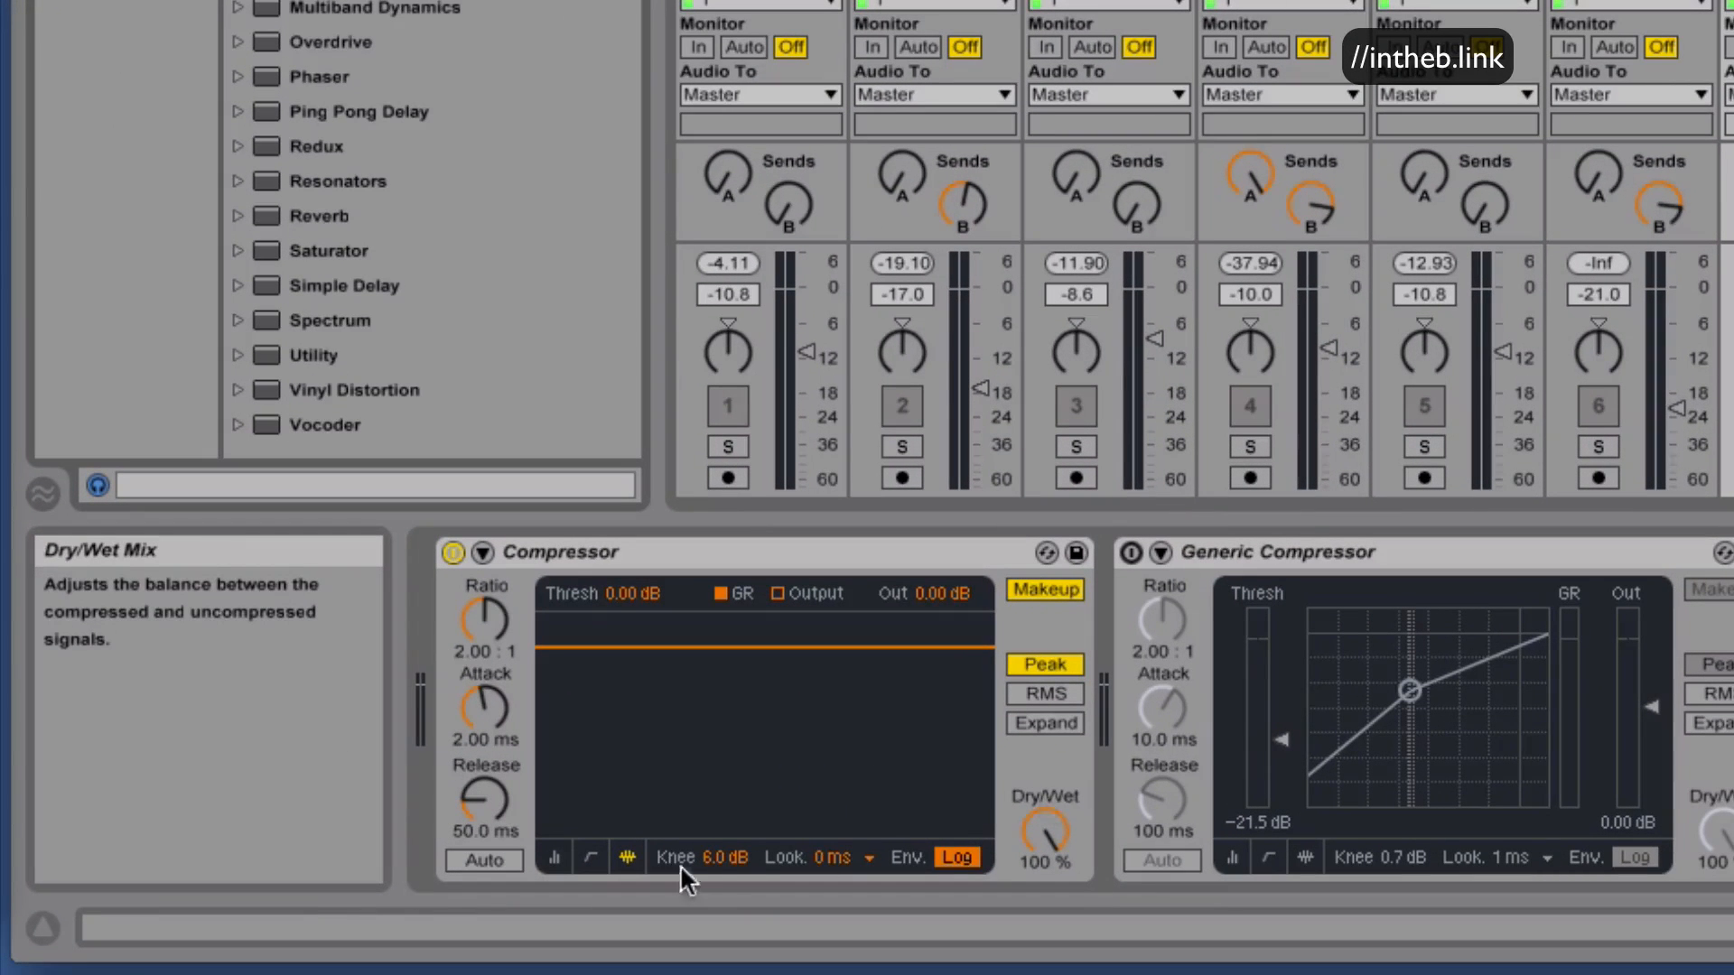
left_click(557, 857)
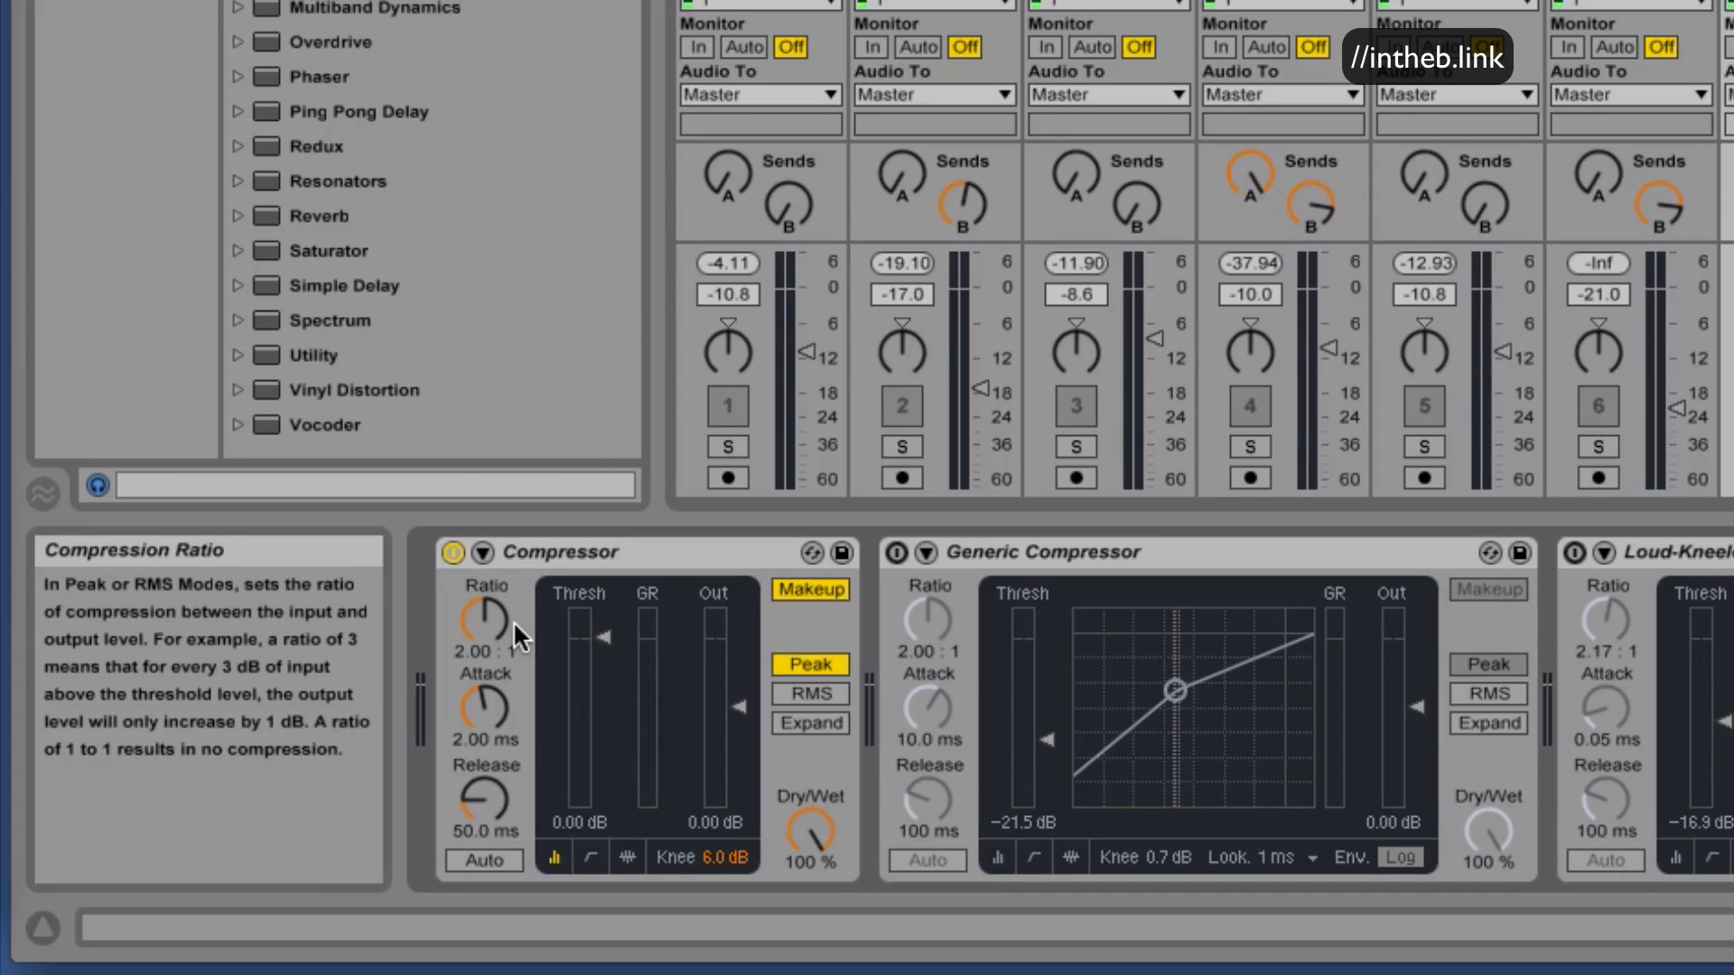
left_click(628, 857)
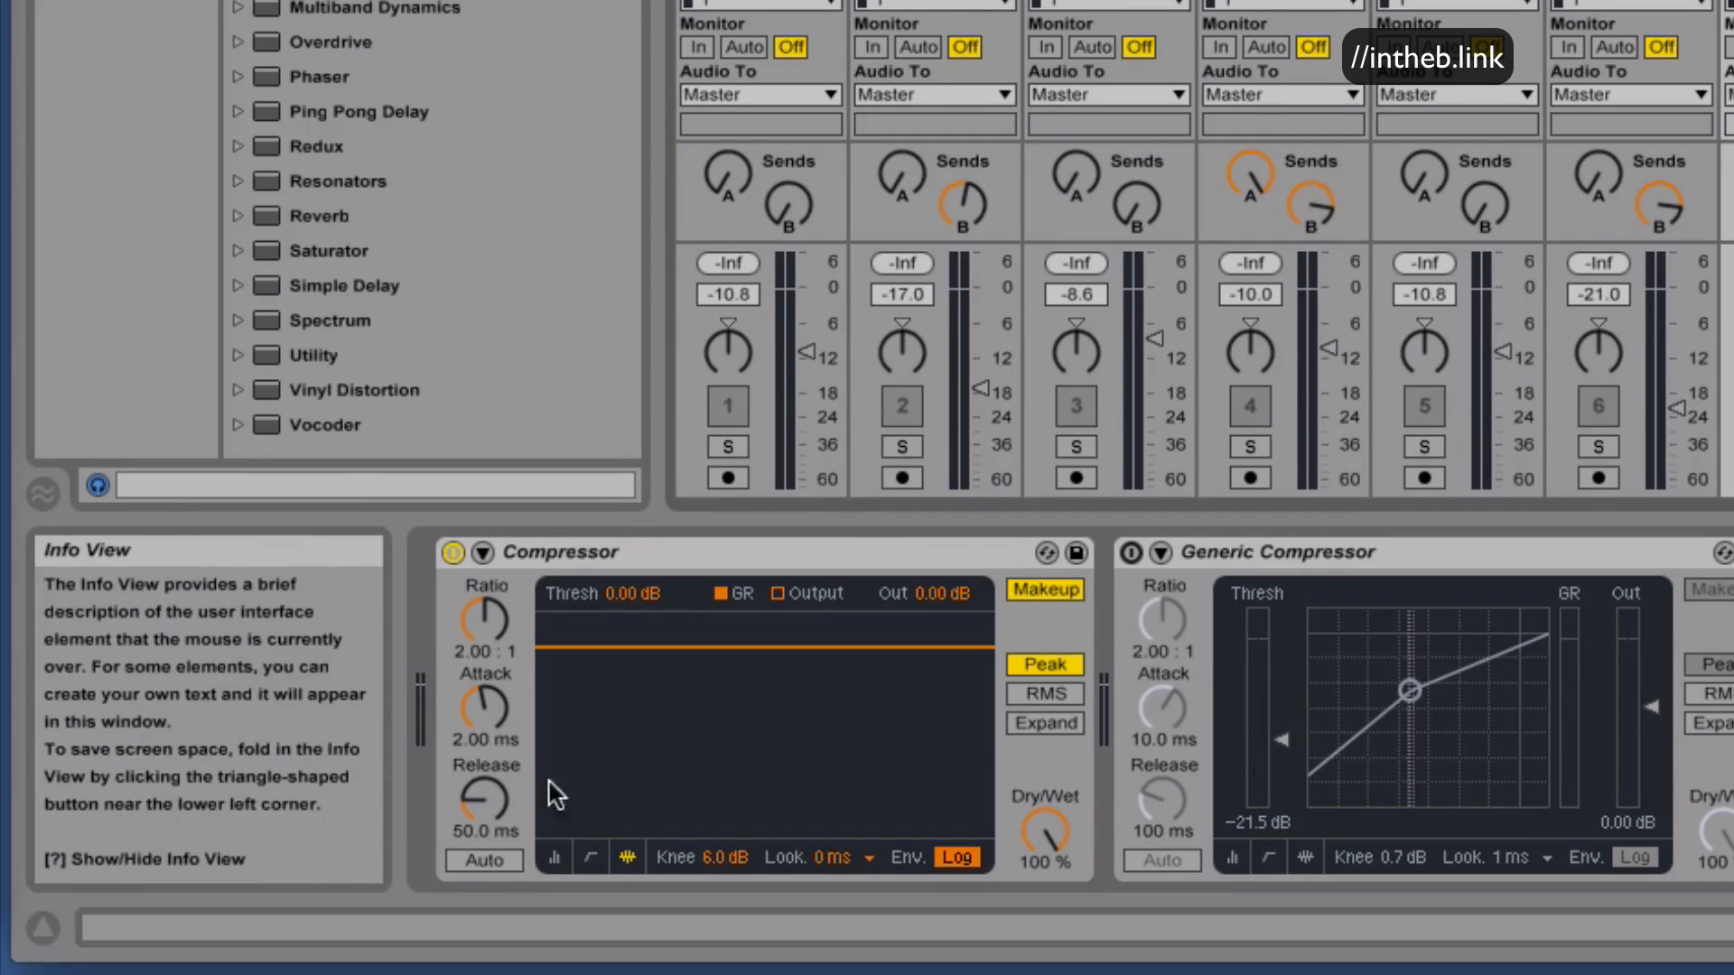
Switch the new Compressor to its collapsed view and set its threshold to about -0.60 dB.
key("space")
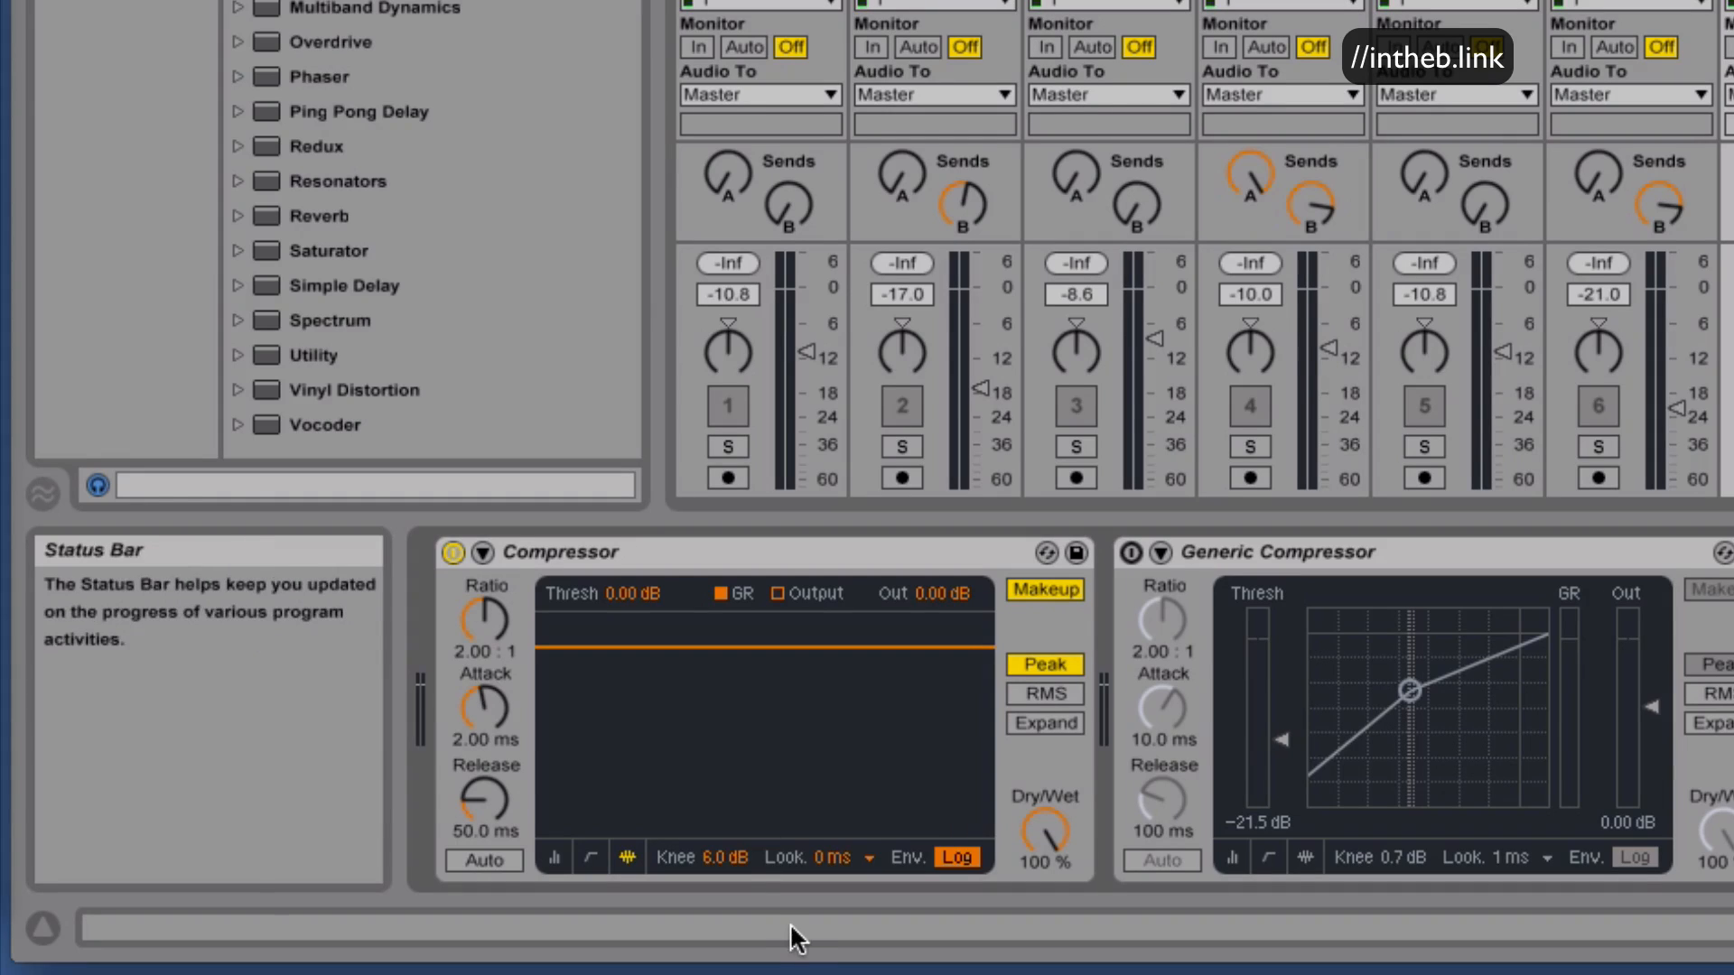
left_click(551, 857)
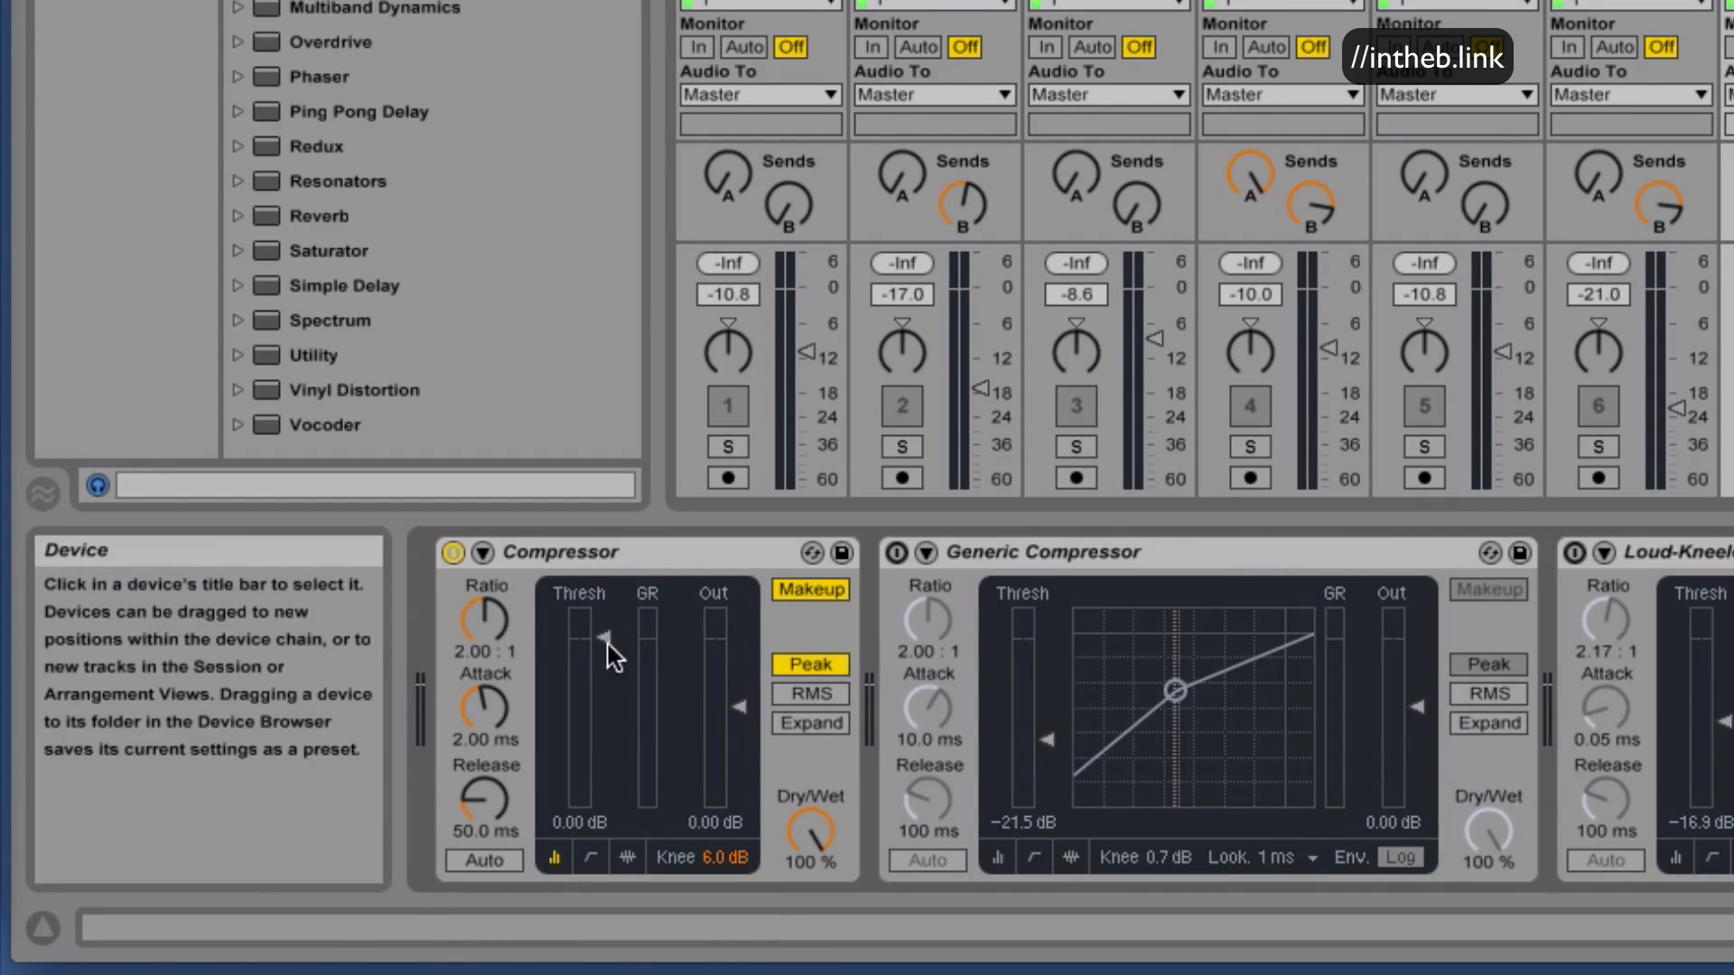
left_click(627, 857)
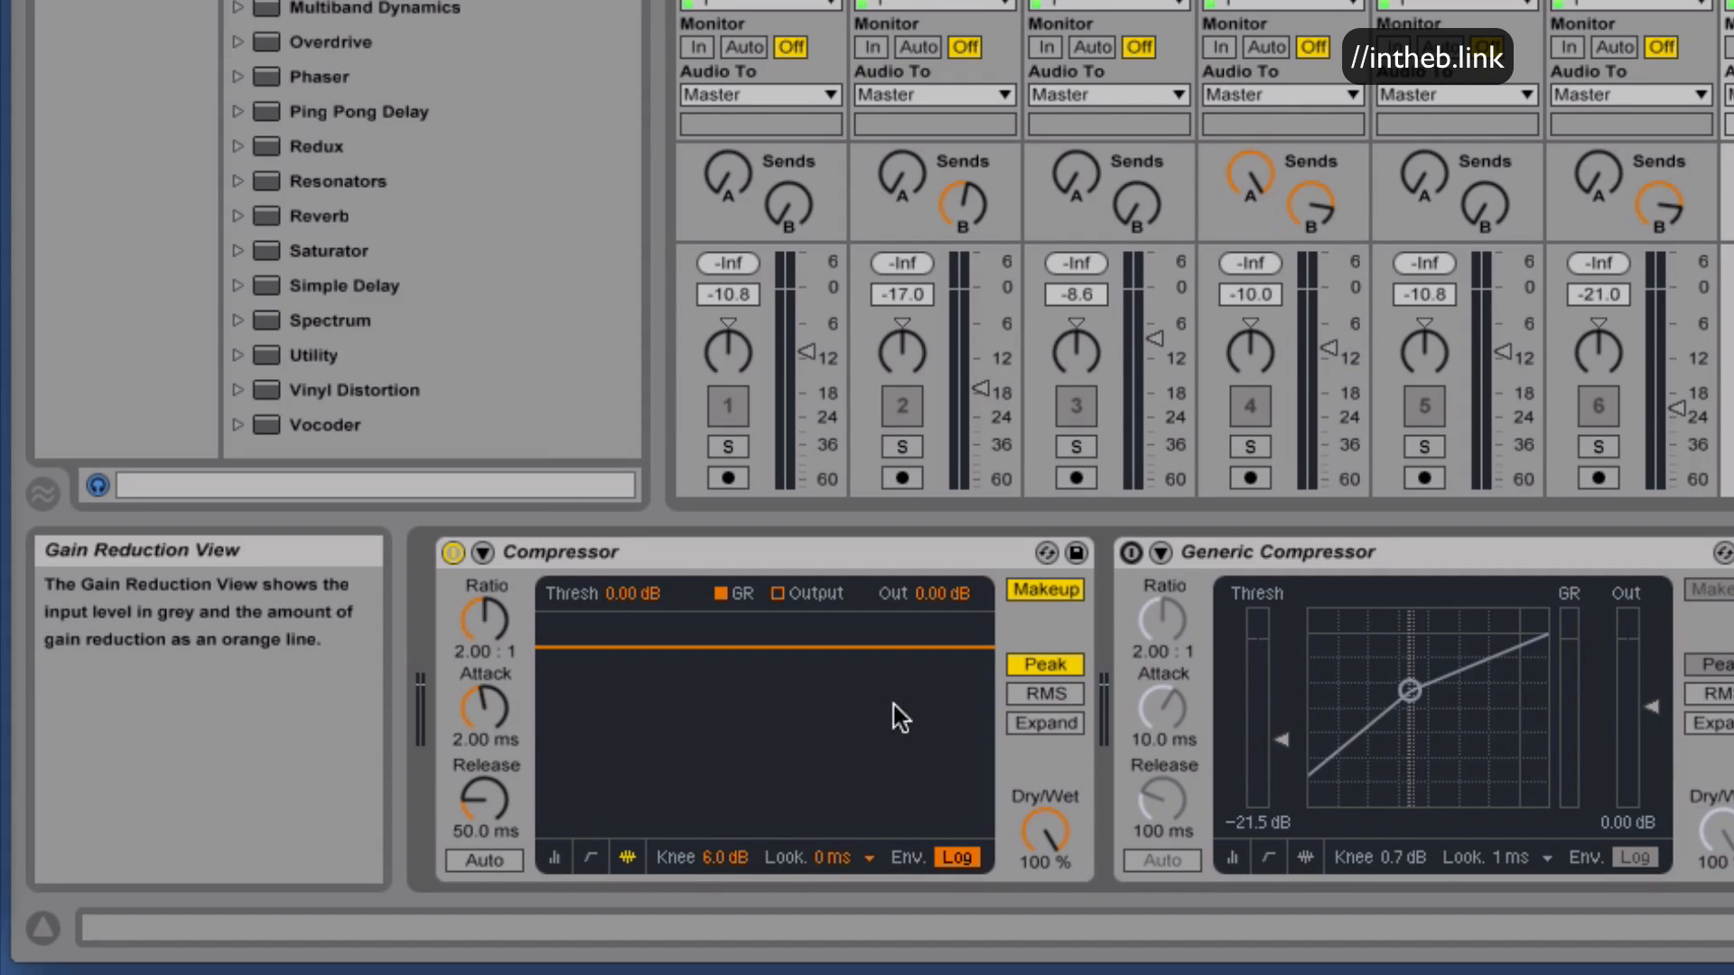
left_click(554, 857)
mouse_move(607, 646)
left_mouse_down()
mouse_move(605, 724)
mouse_move(604, 632)
mouse_move(607, 646)
left_mouse_up()
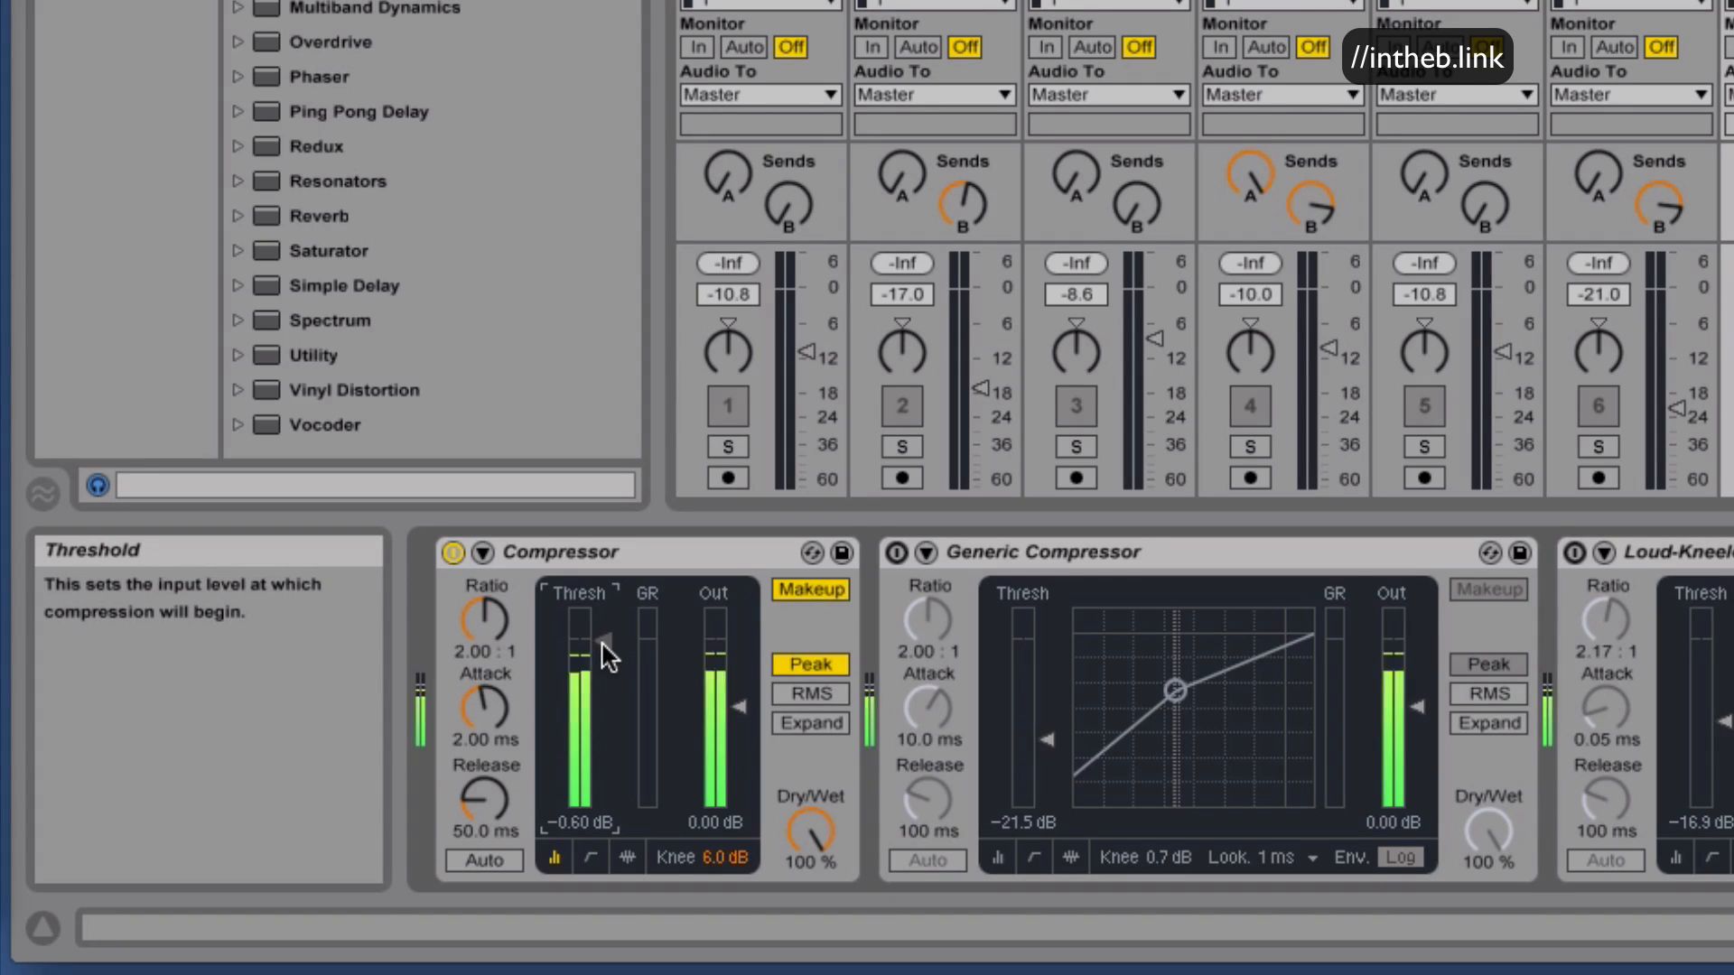
Lower the Compressor's threshold to about -18.7 dB and turn off Makeup.
key("space")
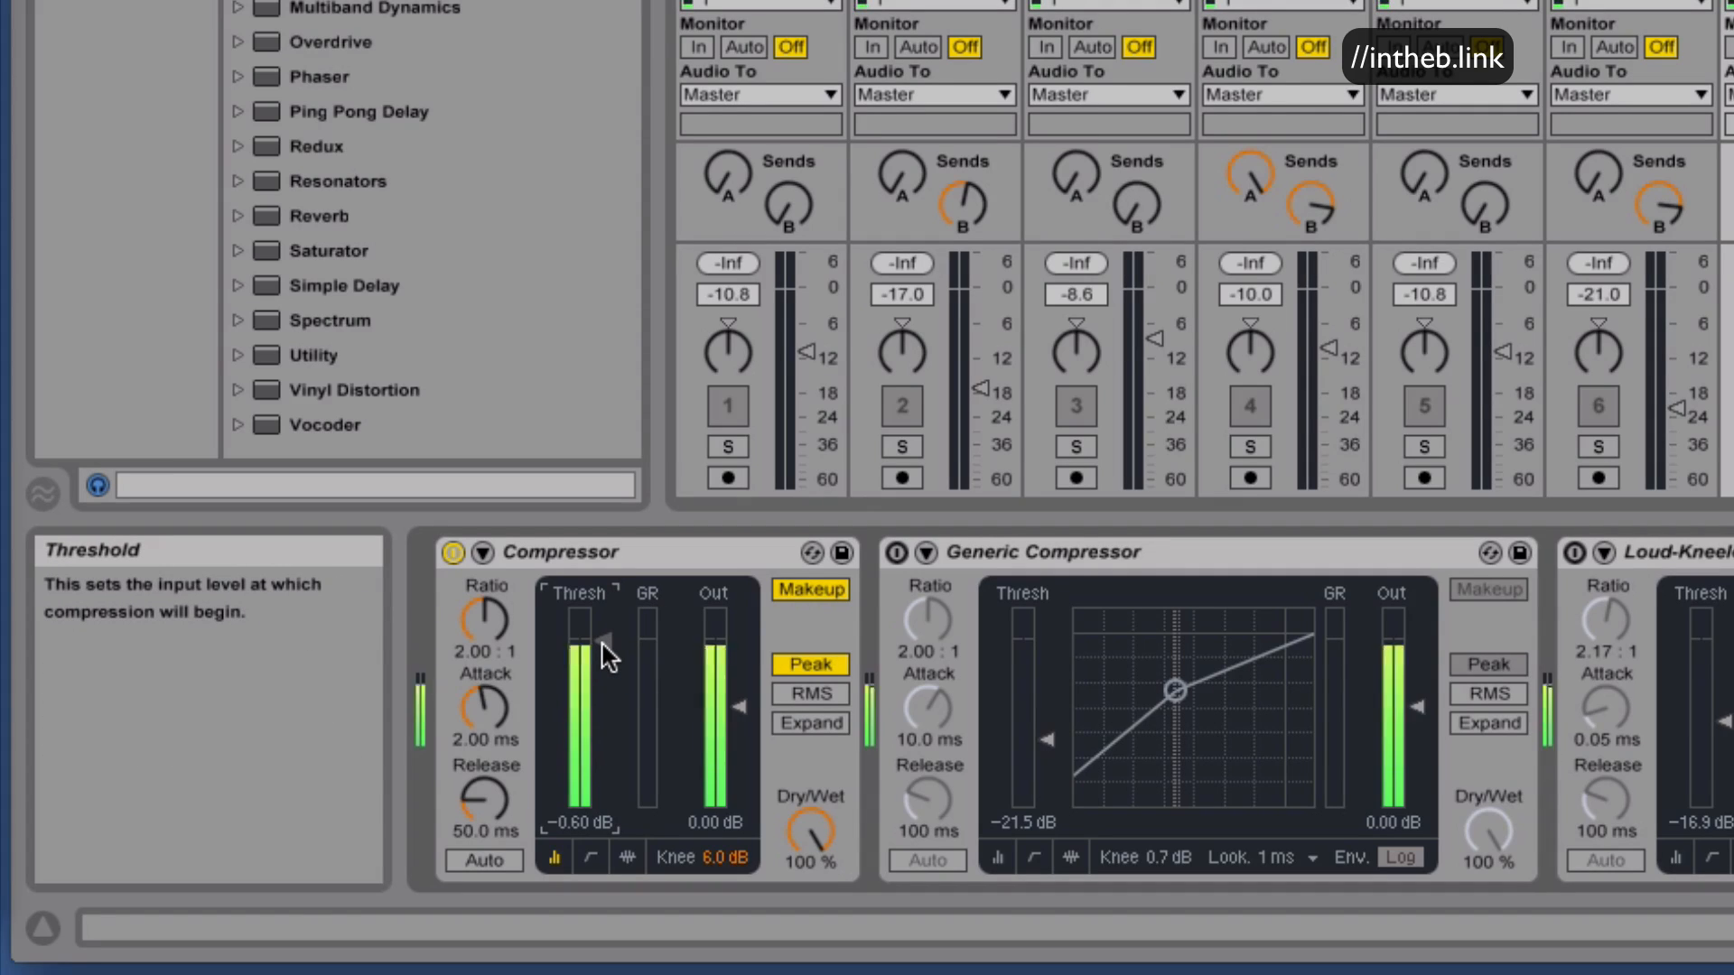
left_click_drag(603, 650, 606, 733)
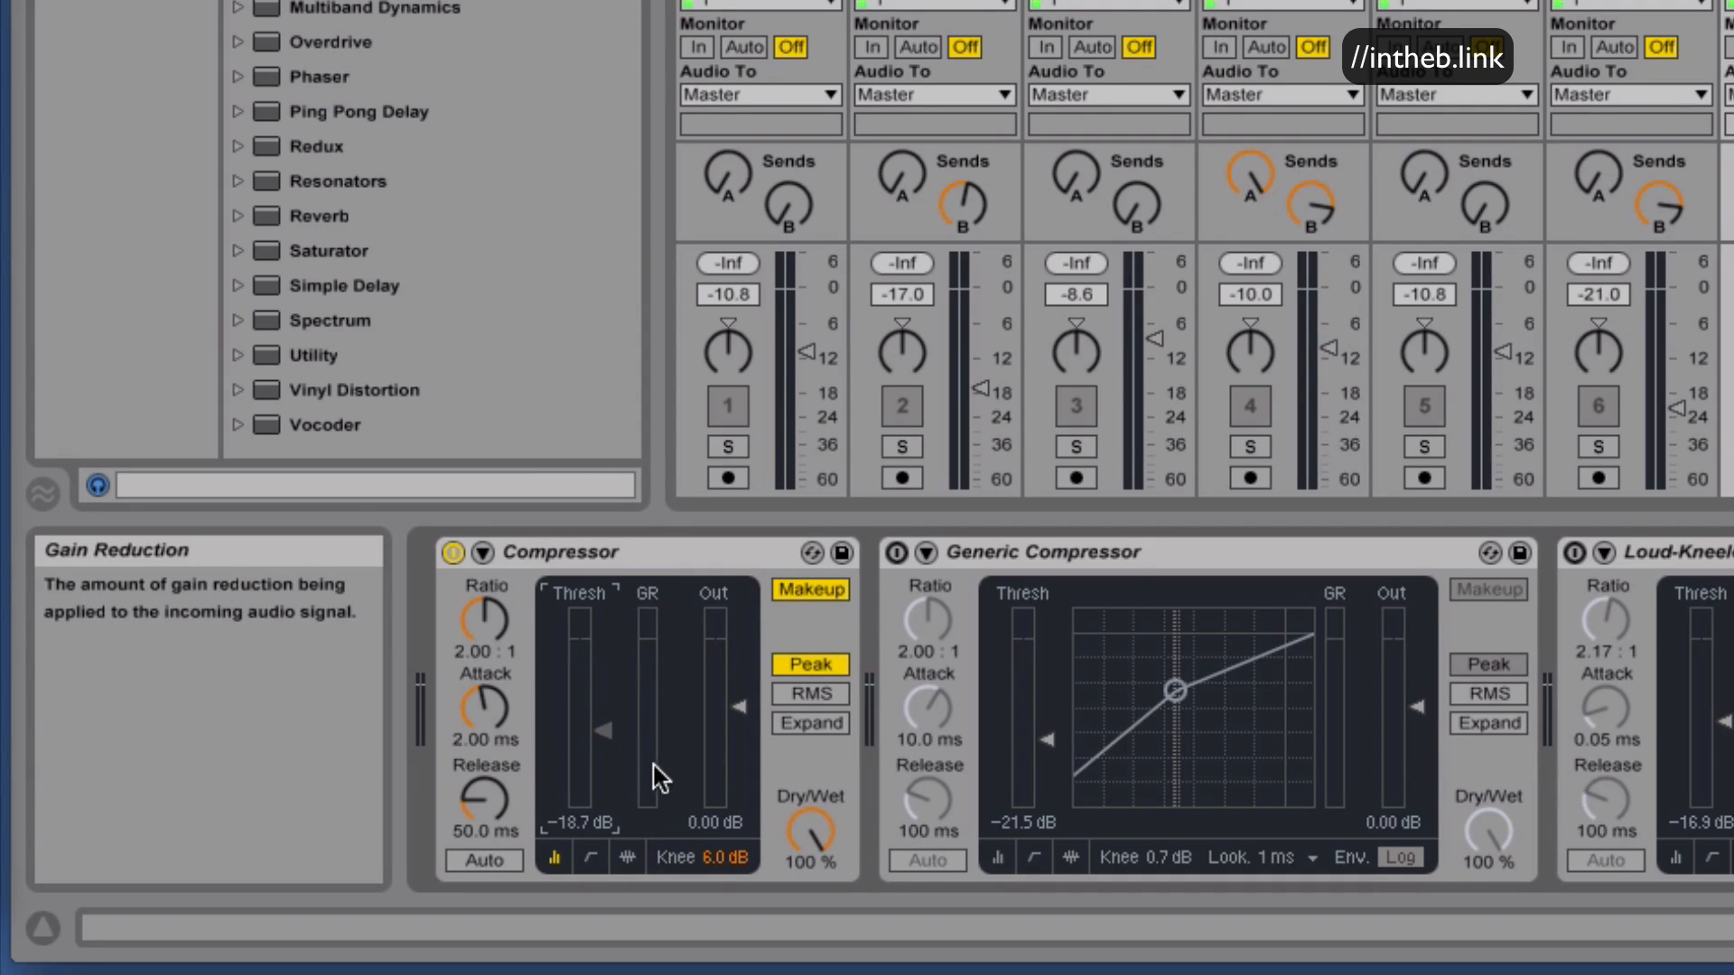
left_click(816, 589)
Audition the threshold at -40.1 dB and -18.7 dB, settle on -15.7 dB, and turn Makeup back on.
left_click_drag(607, 733, 605, 785)
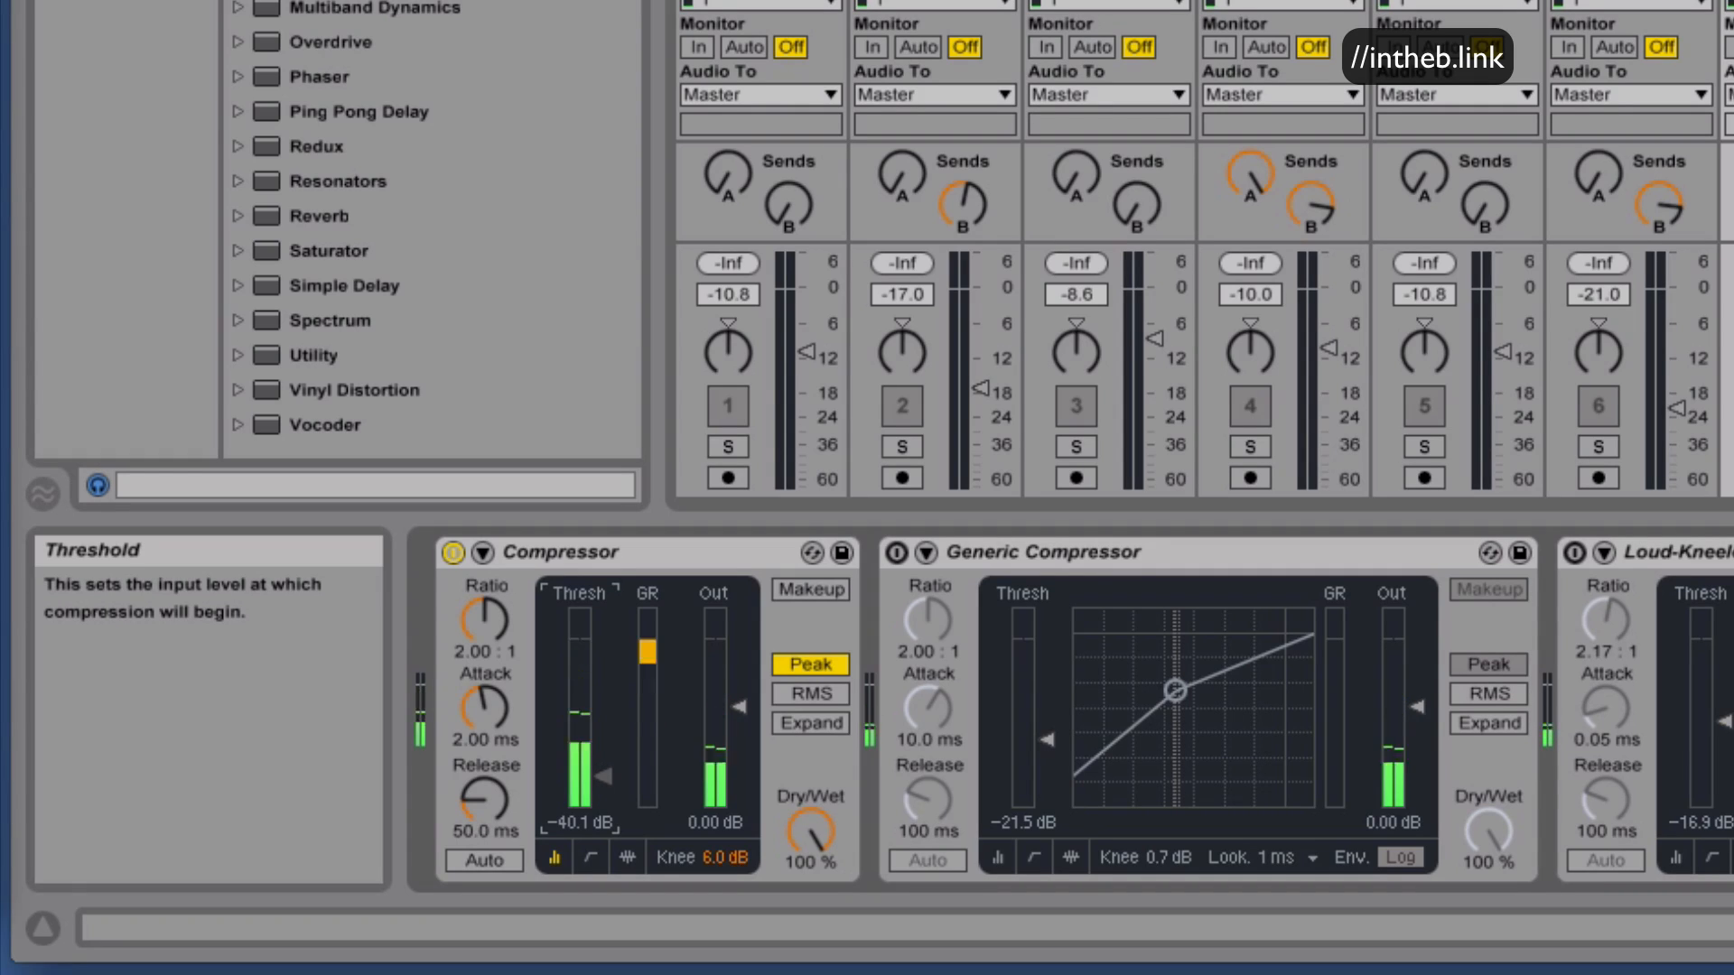
left_click_drag(605, 776, 606, 733)
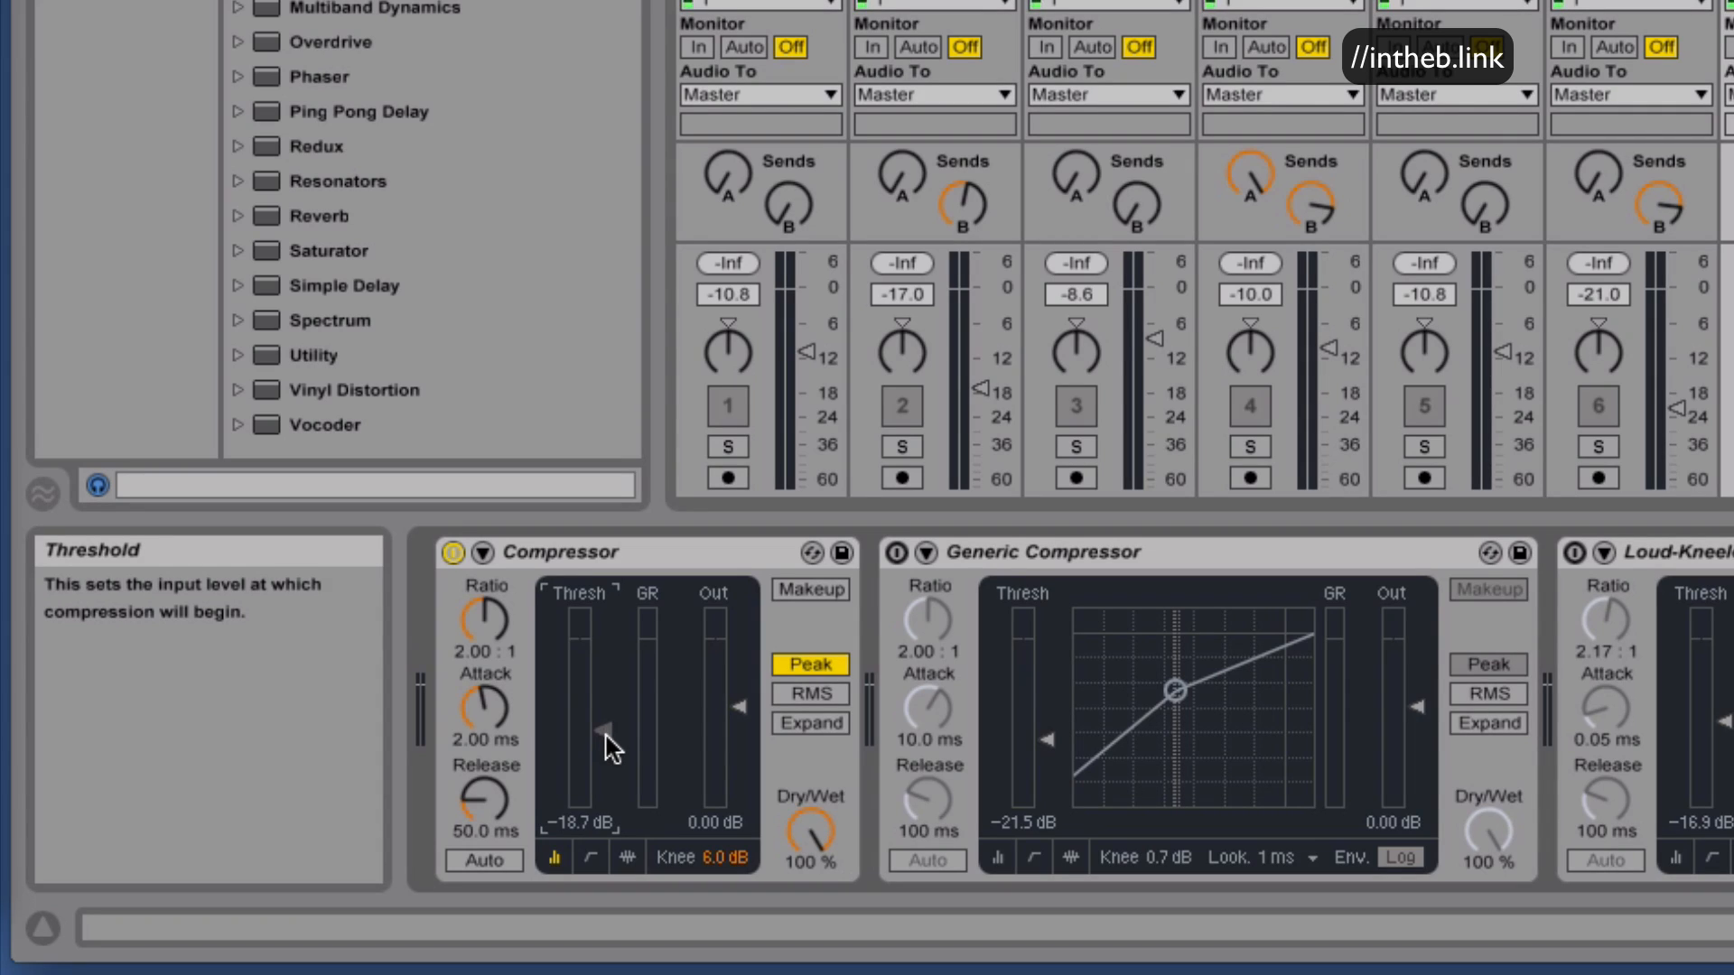
mouse_move(606, 736)
left_mouse_down()
mouse_move(606, 650)
mouse_move(608, 715)
left_mouse_up()
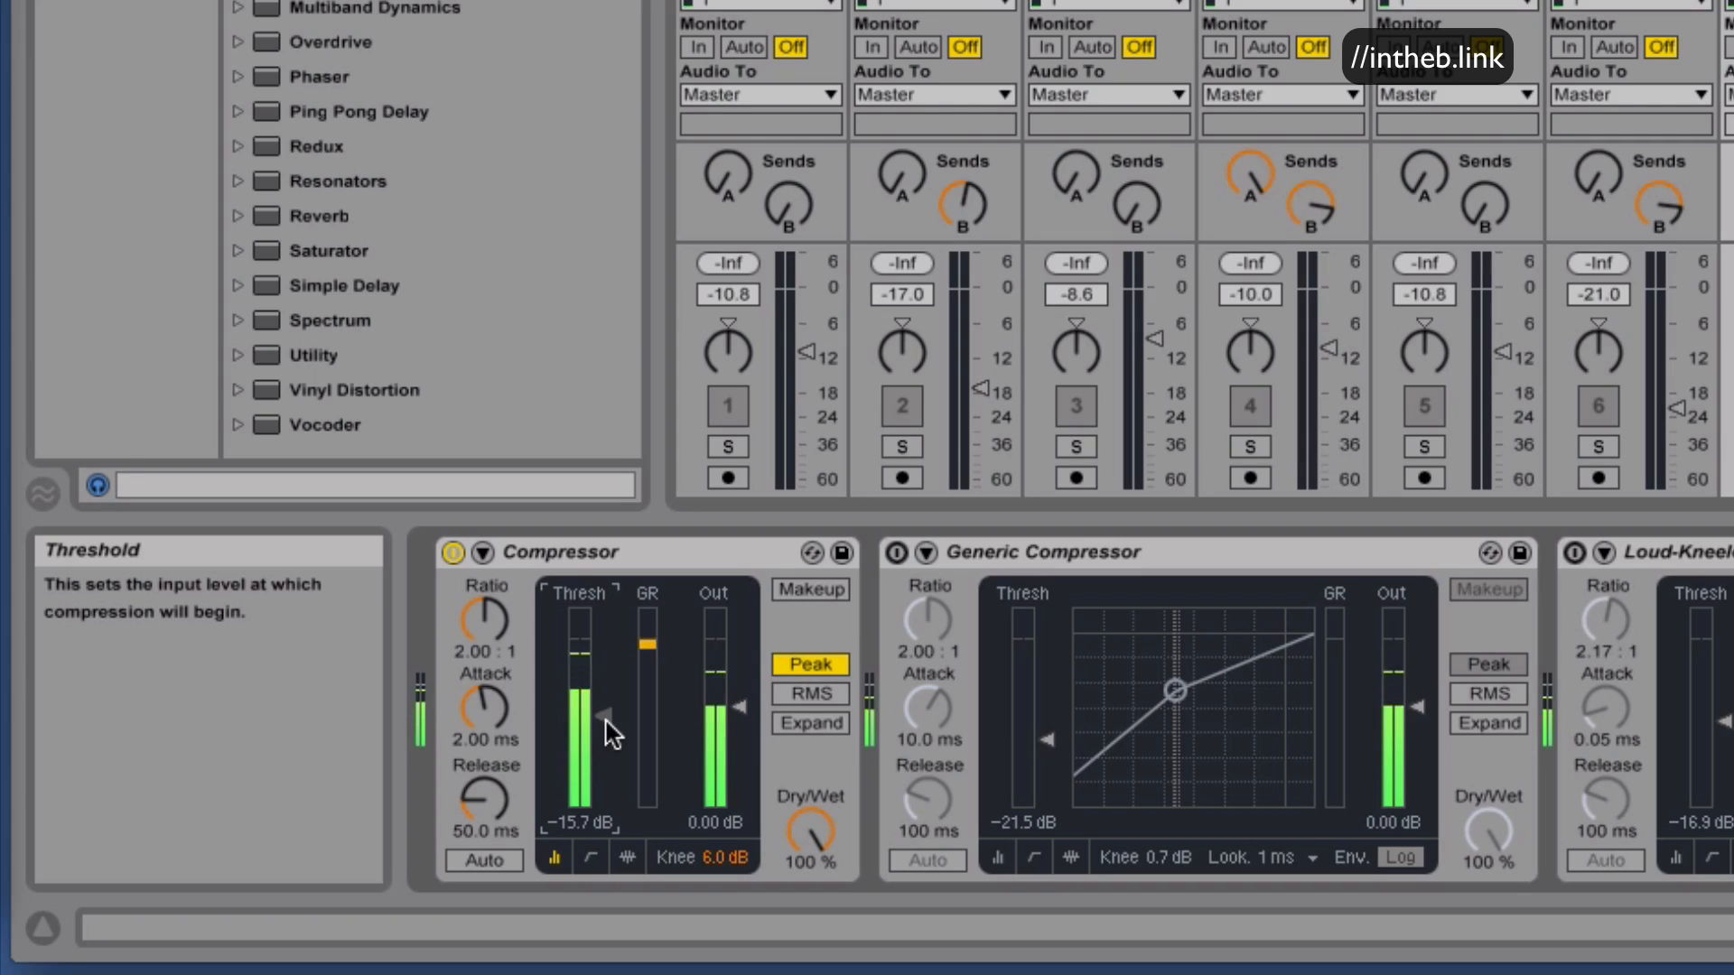
left_click(816, 591)
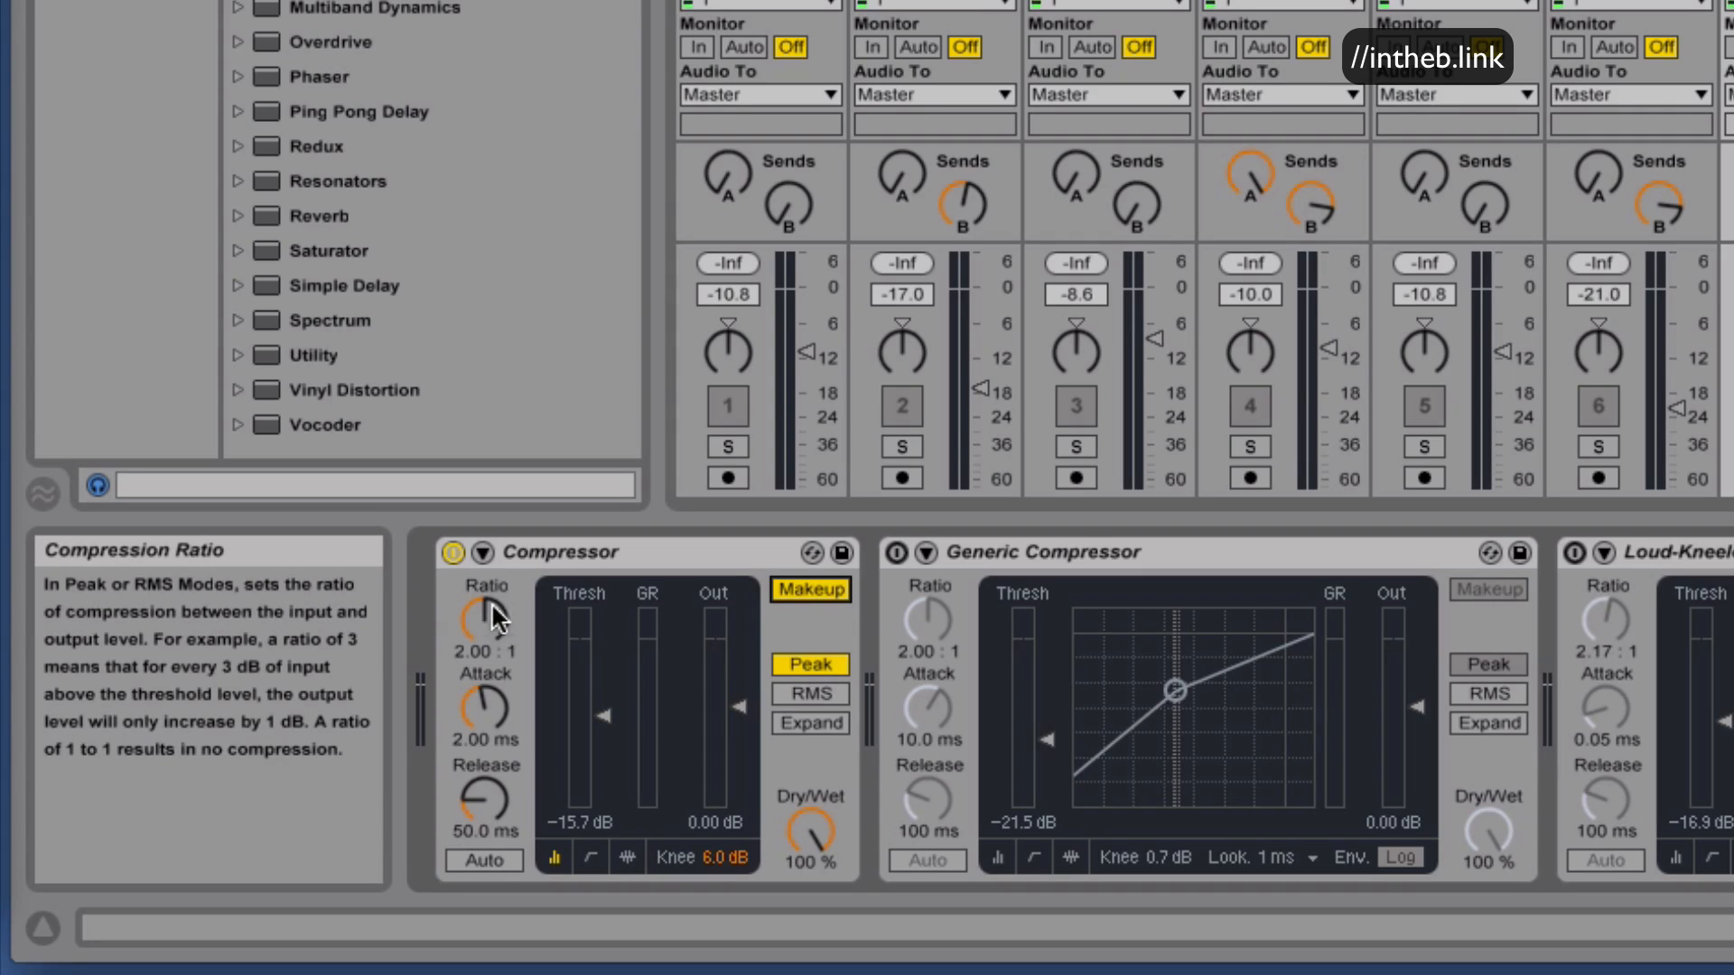
Sweep the Compressor's ratio and set it to 2:1.
left_click_drag(488, 621, 492, 687)
left_click(488, 648)
type("2")
key("Return")
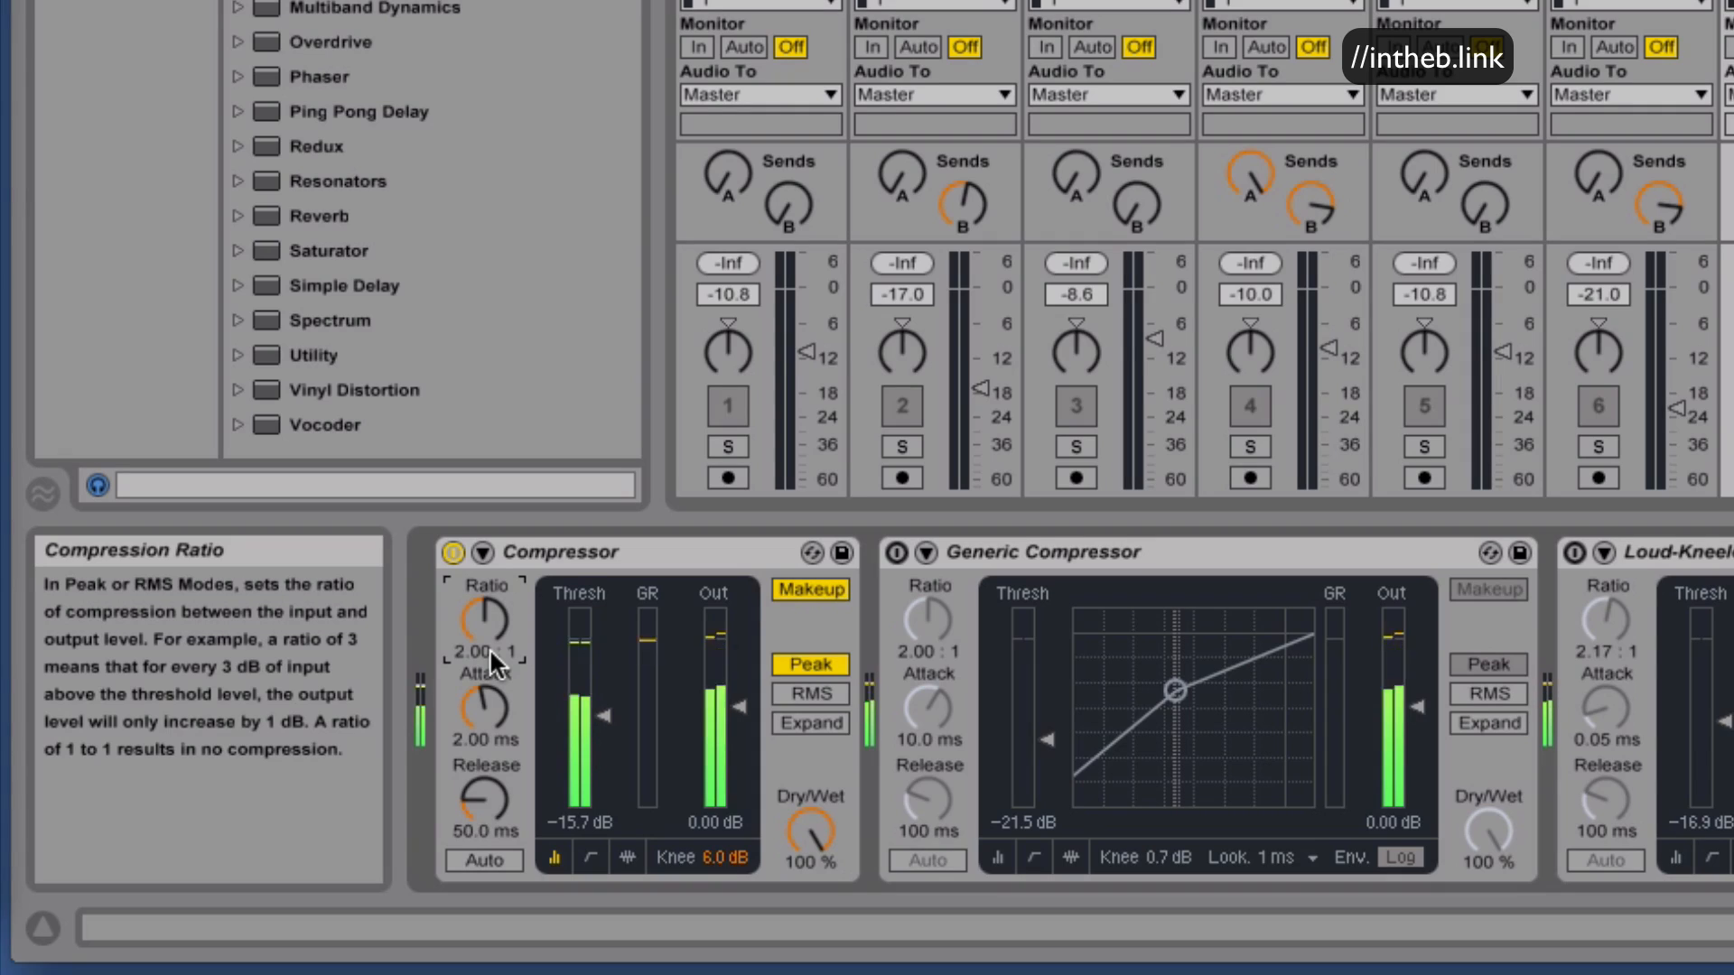
Audition the Compressor with its ratio set to 4:1 and 6:1.
left_click(490, 651)
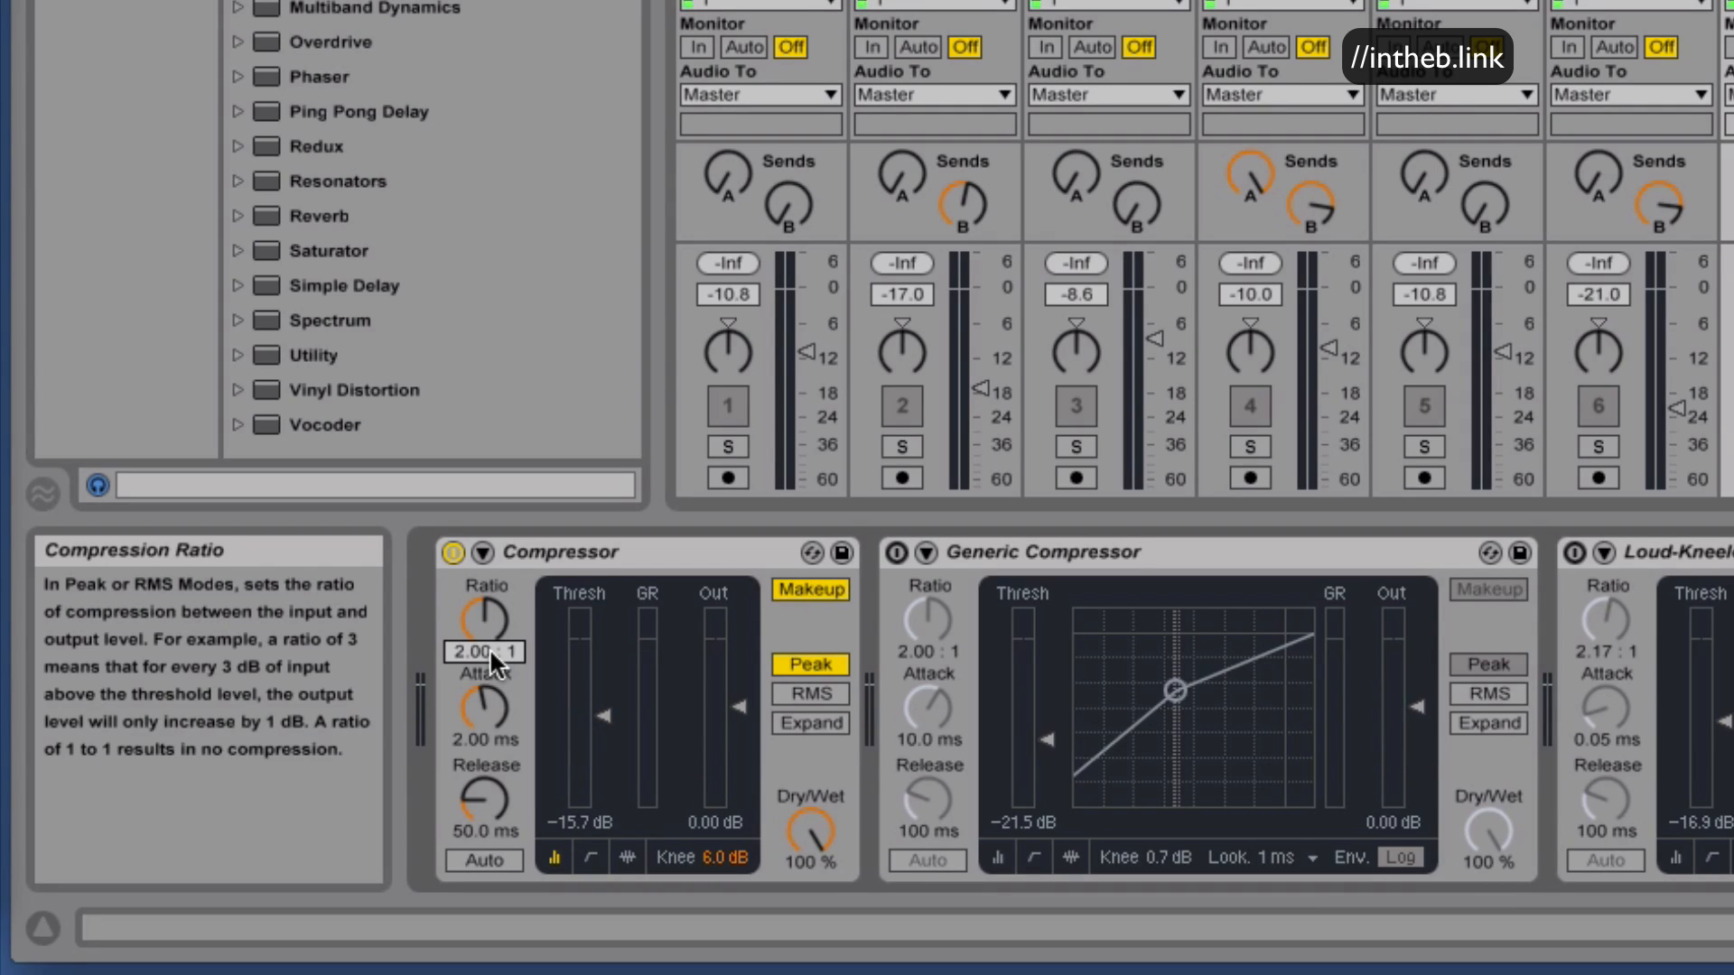
type("4")
key("Return")
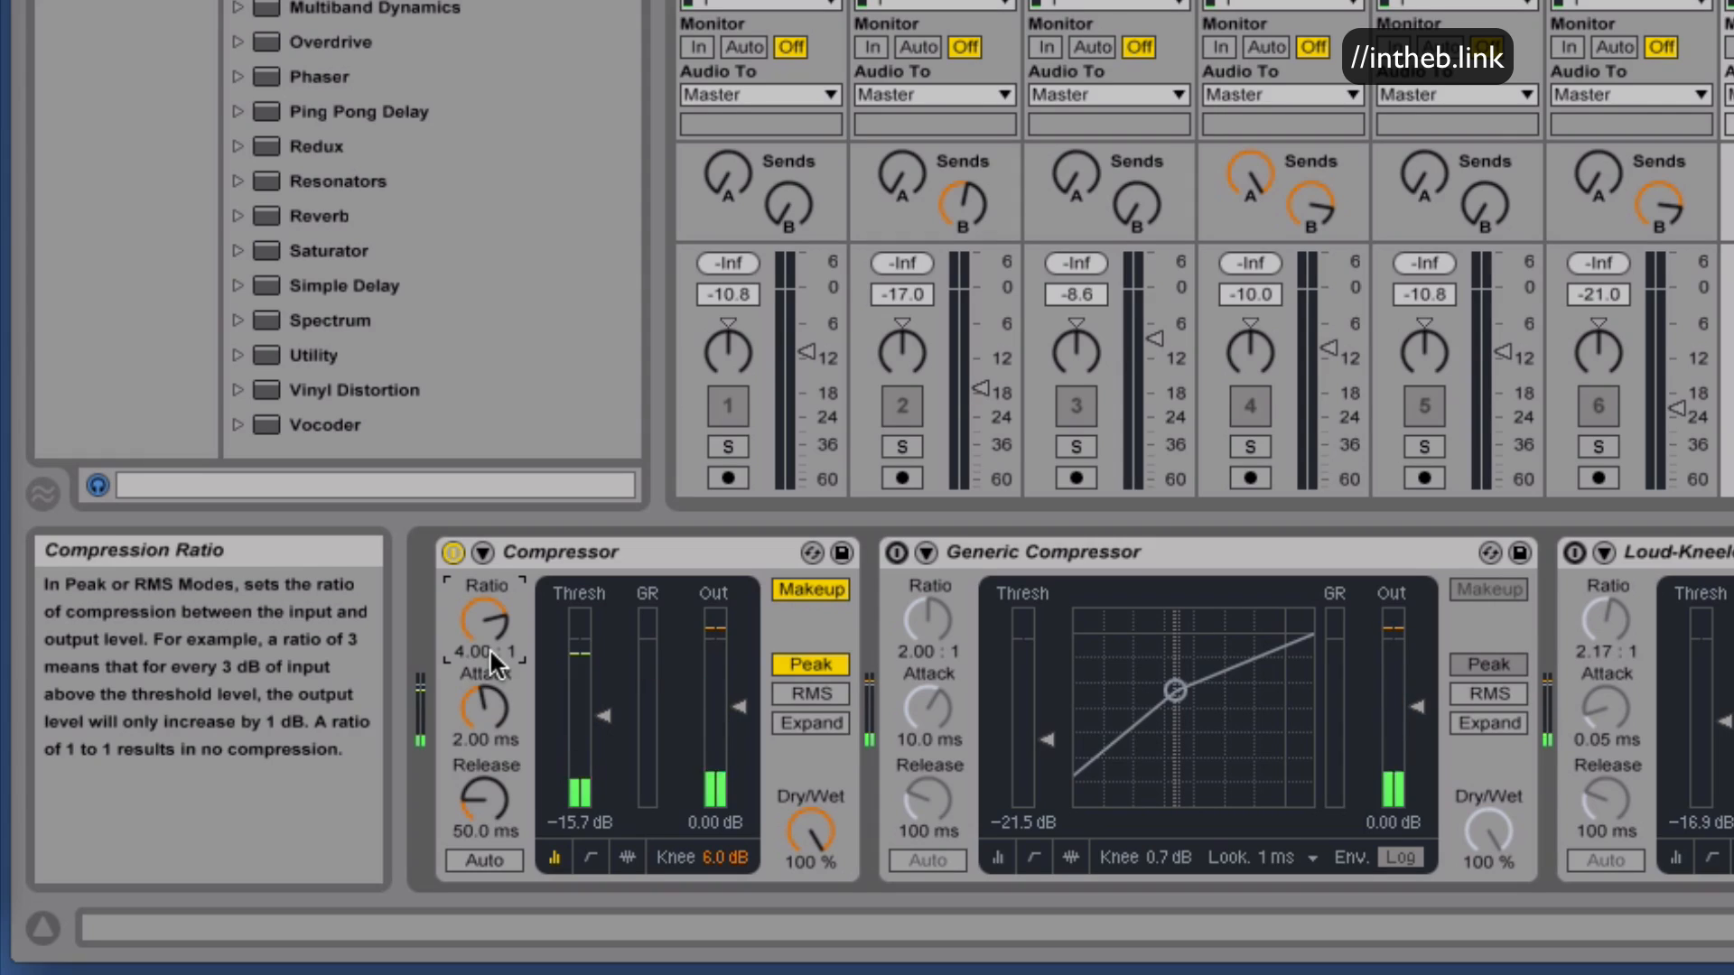
type("6")
key("Return")
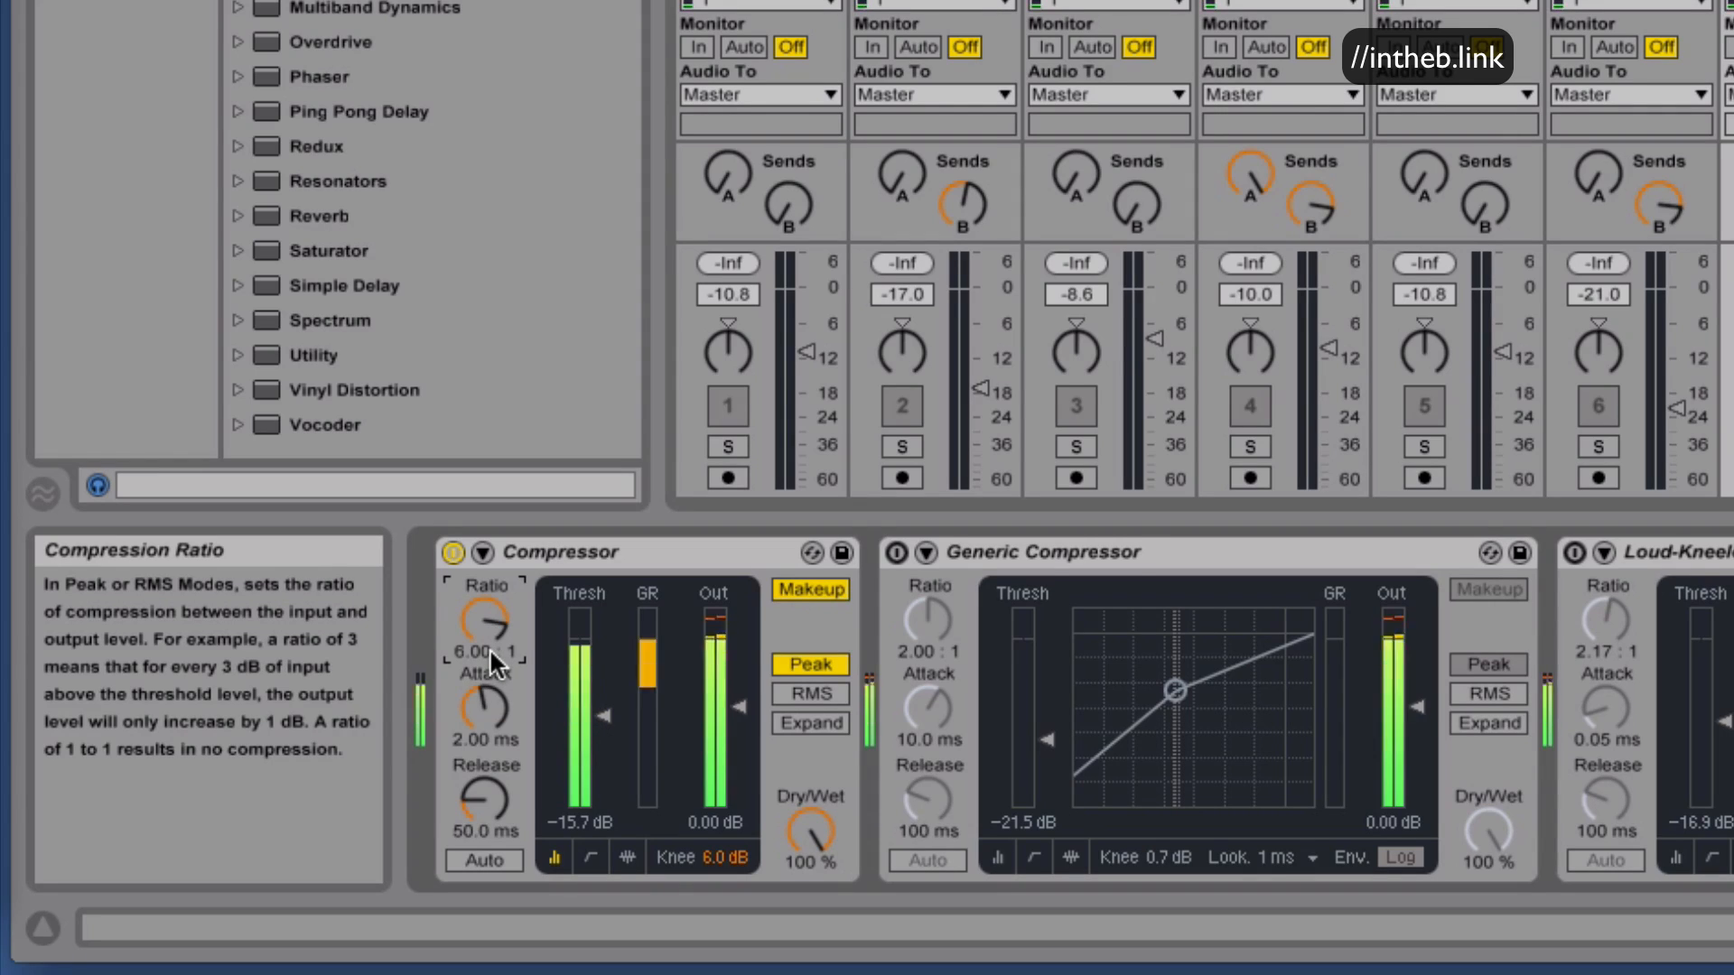
Audition the Compressor at an 8:1 ratio, lower the ratio to about 1.88:1, and raise it to about 4.67:1.
key("space")
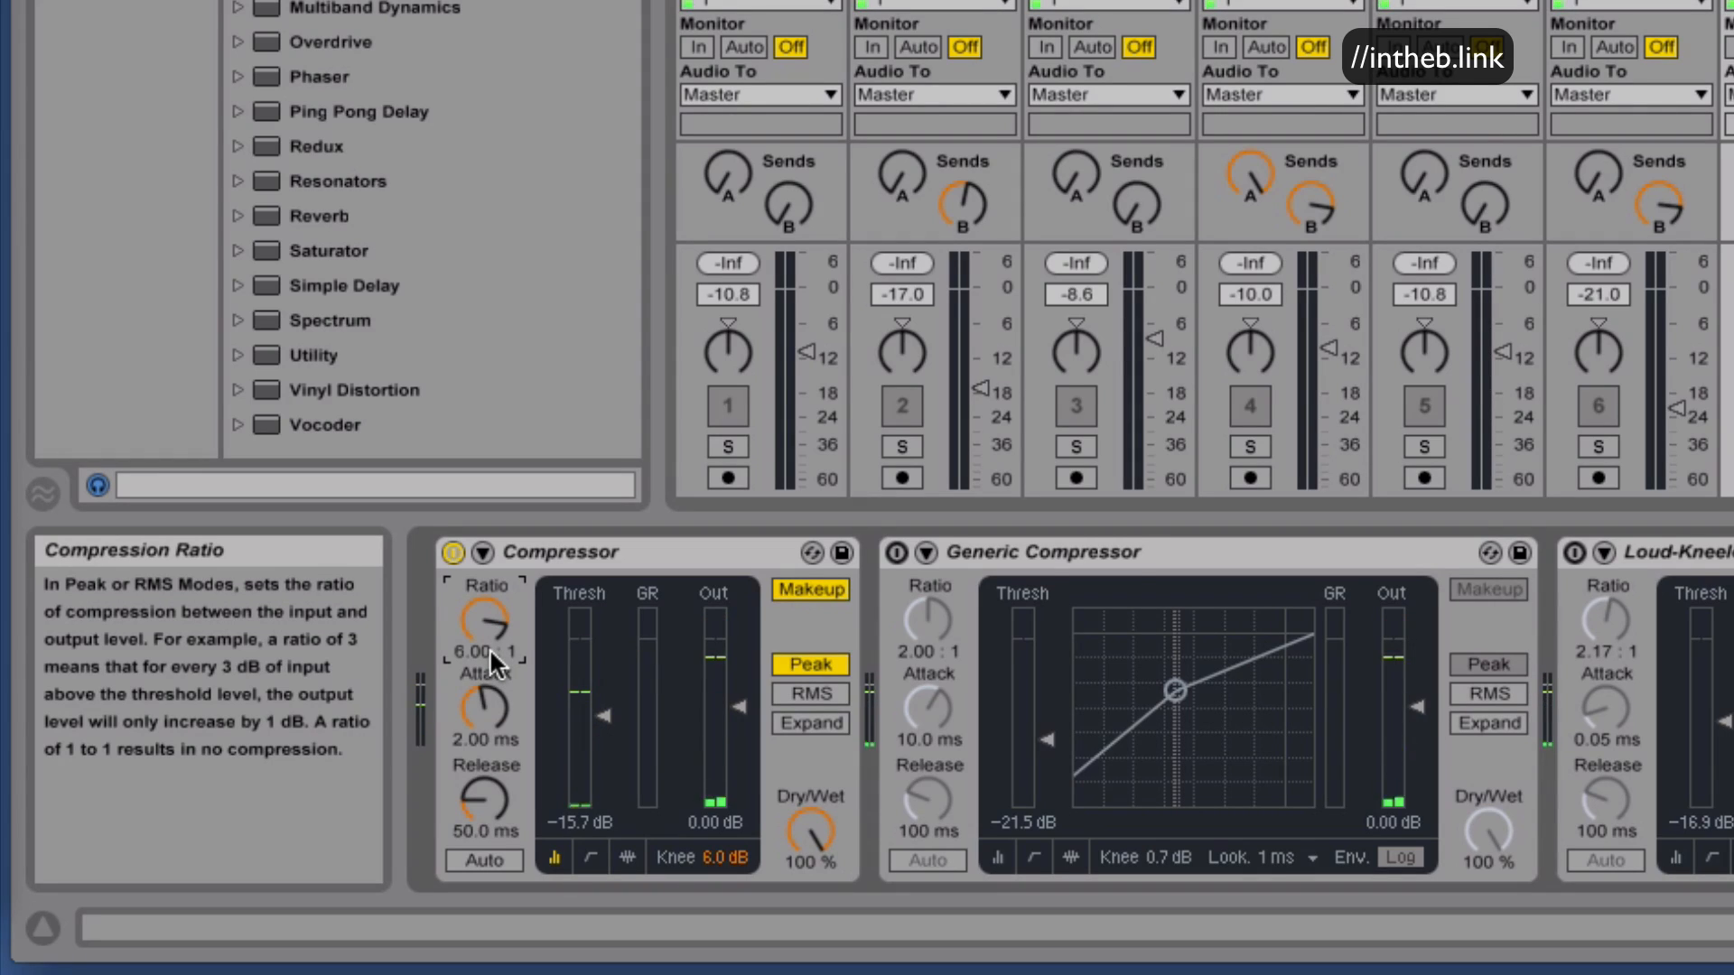
left_click(489, 648)
type("8")
key("Return")
key("space")
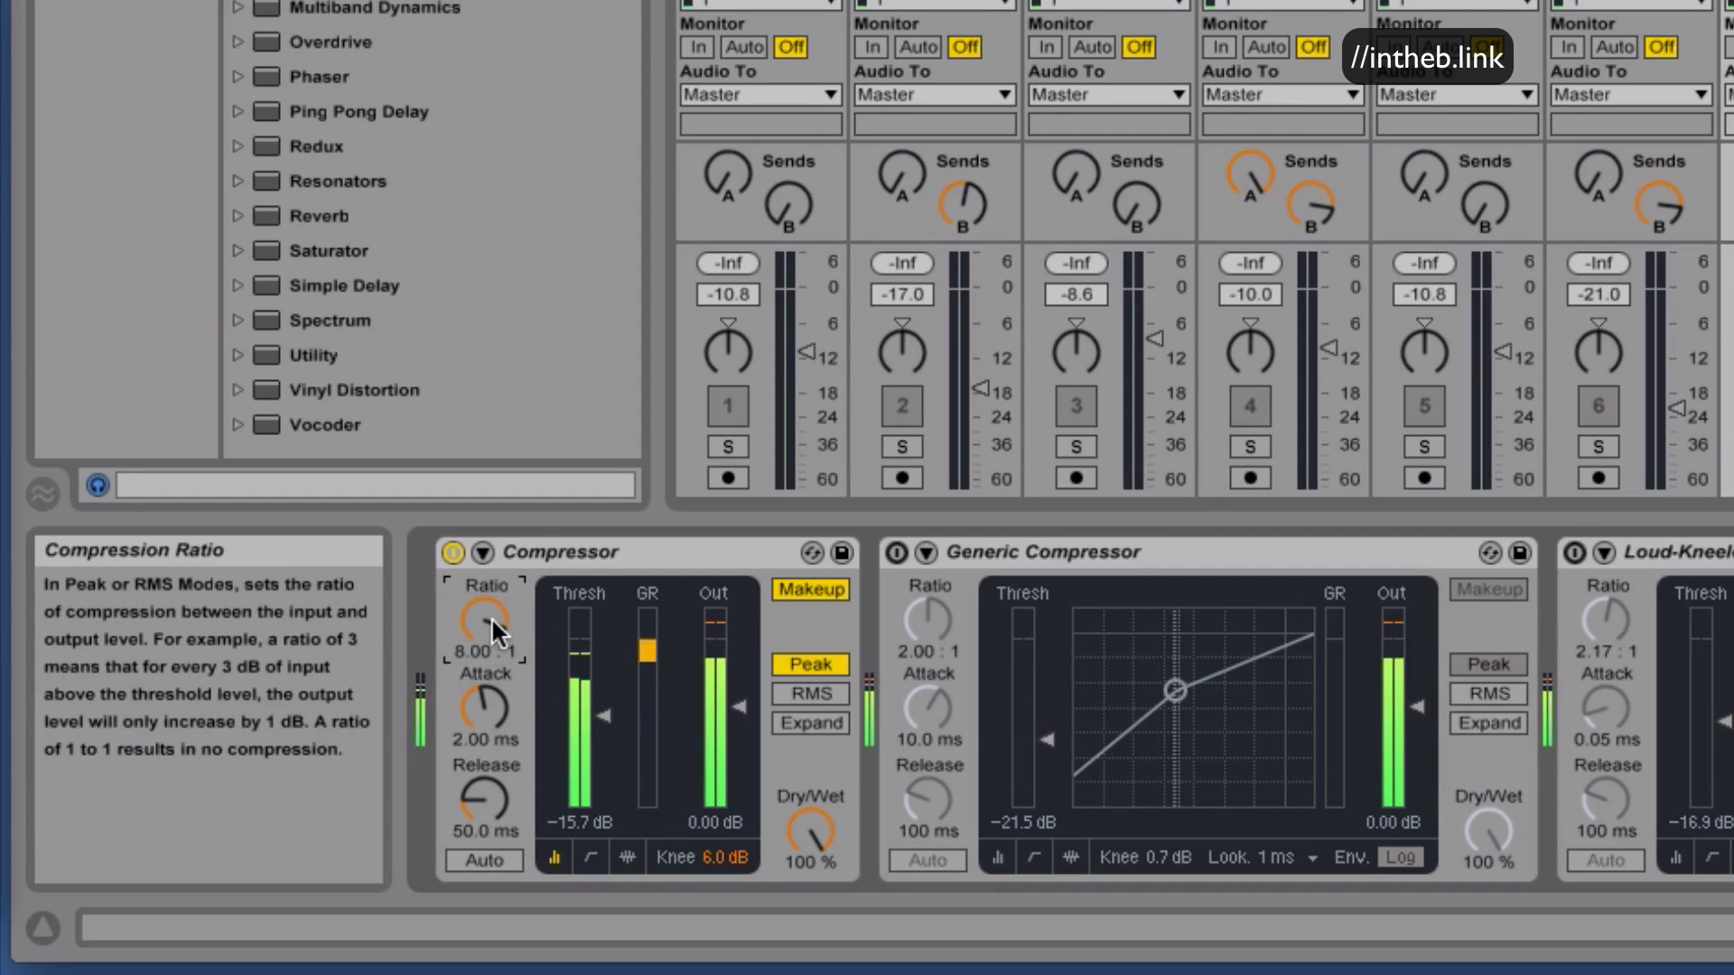
mouse_move(491, 616)
left_mouse_down()
mouse_move(491, 562)
mouse_move(491, 650)
mouse_move(491, 582)
mouse_move(491, 619)
left_mouse_up()
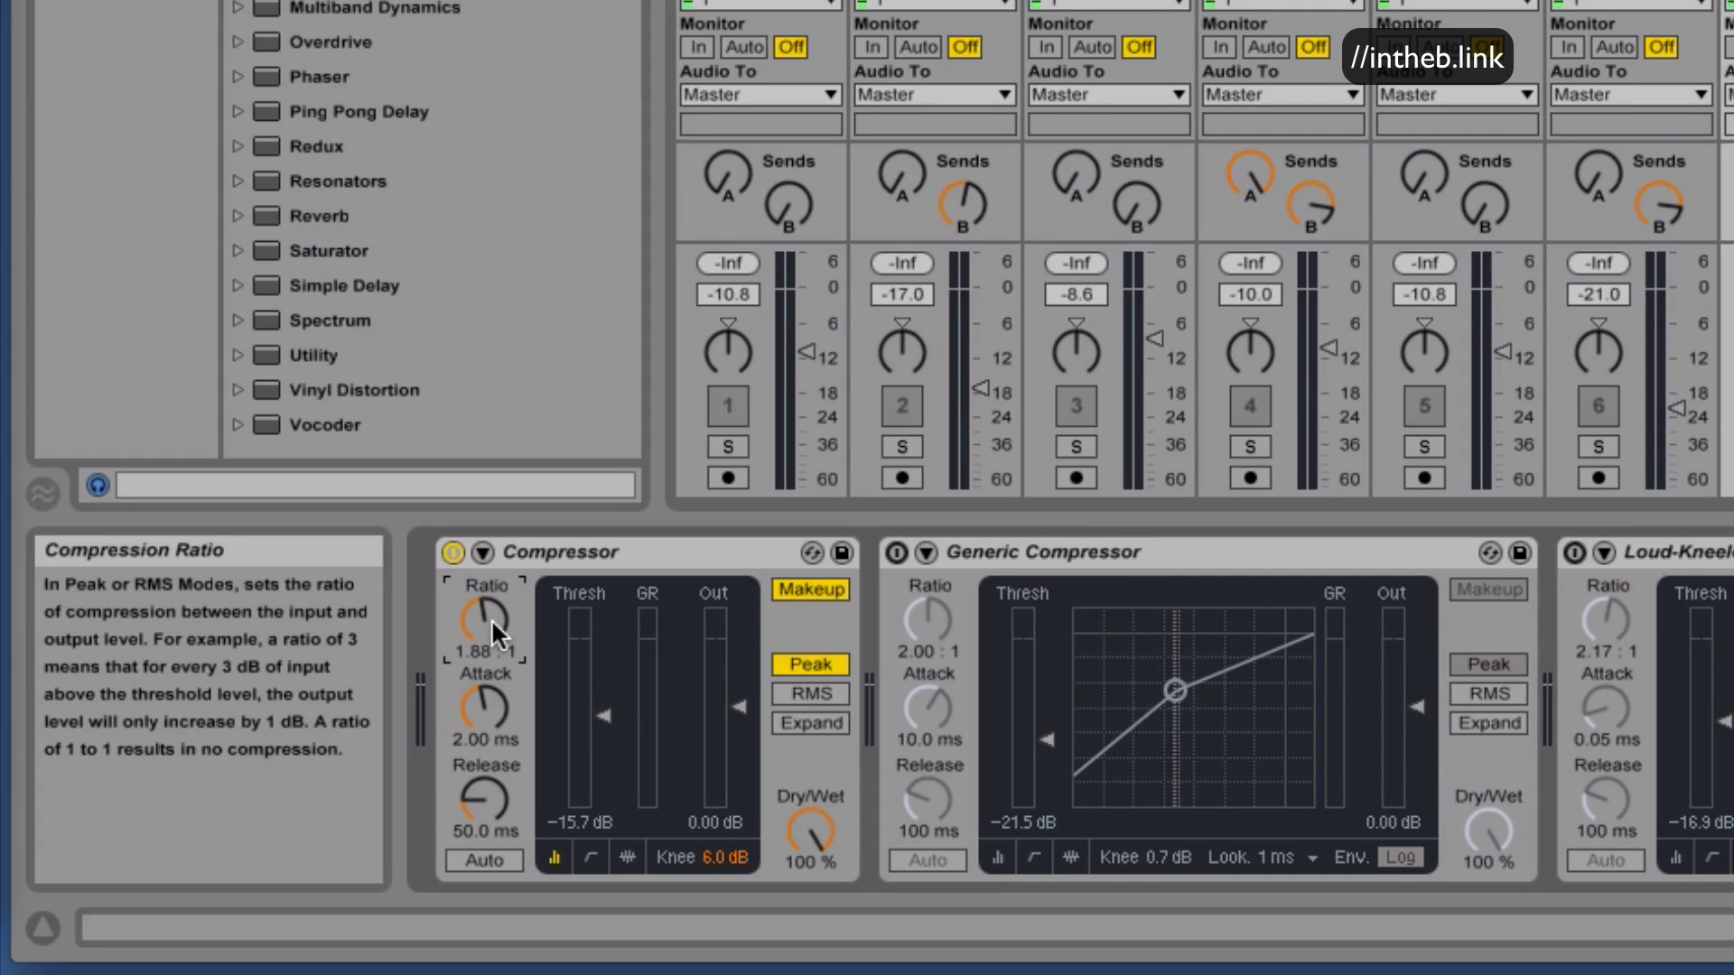
left_click_drag(493, 624, 494, 604)
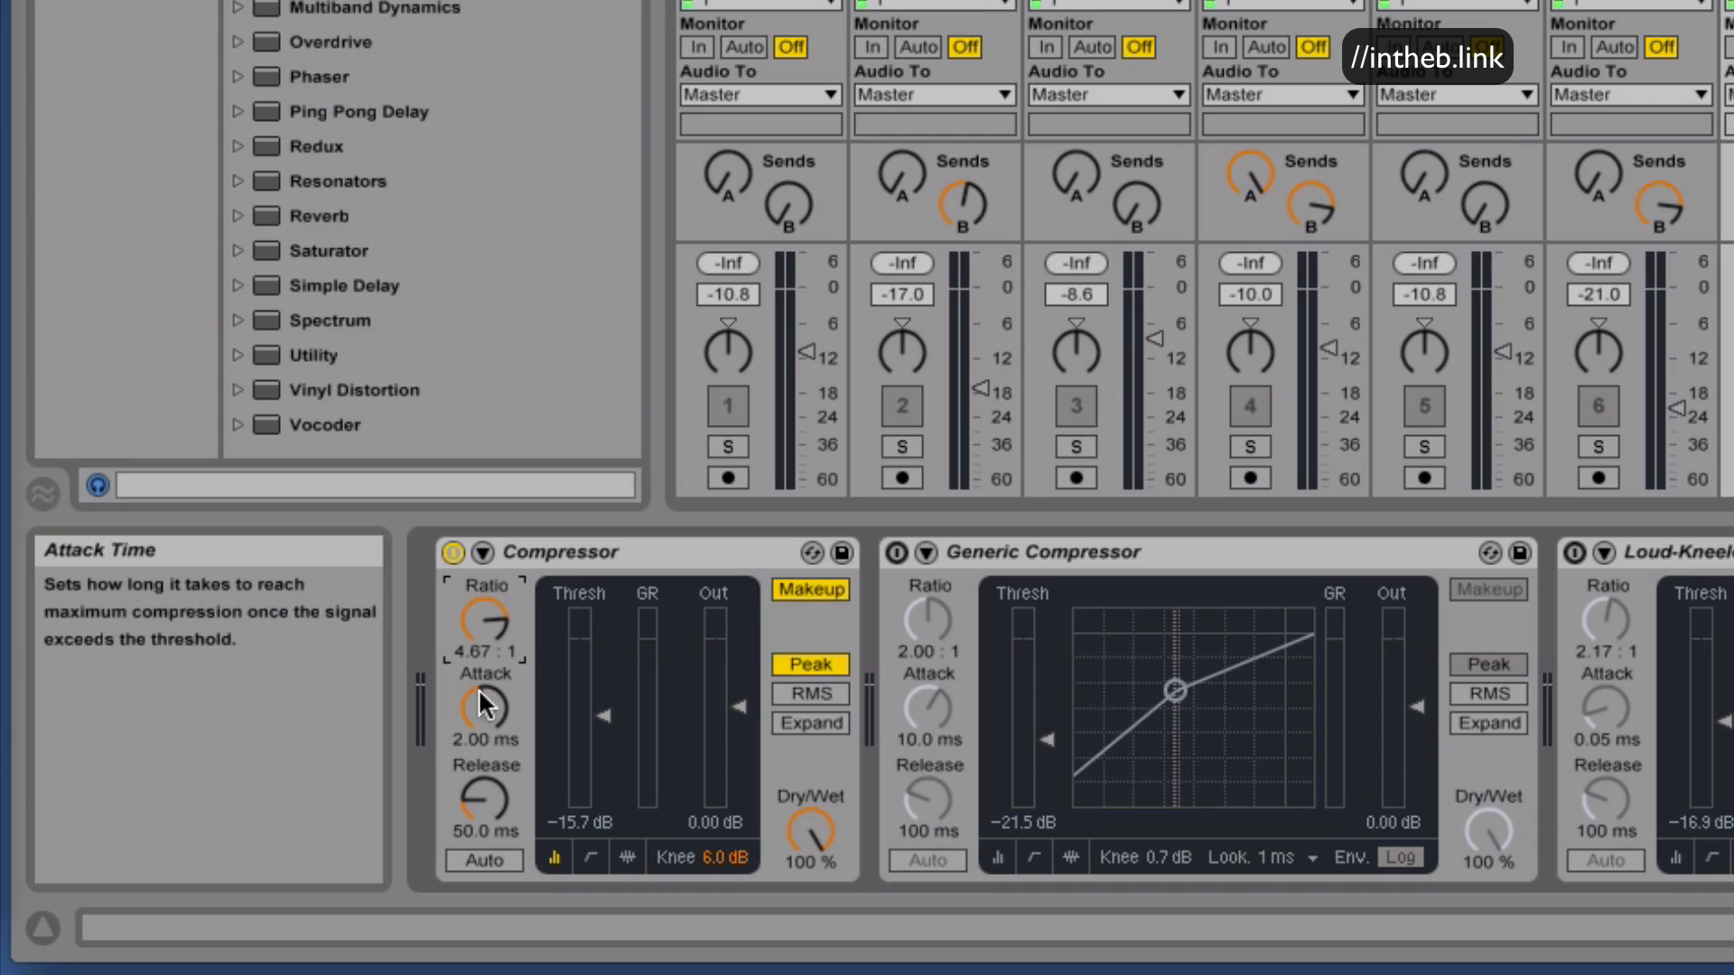
Sweep the Compressor's attack time up and down and set it to 10 ms.
left_click_drag(470, 684, 470, 737)
left_click_drag(479, 706, 480, 664)
left_click_drag(484, 705, 484, 786)
left_click_drag(484, 708, 484, 664)
type("10")
key("Return")
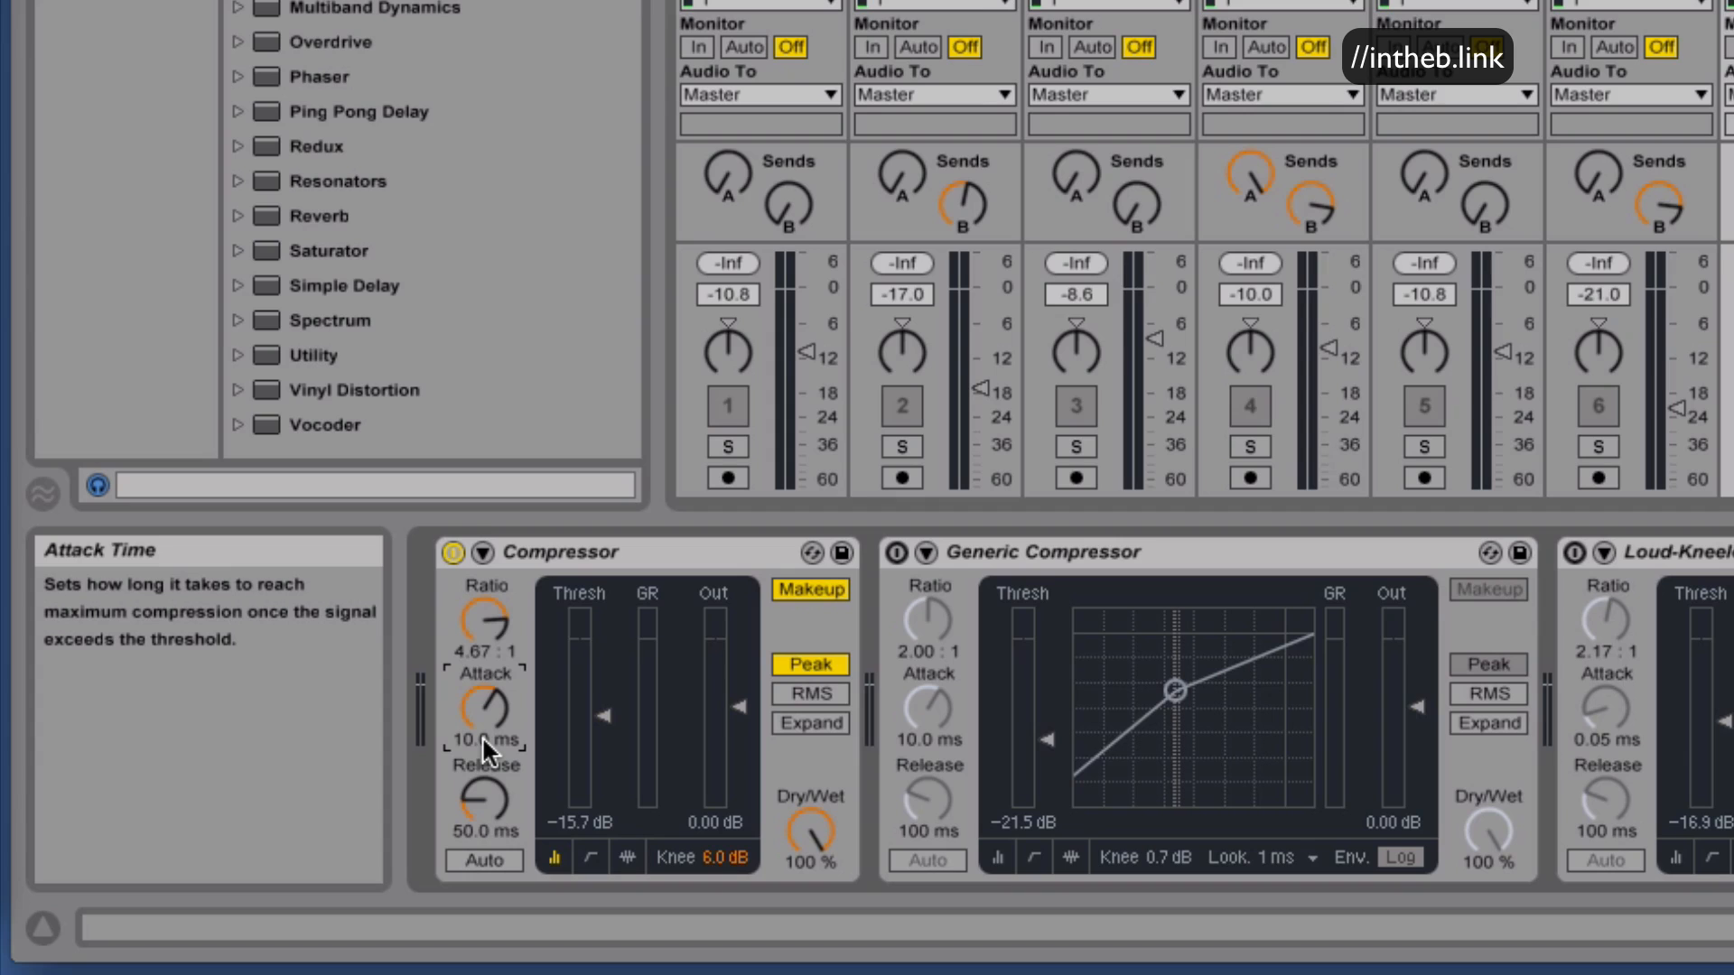
Set the ratio to 4:1, audition the attack at about 193 ms, and bring it down to about 10.4 ms.
left_click(484, 650)
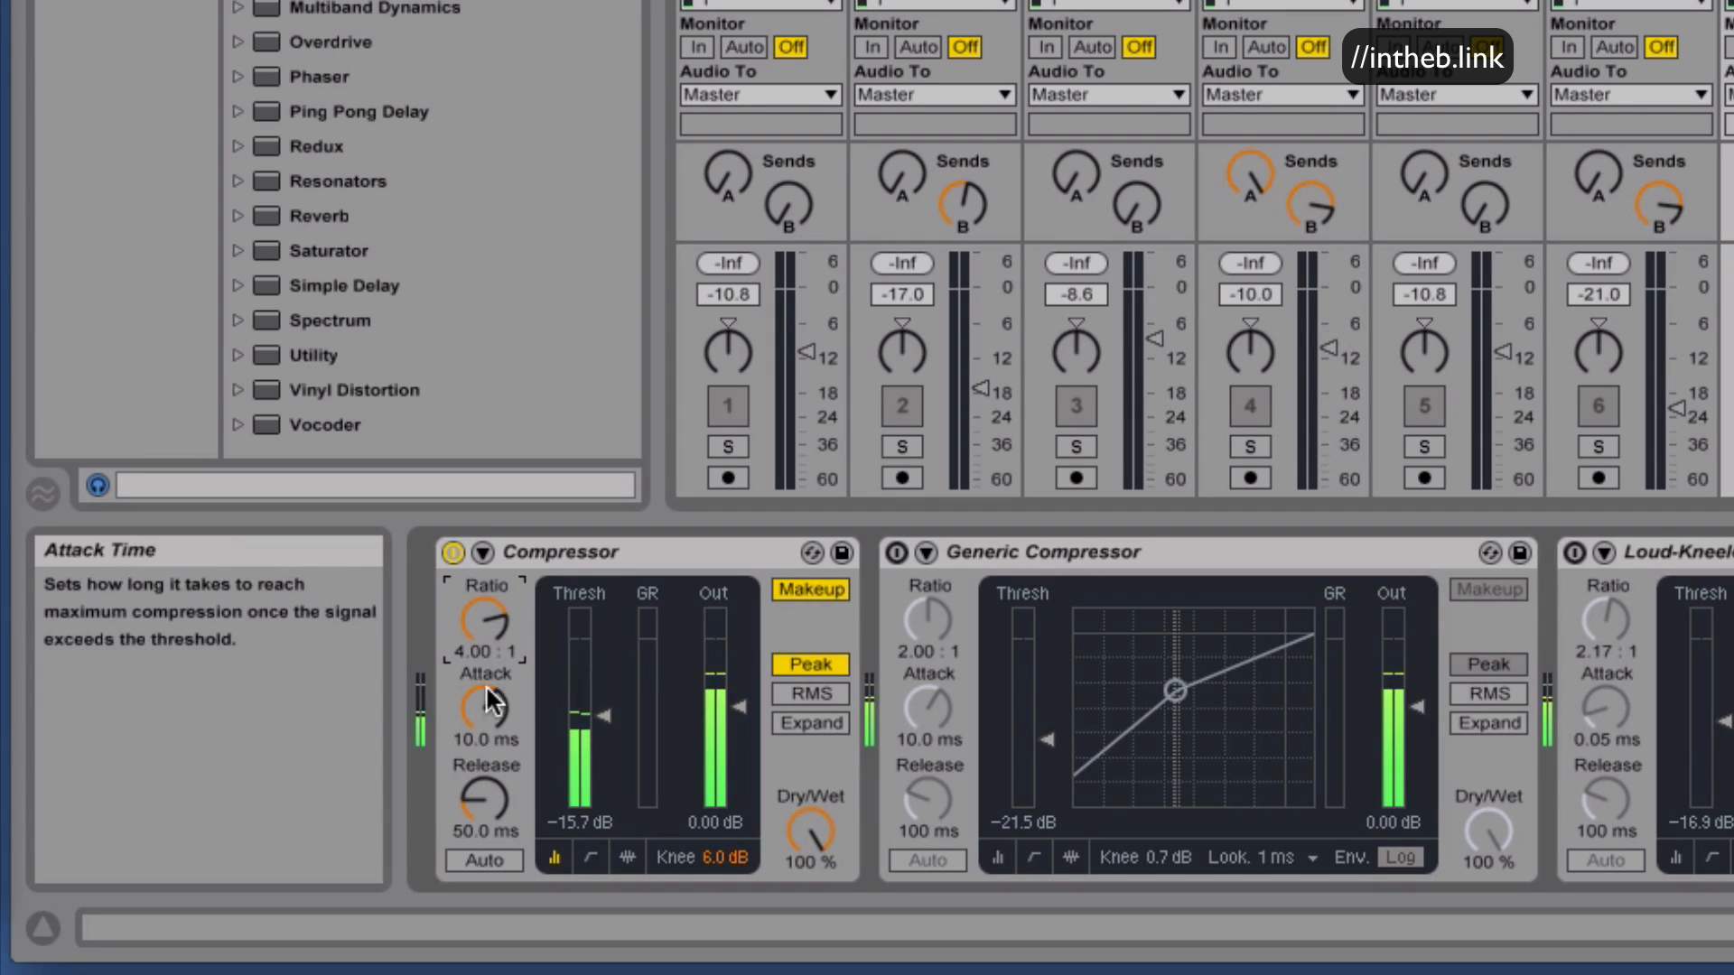
left_click_drag(485, 694, 486, 648)
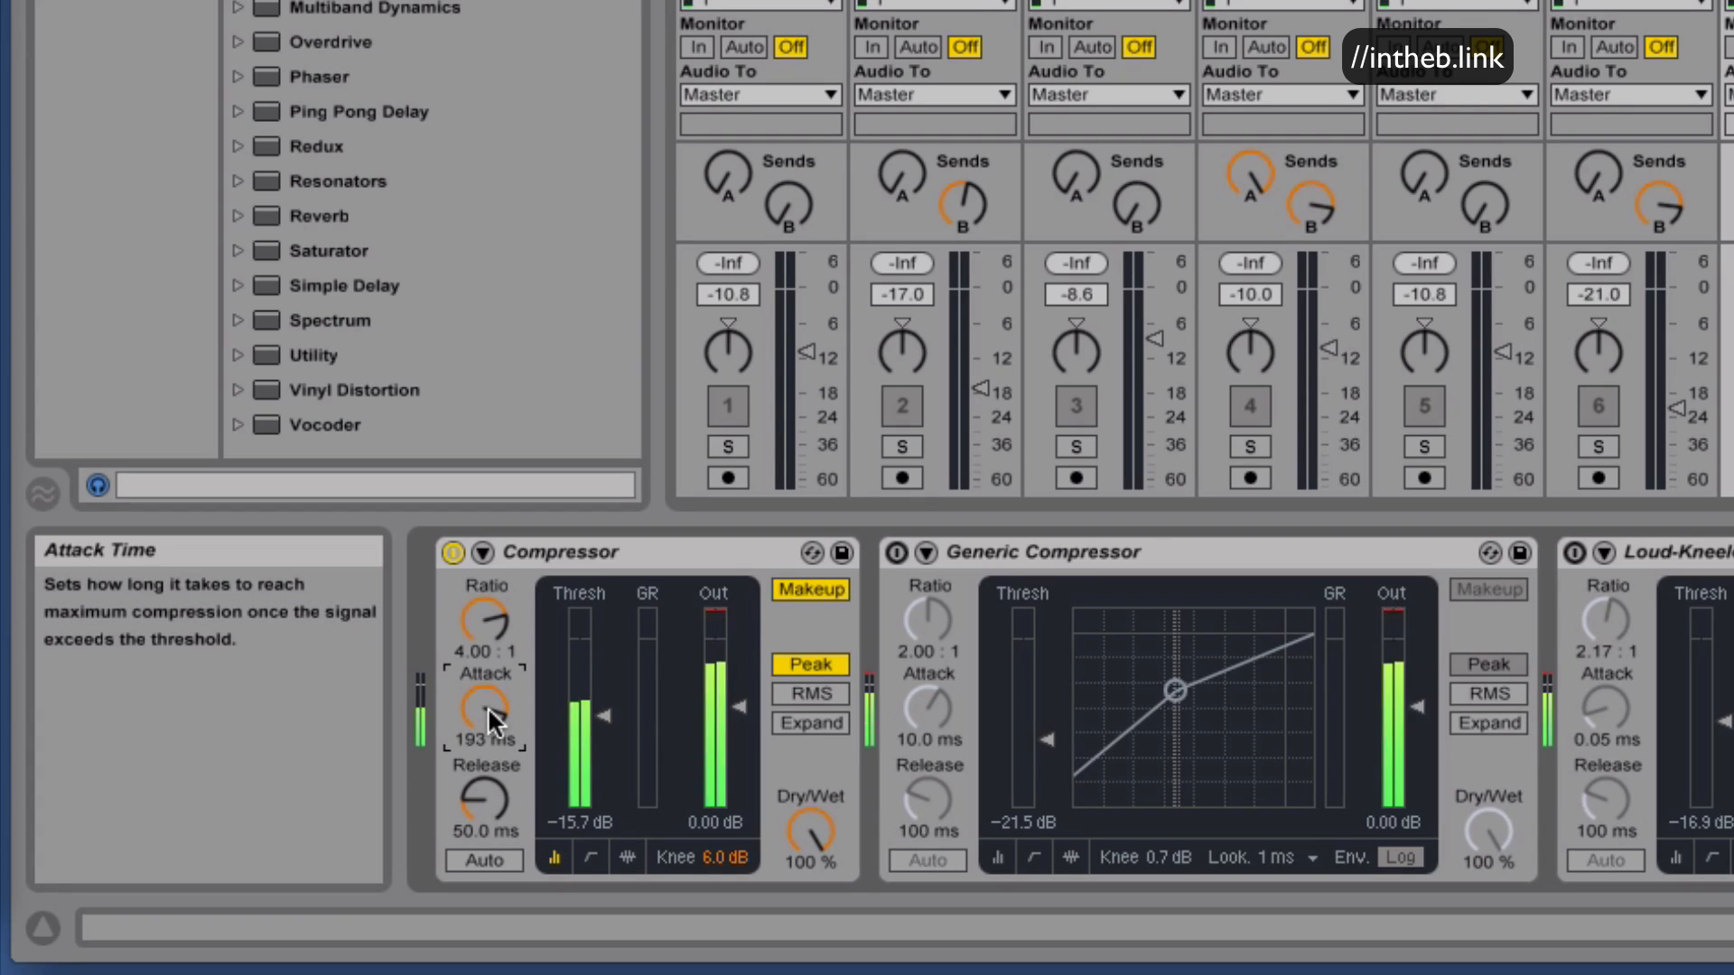
left_click_drag(487, 707, 488, 776)
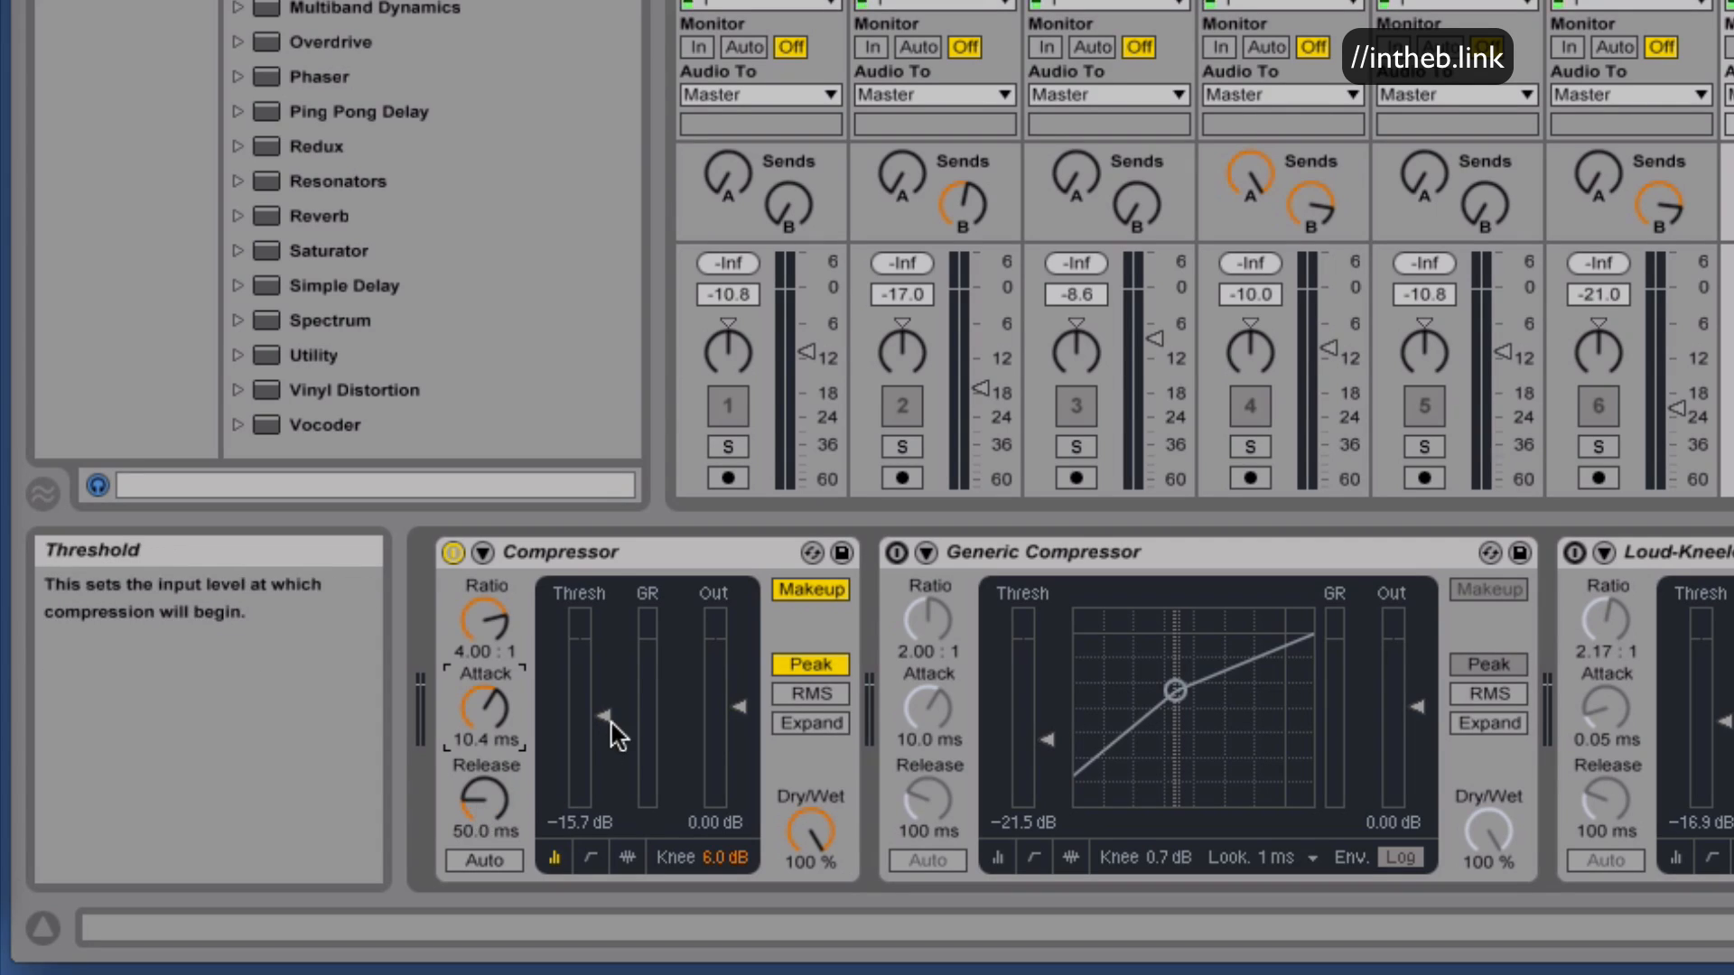
Audition the Compressor's release at about 404 ms and shorten it to about 24.8 ms.
left_click(469, 785)
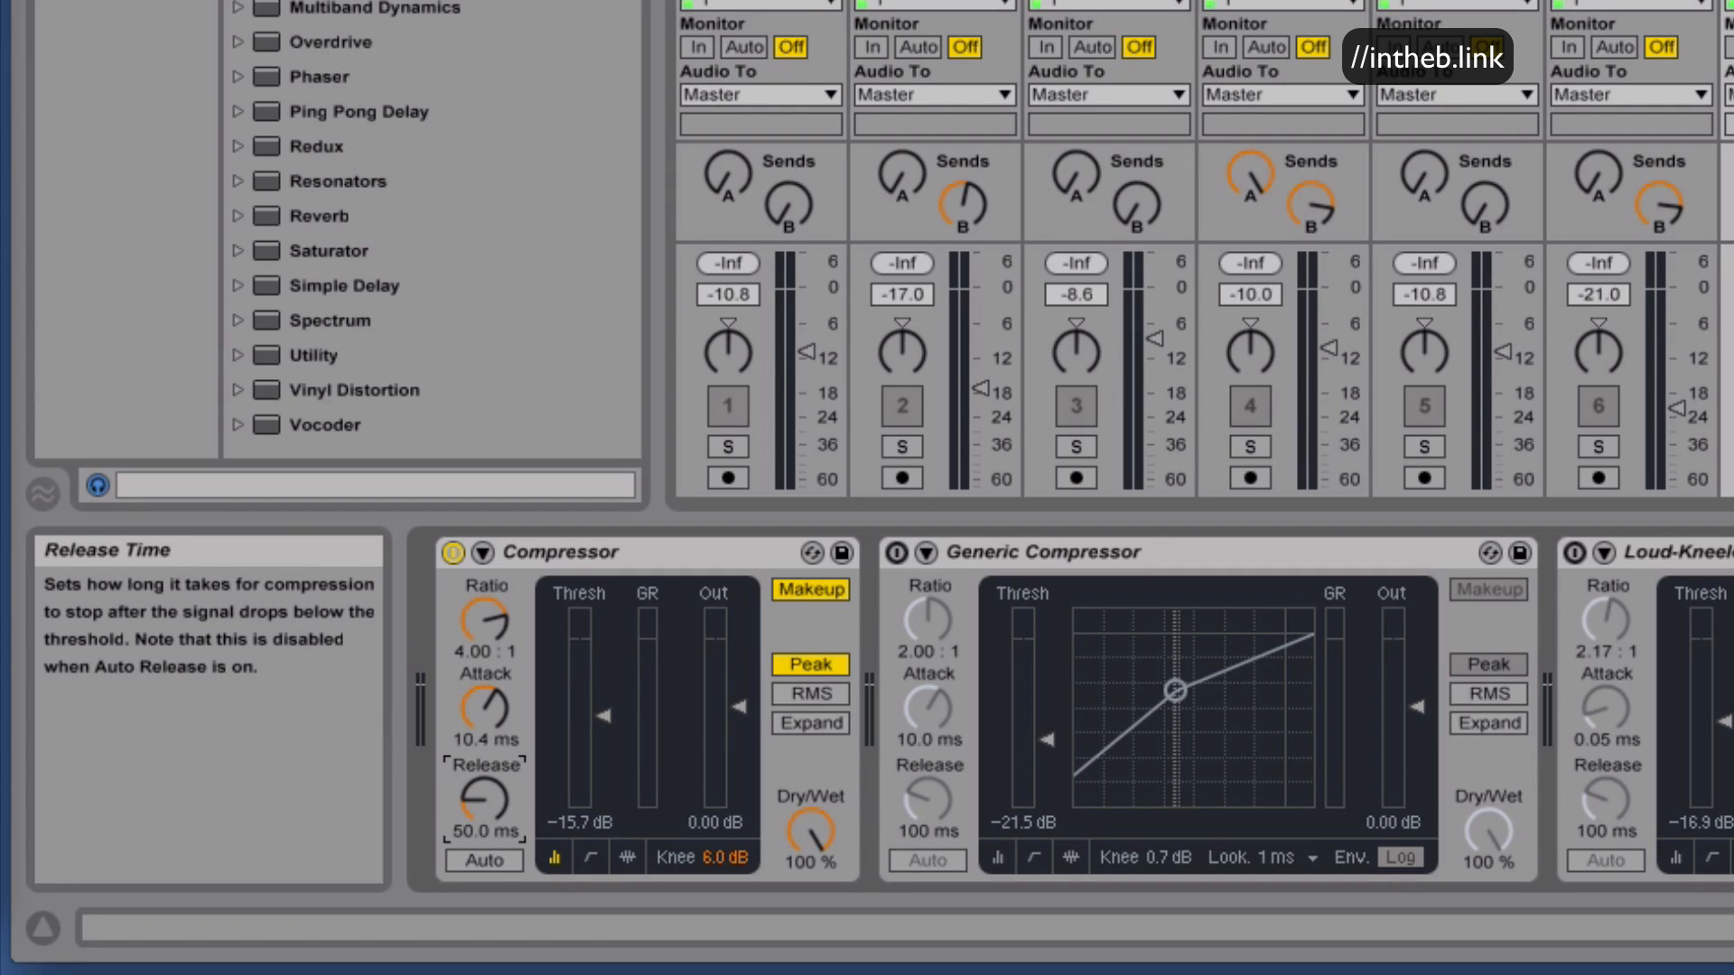
mouse_move(469, 784)
left_mouse_down()
mouse_move(468, 831)
mouse_move(480, 789)
left_mouse_up()
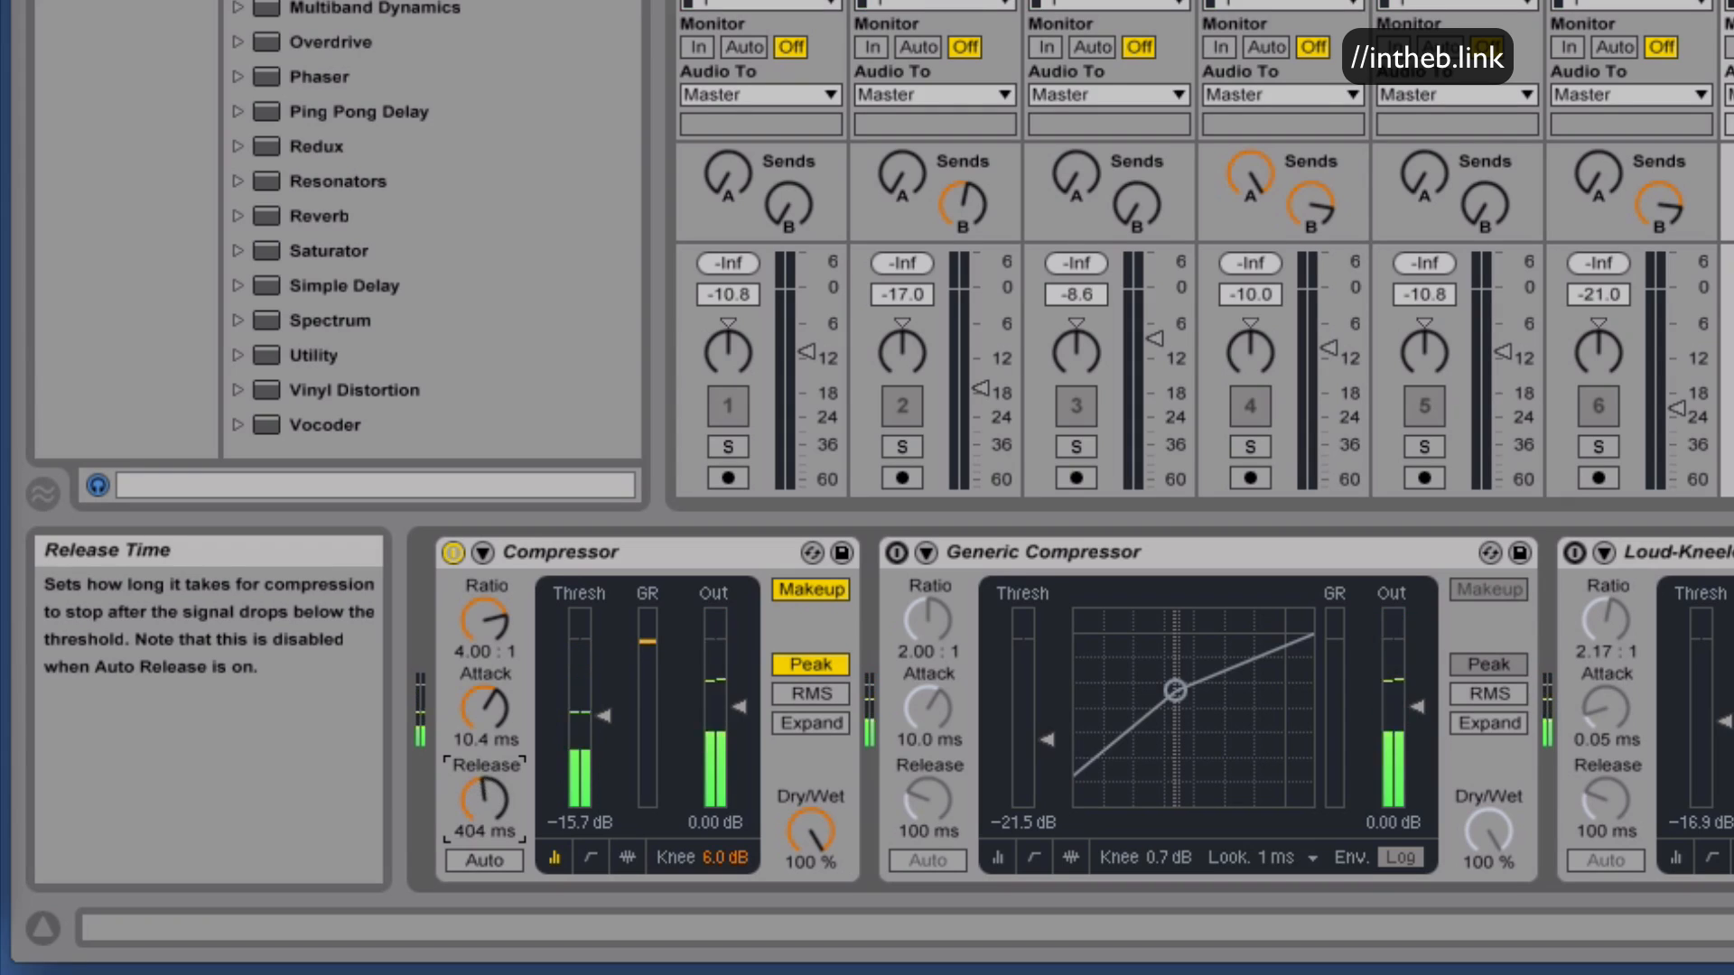
mouse_move(487, 802)
left_mouse_down()
mouse_move(488, 787)
mouse_move(488, 813)
left_mouse_up()
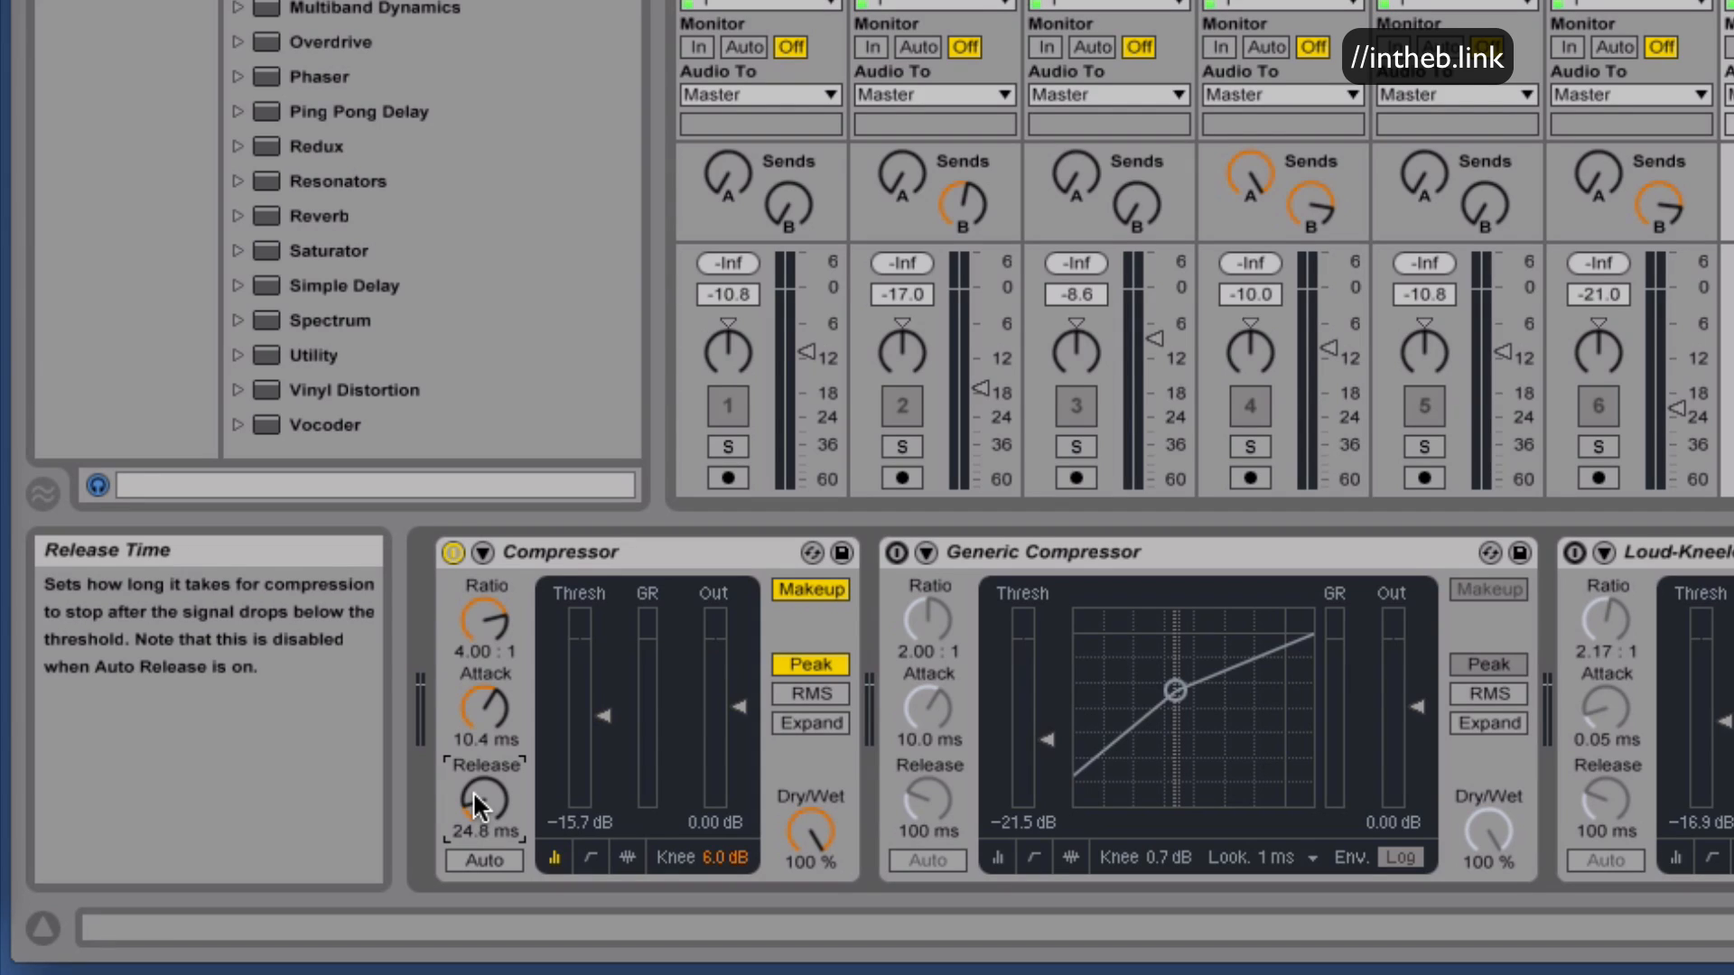
Enable automatic release on the Compressor and shorten the attack to about 4.16 ms during playback.
left_click(475, 856)
key("space")
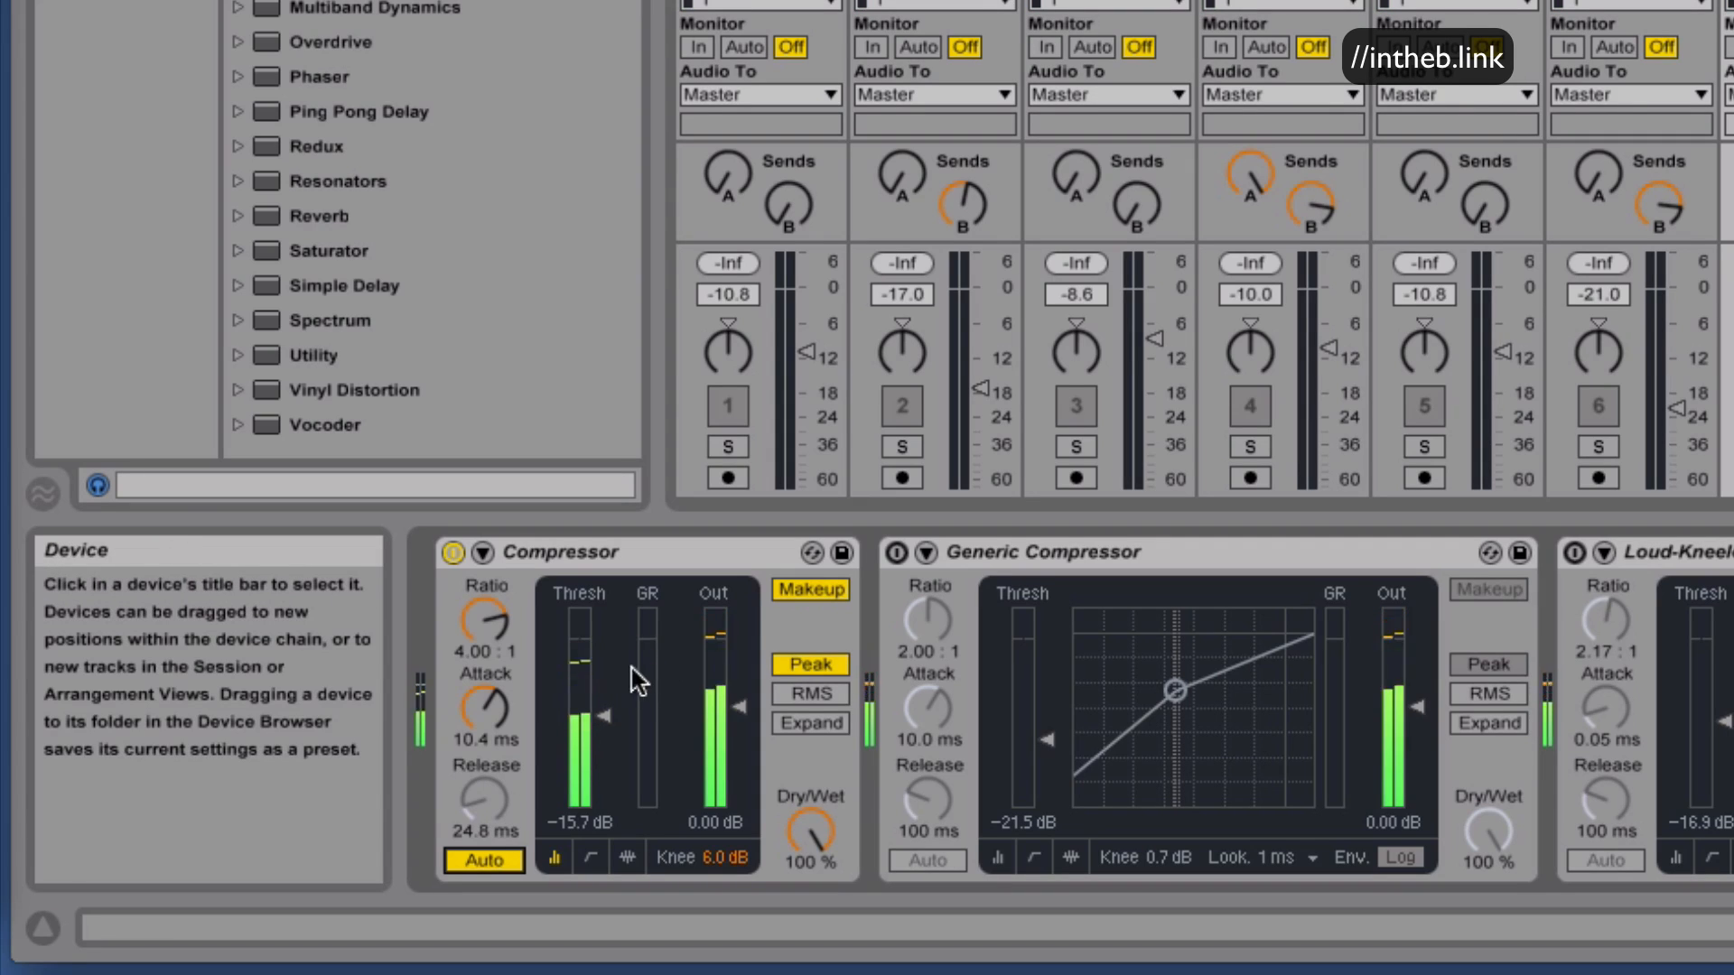
mouse_move(490, 704)
left_mouse_down()
mouse_move(489, 749)
mouse_move(492, 704)
left_mouse_up()
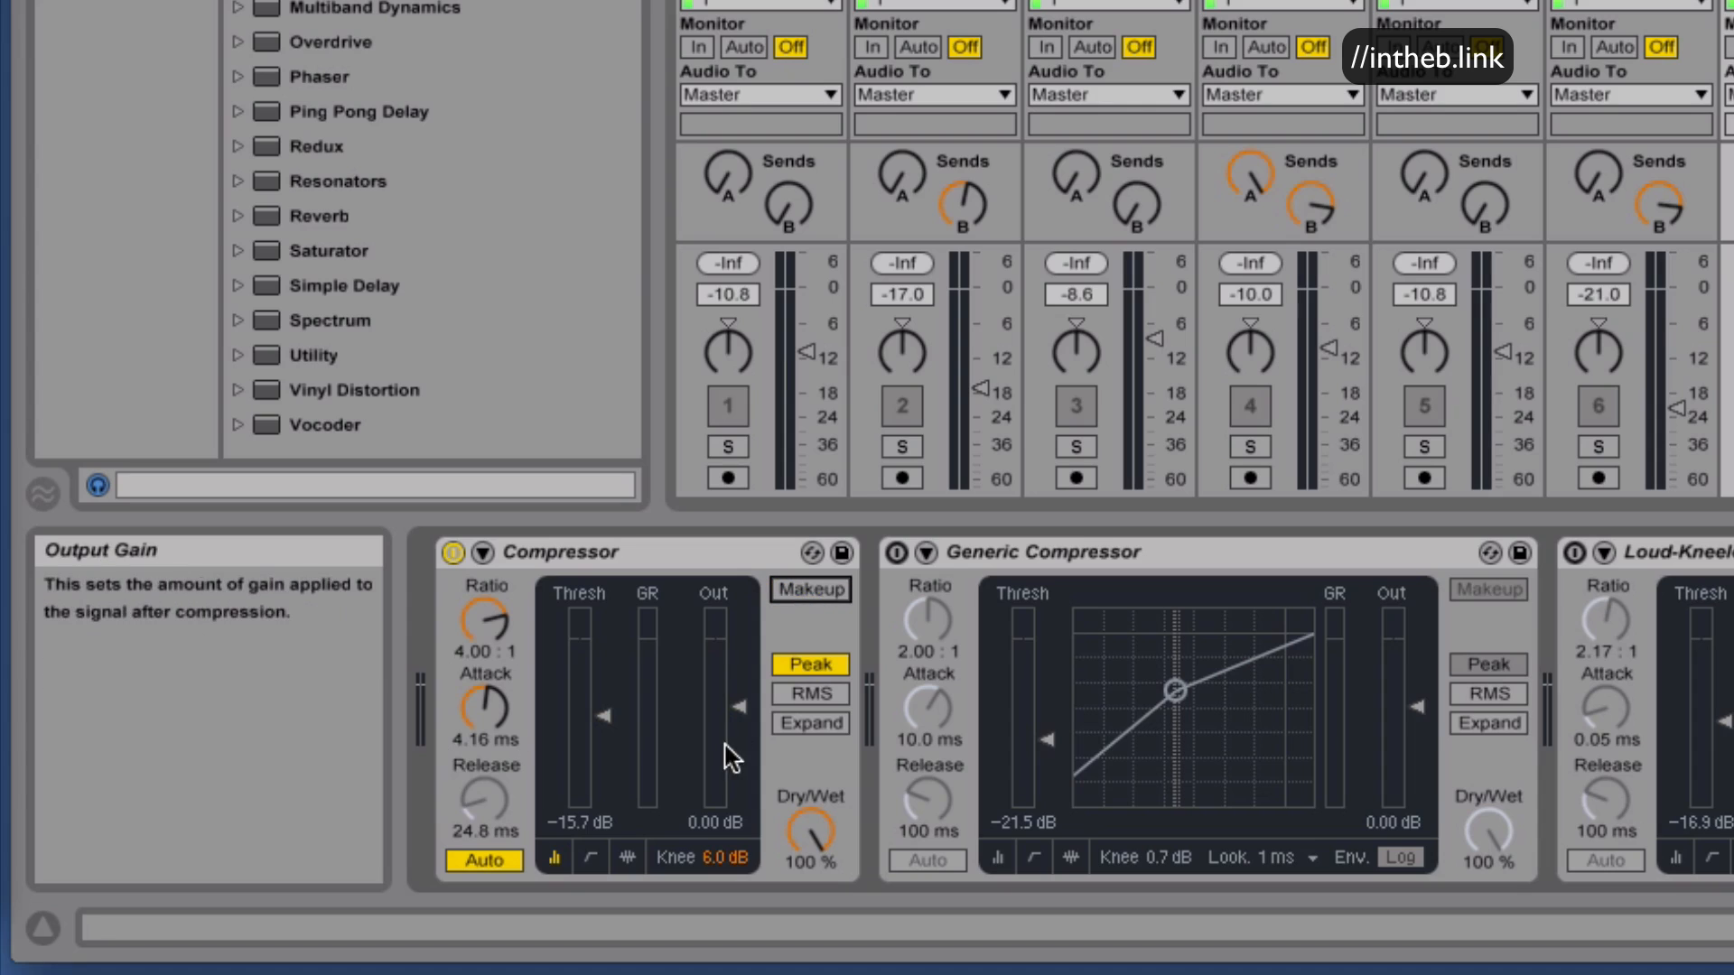
Try an output gain of -1.65 dB with Makeup on and off, and raise the output gain to about 16.2 dB with Makeup off.
mouse_move(736, 709)
left_mouse_down()
mouse_move(736, 668)
mouse_move(736, 746)
mouse_move(736, 713)
left_mouse_up()
left_click(808, 588)
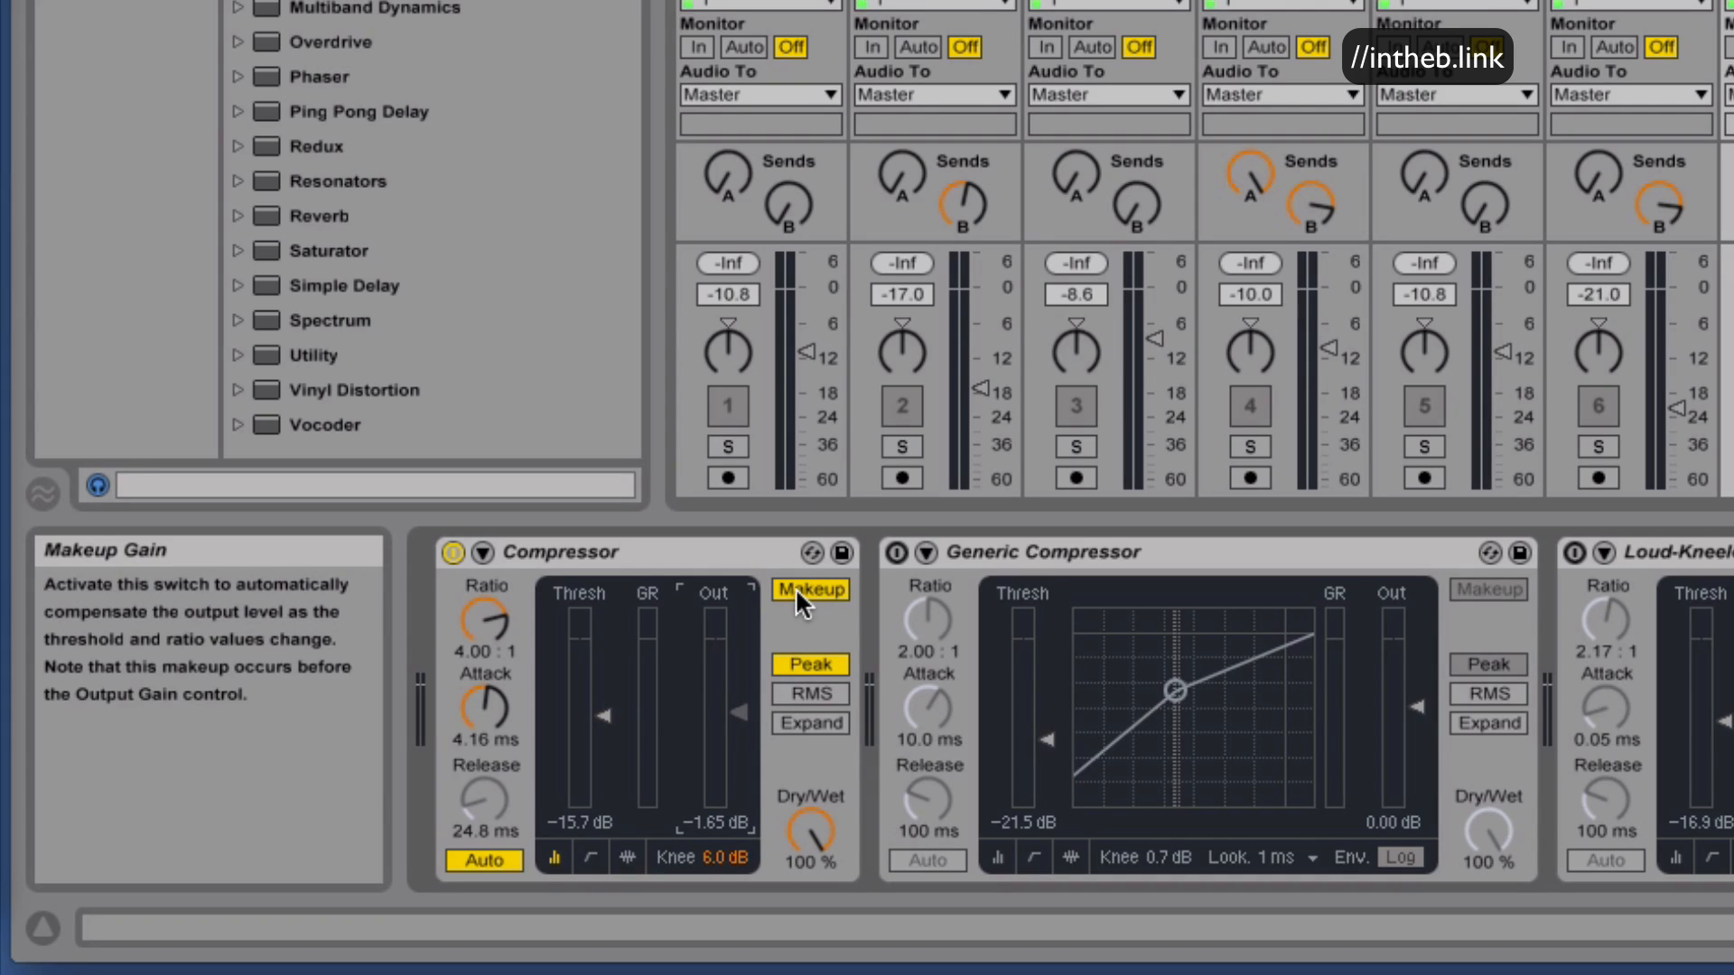
left_click(796, 591)
left_click_drag(735, 716, 735, 662)
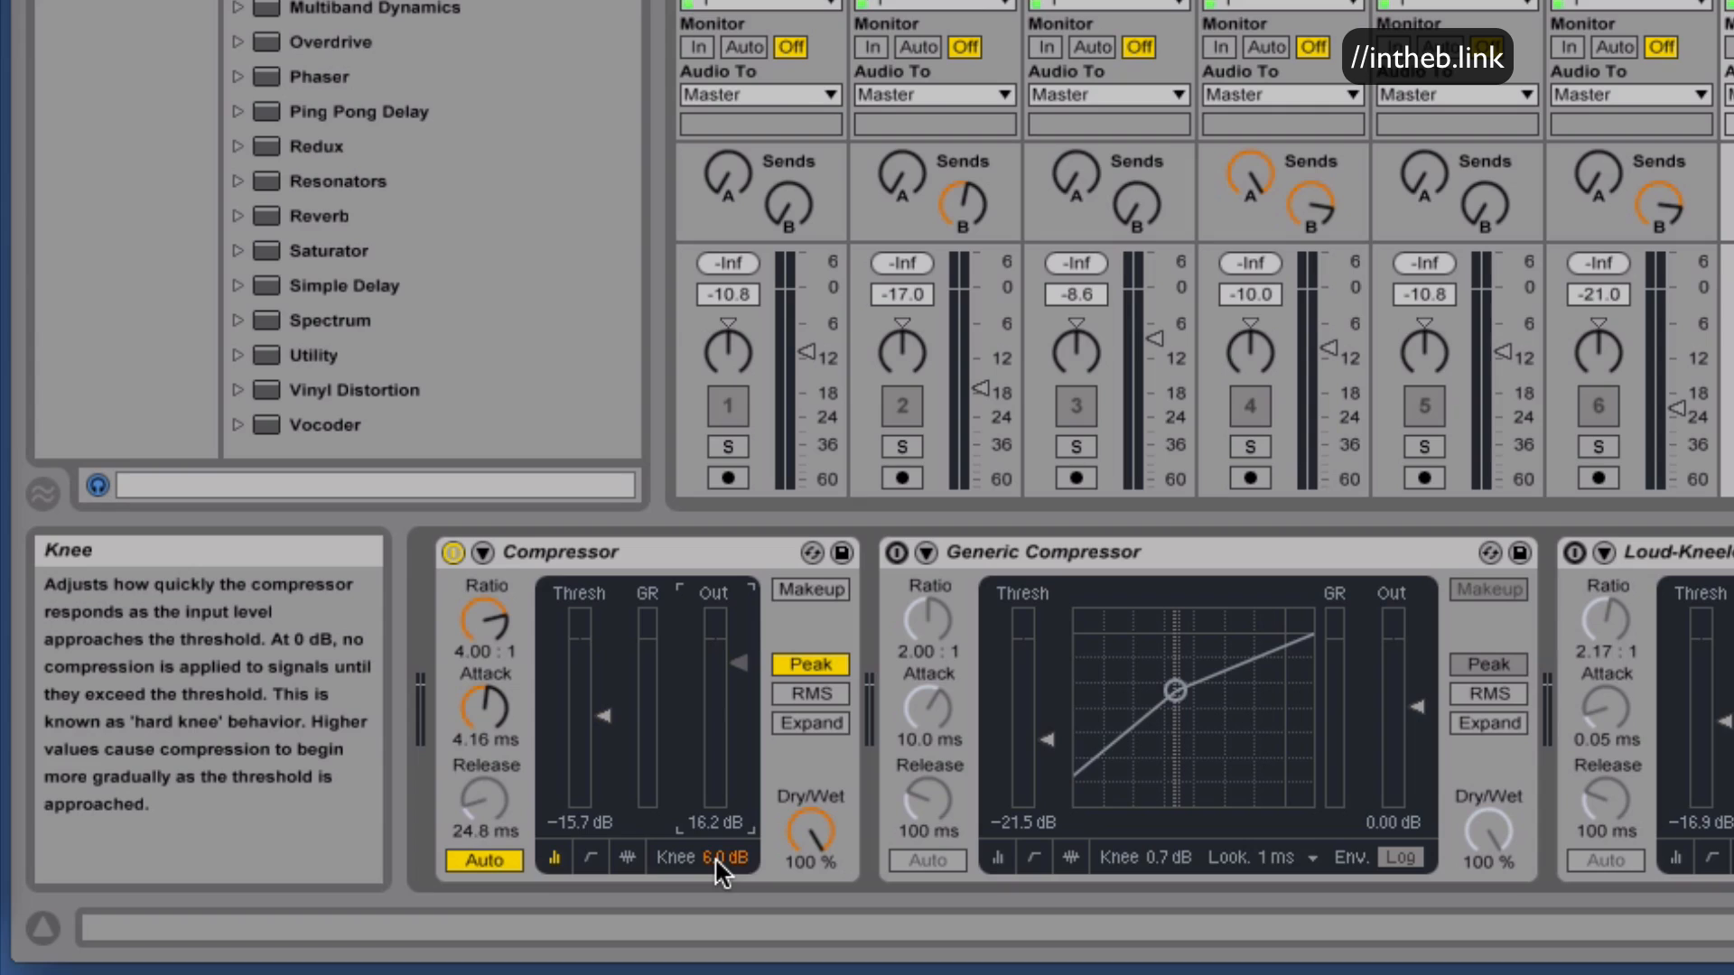
Set the Compressor's knee to 0.0 dB and lower the output gain to about 3.63 dB during playback.
left_click_drag(713, 858, 713, 903)
key("space")
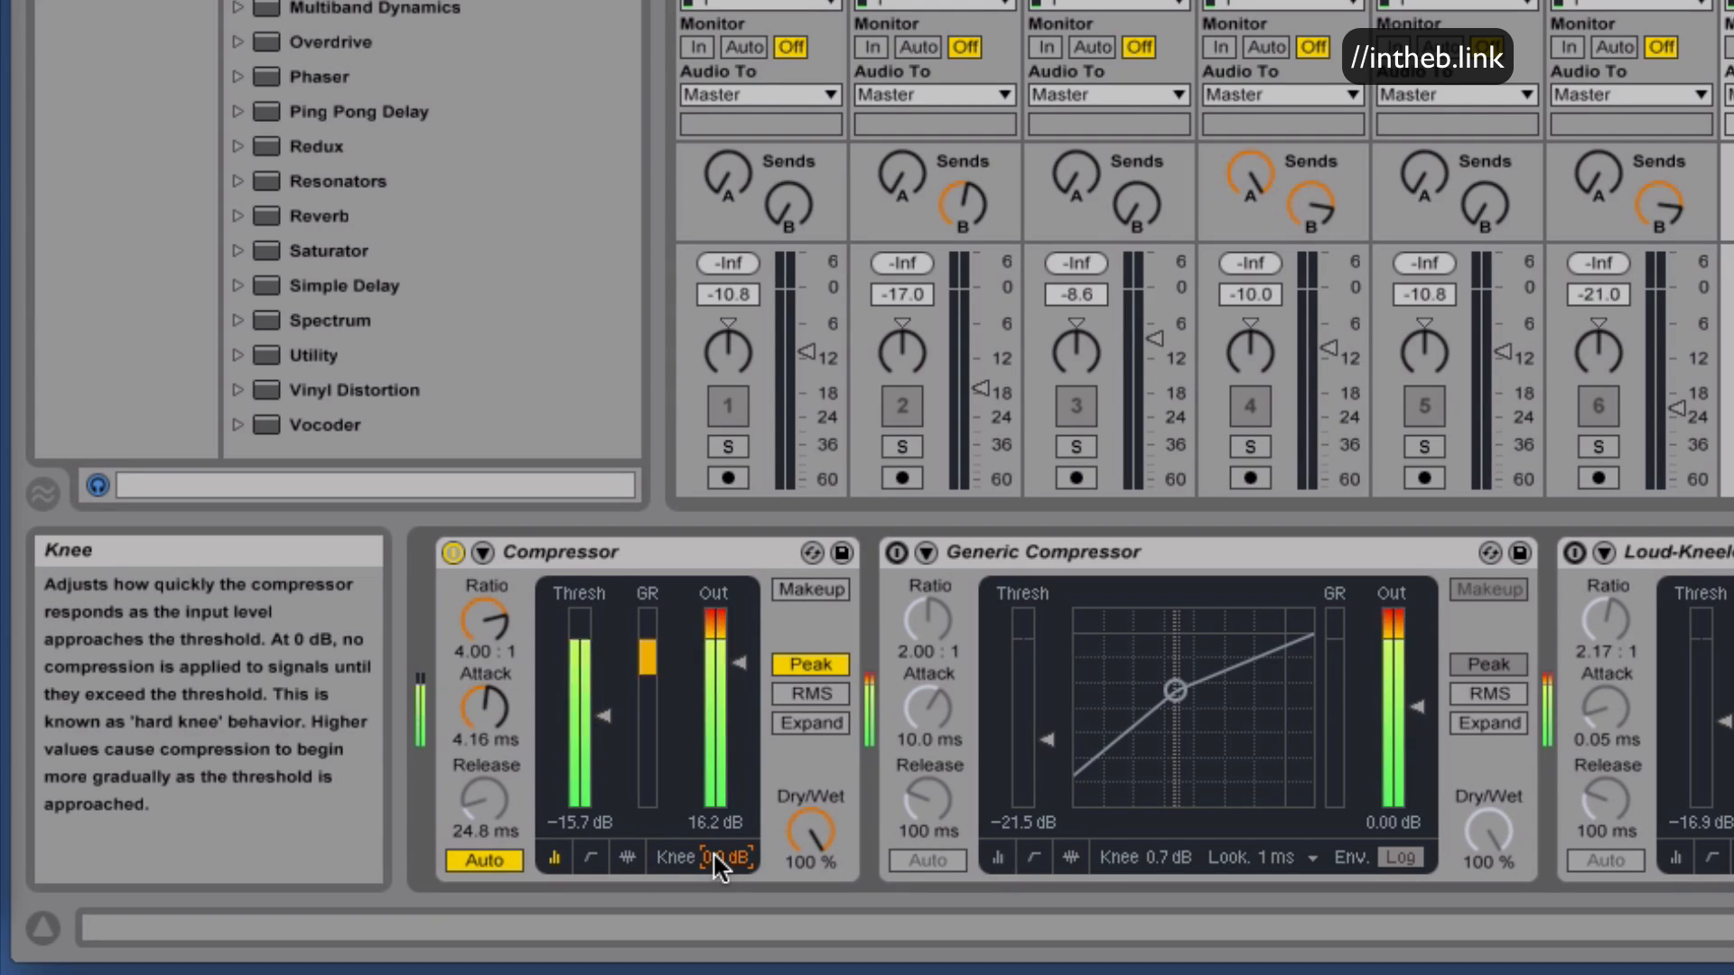
left_click_drag(739, 664, 740, 699)
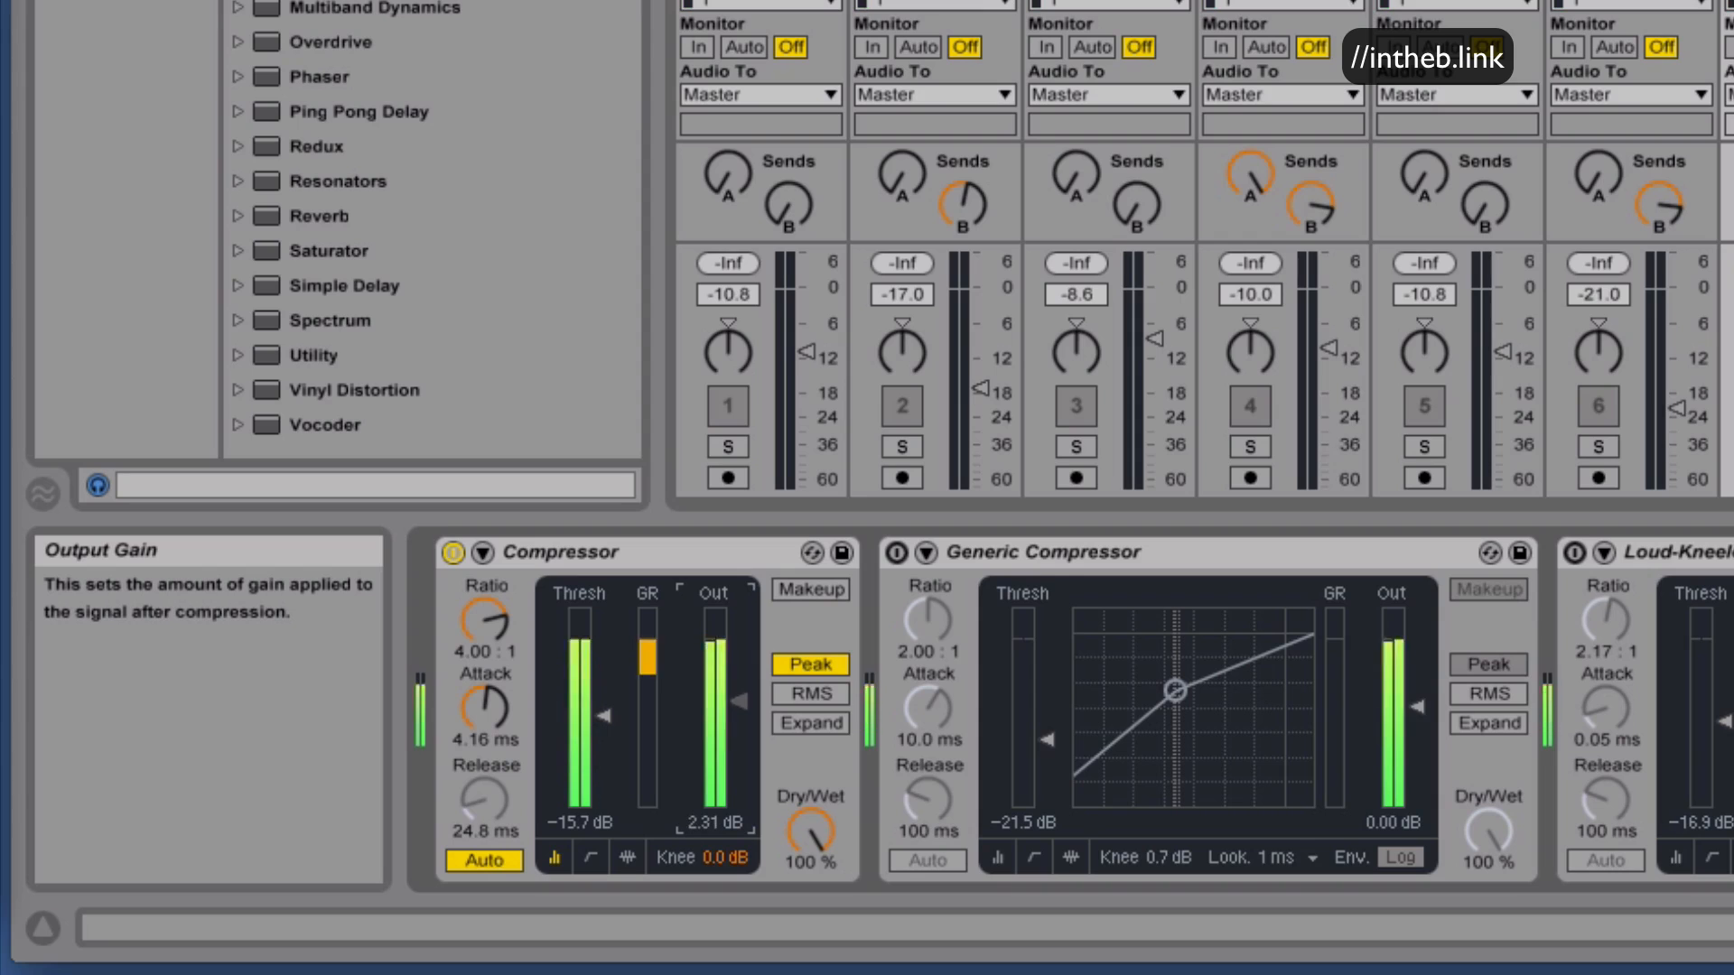
Raise the Compressor's knee to 18 dB and audition it in the transfer curve display.
left_click_drag(713, 858, 713, 772)
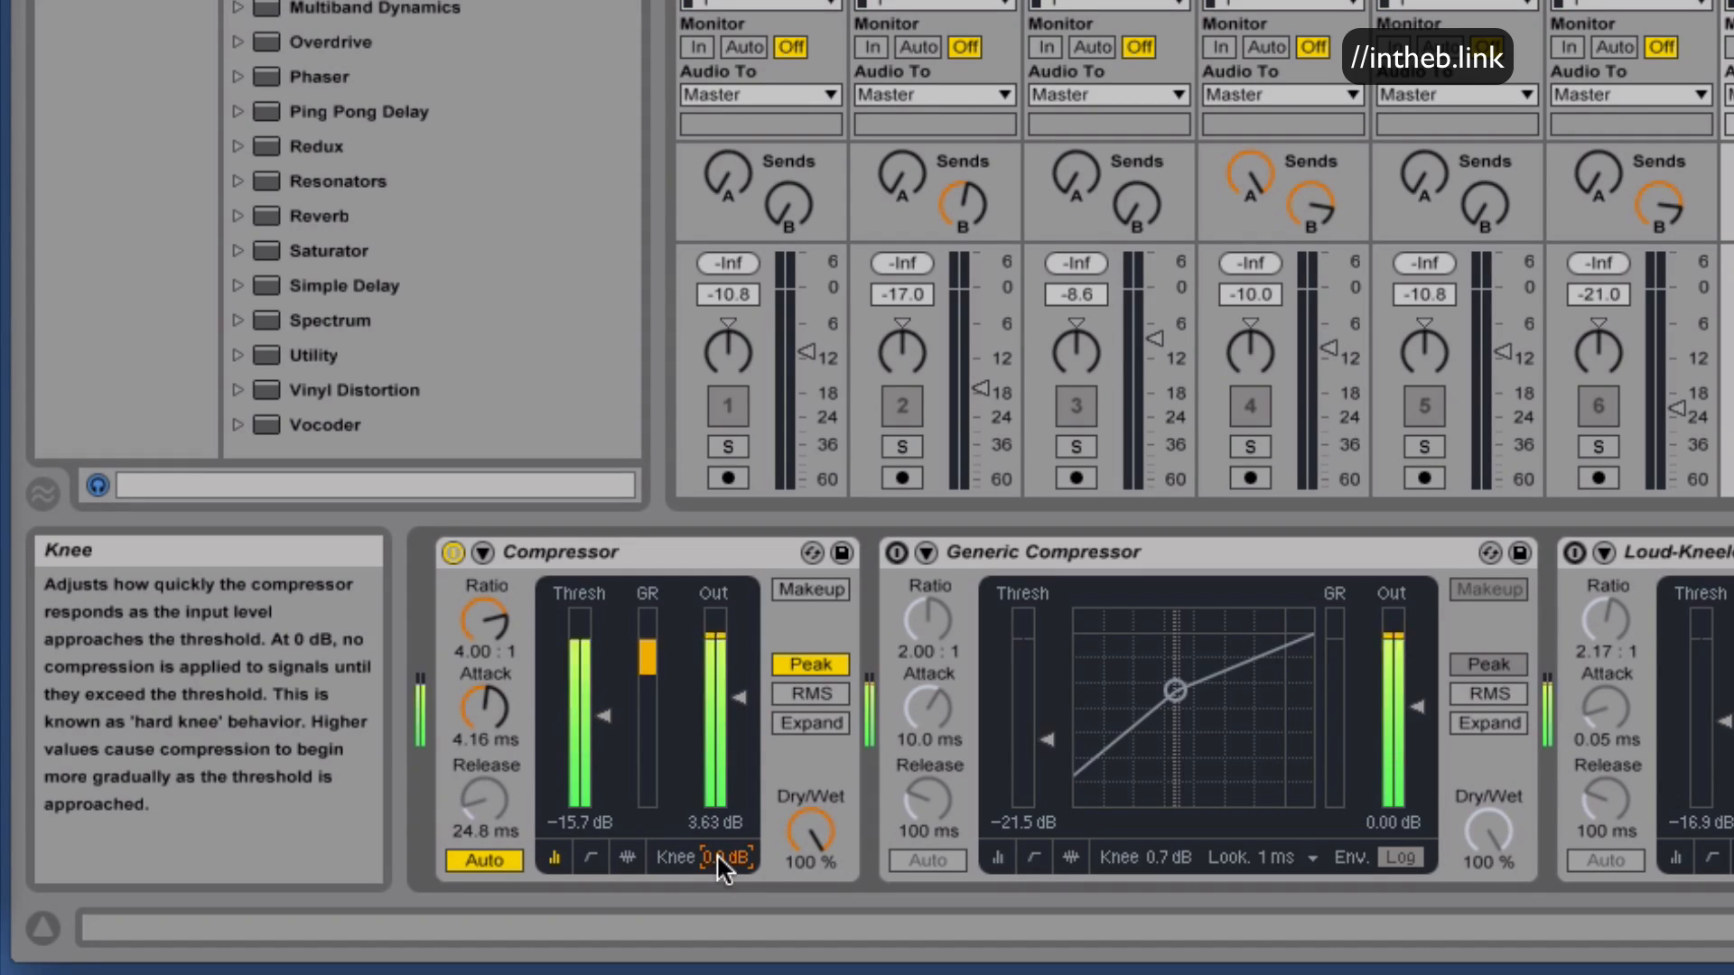
left_click_drag(717, 853, 716, 772)
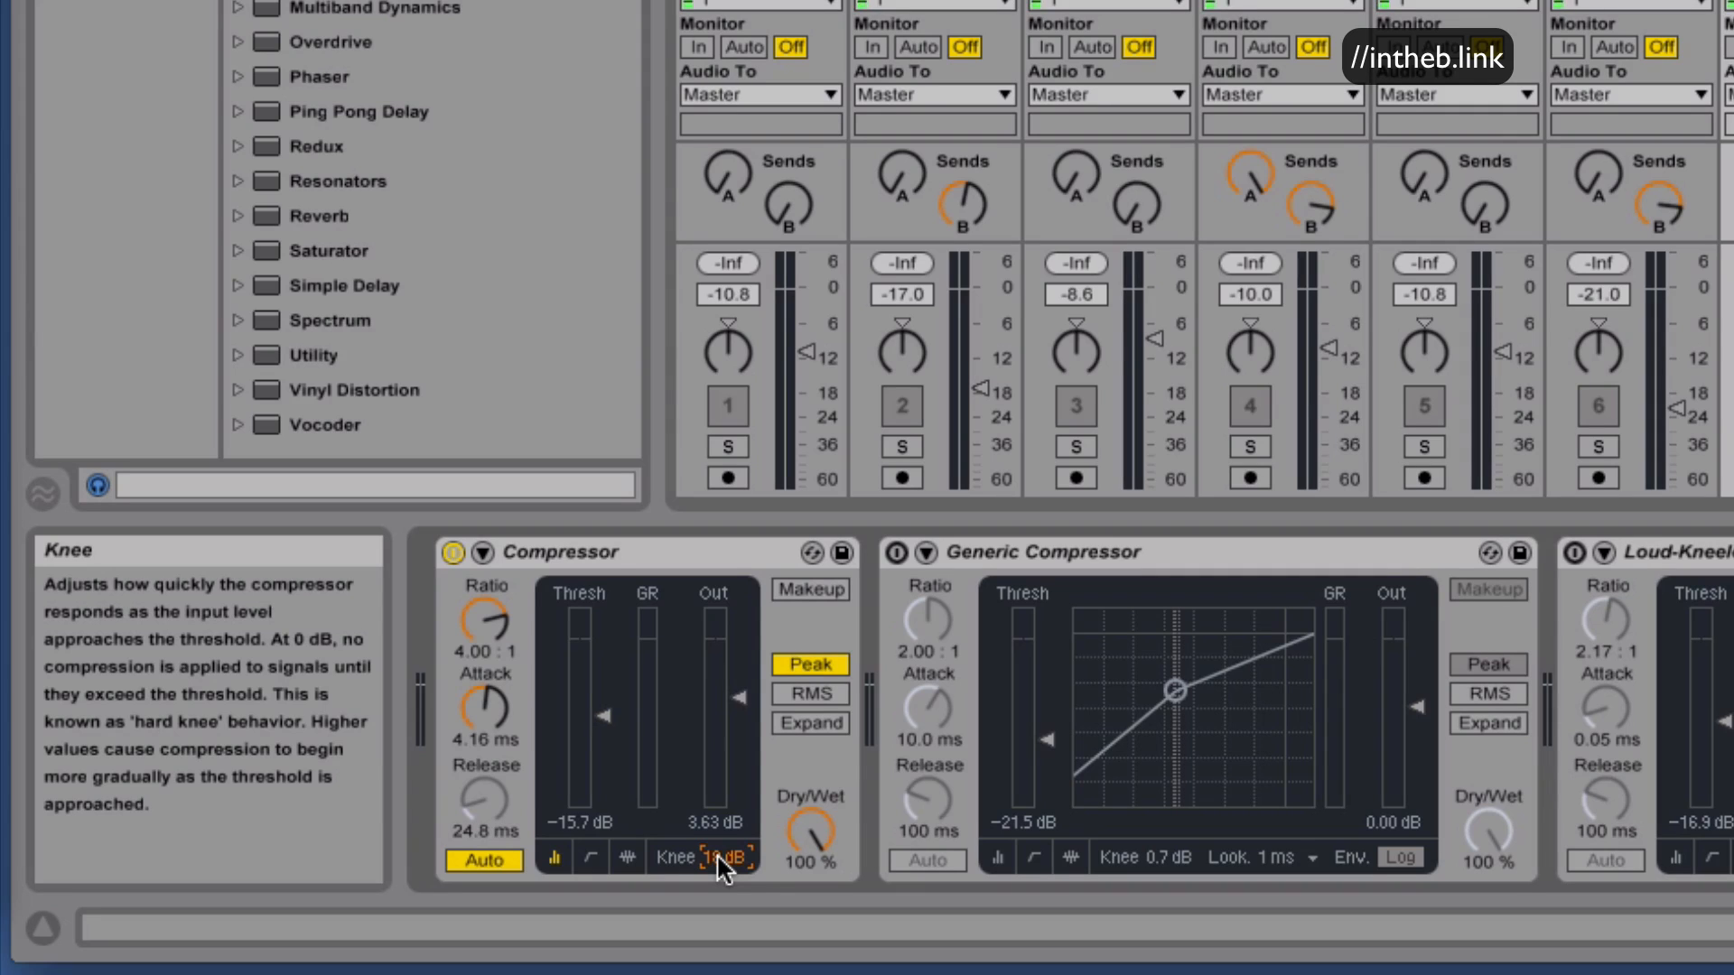
left_click(589, 860)
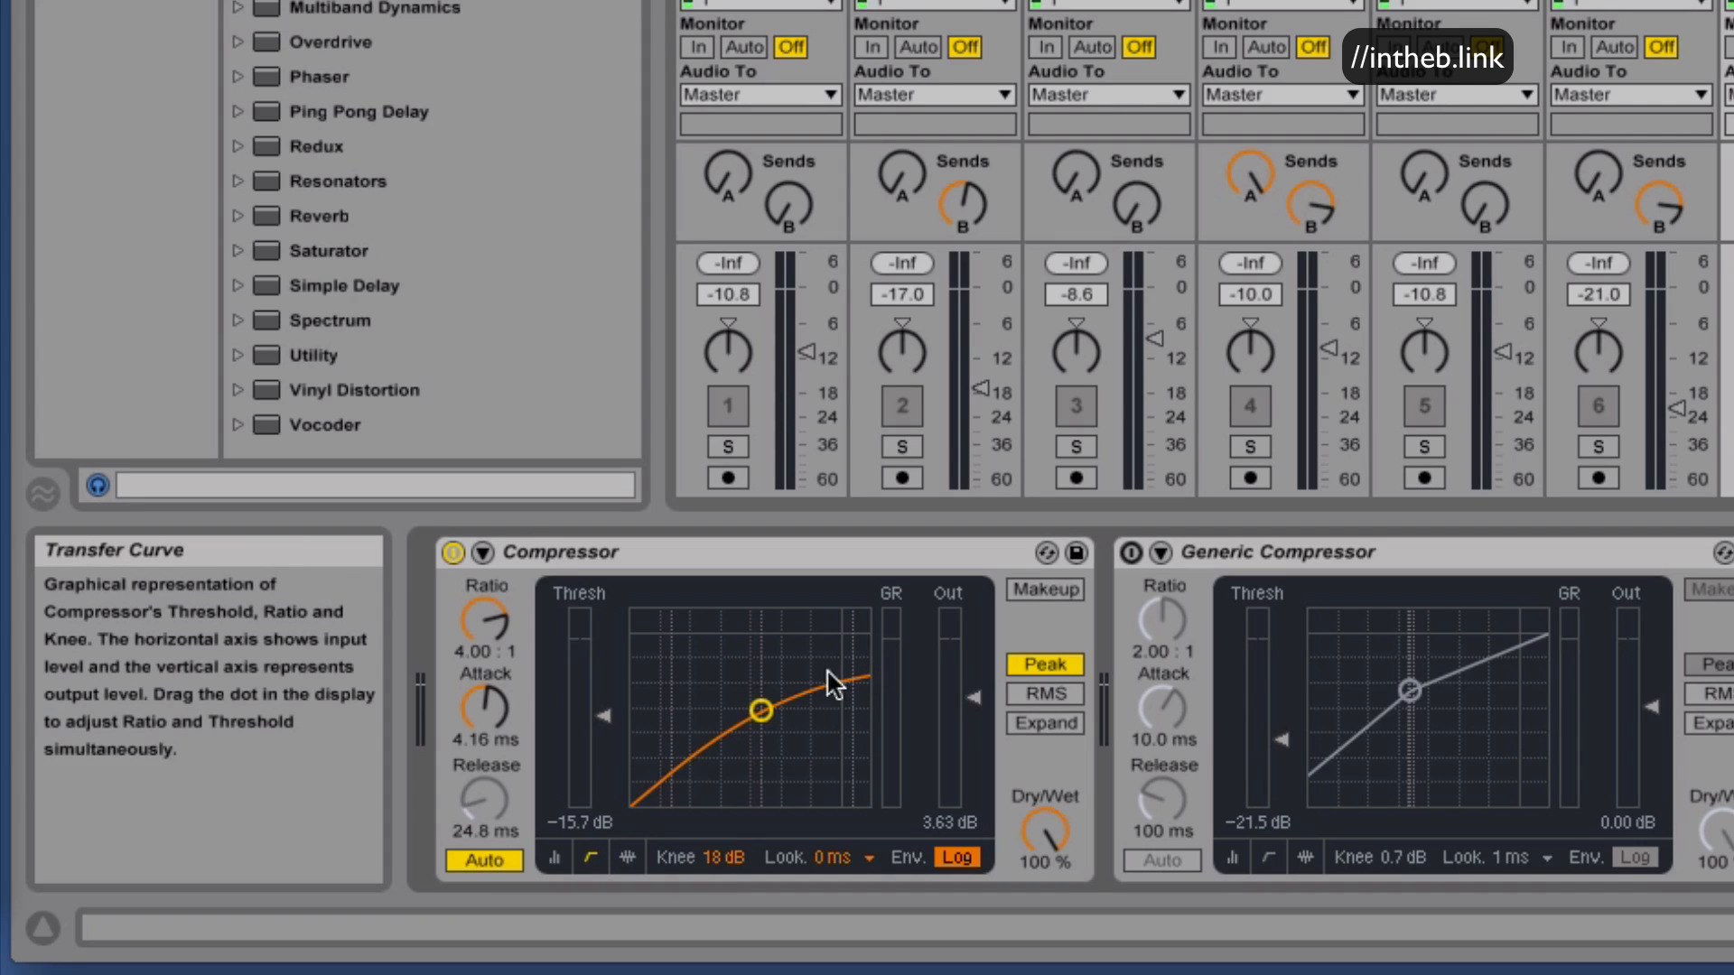
key("space")
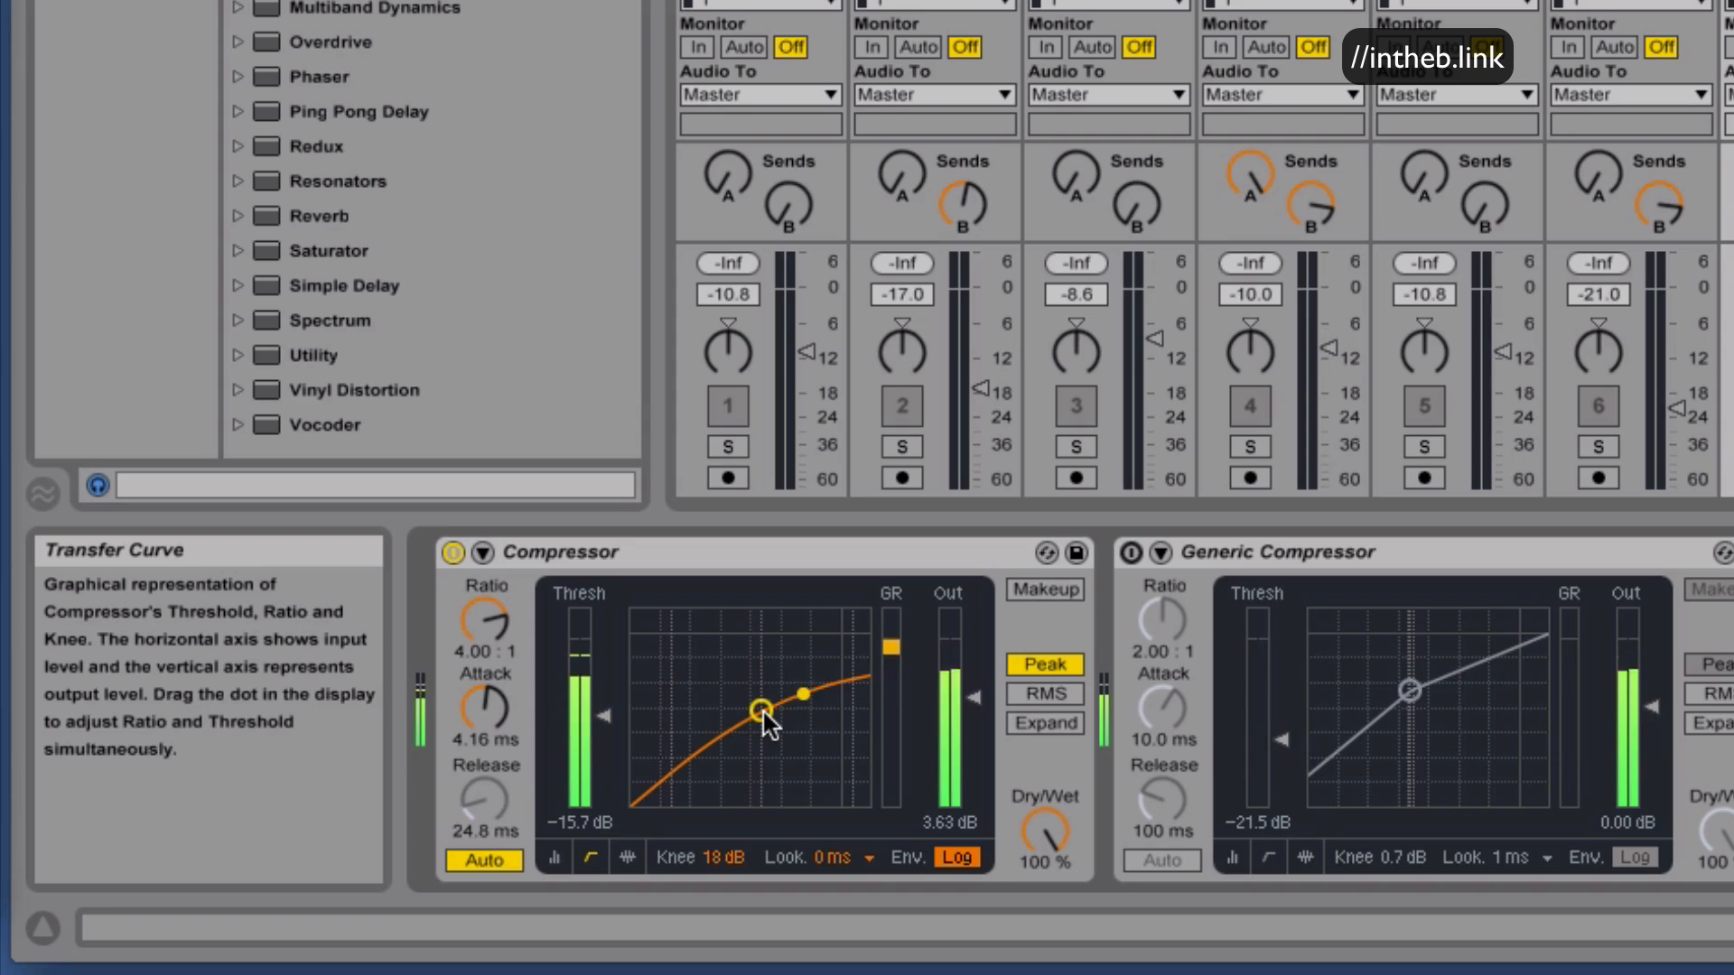
Reshape the transfer curve by its point to a threshold of about -15.3 dB and a ratio of 1.21:1.
mouse_move(761, 712)
left_mouse_down()
mouse_move(703, 759)
mouse_move(821, 665)
mouse_move(637, 798)
mouse_move(774, 685)
mouse_move(743, 716)
mouse_move(767, 701)
left_mouse_up()
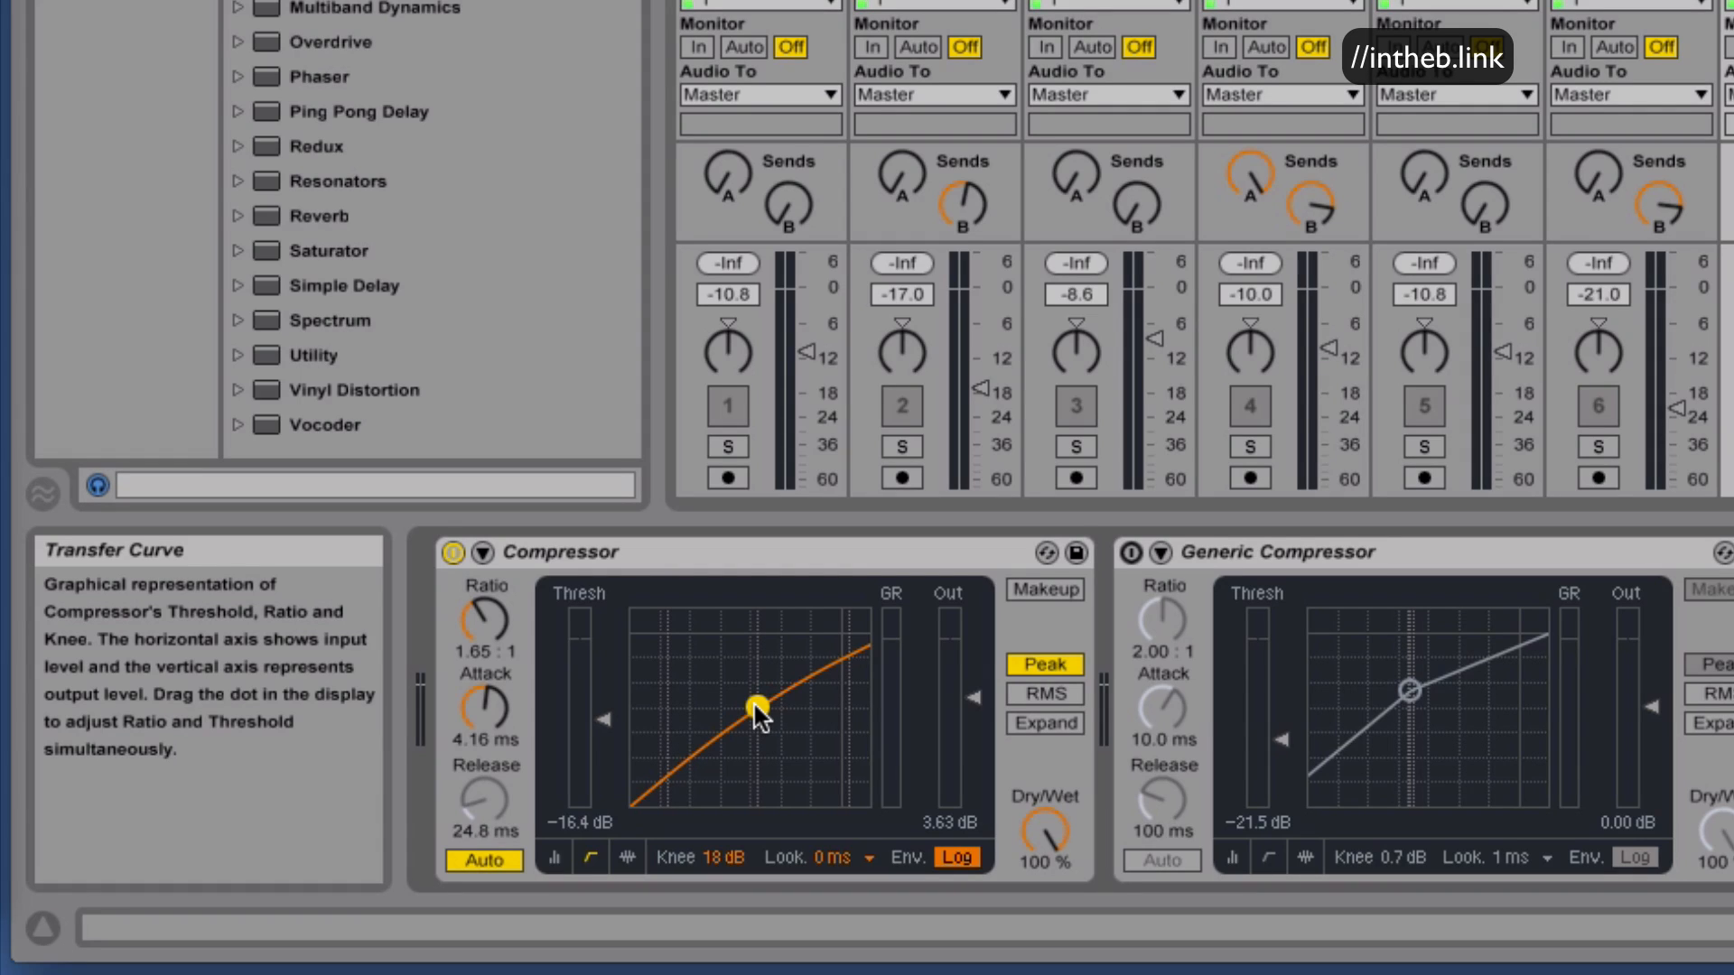
mouse_move(754, 706)
left_mouse_down()
mouse_move(804, 669)
mouse_move(732, 725)
mouse_move(794, 677)
mouse_move(749, 711)
left_mouse_up()
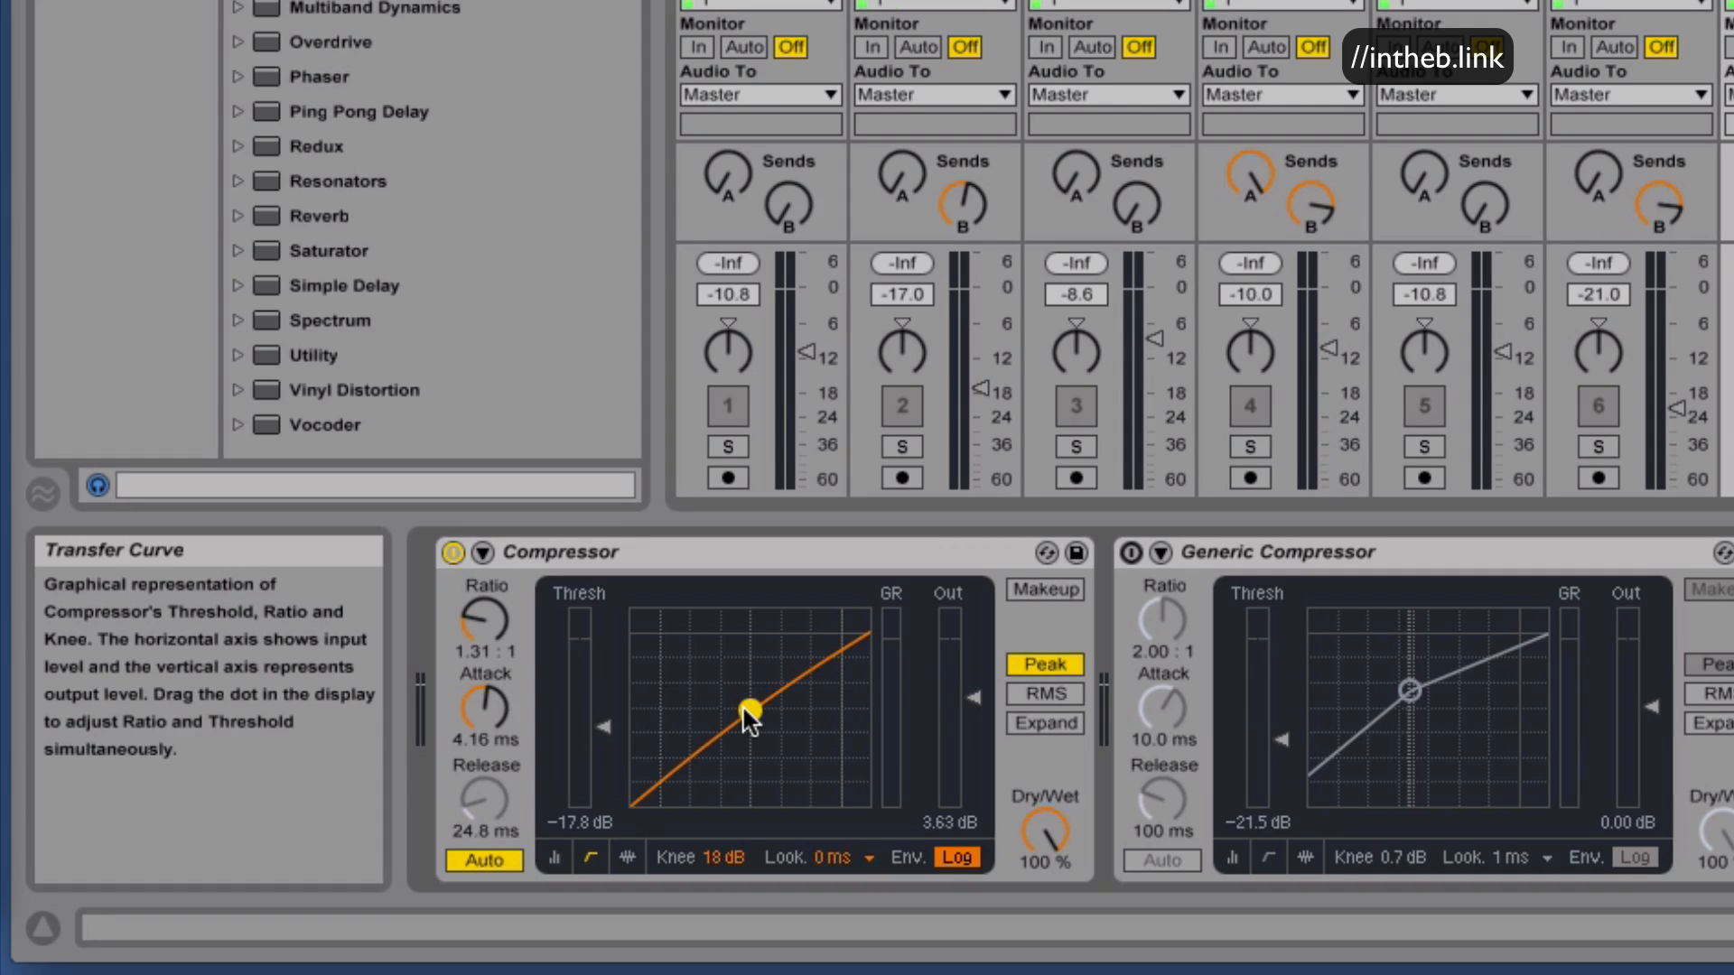
mouse_move(749, 711)
left_mouse_down()
mouse_move(852, 627)
mouse_move(656, 784)
mouse_move(794, 632)
mouse_move(708, 741)
mouse_move(763, 700)
left_mouse_up()
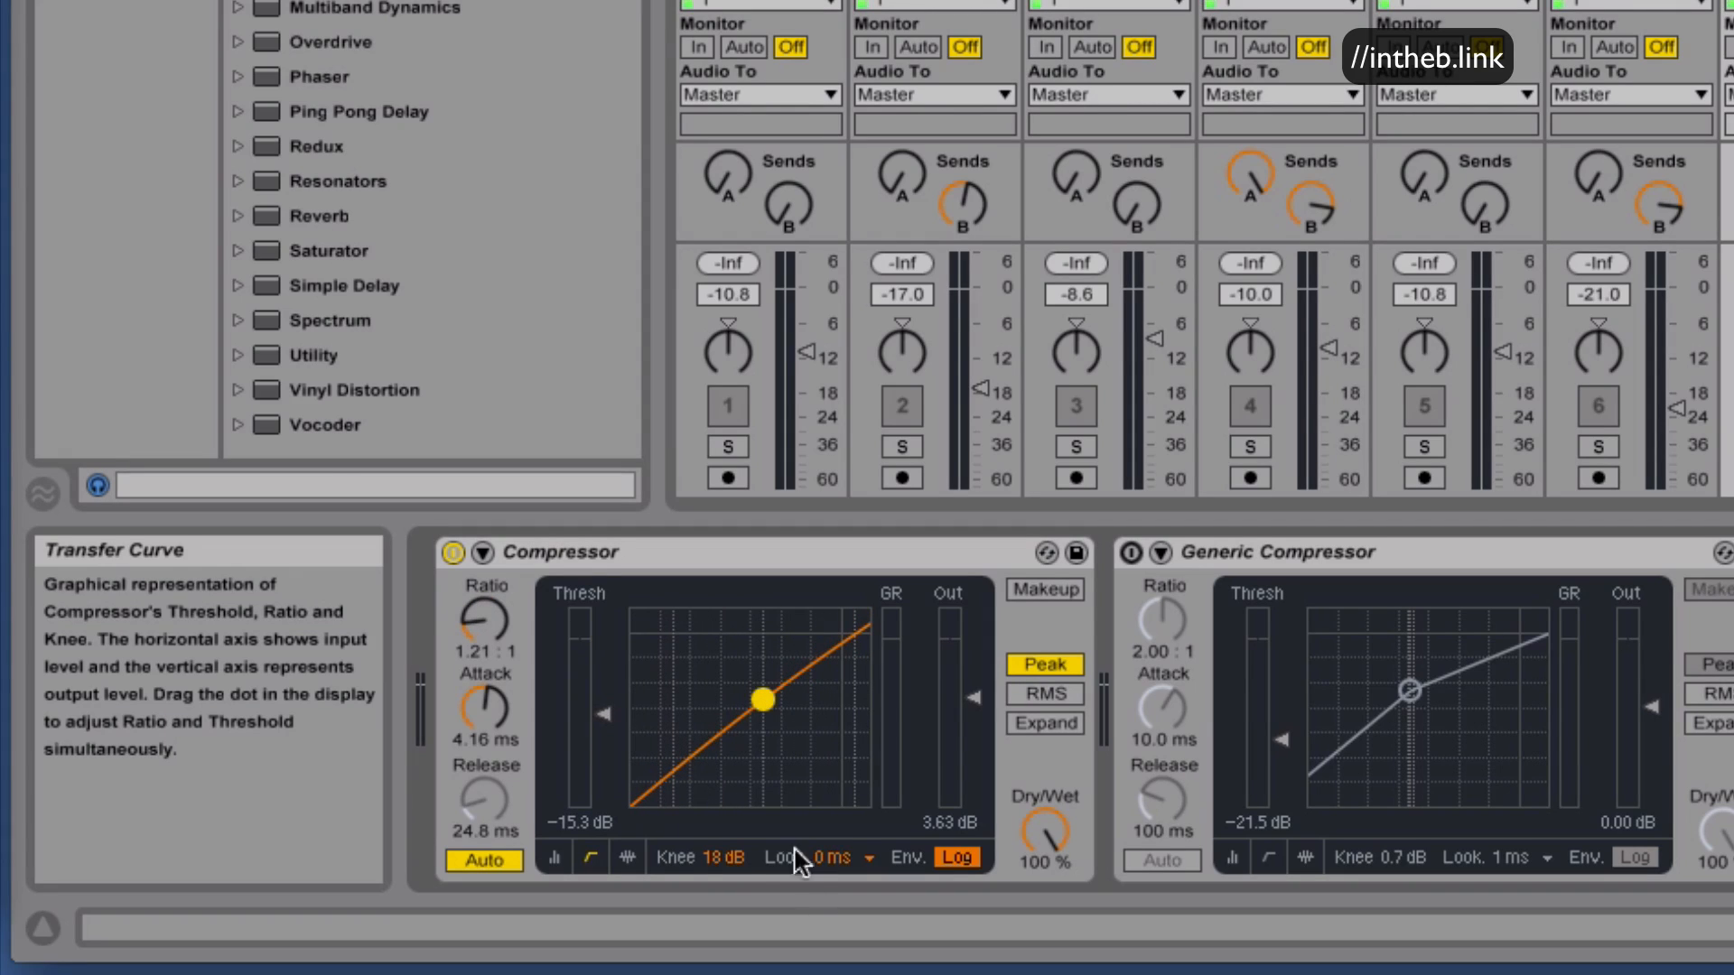
Reduce the Compressor's knee to 7.7 dB and set the ratio to 4:1.
mouse_move(708, 854)
left_mouse_down()
mouse_move(708, 940)
mouse_move(708, 868)
mouse_move(708, 899)
left_mouse_up()
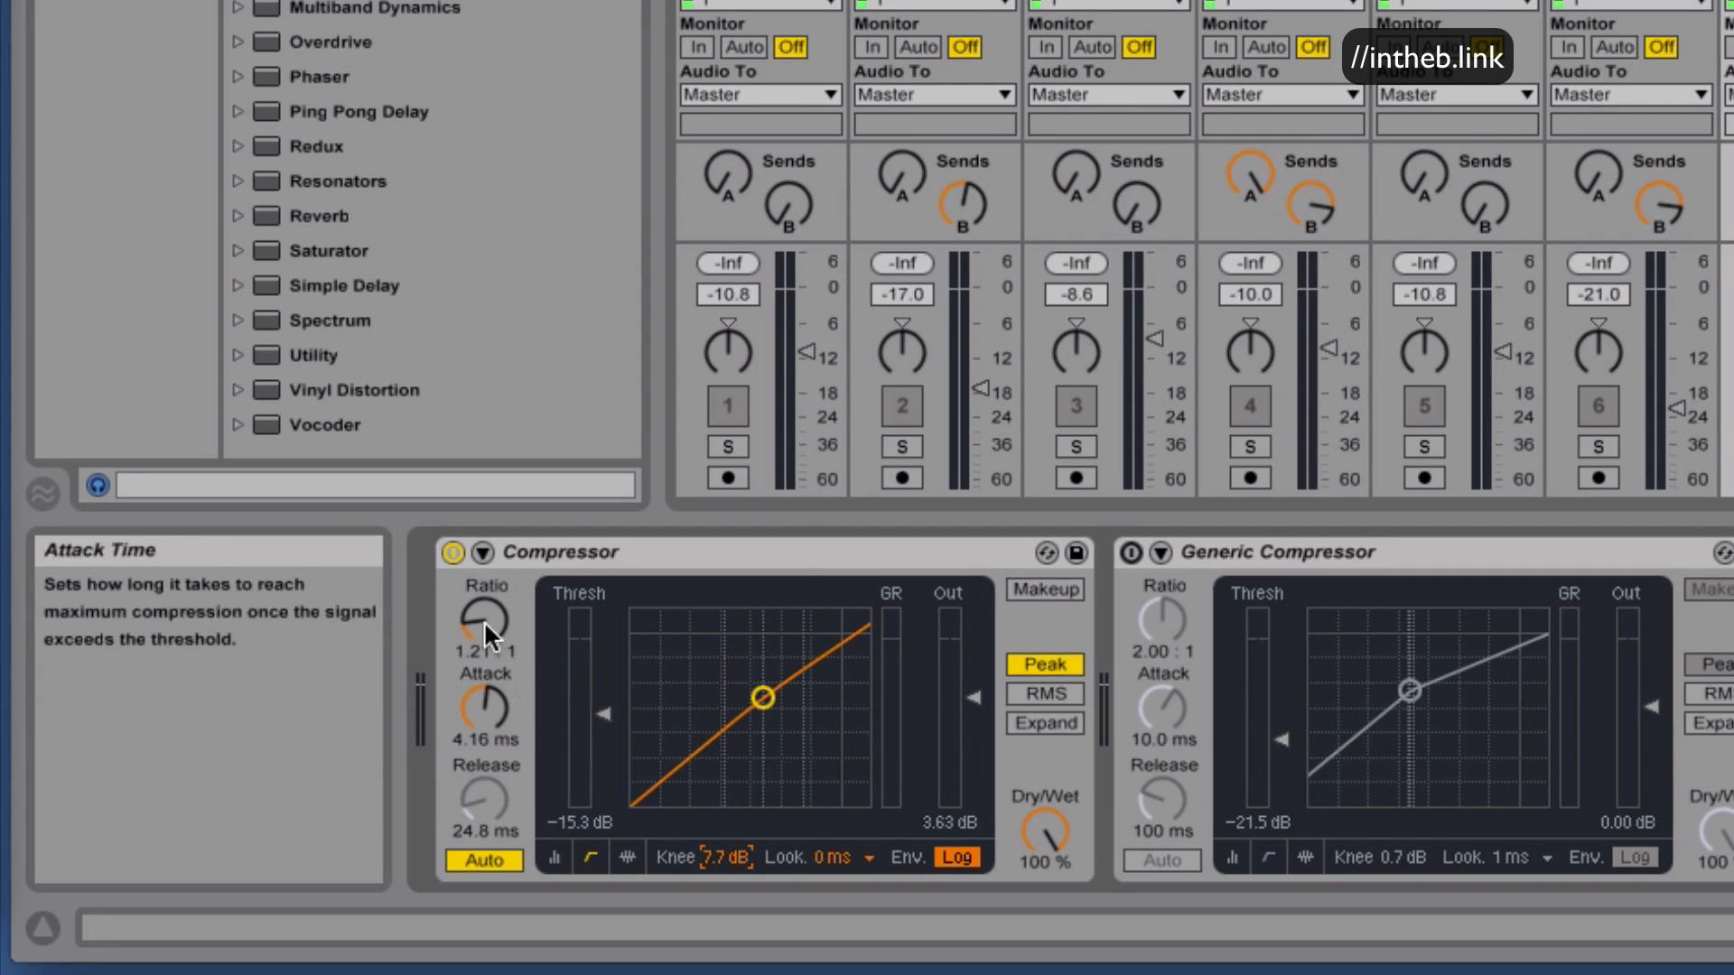
left_click(469, 648)
type("4")
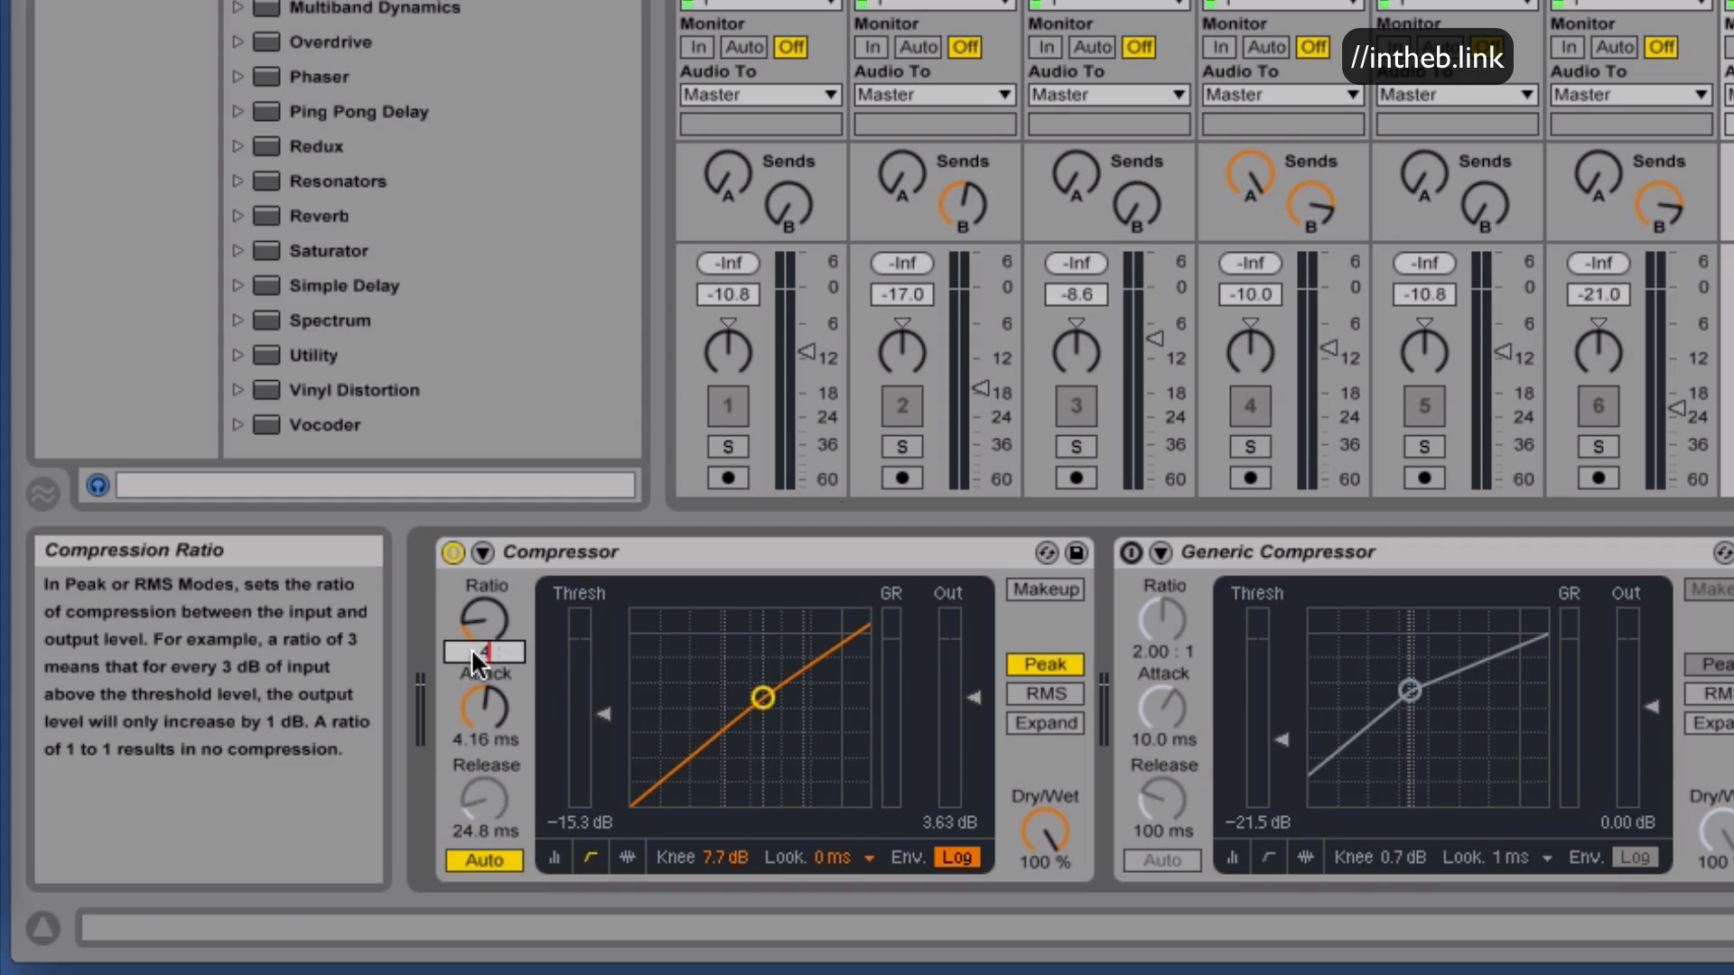
key("Return")
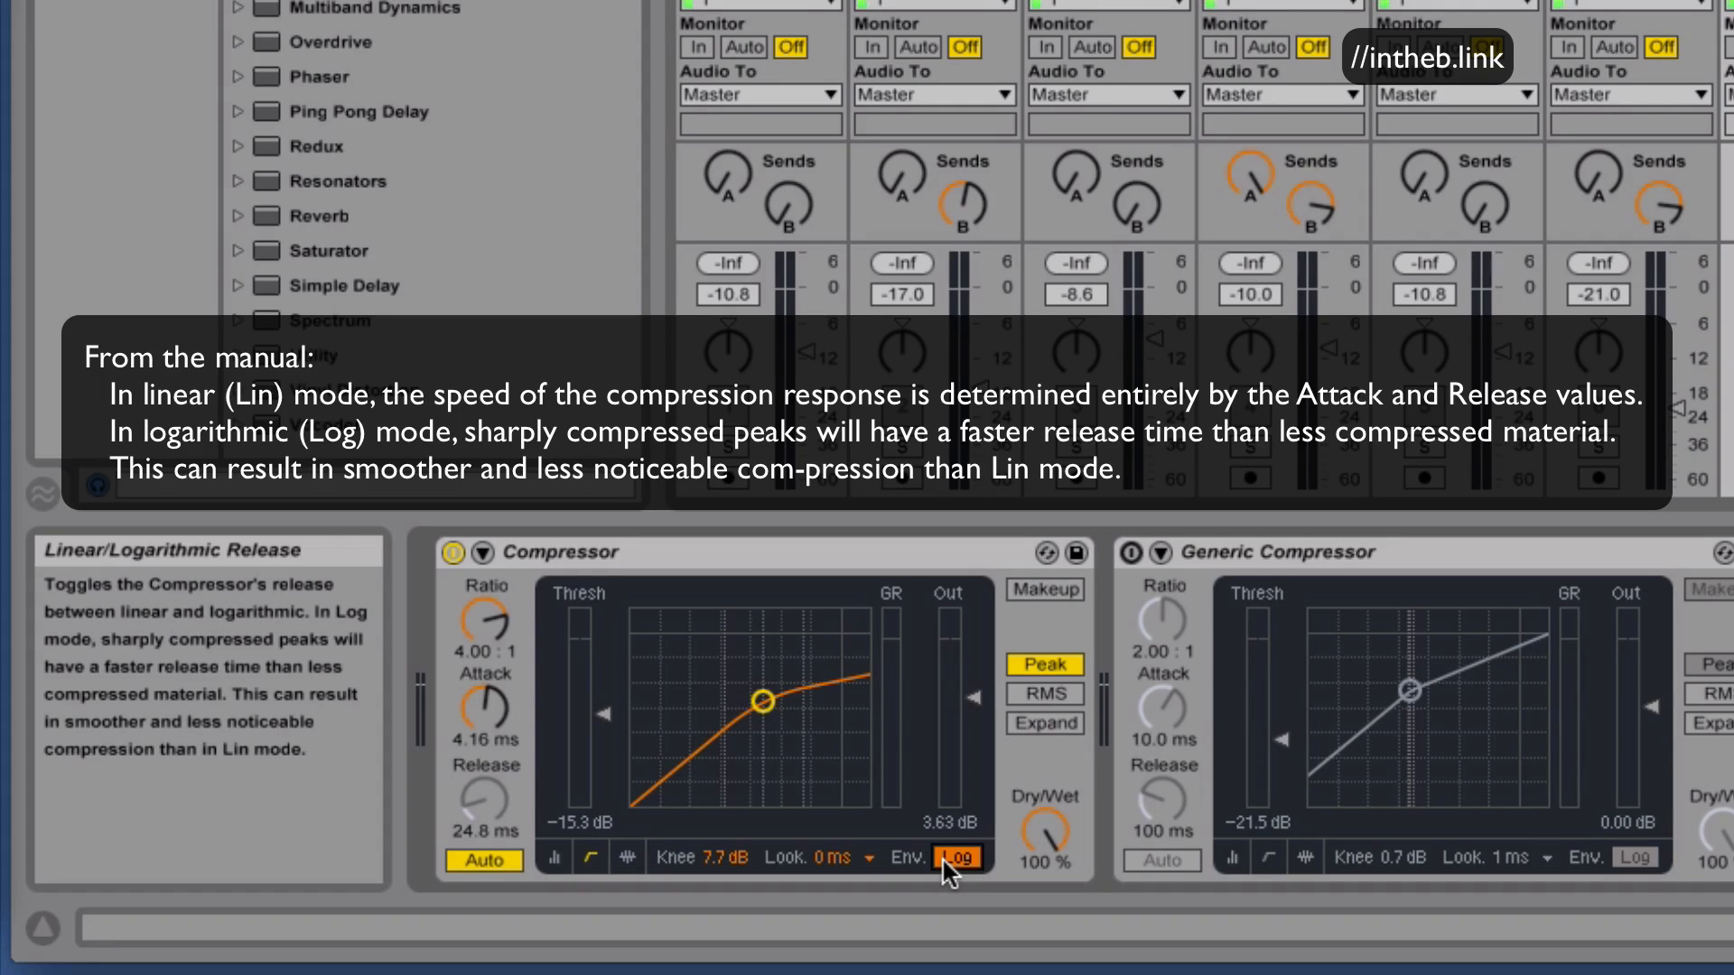
Switch the release envelope between linear and logarithmic, ending in Lin mode.
left_click(943, 860)
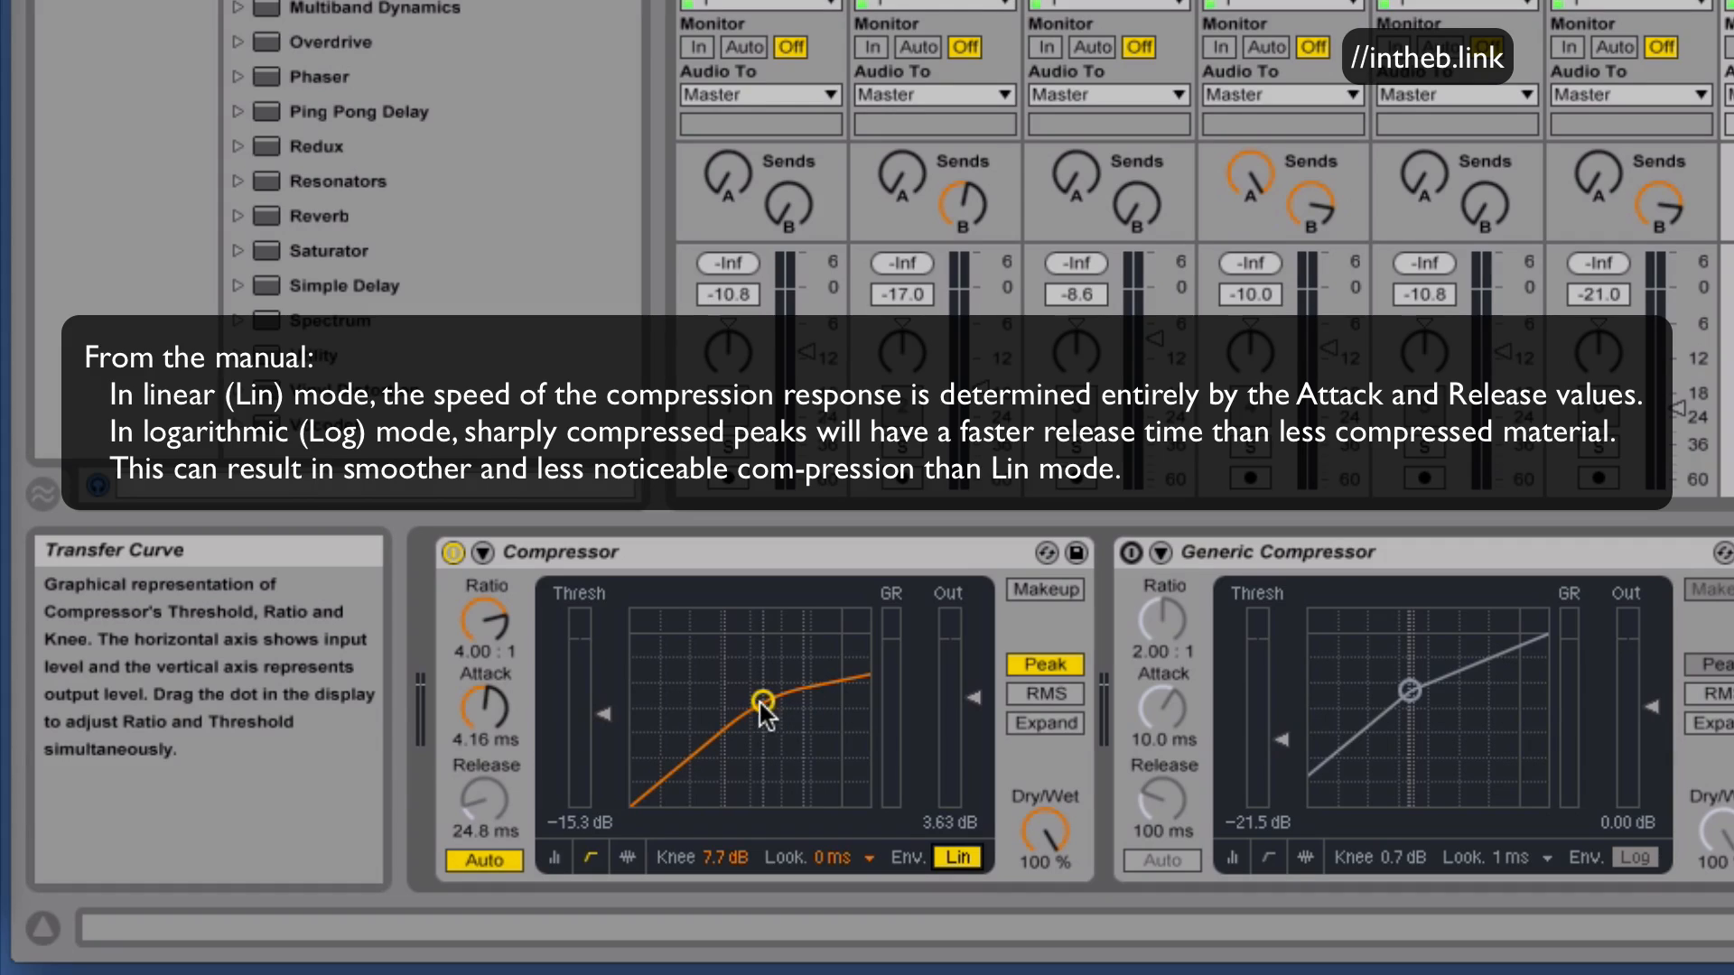
left_click(953, 857)
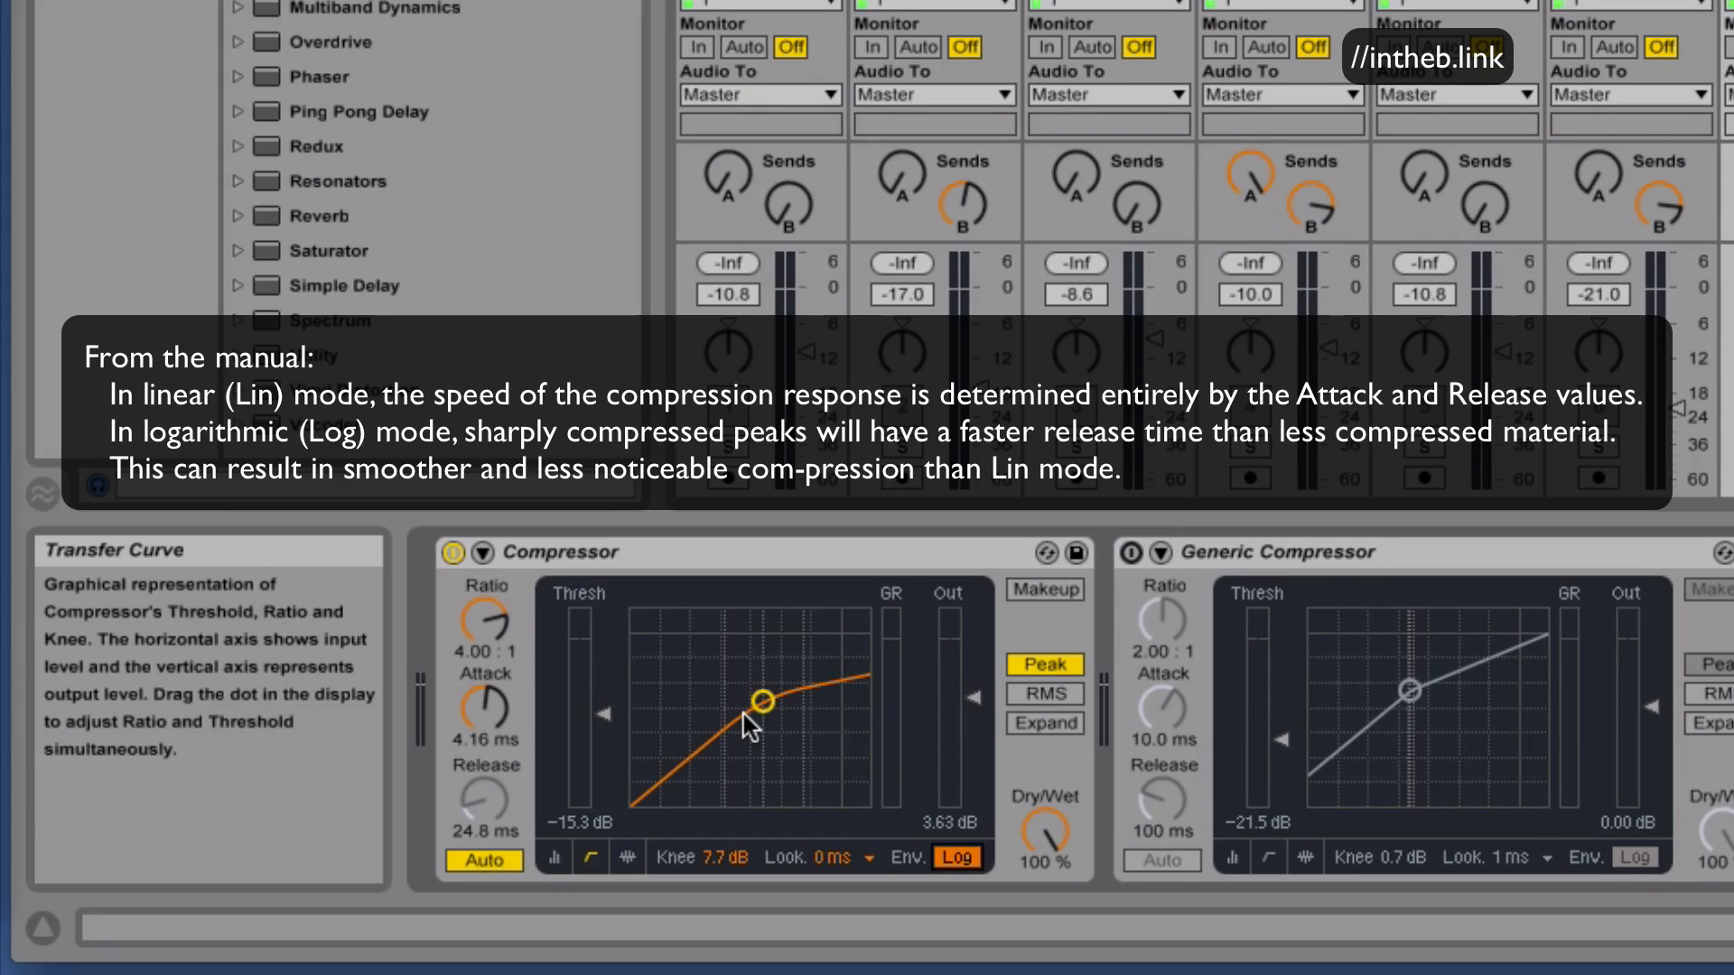
left_click(954, 858)
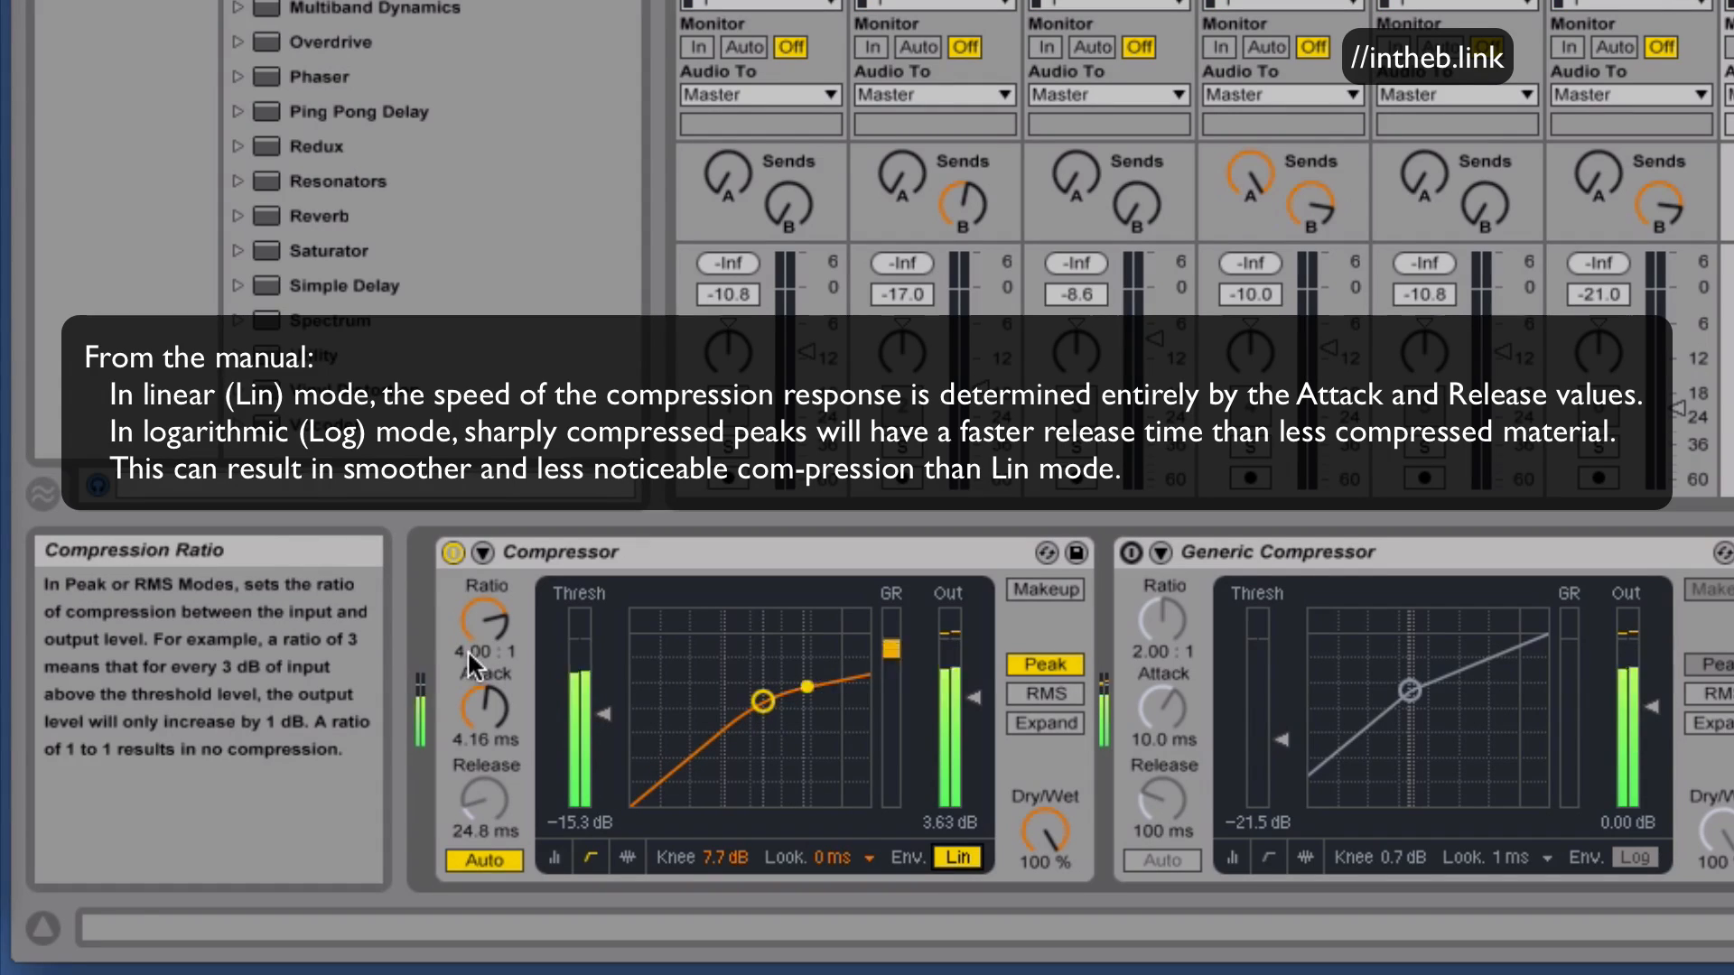
Raise the ratio to 8:1 and the attack to 7.20 ms during playback, and compare with the Log envelope.
left_click_drag(469, 653, 468, 623)
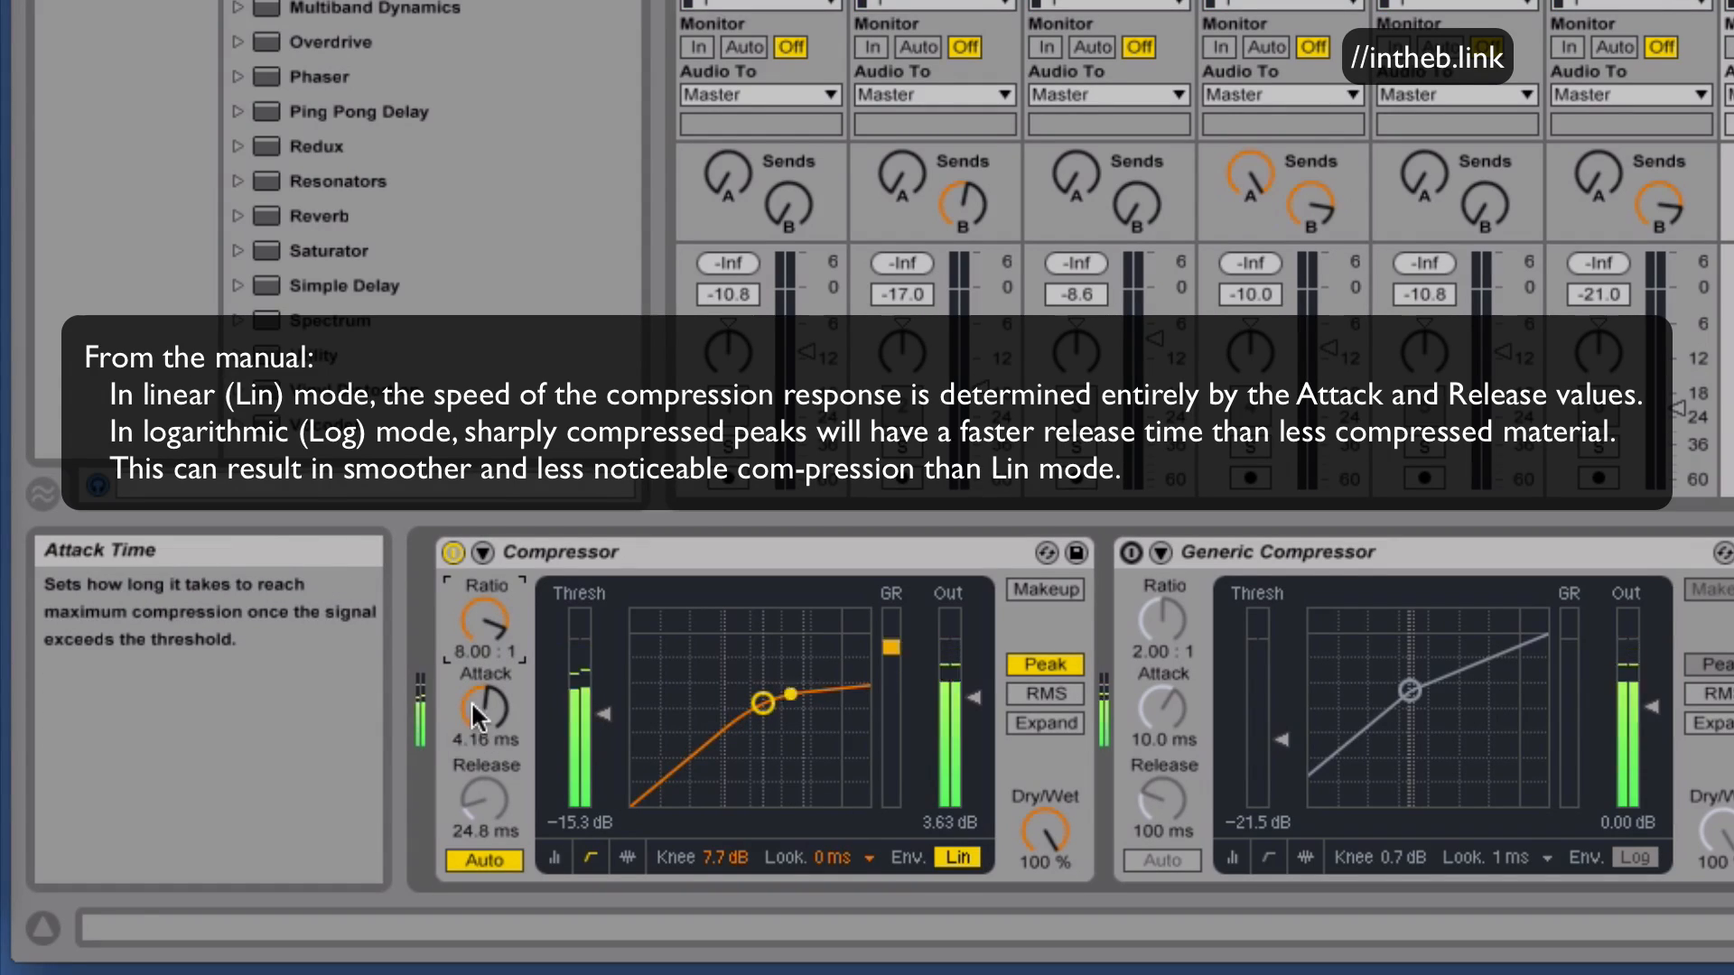
left_click_drag(470, 703, 470, 686)
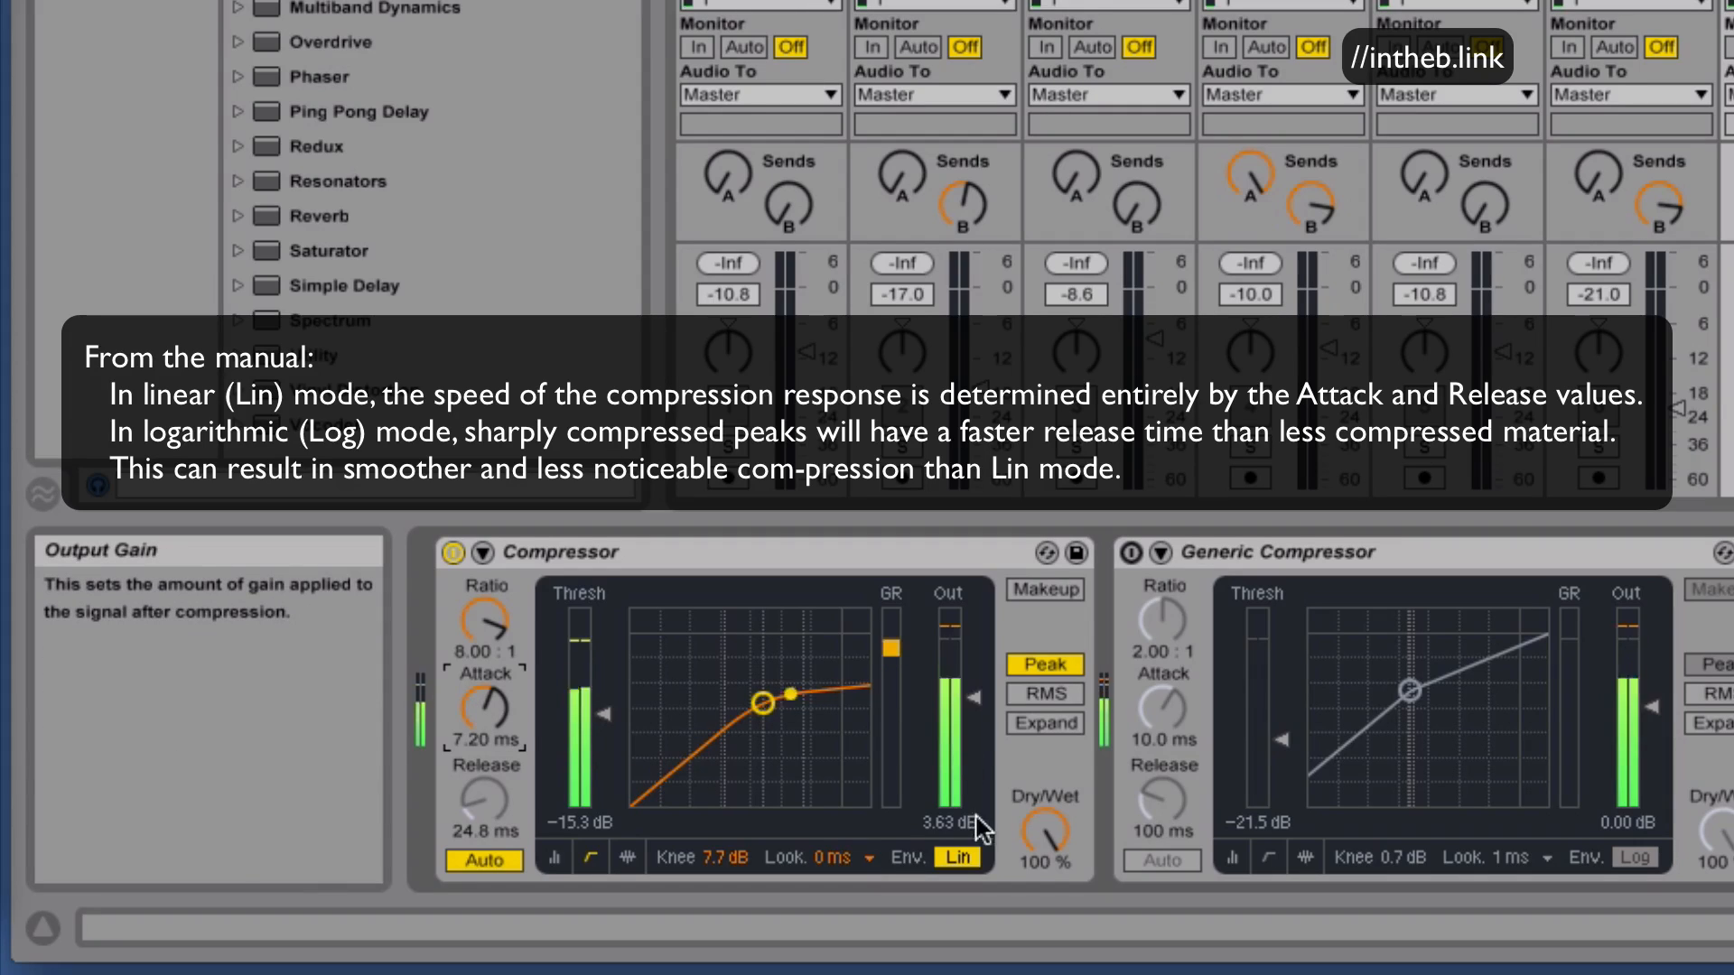
left_click(955, 857)
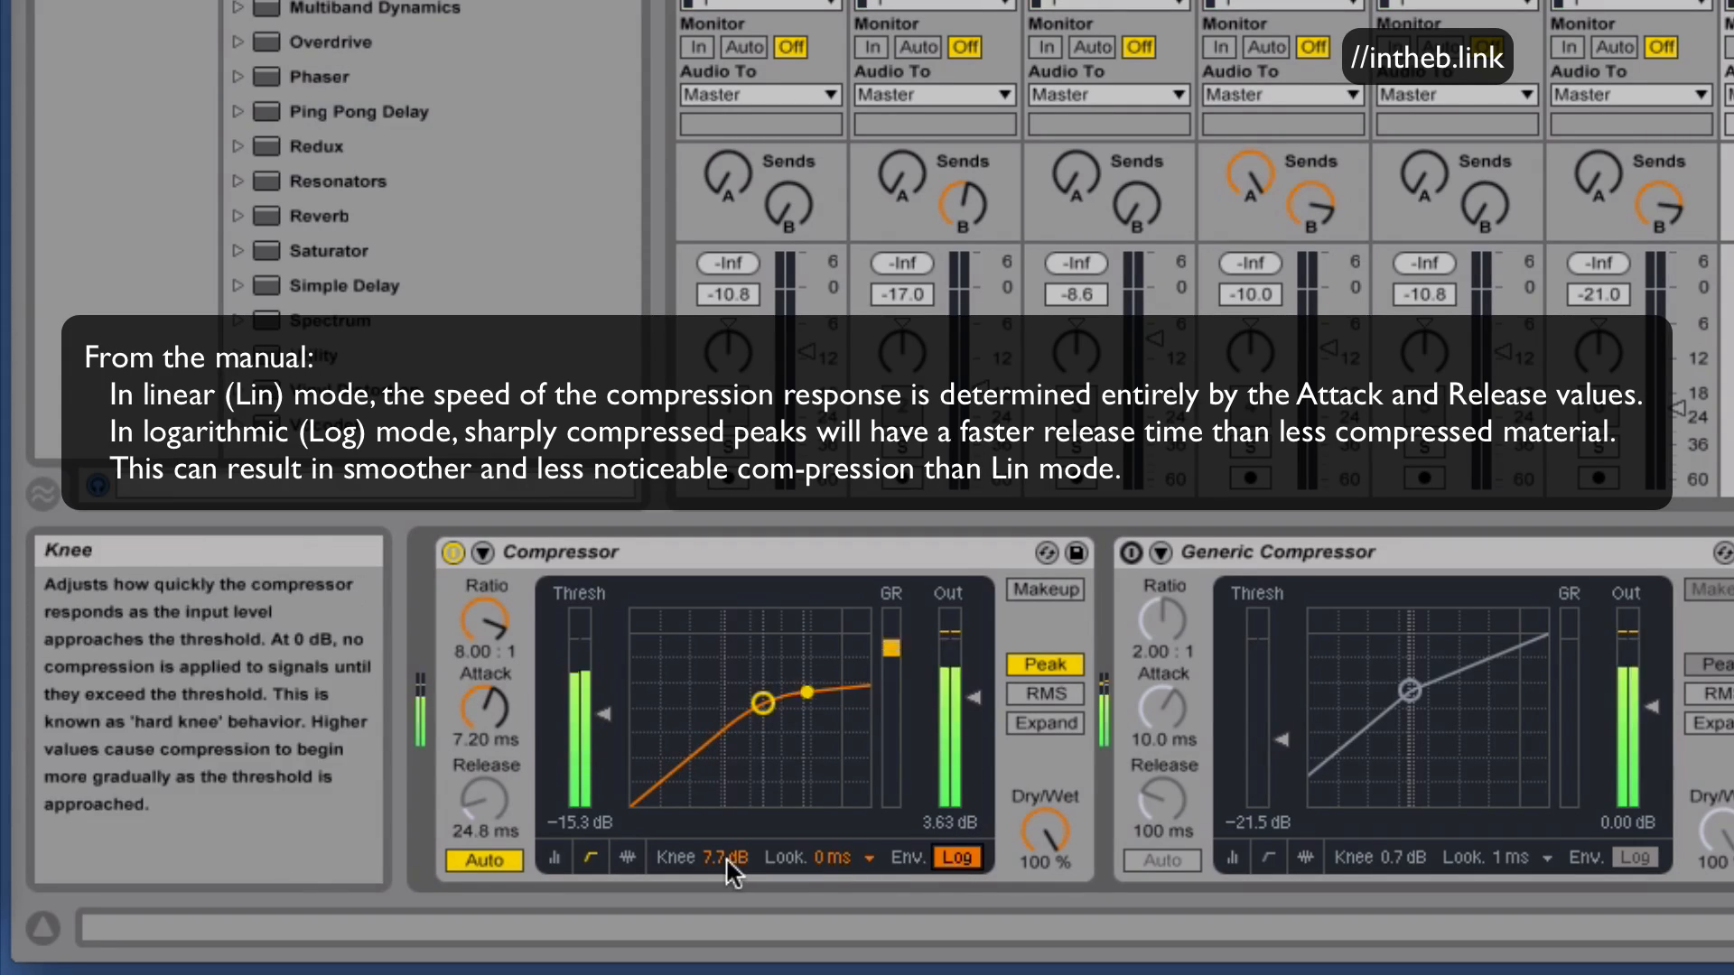
Set the knee to 0.0 dB and audition the Lin envelope before returning to Log.
left_click_drag(715, 858, 715, 912)
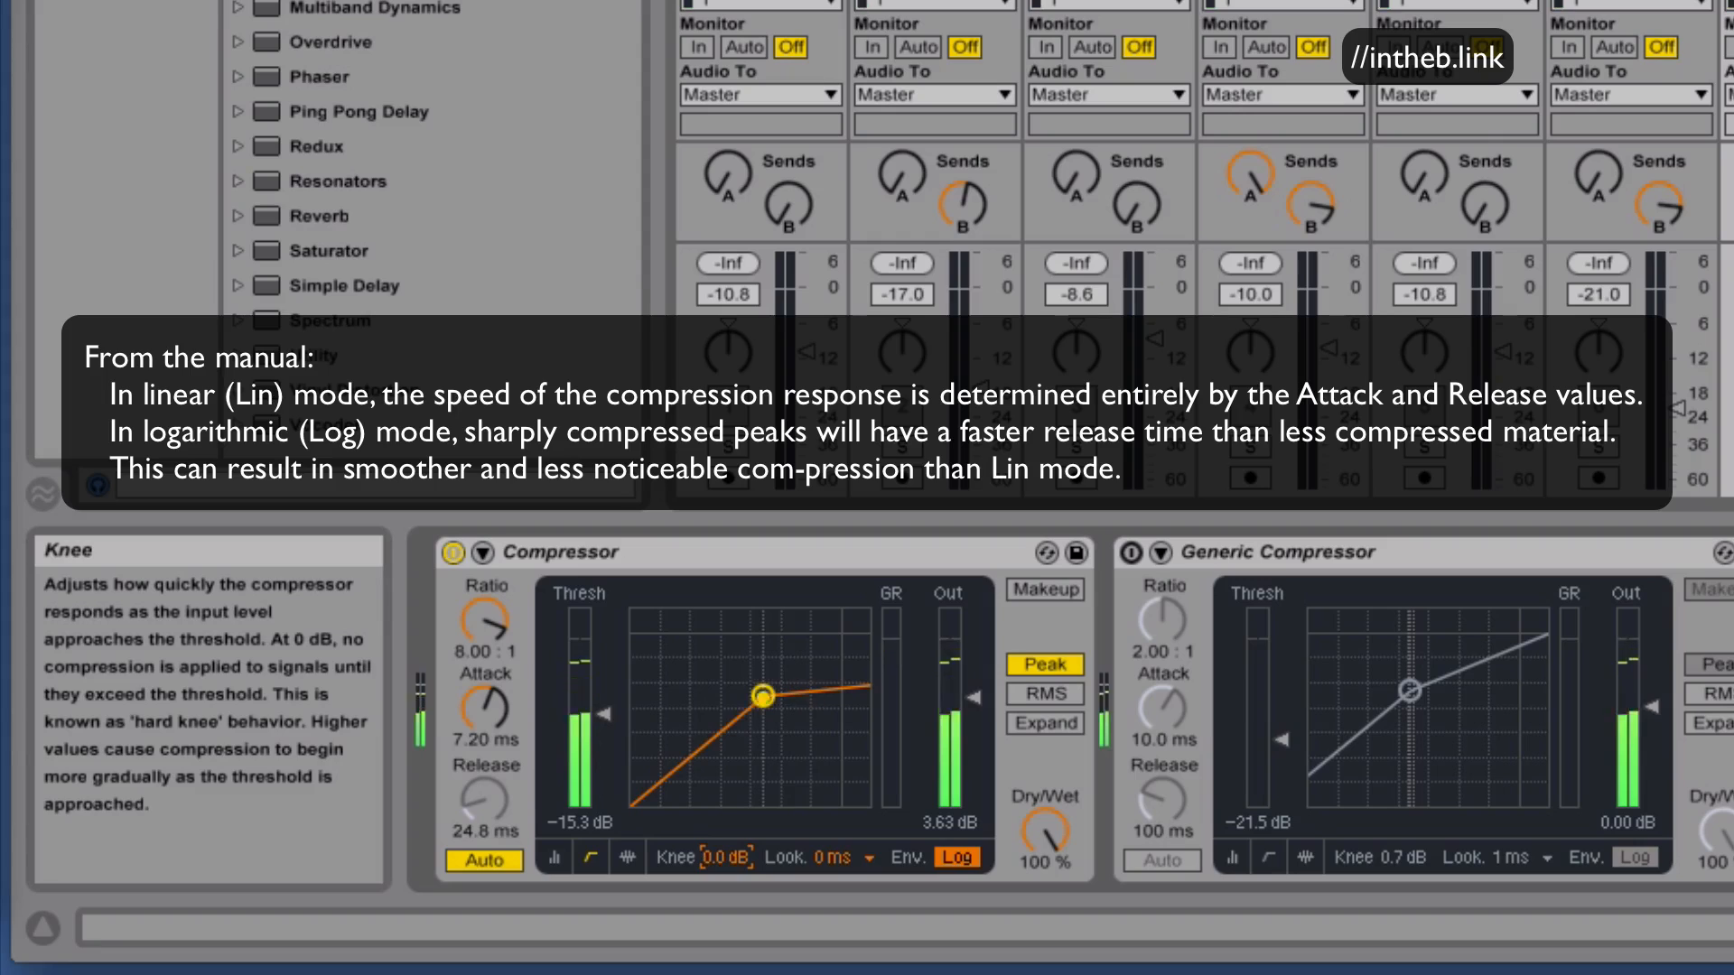
left_click(945, 849)
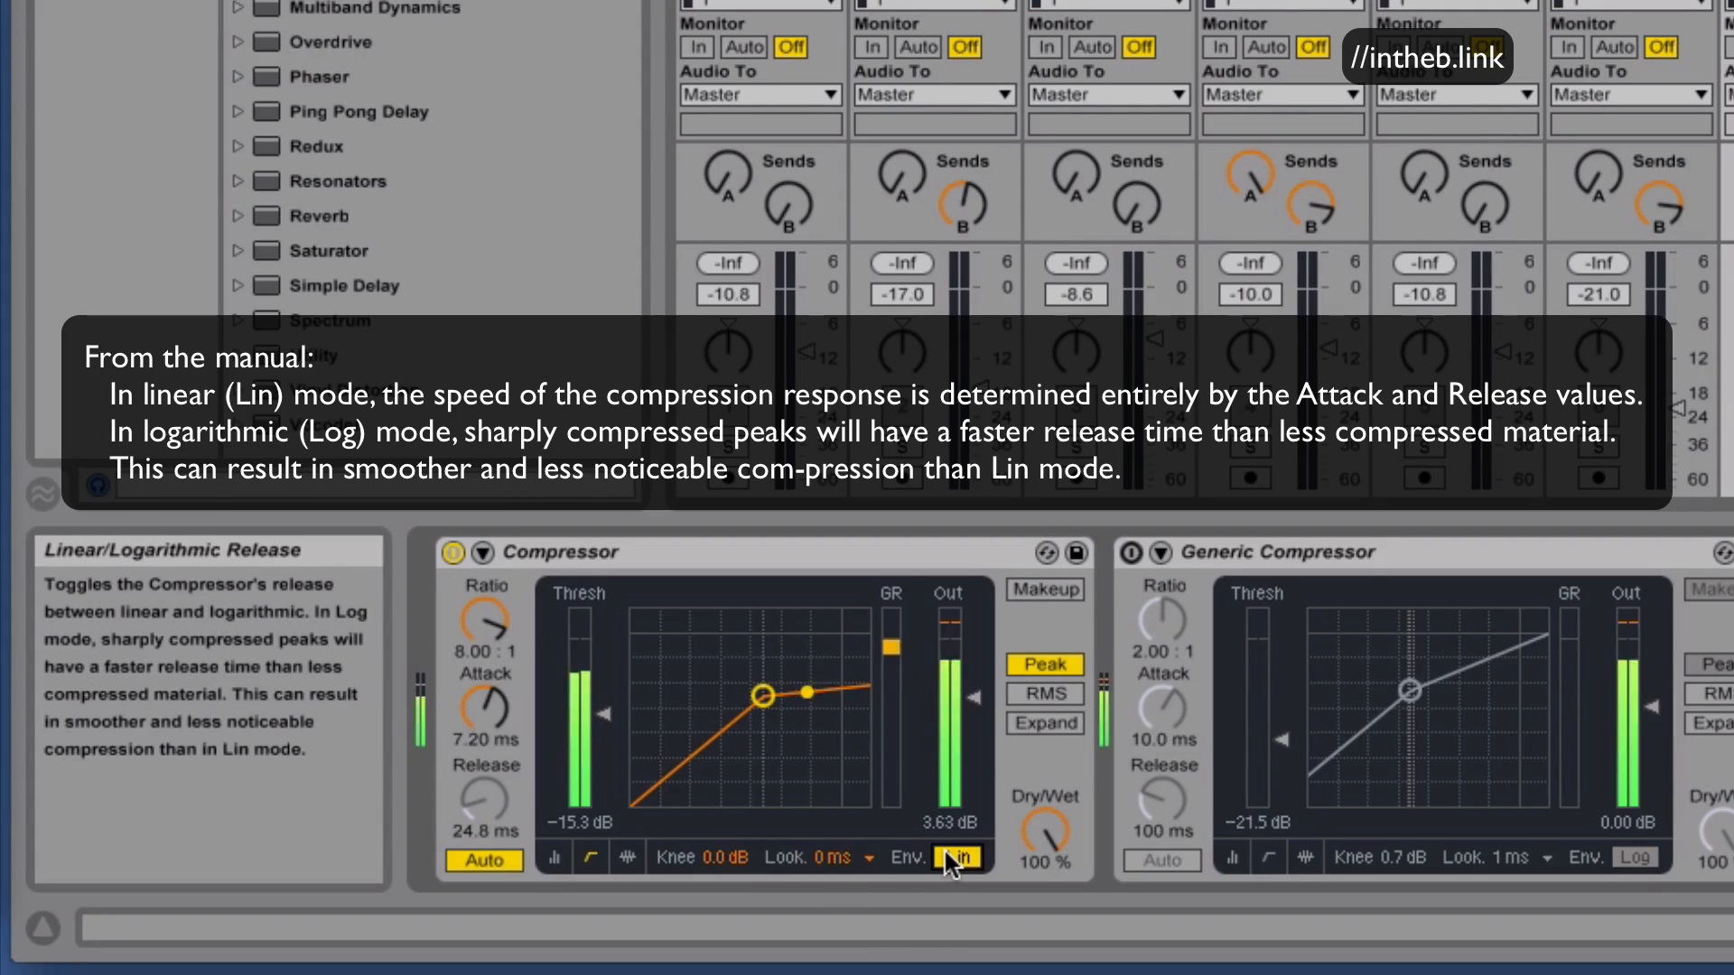
left_click(946, 853)
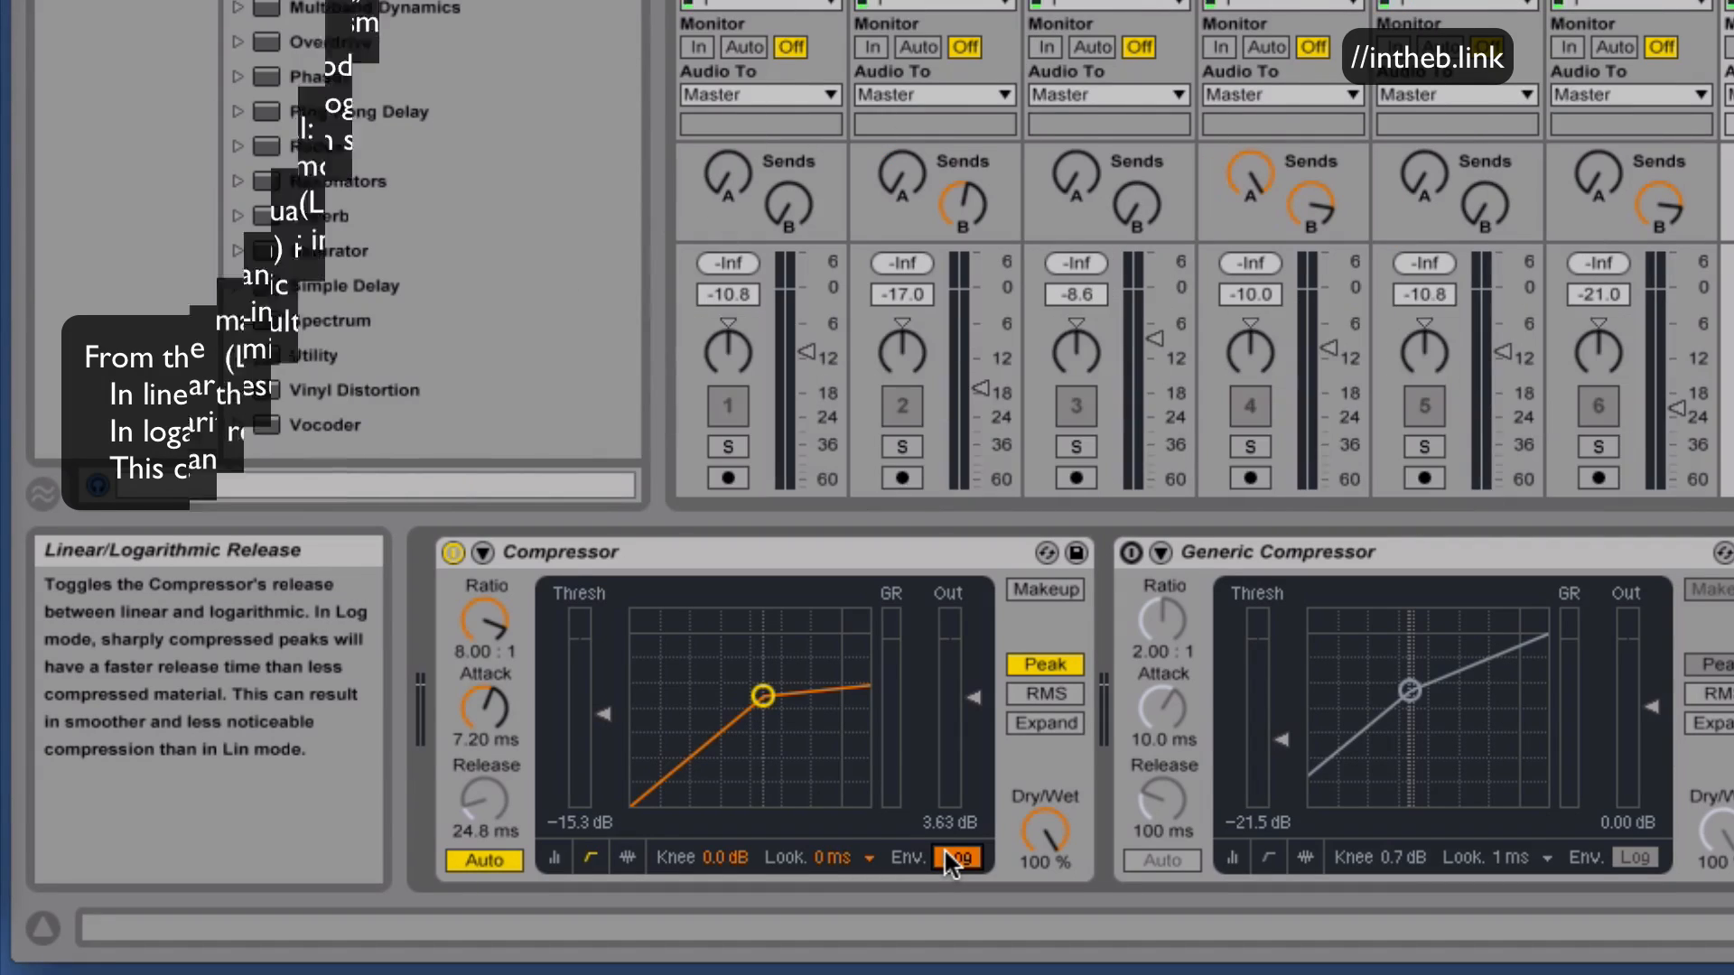
Audition the Compressor's lookahead at 10 ms and 1 ms, and return it to 0 ms.
left_click(830, 856)
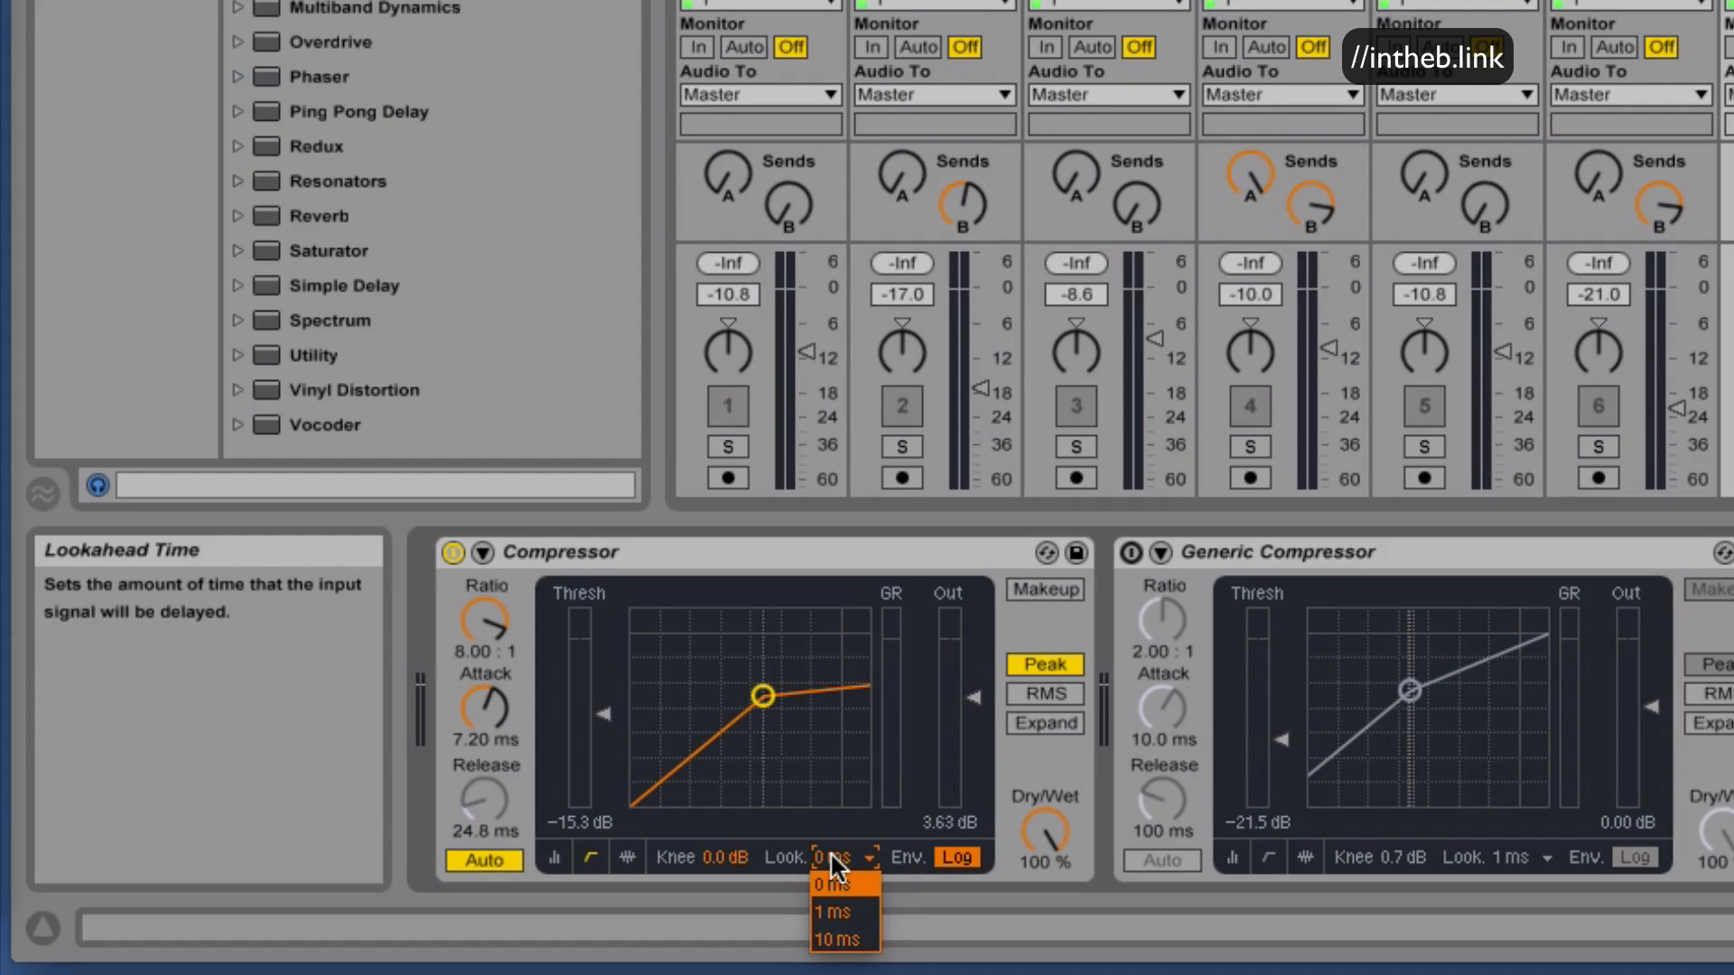
left_click(847, 941)
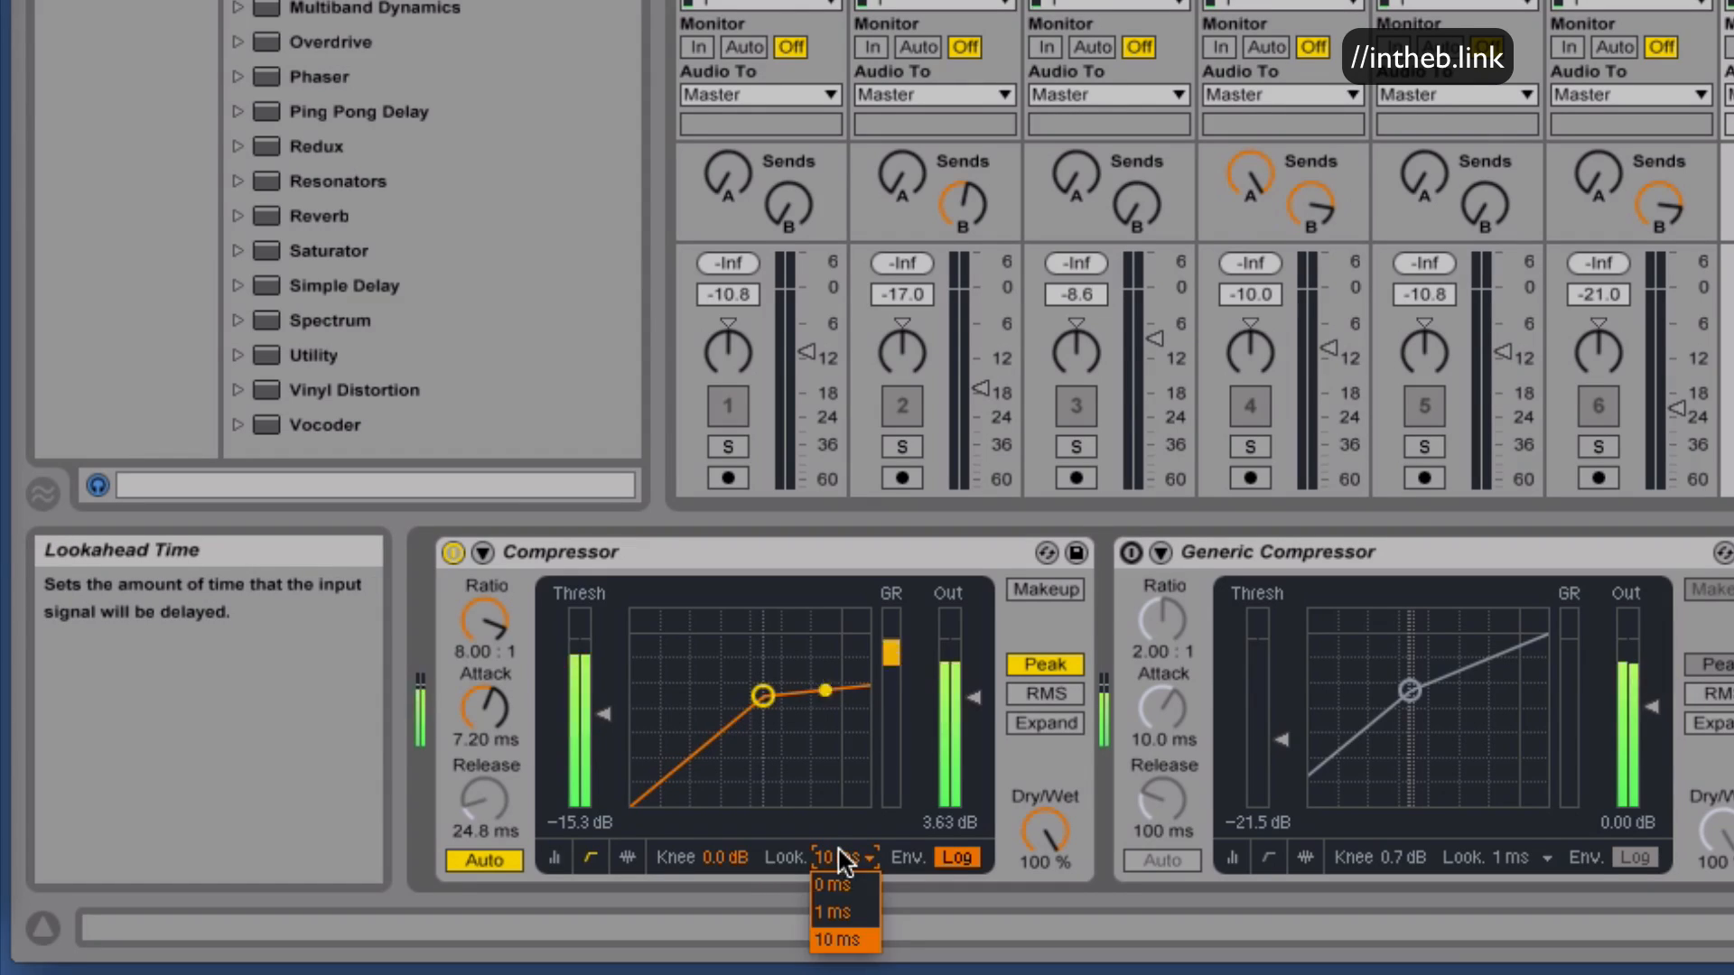
left_click(834, 910)
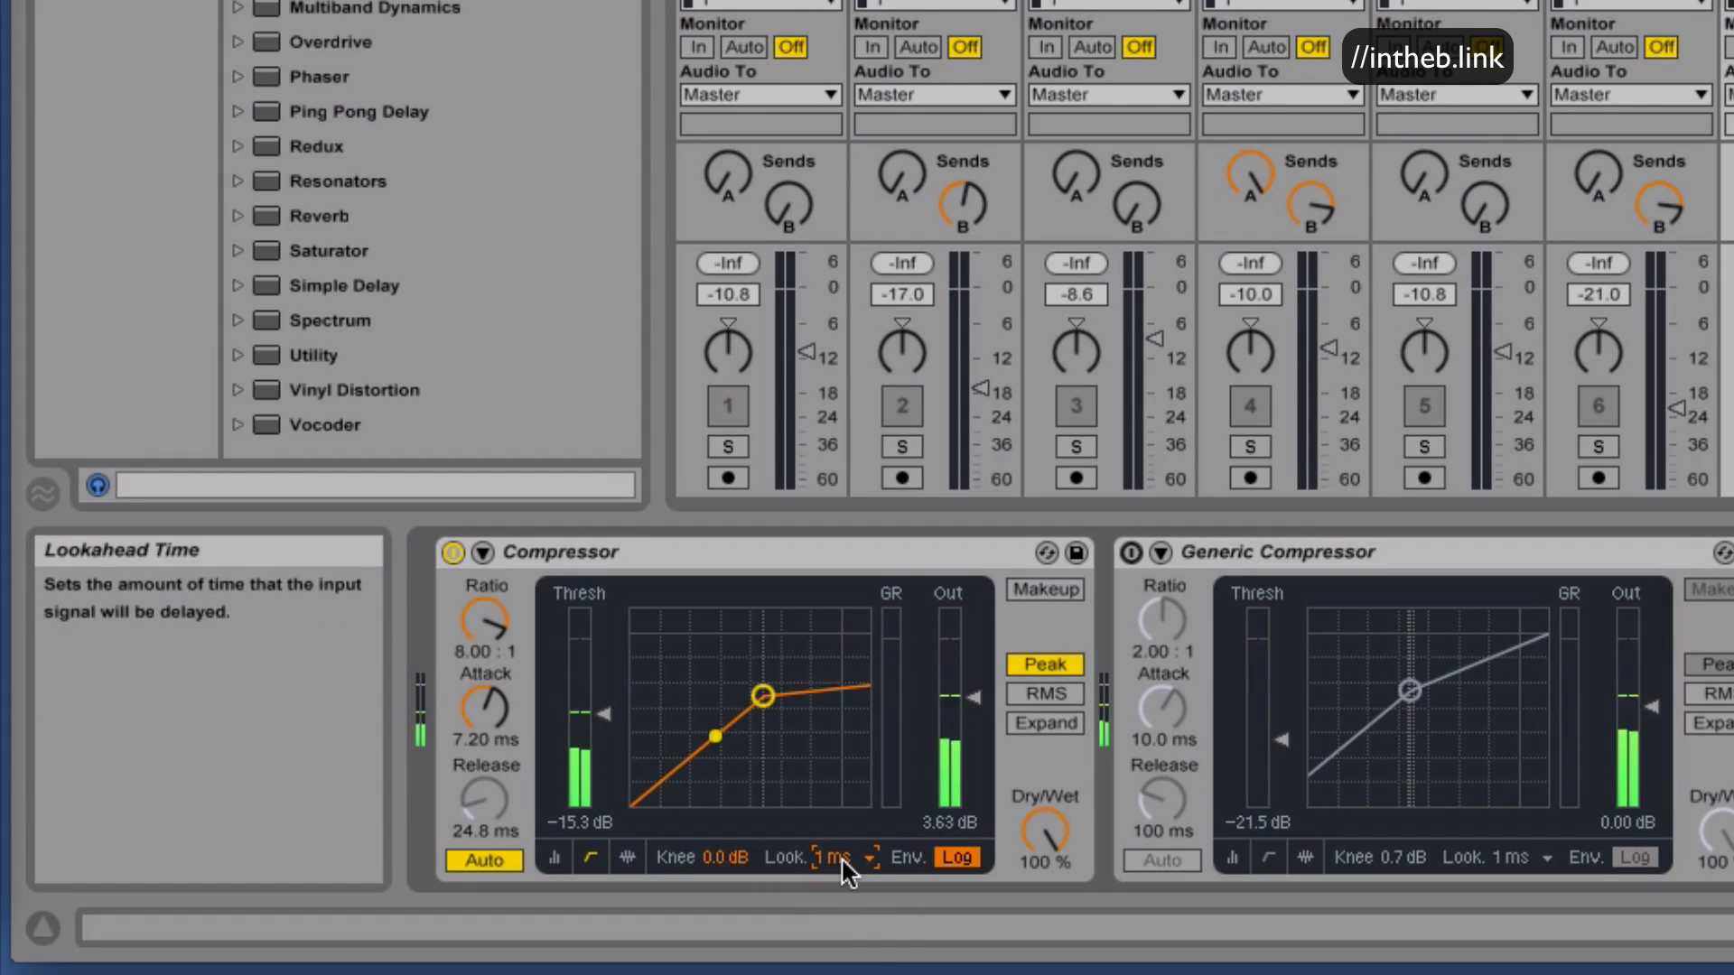
left_click(842, 858)
left_click(843, 870)
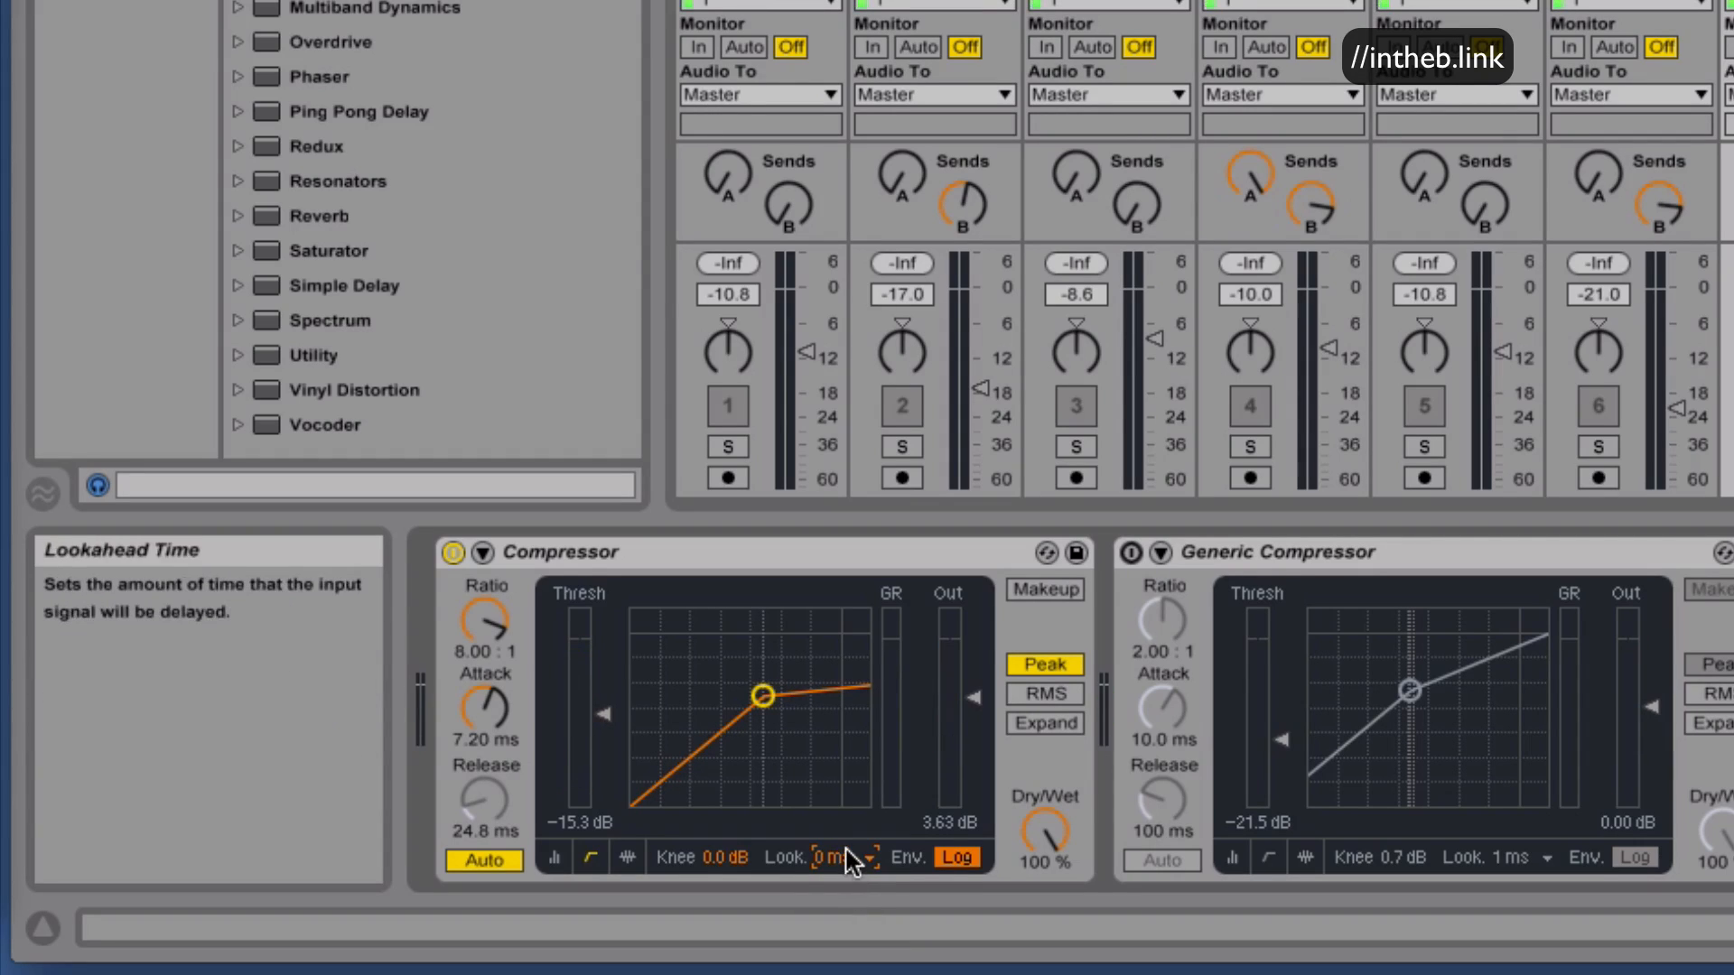
Show the gain reduction view over time and try thresholds of about -24.8 dB and -11.2 dB during playback.
left_click(628, 856)
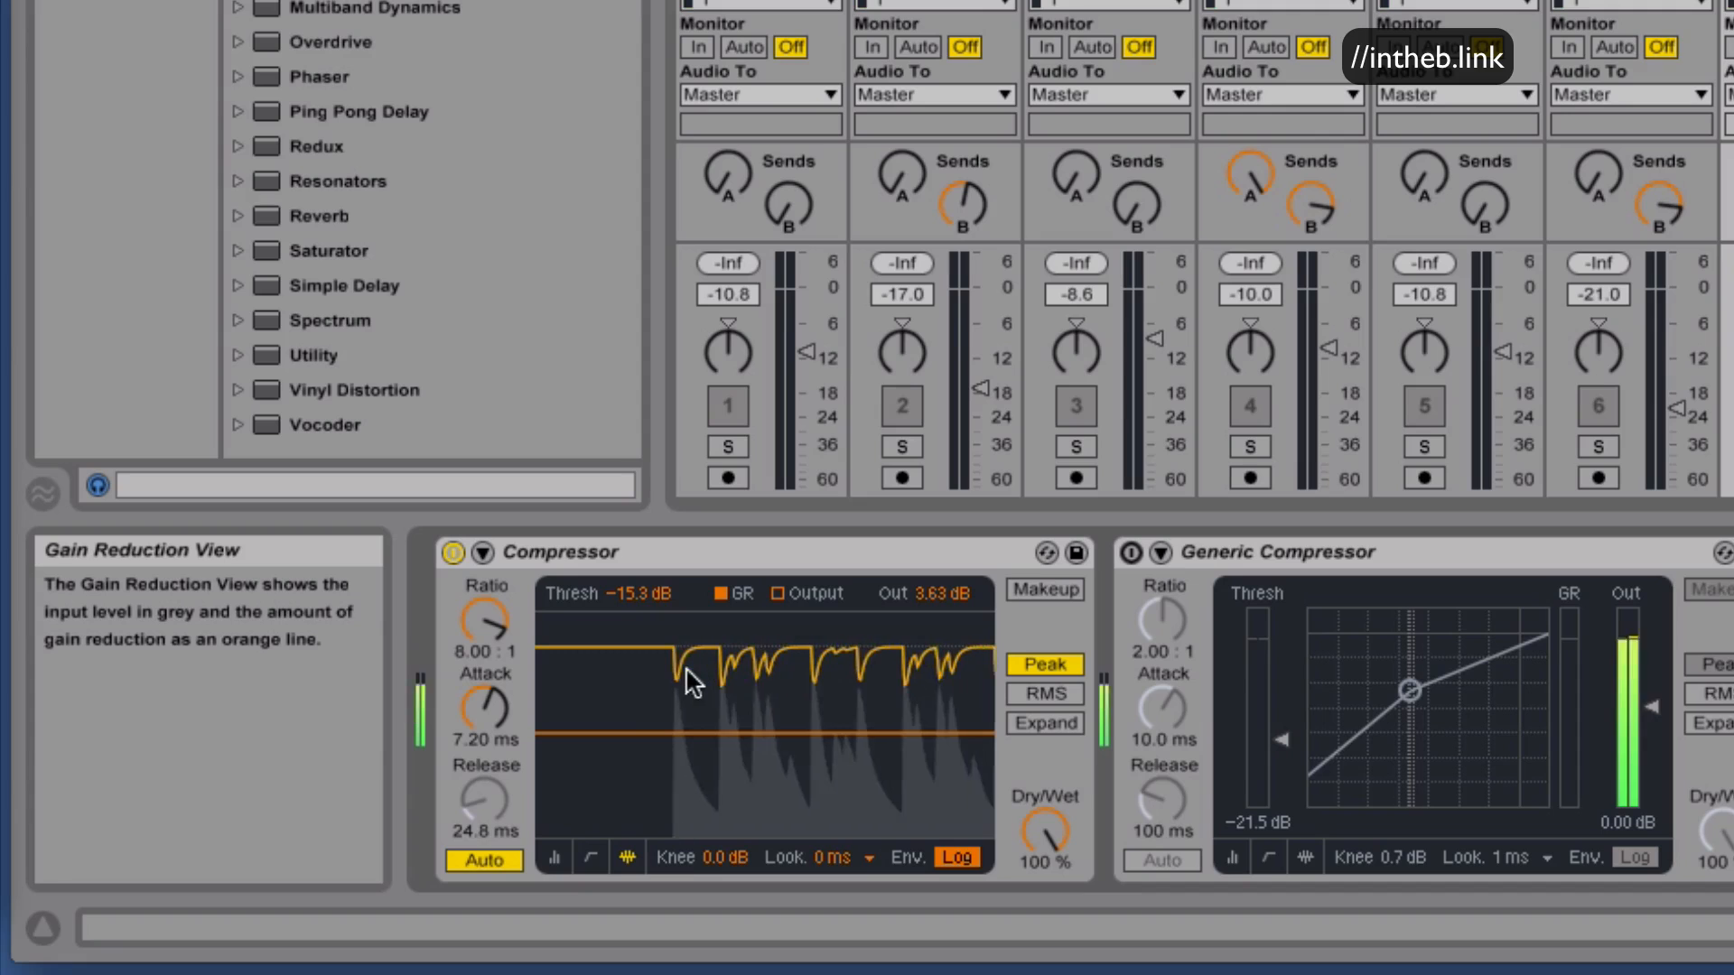
key("space")
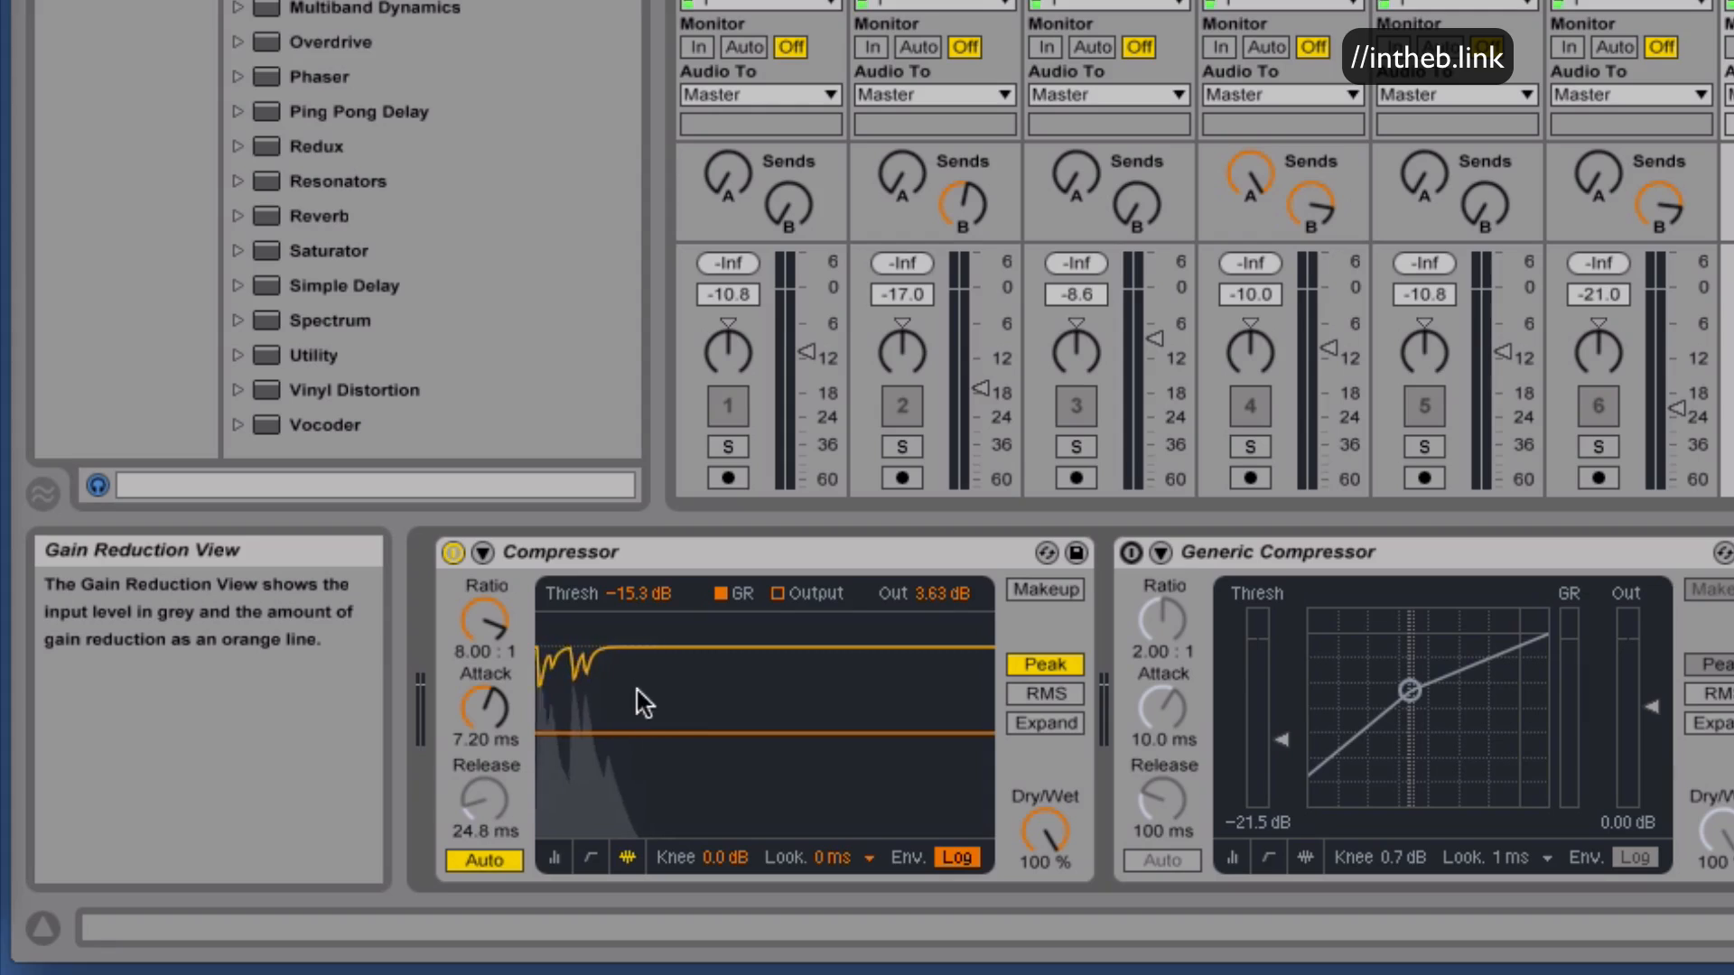
left_click_drag(692, 737, 693, 773)
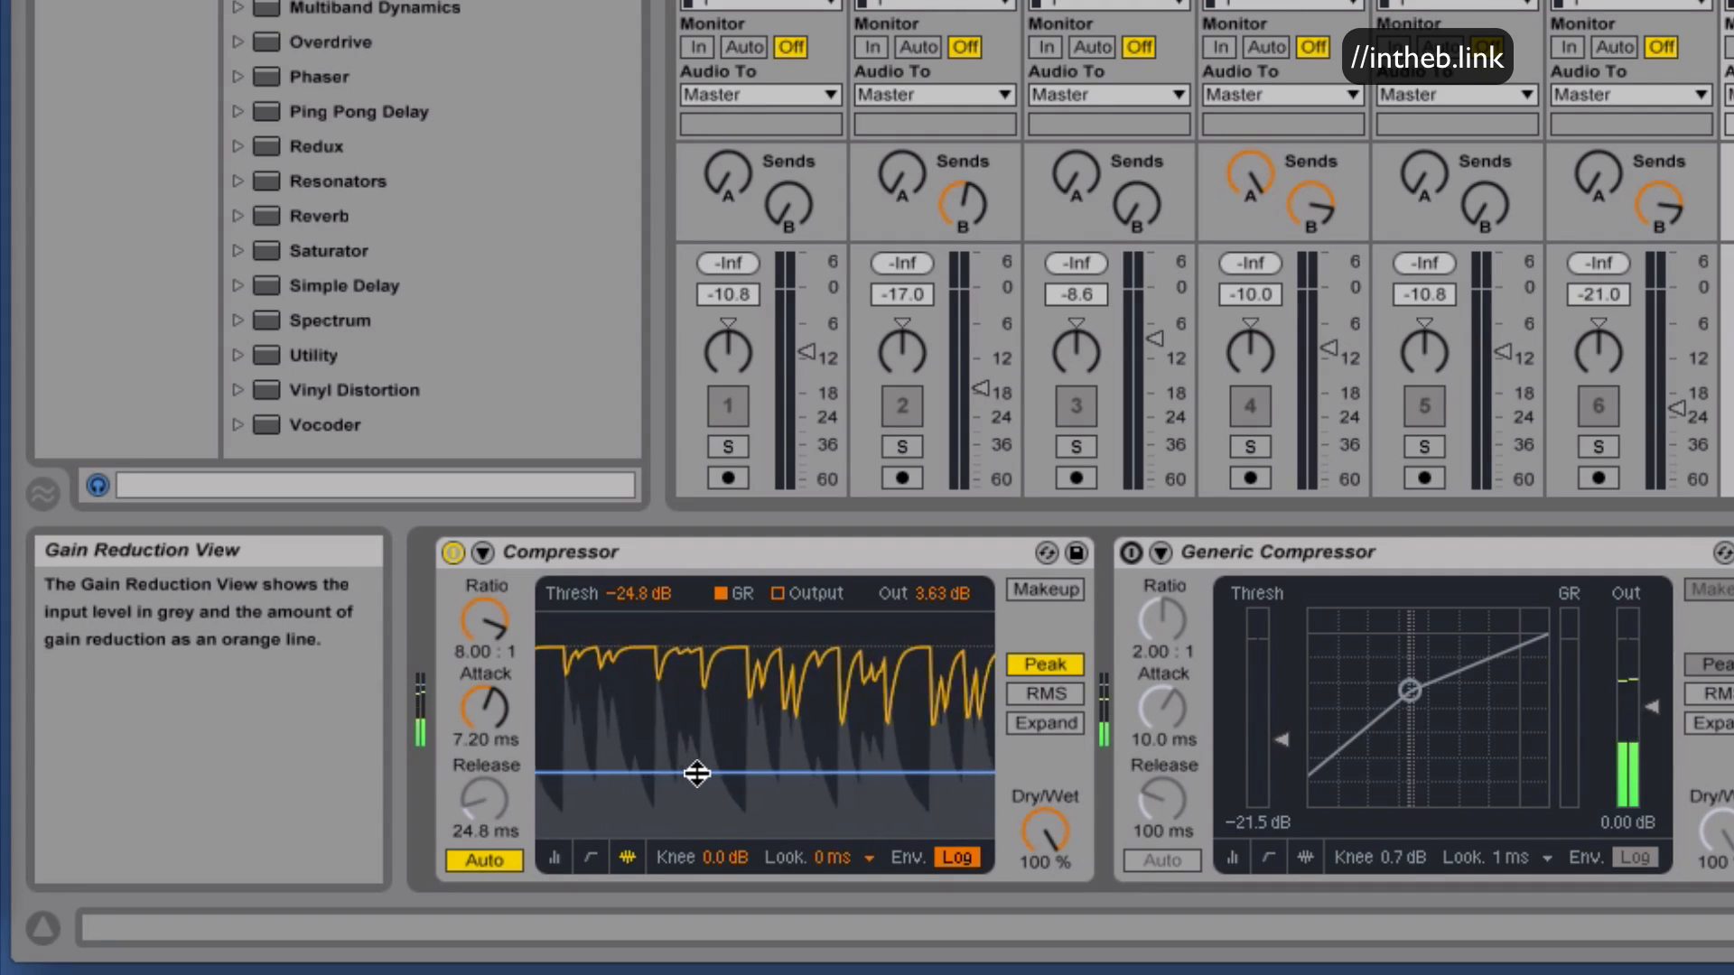
left_click_drag(697, 773, 697, 710)
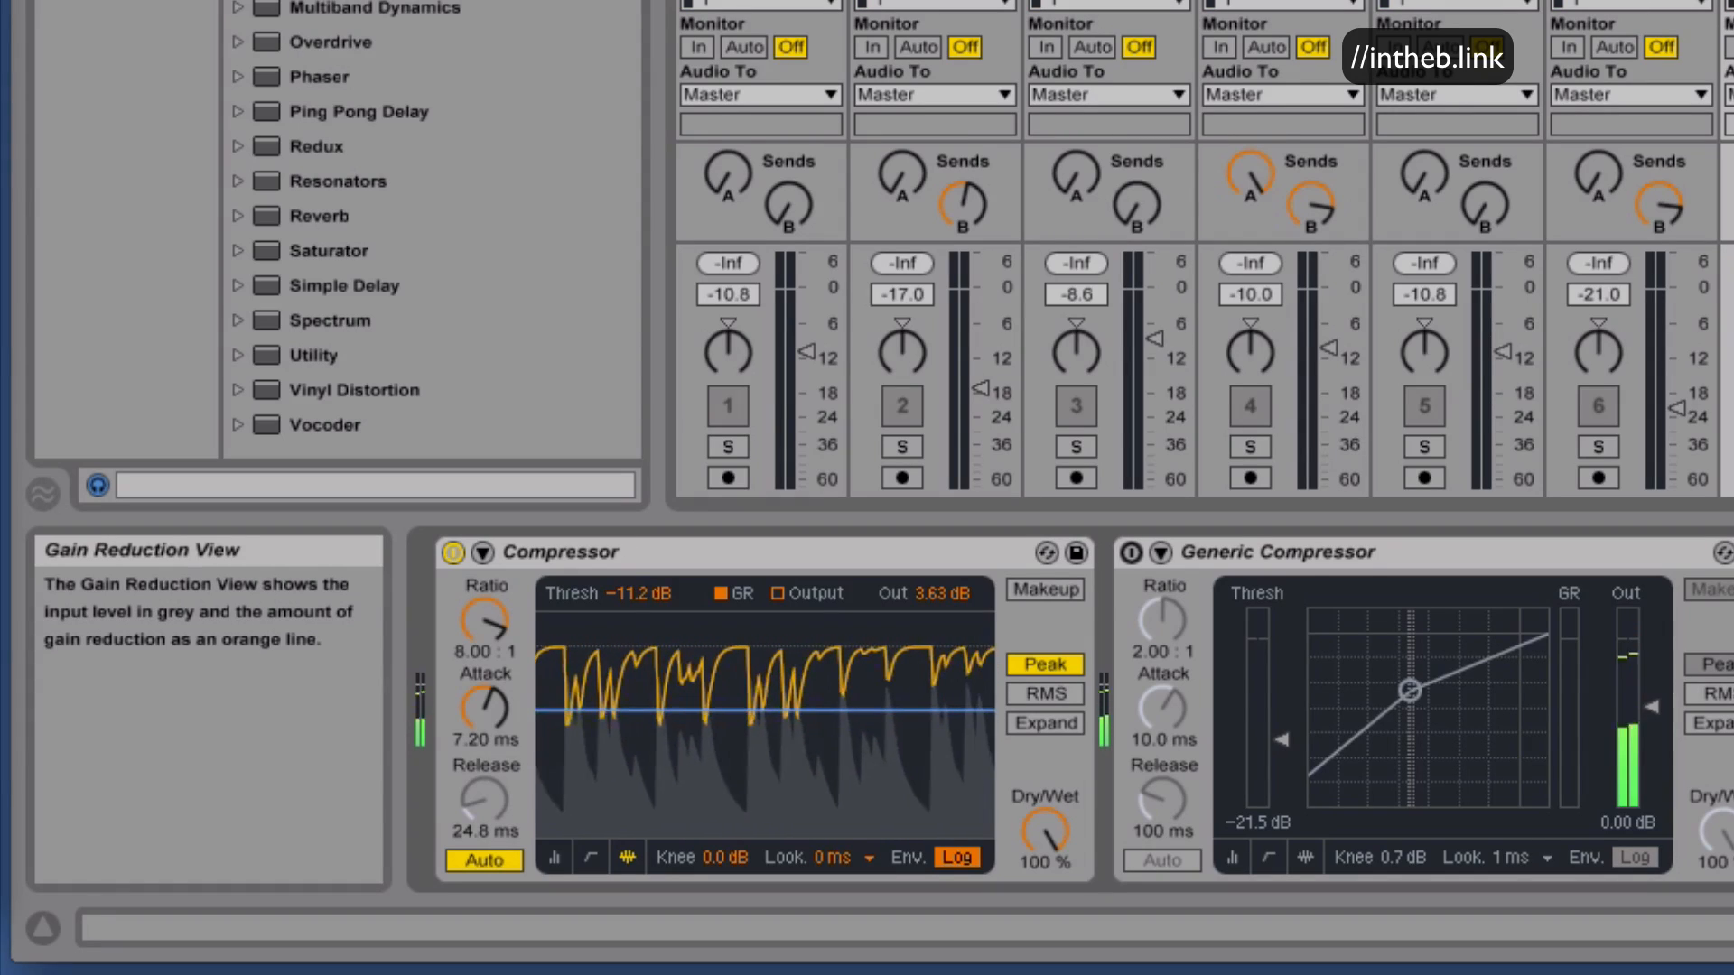
Display output levels, try a -45.1 dB threshold, and settle on about -22.9 dB with a 12.5 ms attack before stopping playback.
left_click(778, 596)
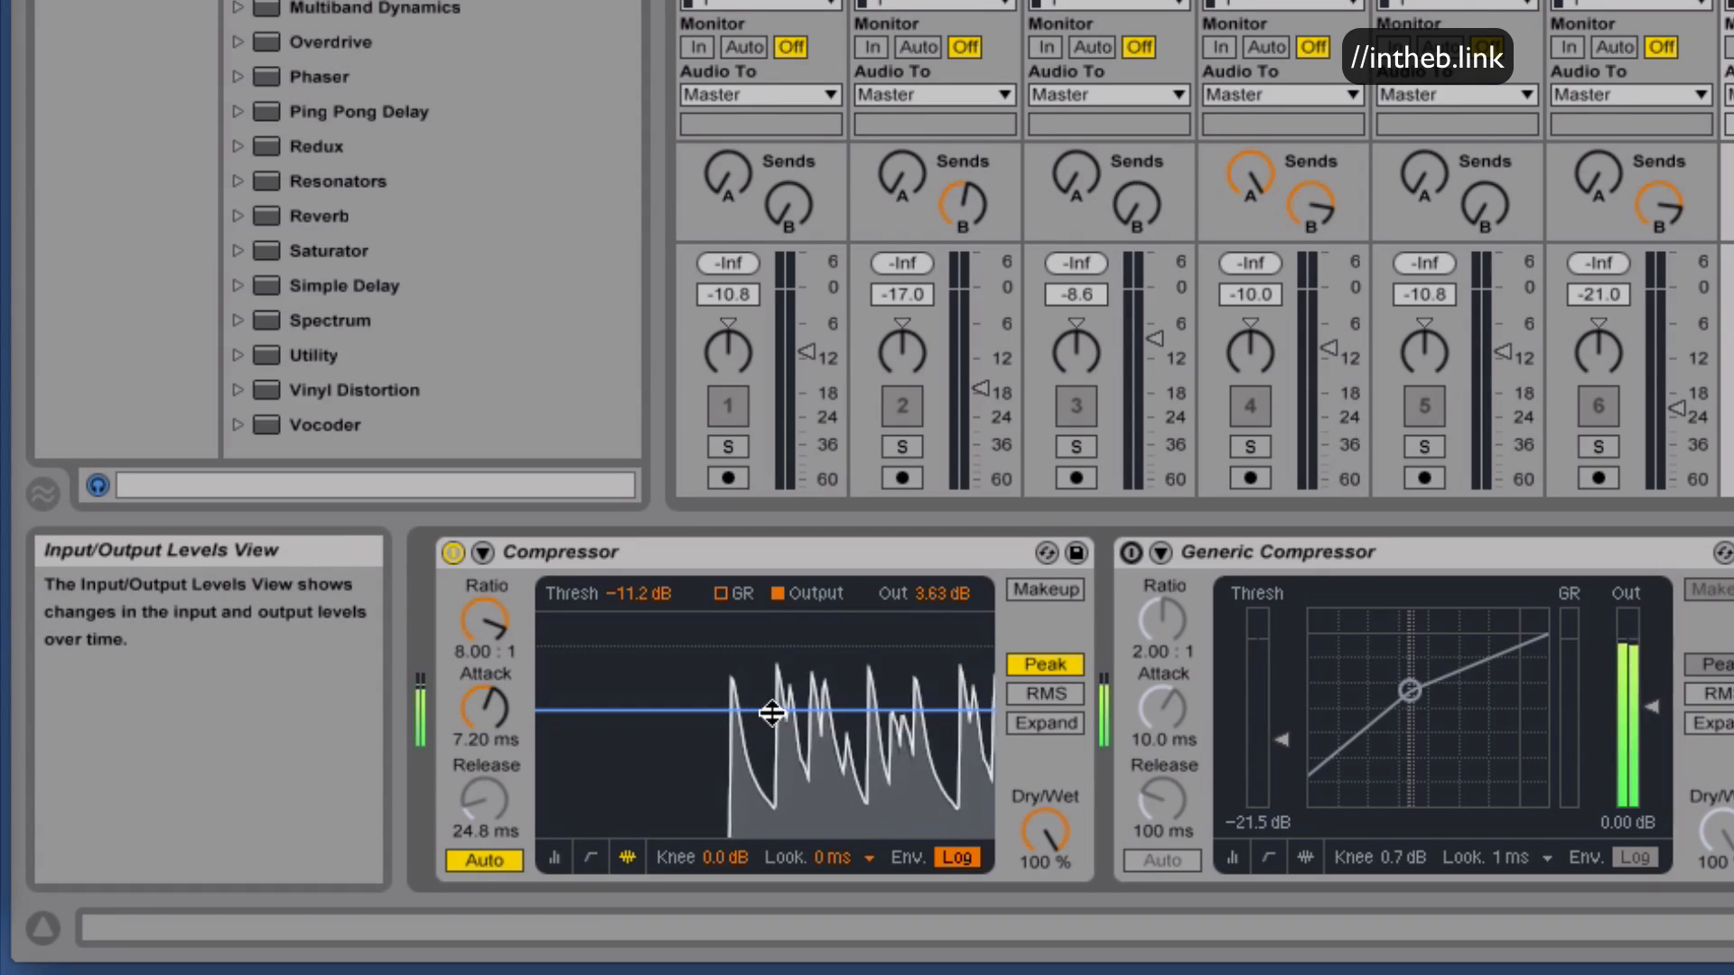
left_click_drag(773, 712, 772, 813)
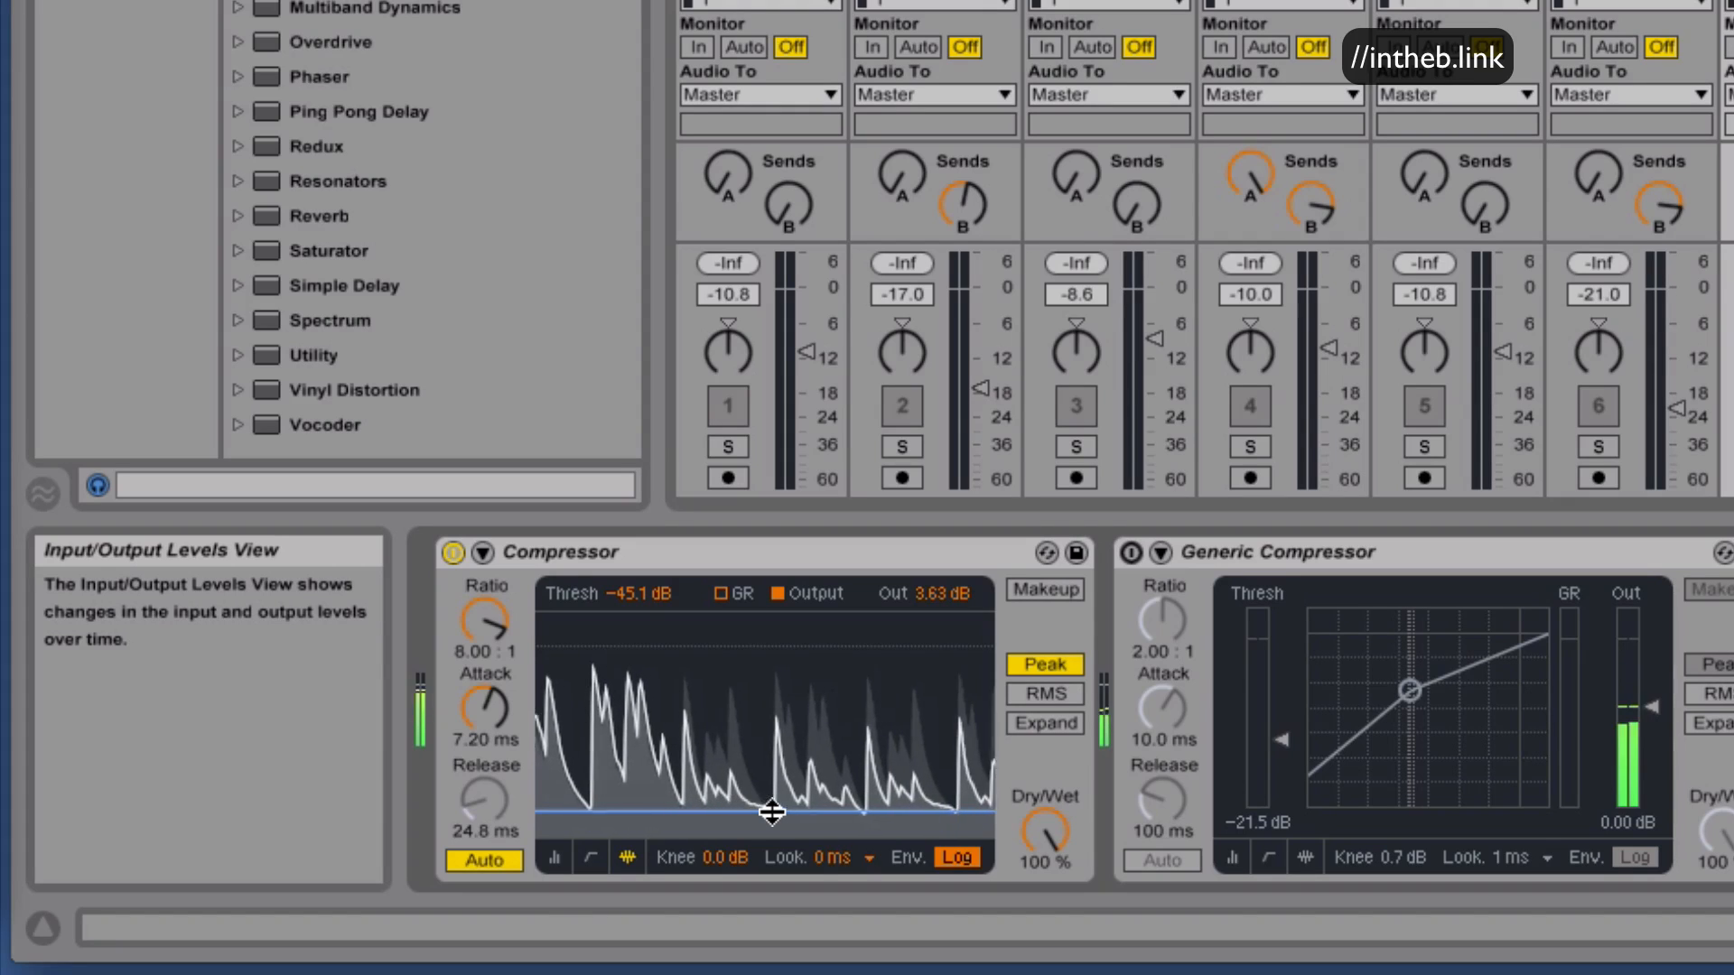
left_click_drag(772, 813, 772, 778)
left_click_drag(491, 702, 492, 677)
left_click_drag(816, 779, 815, 768)
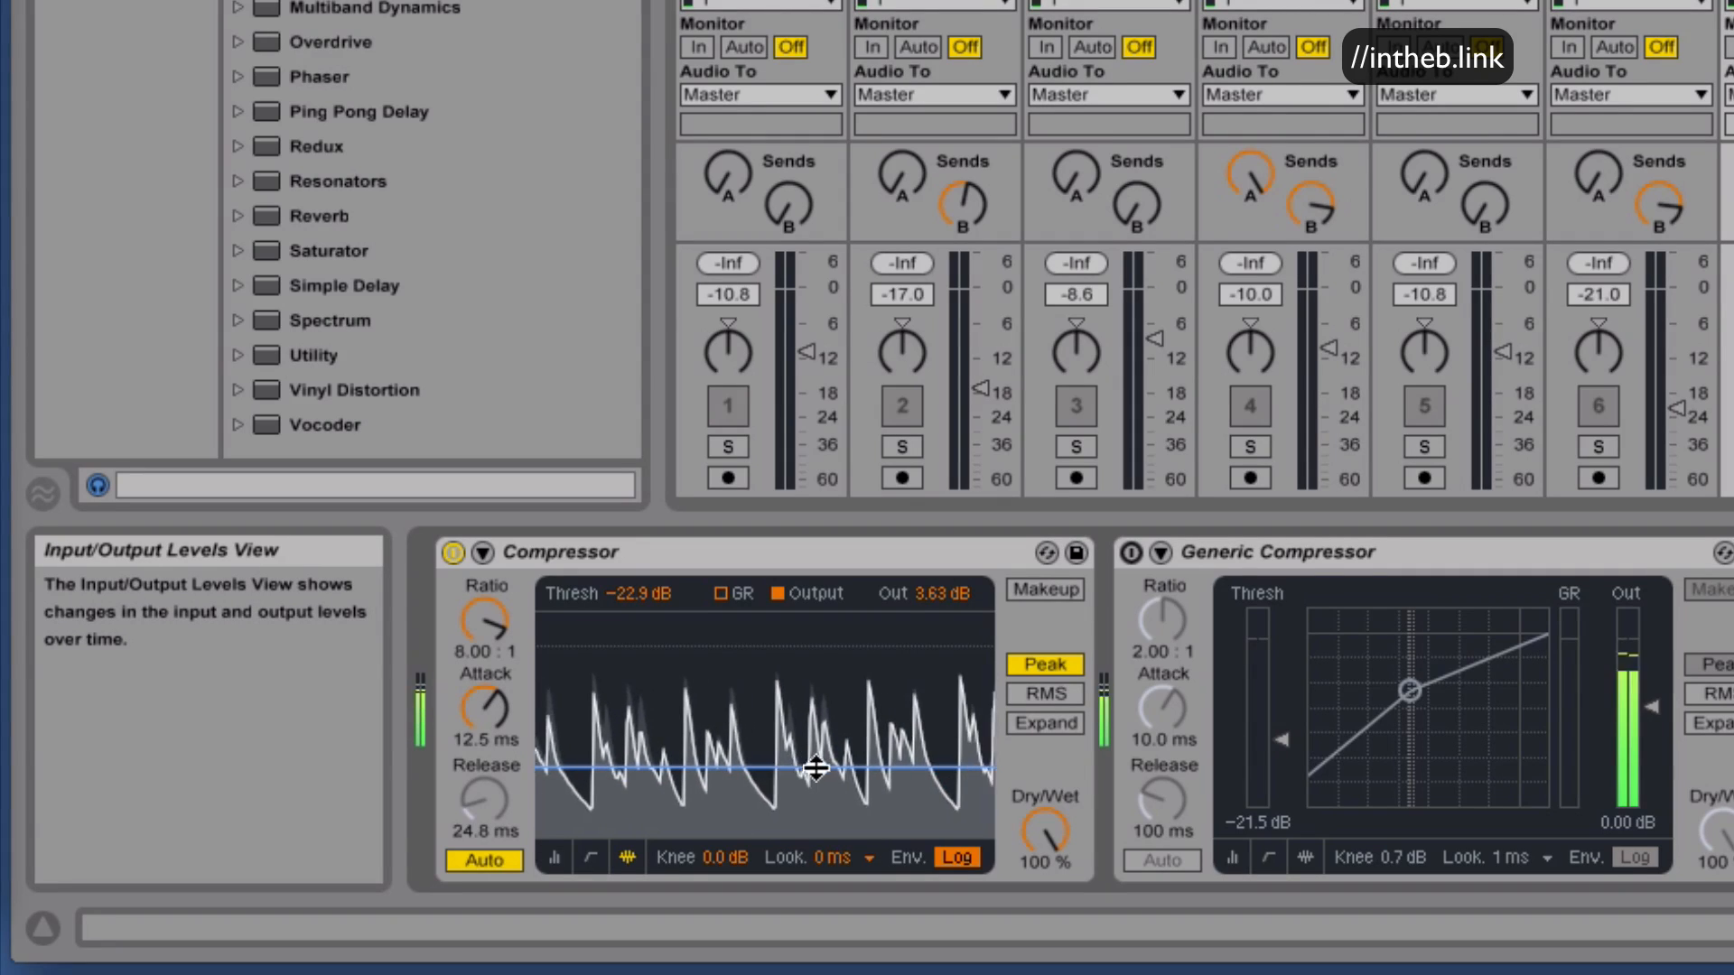
key("space")
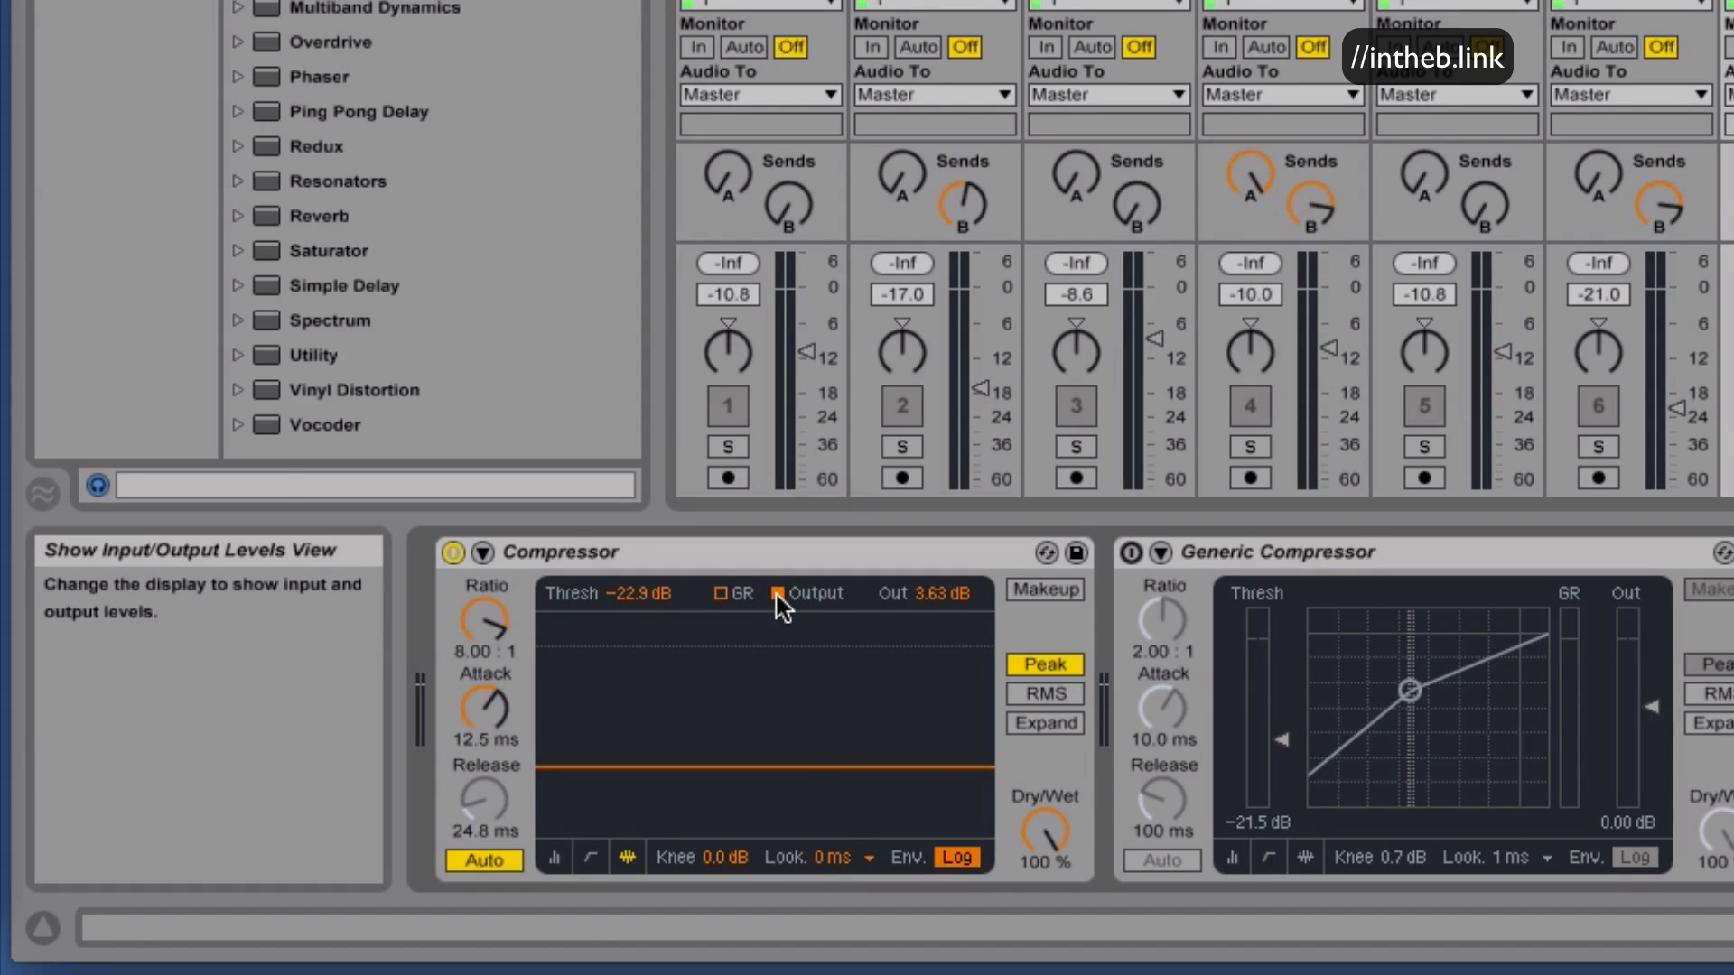
Try the Compressor's RMS mode and change it to Expand mode.
left_click(1048, 693)
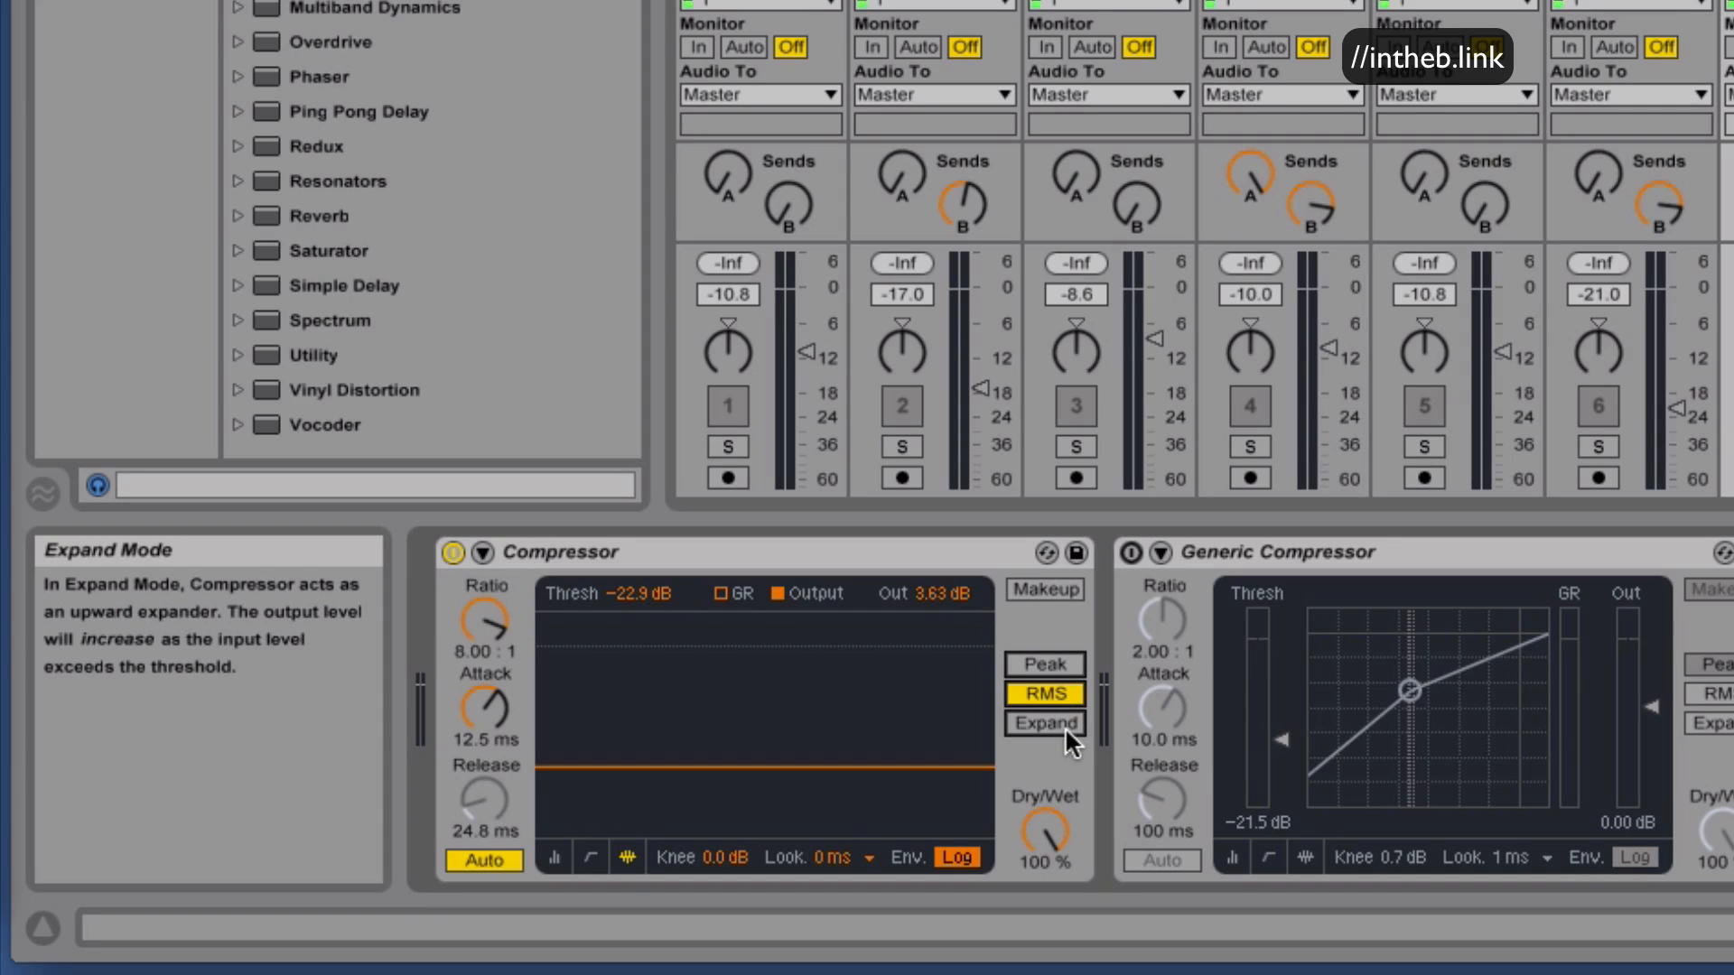
left_click(1046, 723)
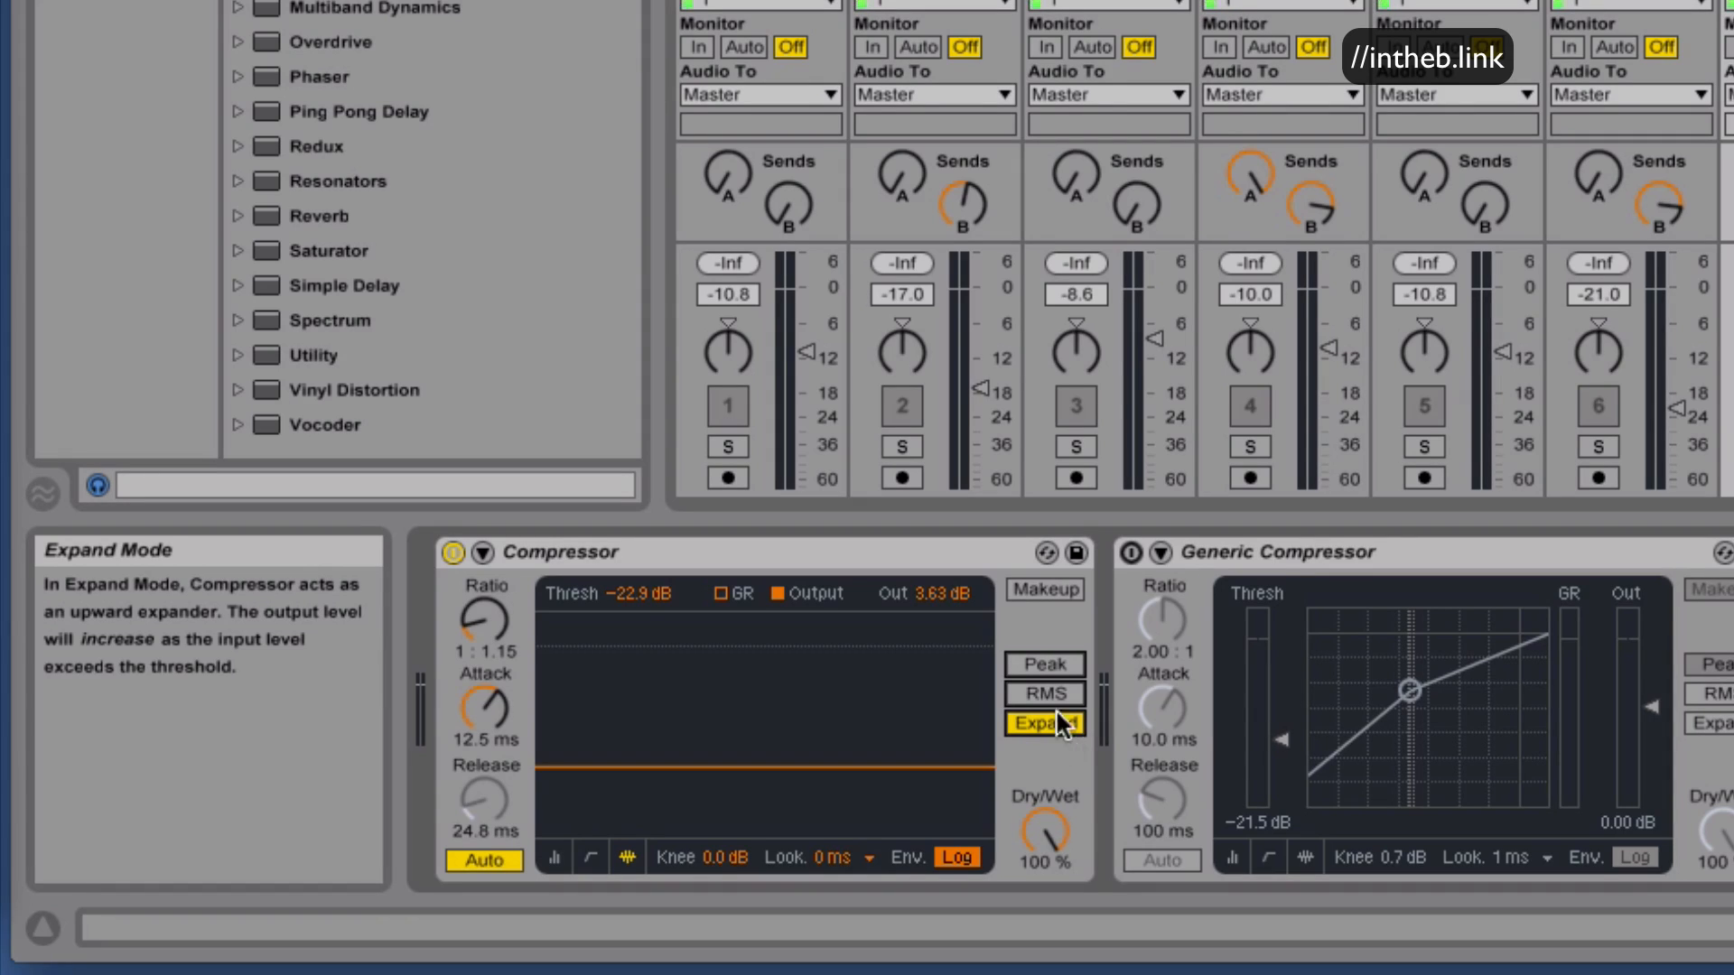
Switch the Compressor to RMS and back to Expand mode, and set the expansion ratio to 1 : 1.00.
left_click(1055, 666)
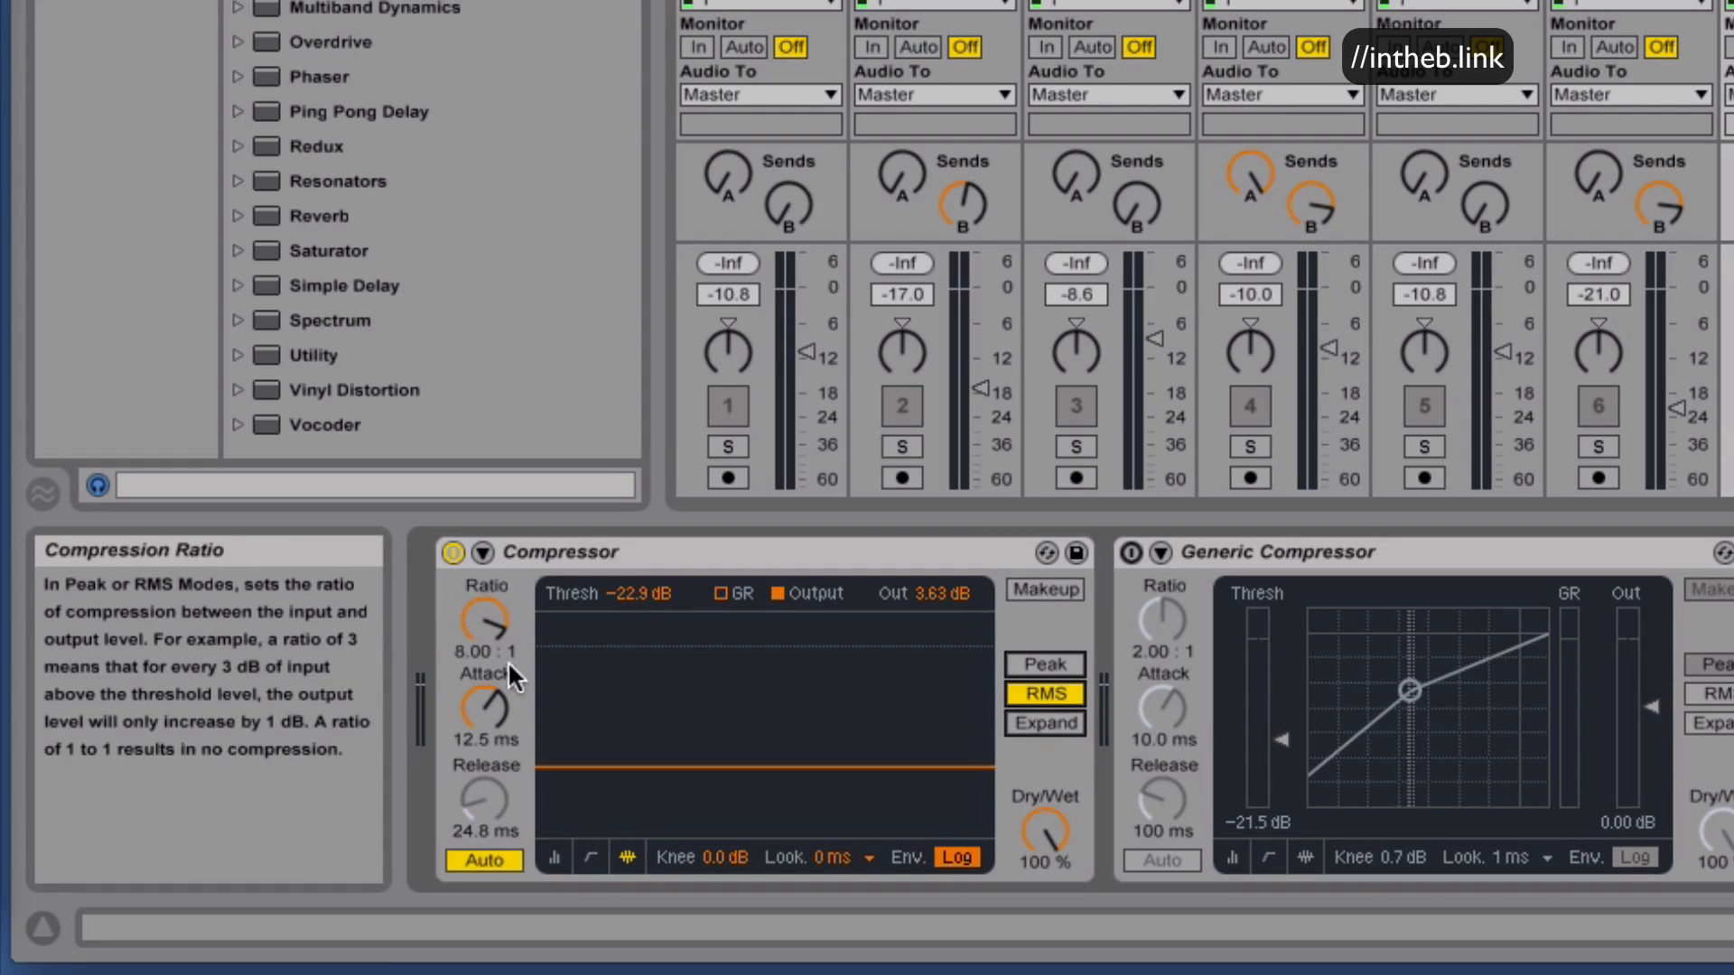
left_click(1045, 723)
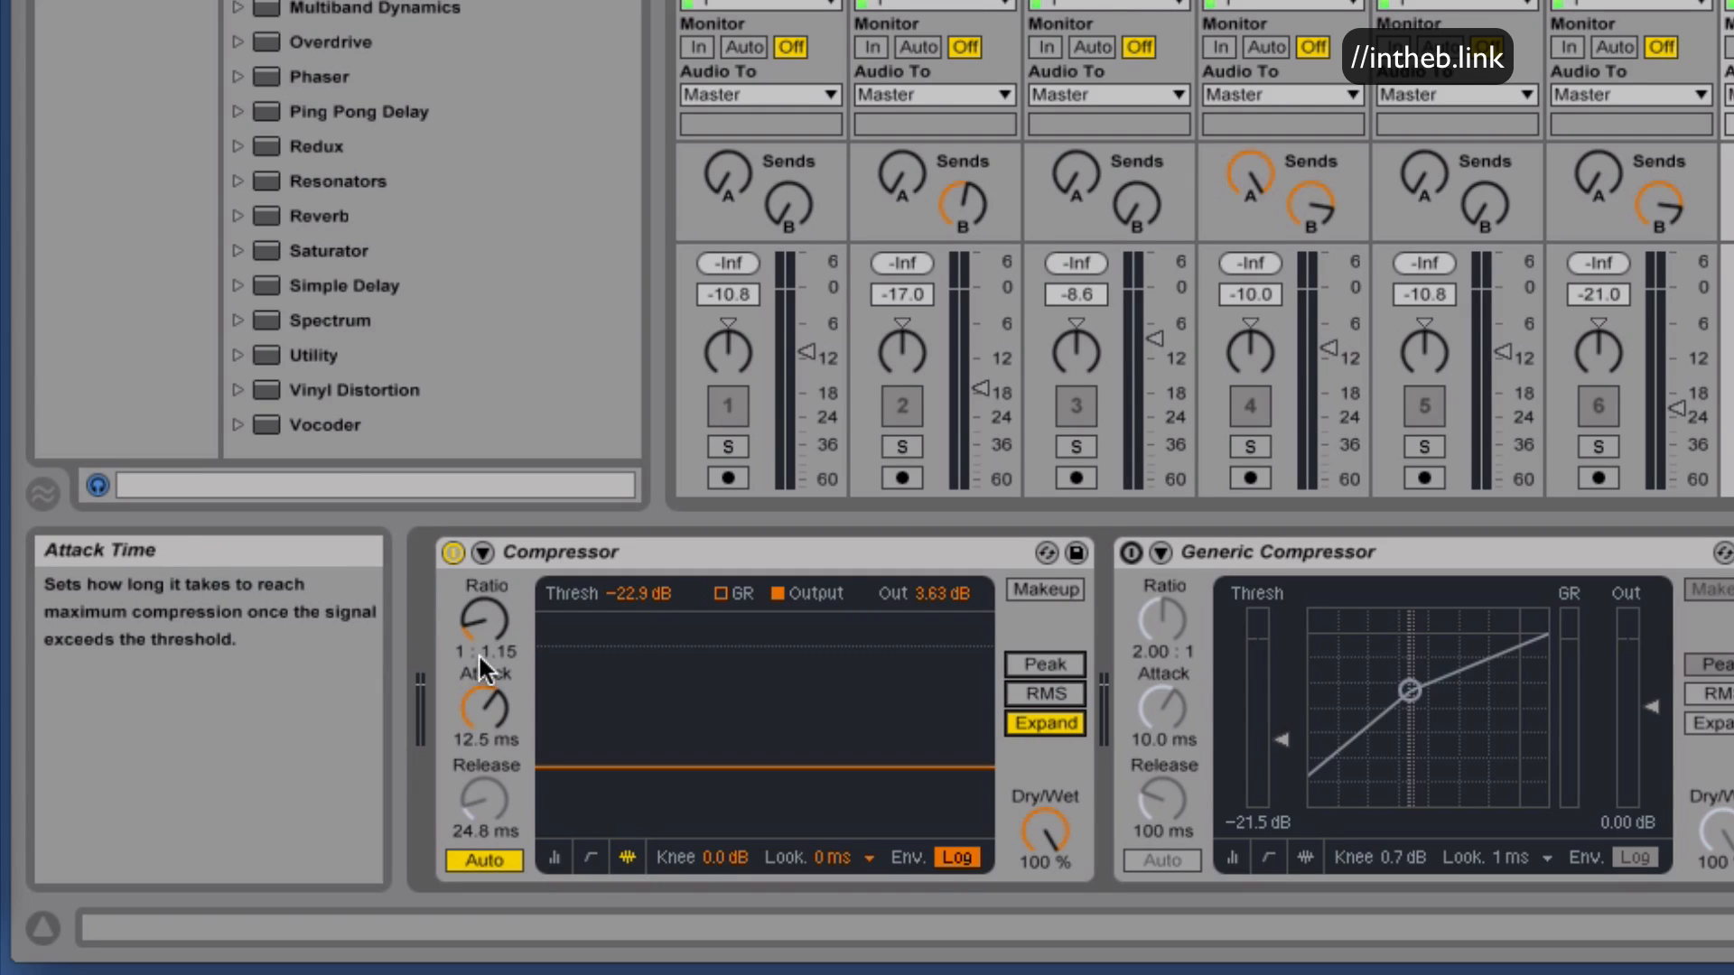
mouse_move(474, 622)
left_mouse_down()
mouse_move(473, 595)
mouse_move(473, 641)
mouse_move(473, 592)
mouse_move(473, 641)
left_mouse_up()
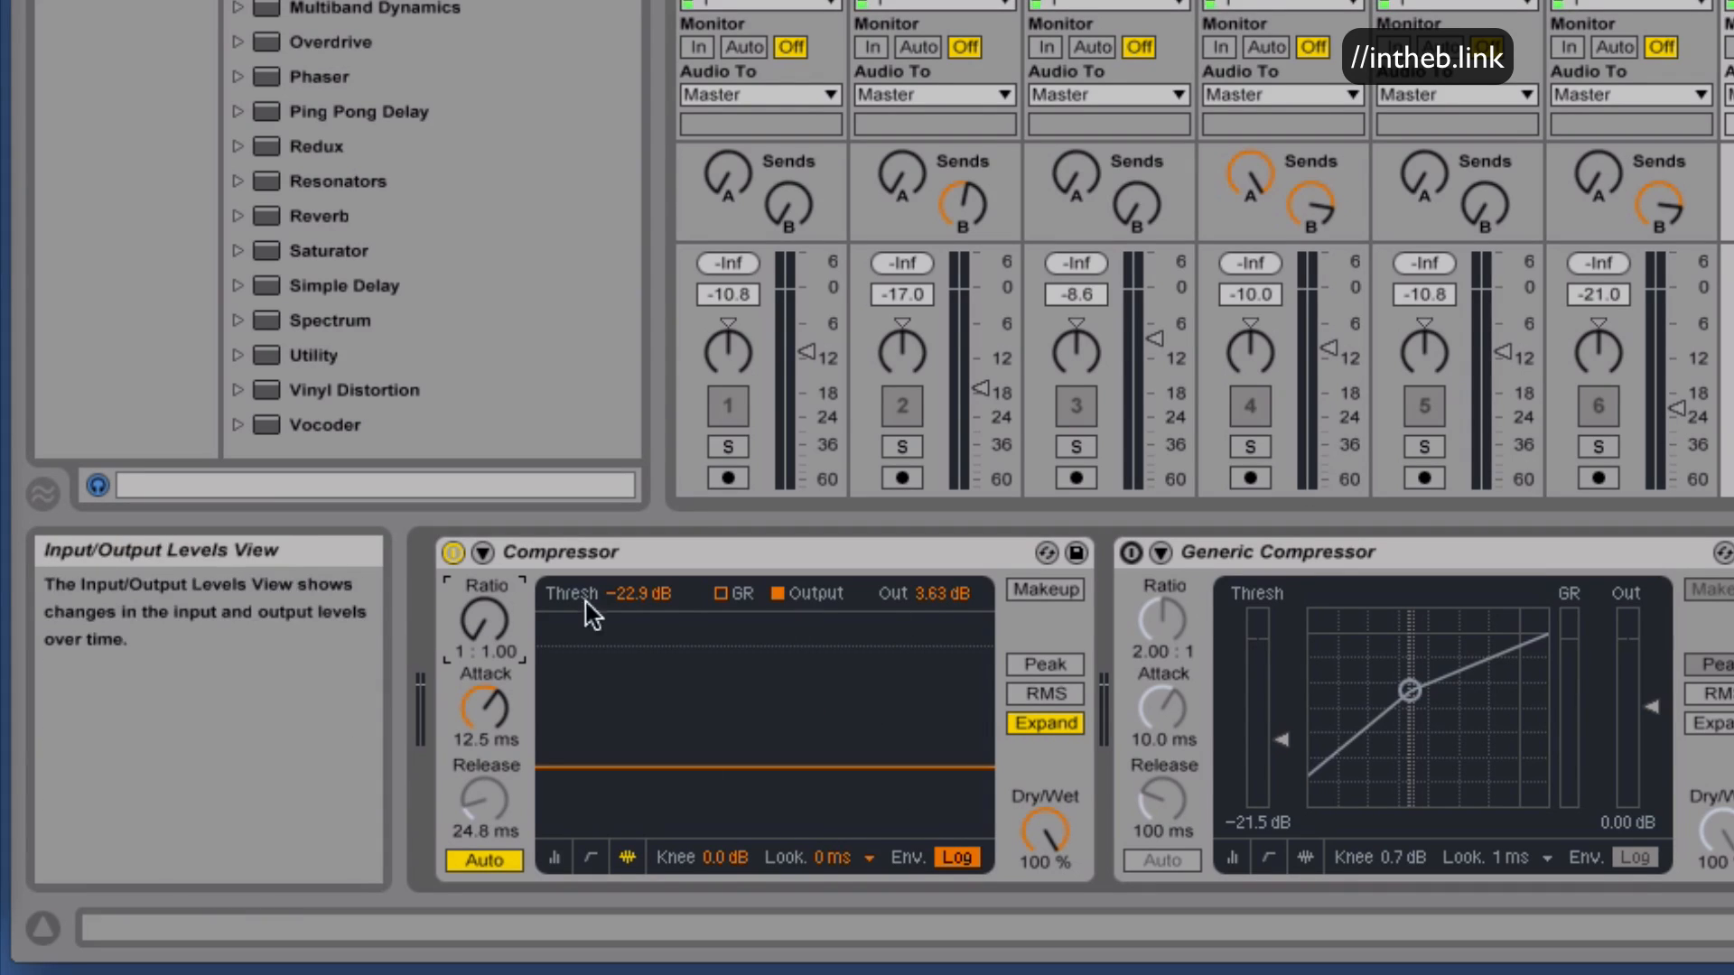
Bypass and re-enable the Compressor during playback, show gain reduction, and try thresholds of about -27.0 dB and -5.71 dB.
left_click(452, 553)
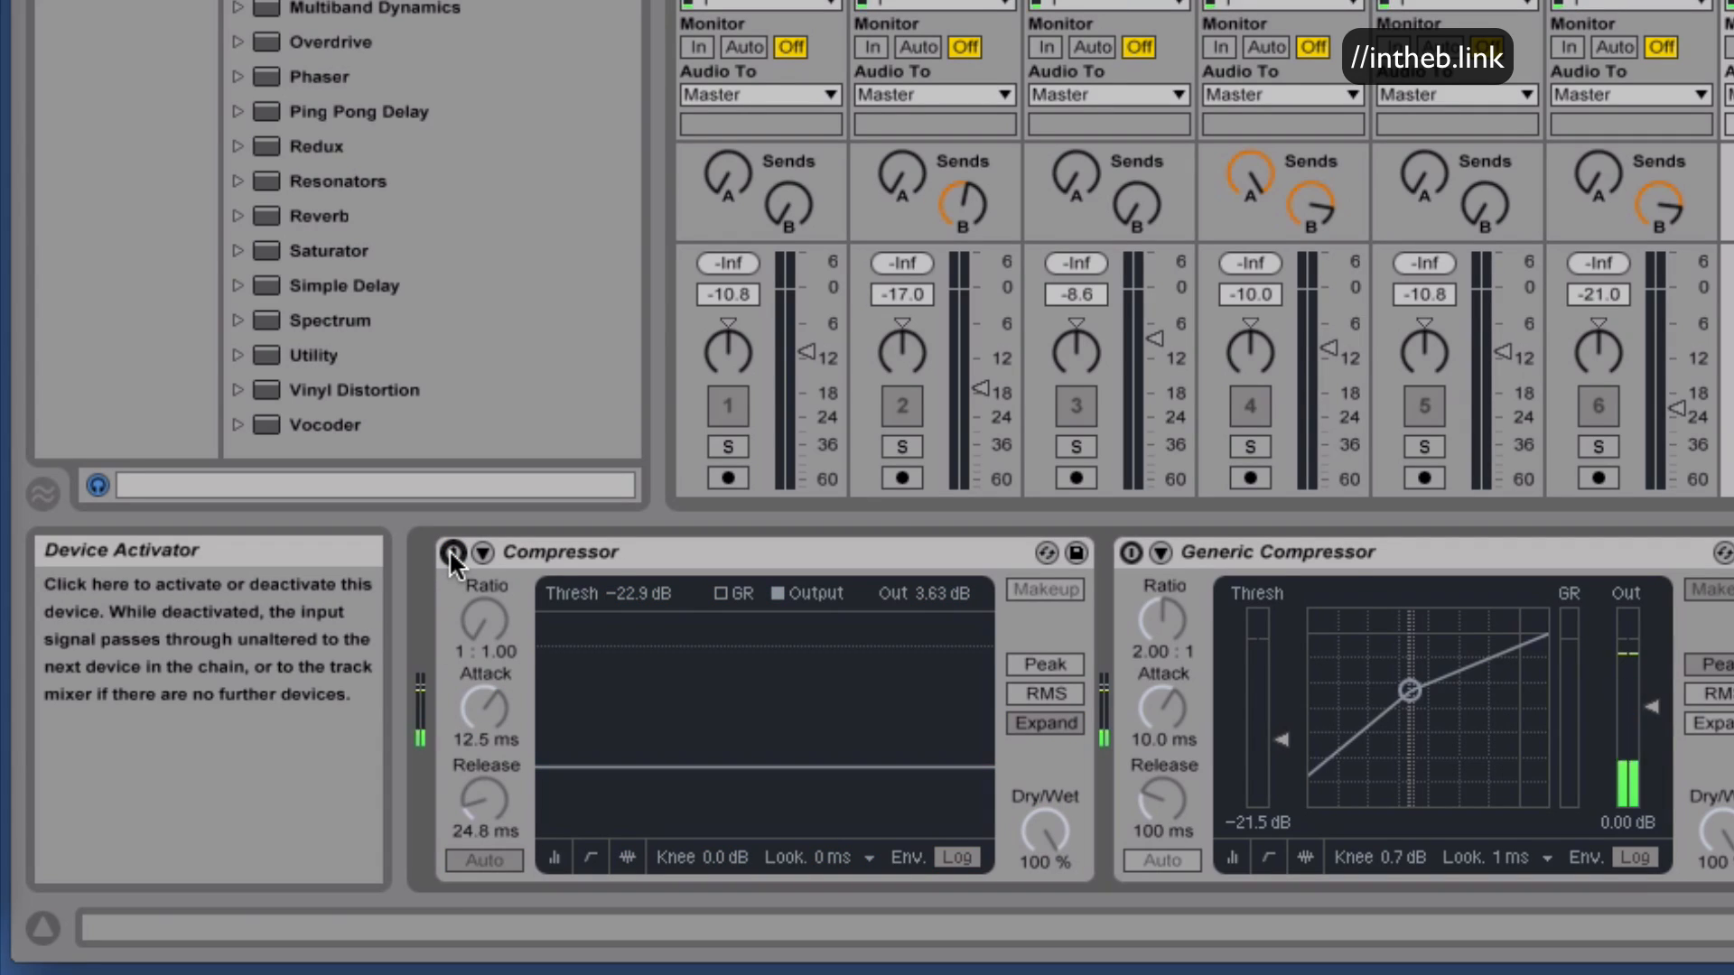
left_click(452, 552)
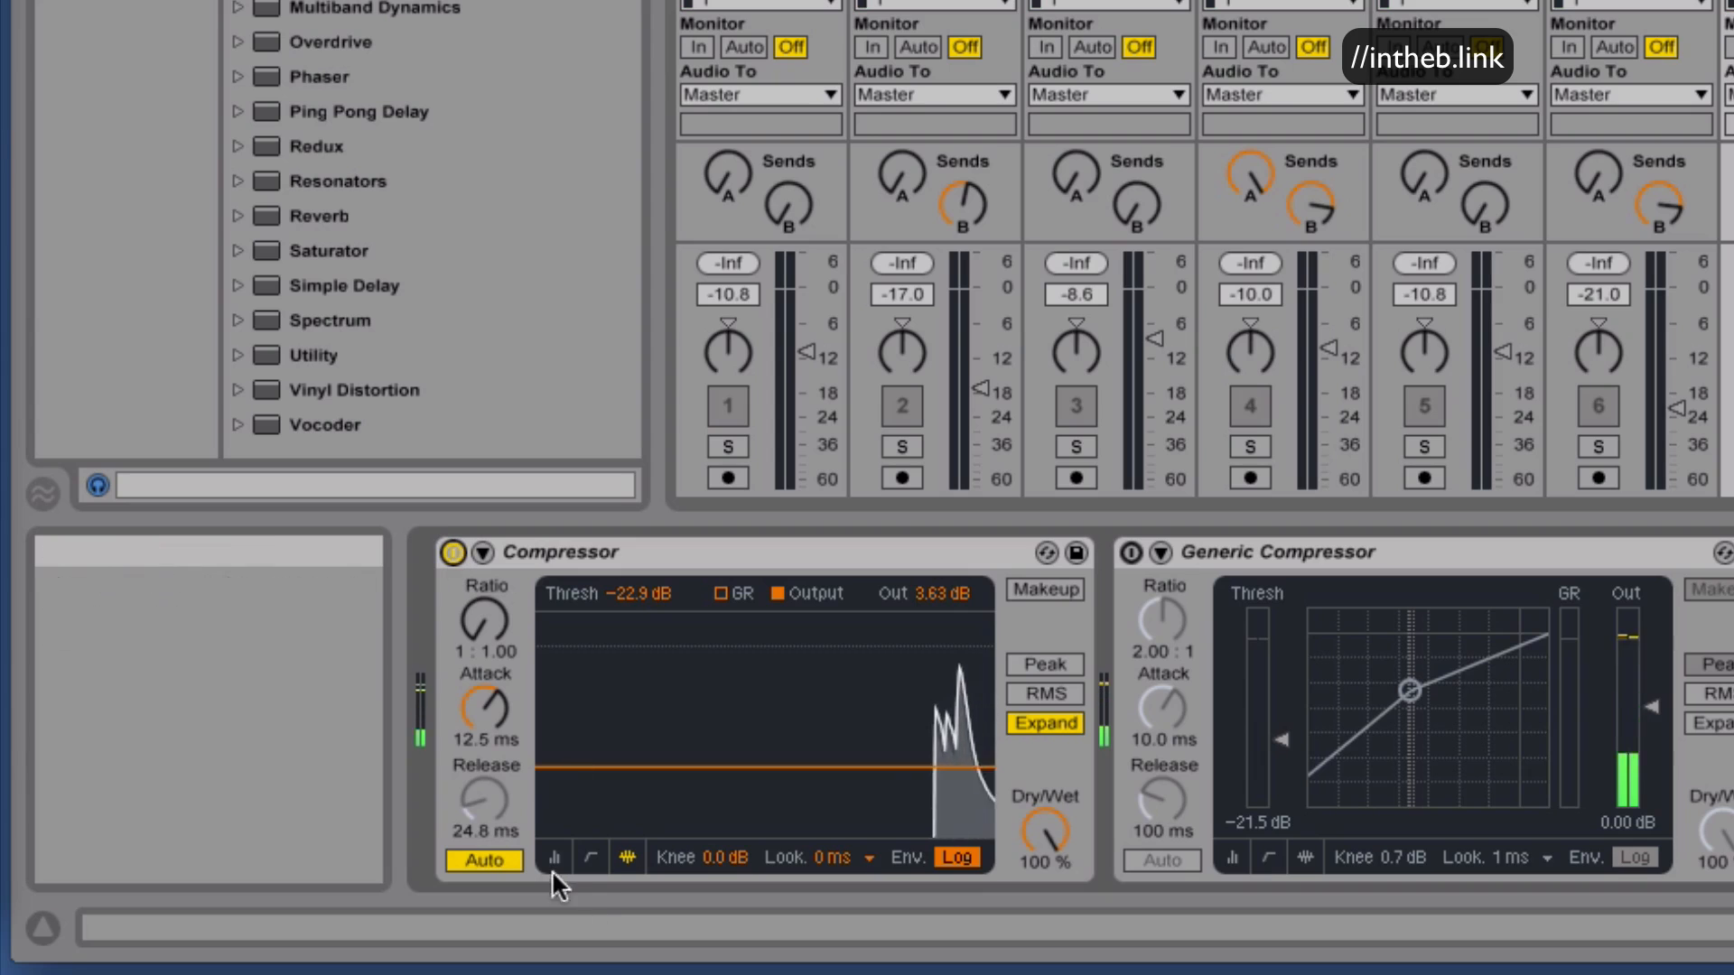
left_click_drag(616, 763, 617, 732)
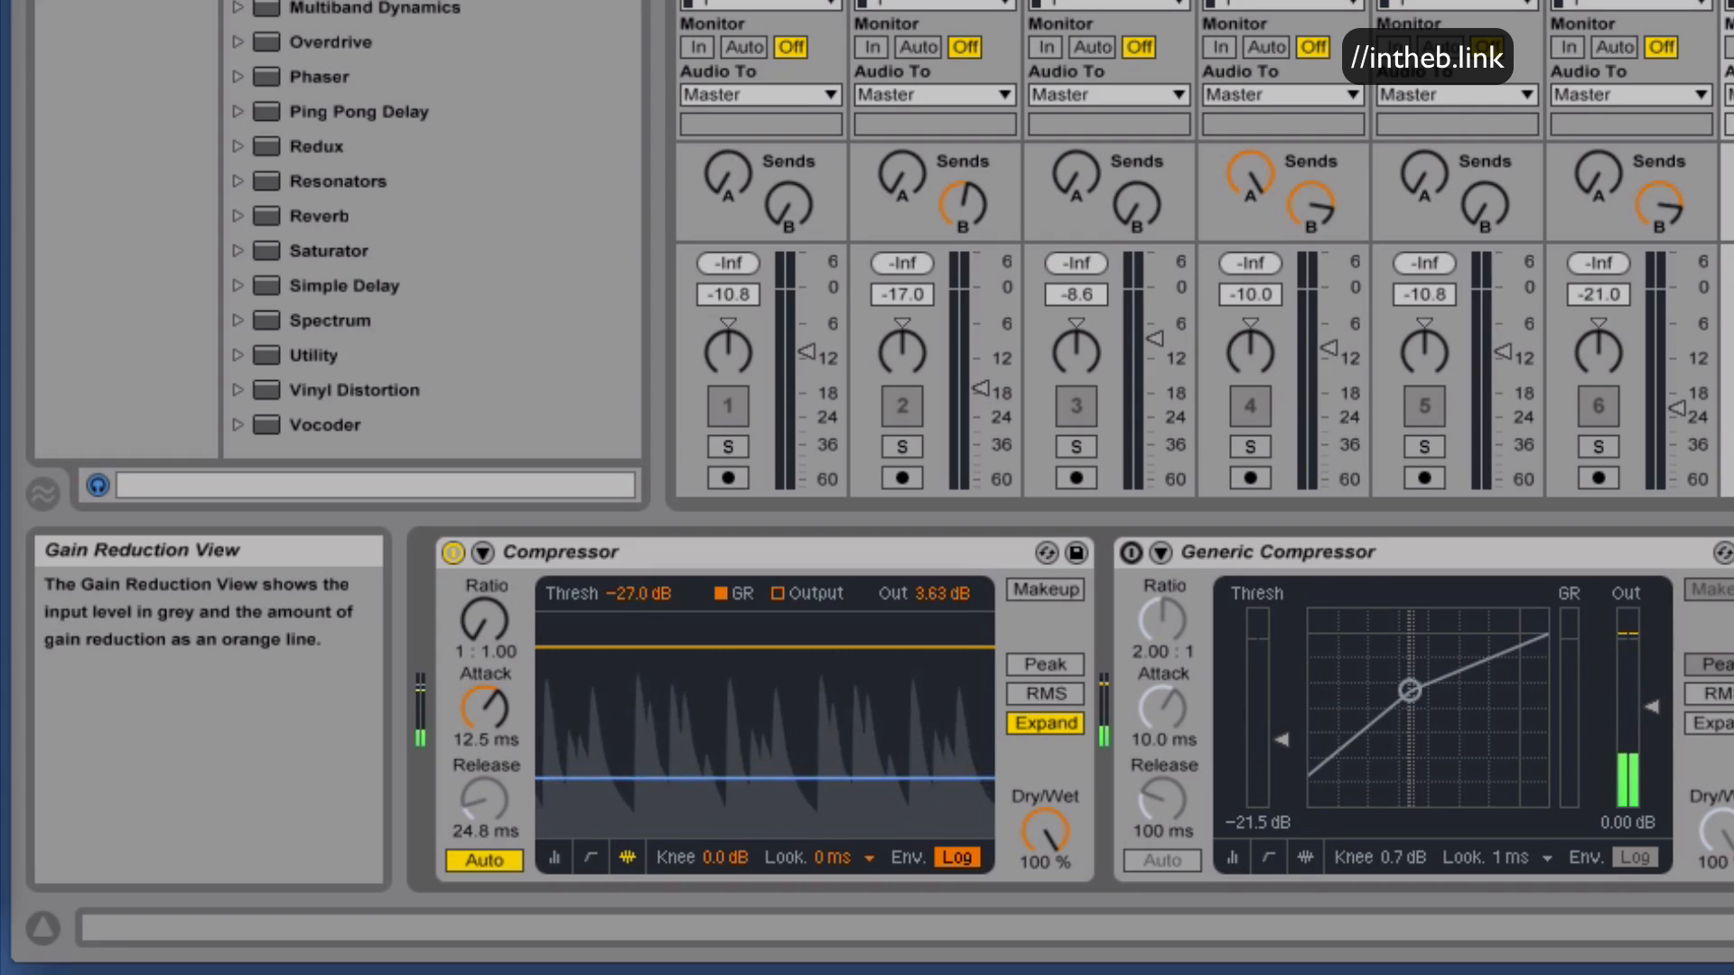
left_click_drag(723, 800, 723, 678)
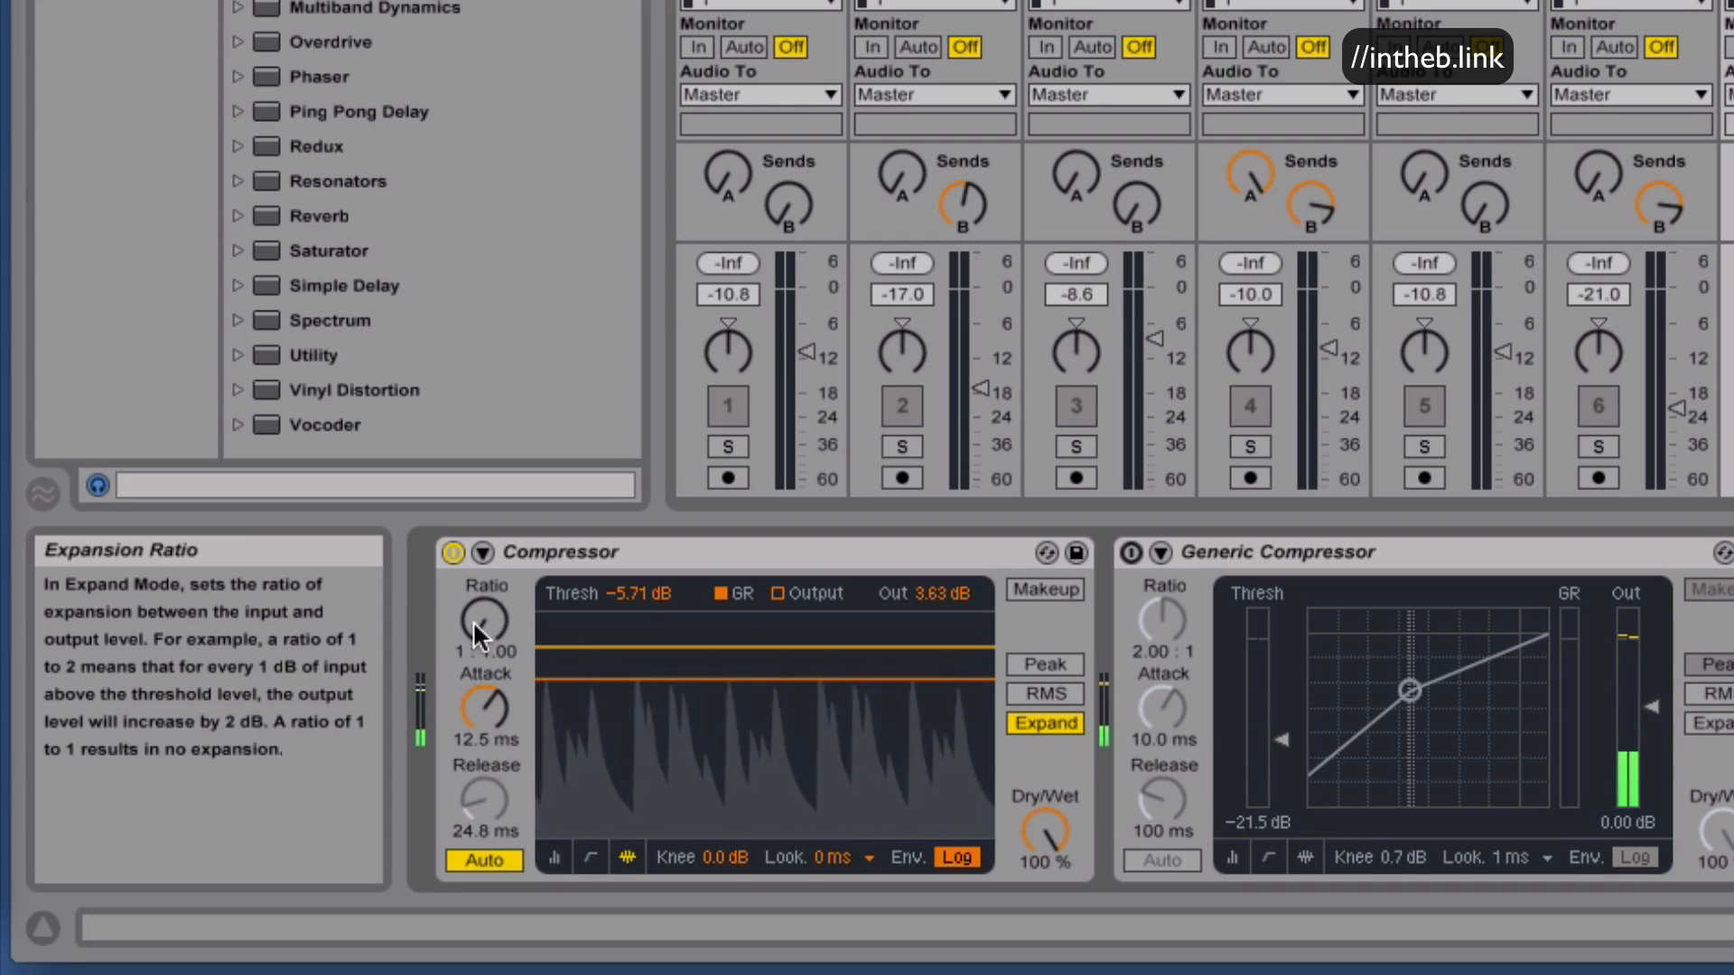
Set the expansion ratio to 1 : 2.00, the threshold to about -24.1 dB and the output to -4.50 dB.
left_click_drag(474, 620, 474, 598)
left_click_drag(651, 681, 650, 772)
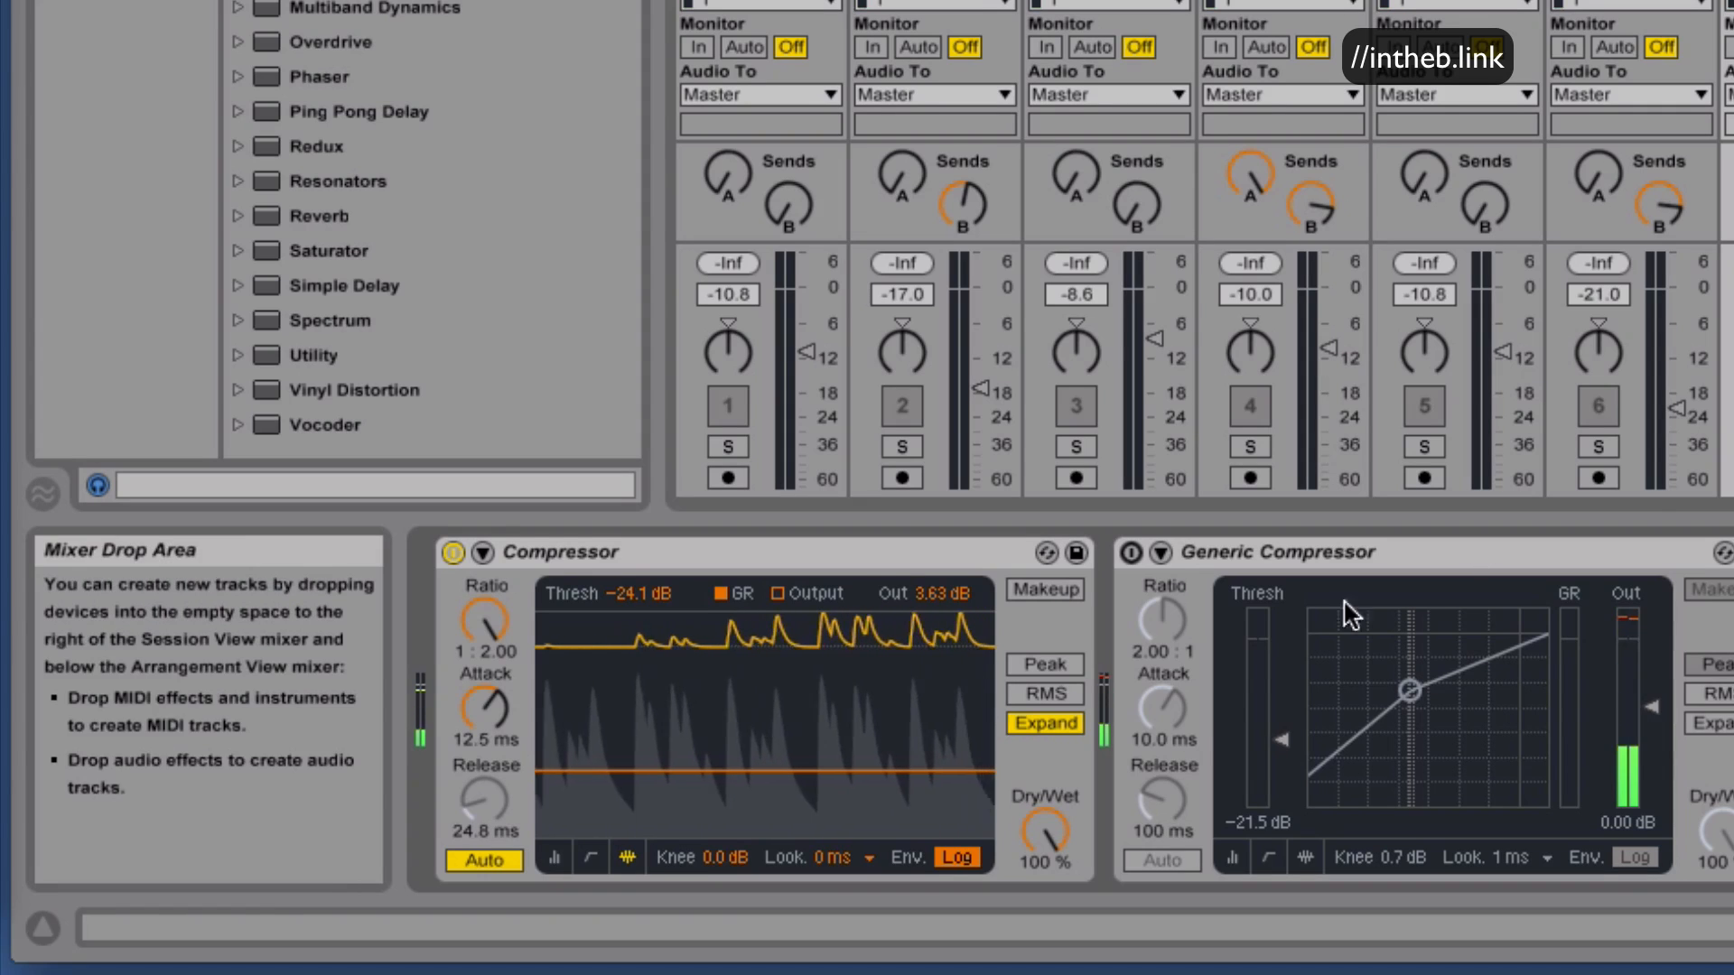
left_click_drag(939, 592, 939, 626)
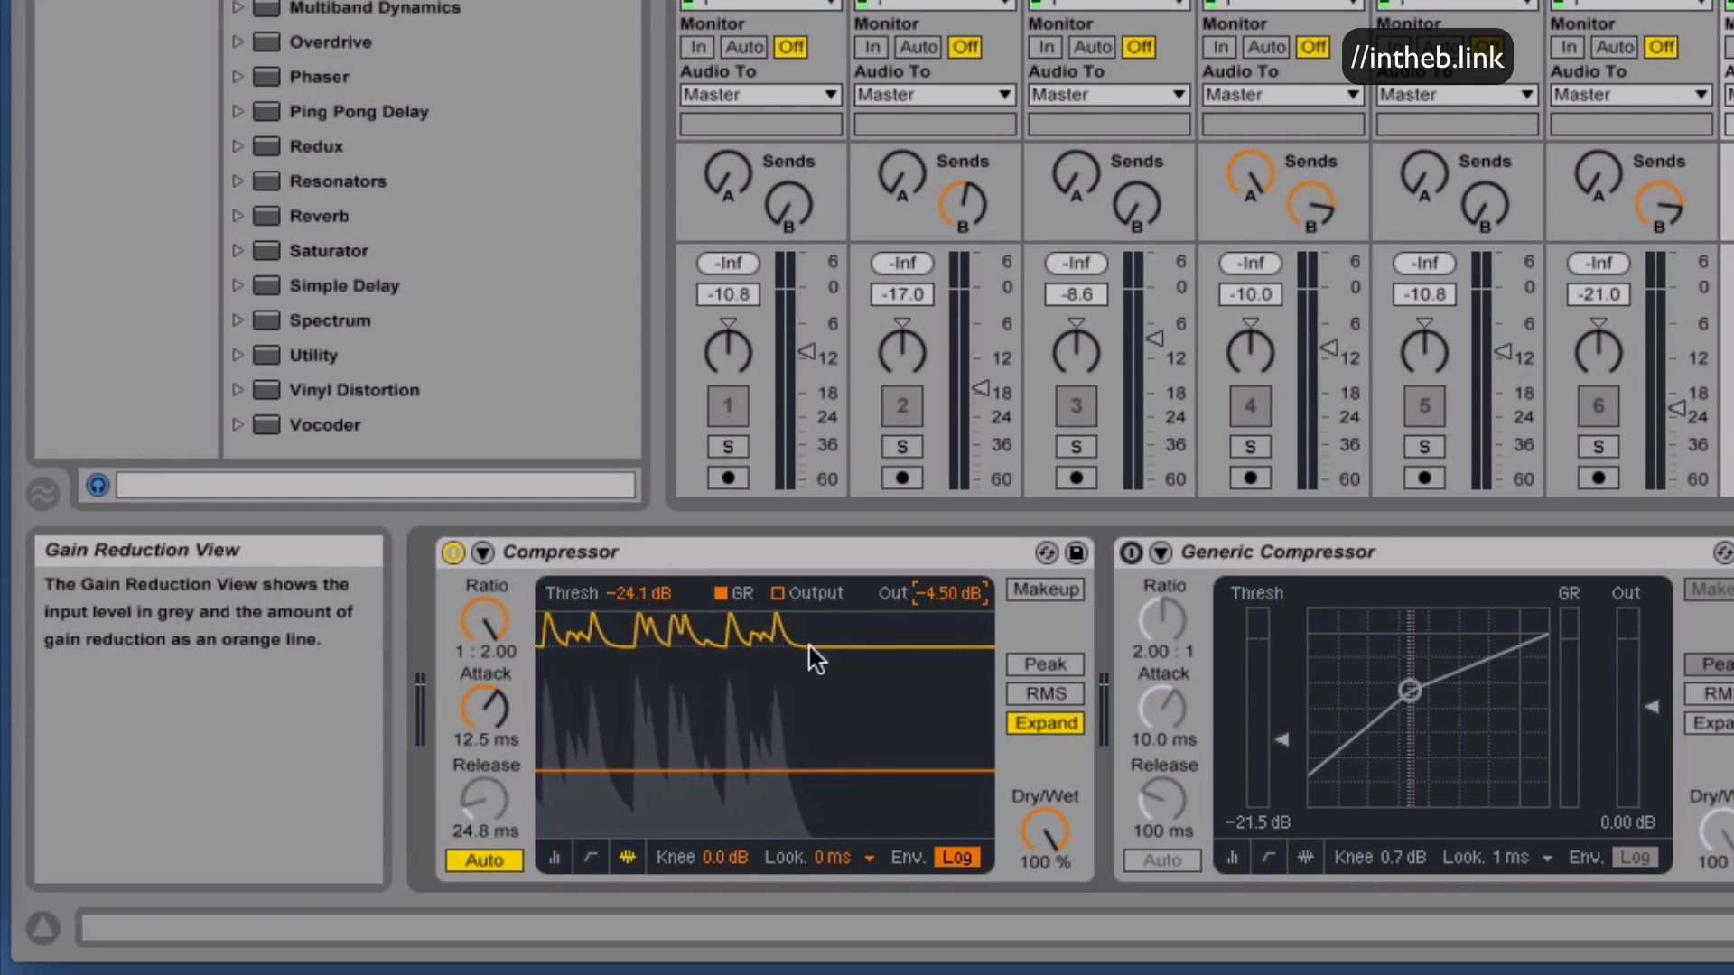
Unsolo the drum track, look through the devices on tracks 4, 3 and 2, and audition track 2 soloed.
scroll(789, 753, "right", 1)
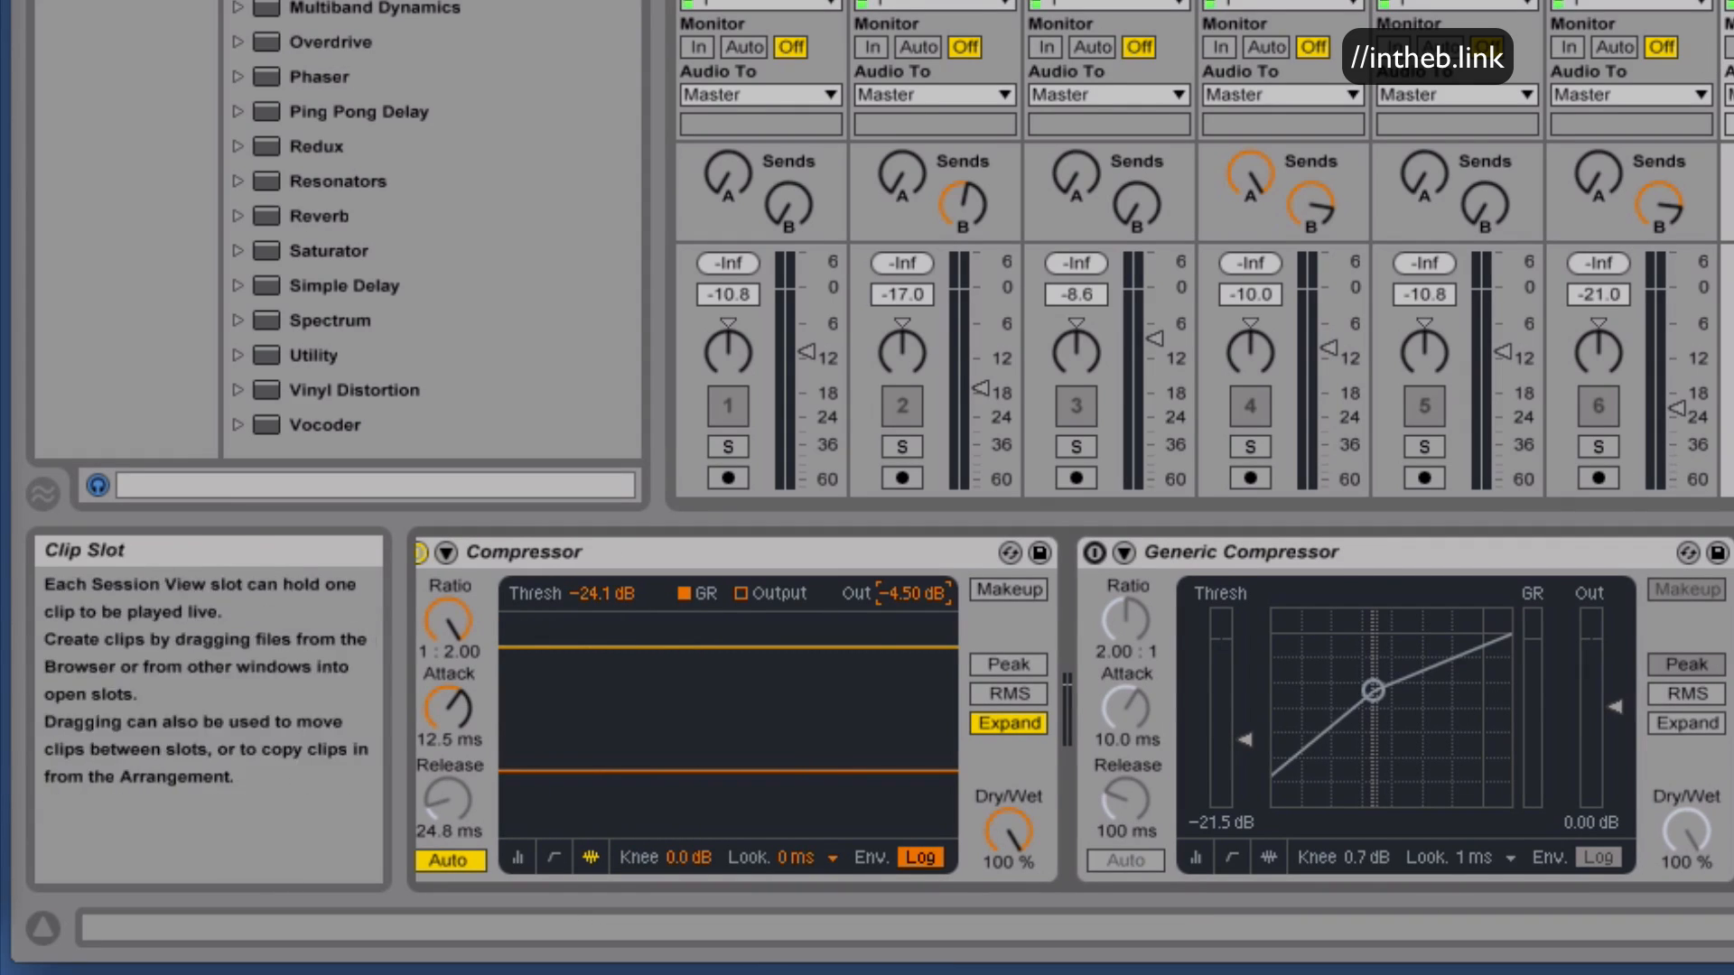
left_click(1733, 447)
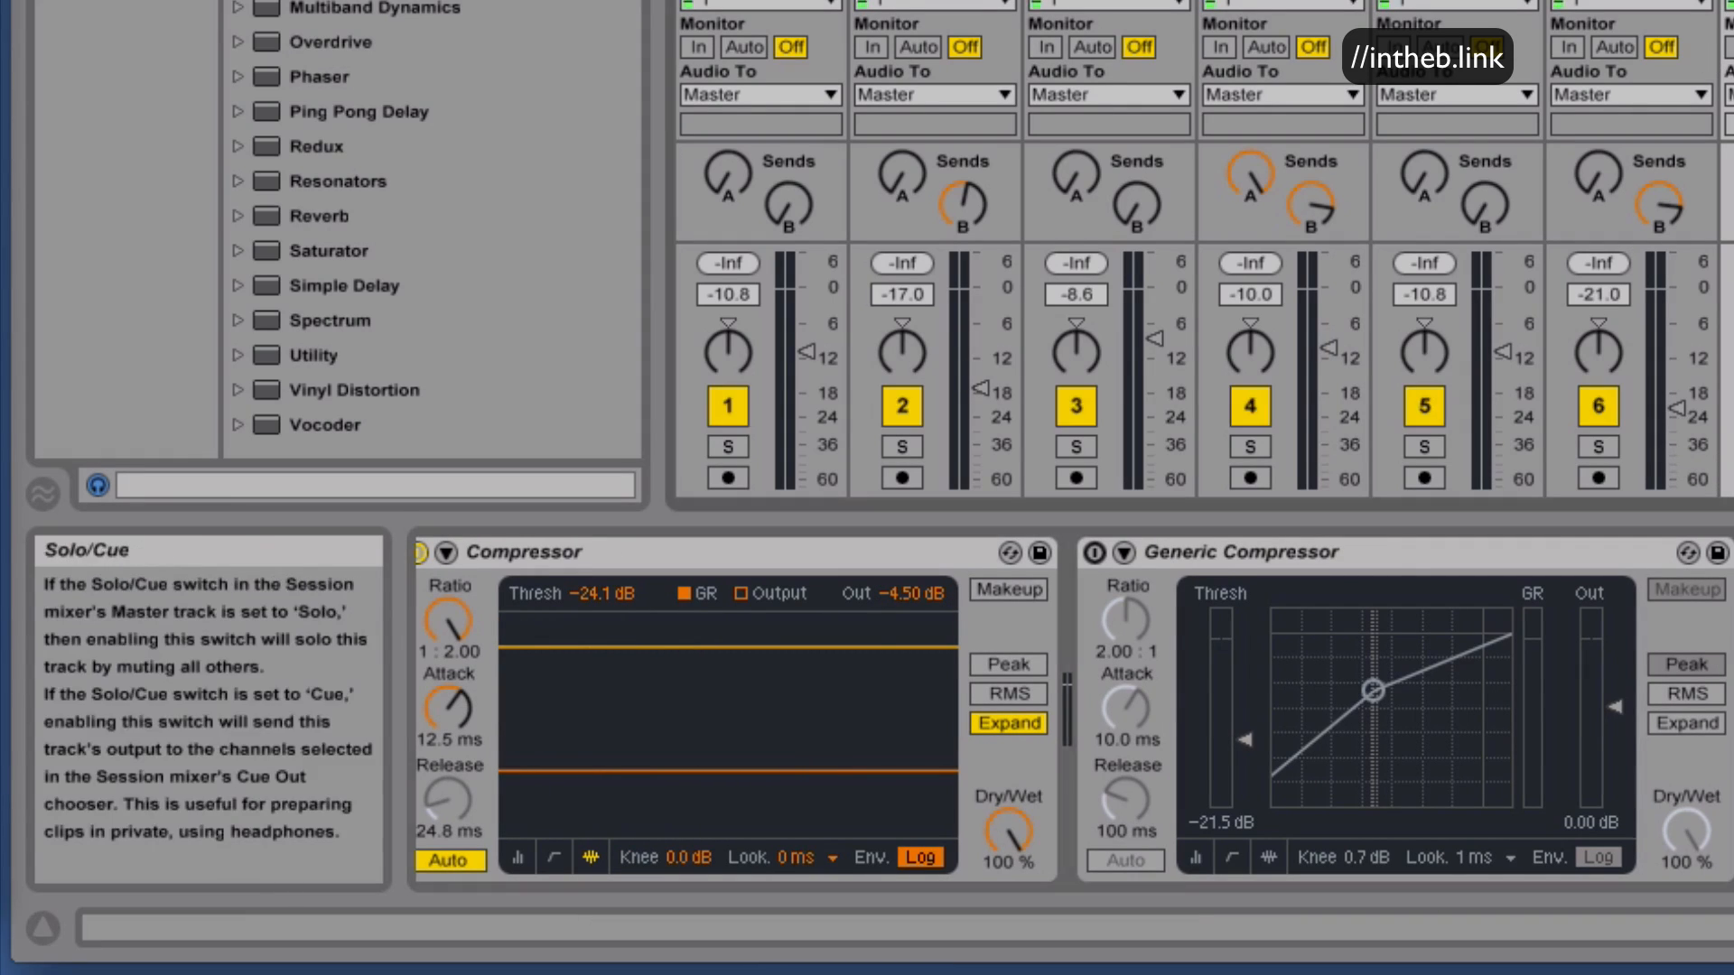
left_click(1282, 2)
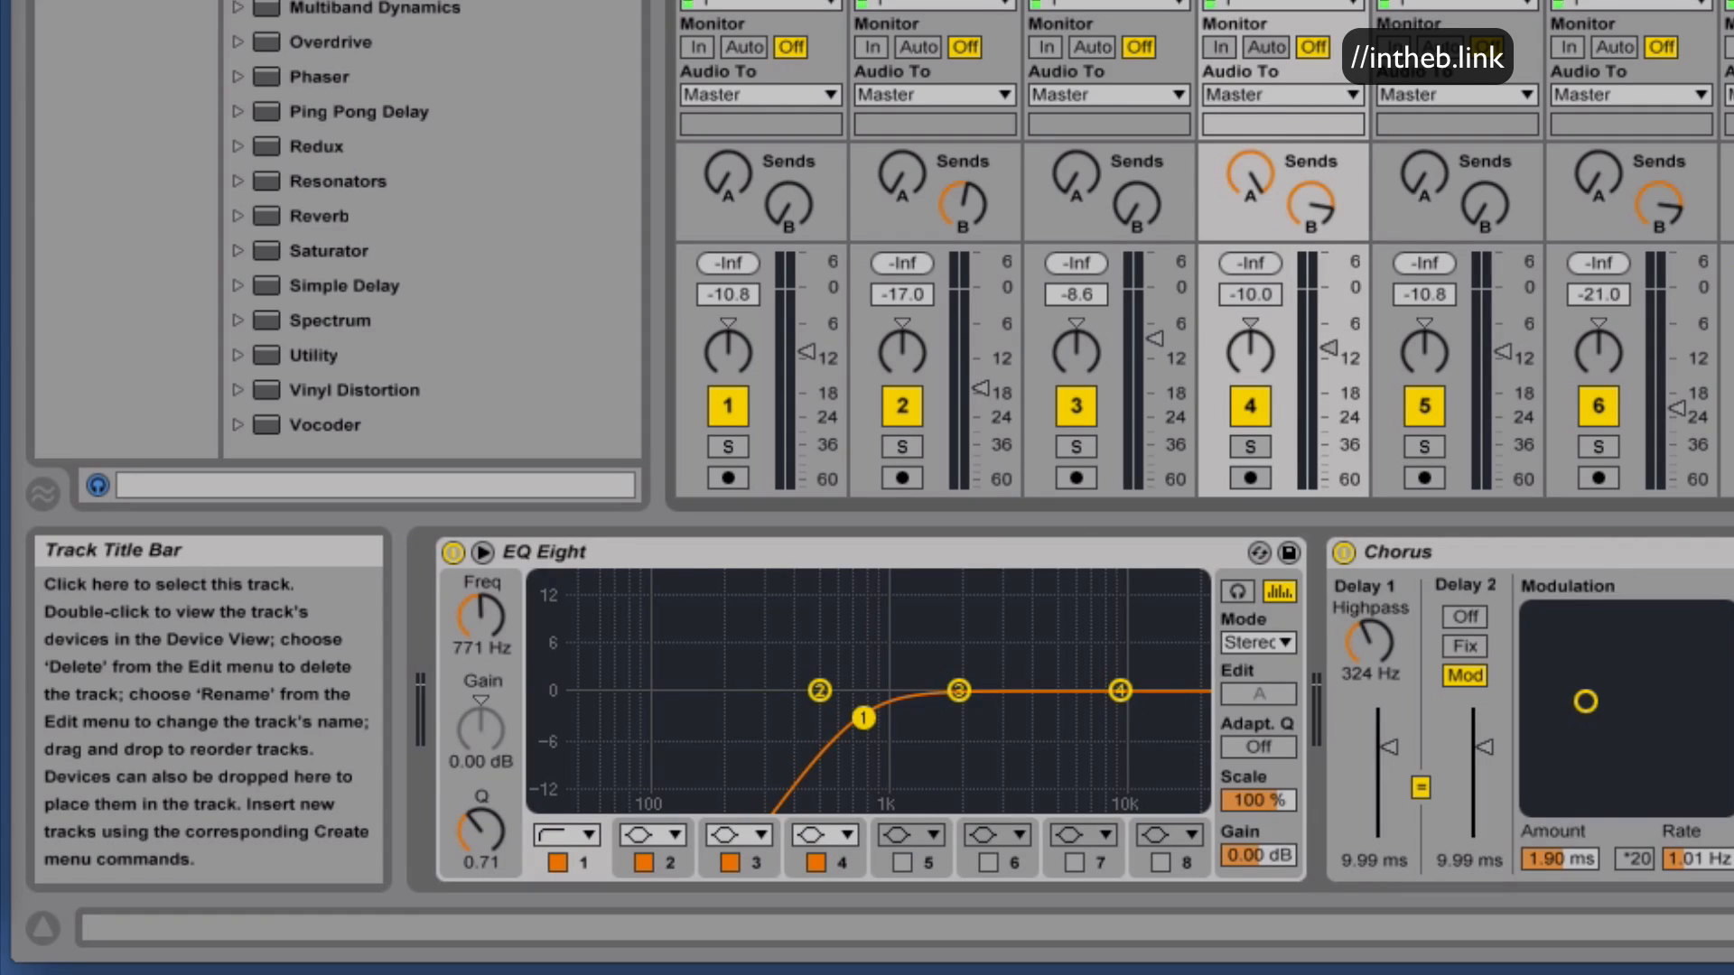
left_click(1108, 2)
left_click(936, 2)
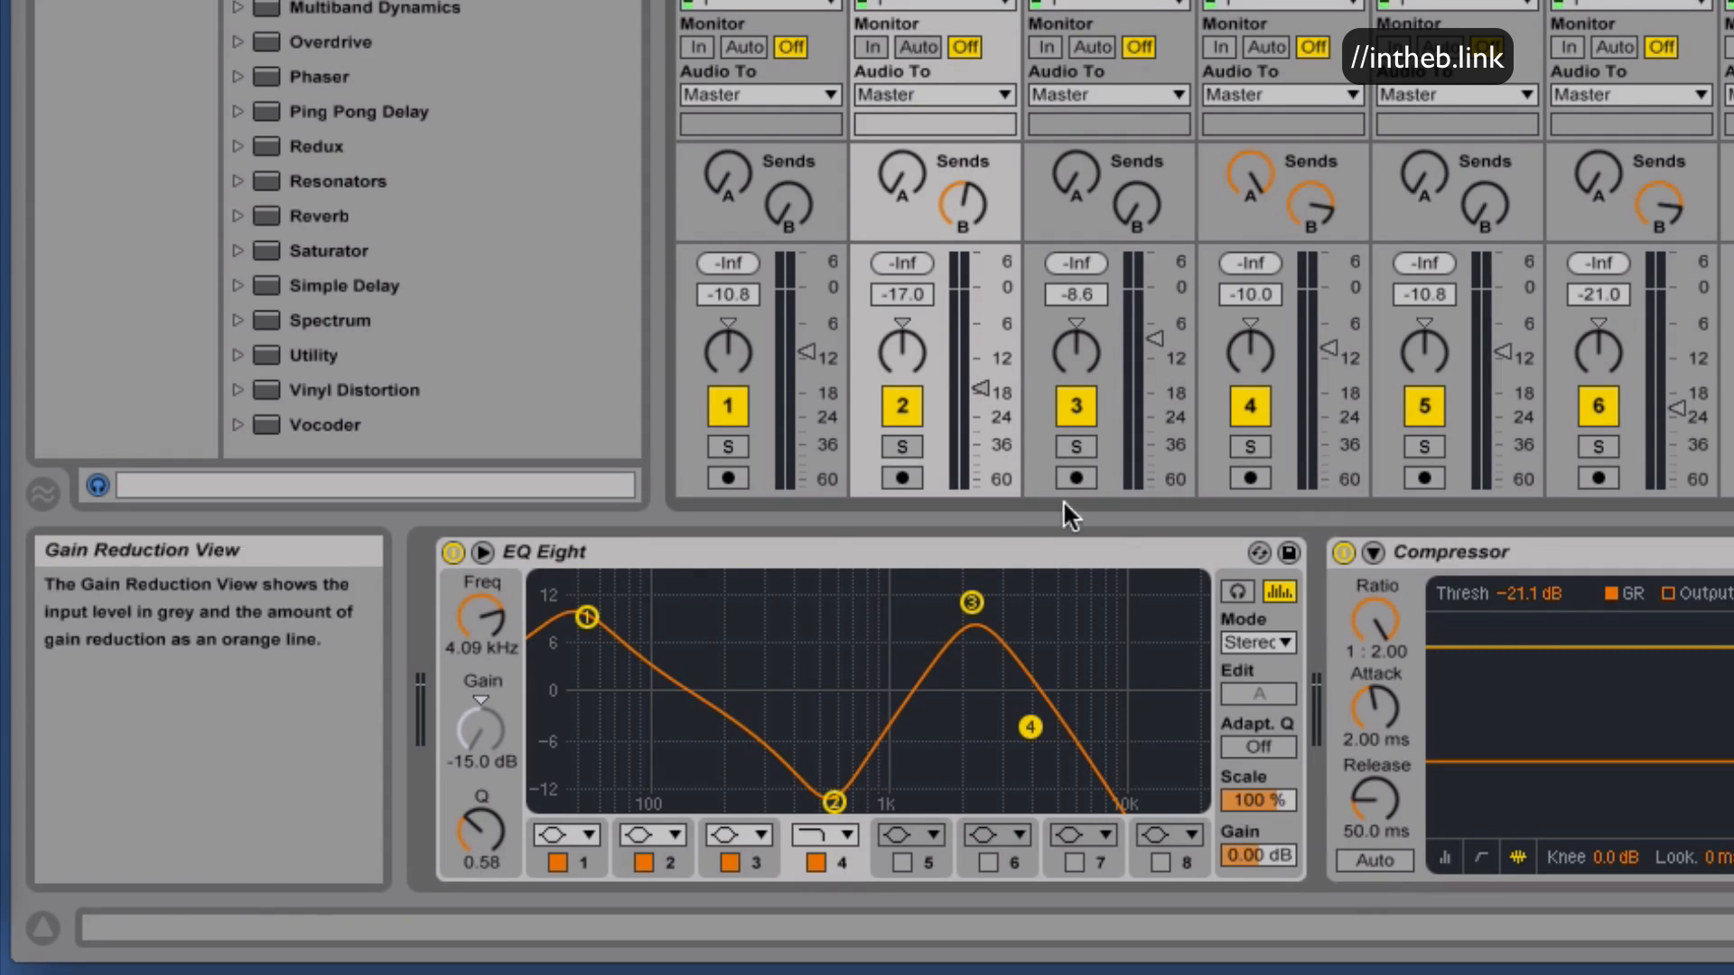
left_click(900, 447)
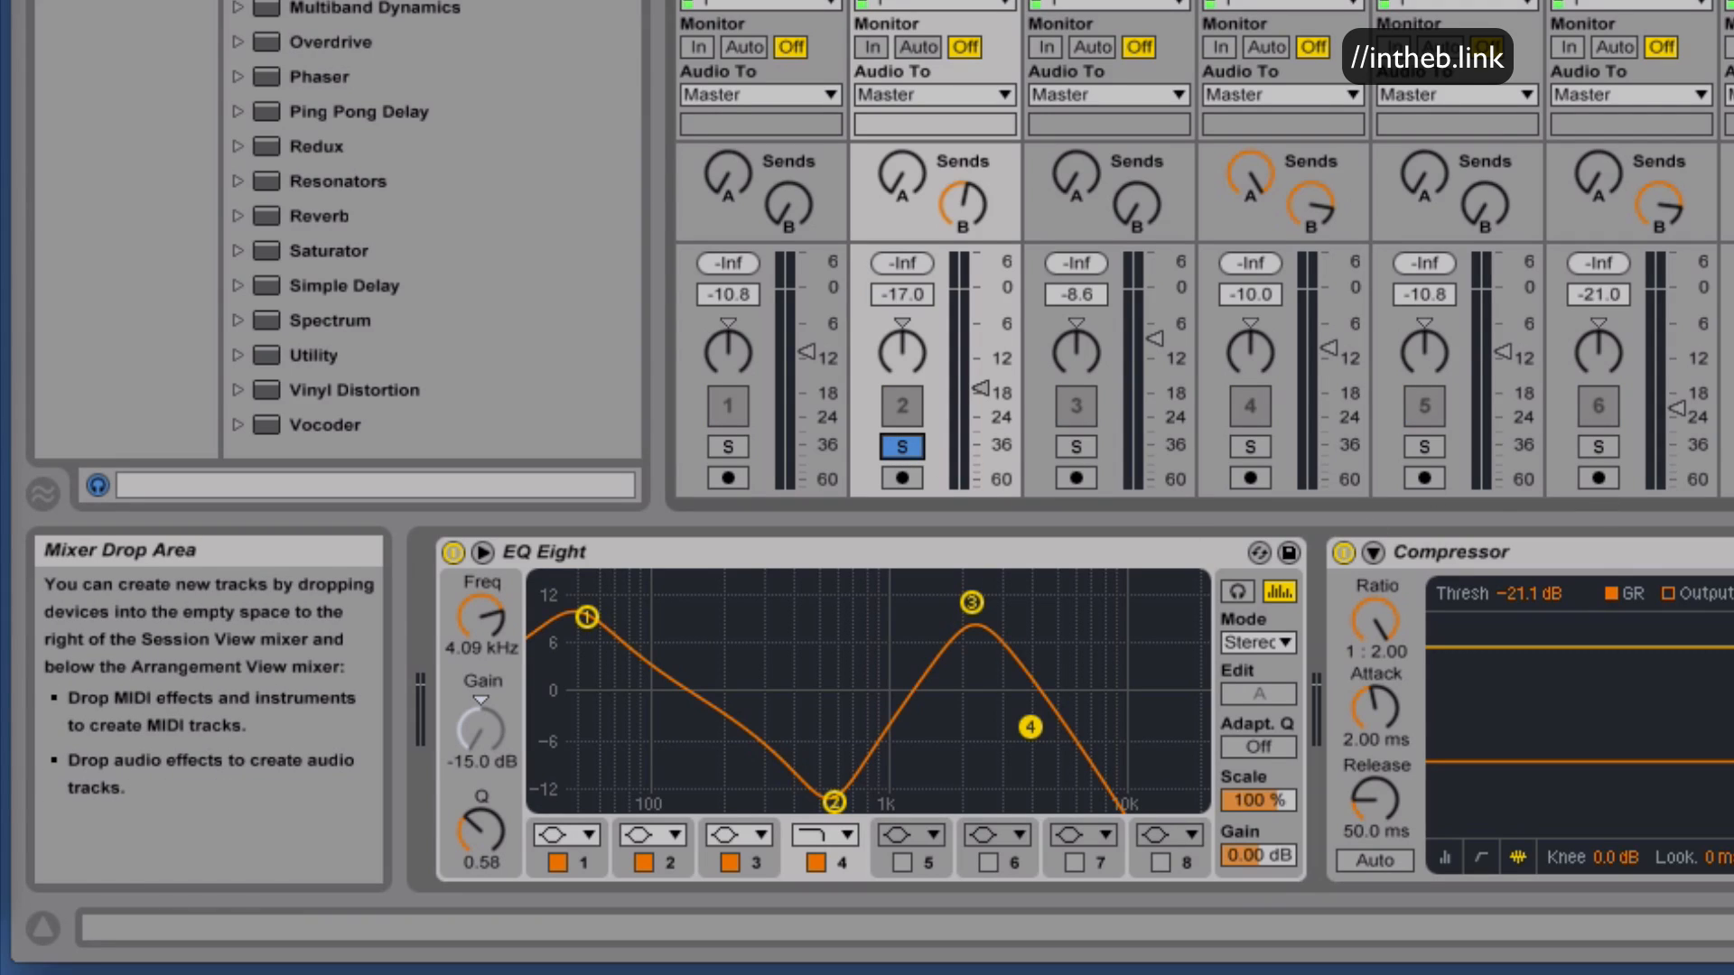
left_click(863, 2)
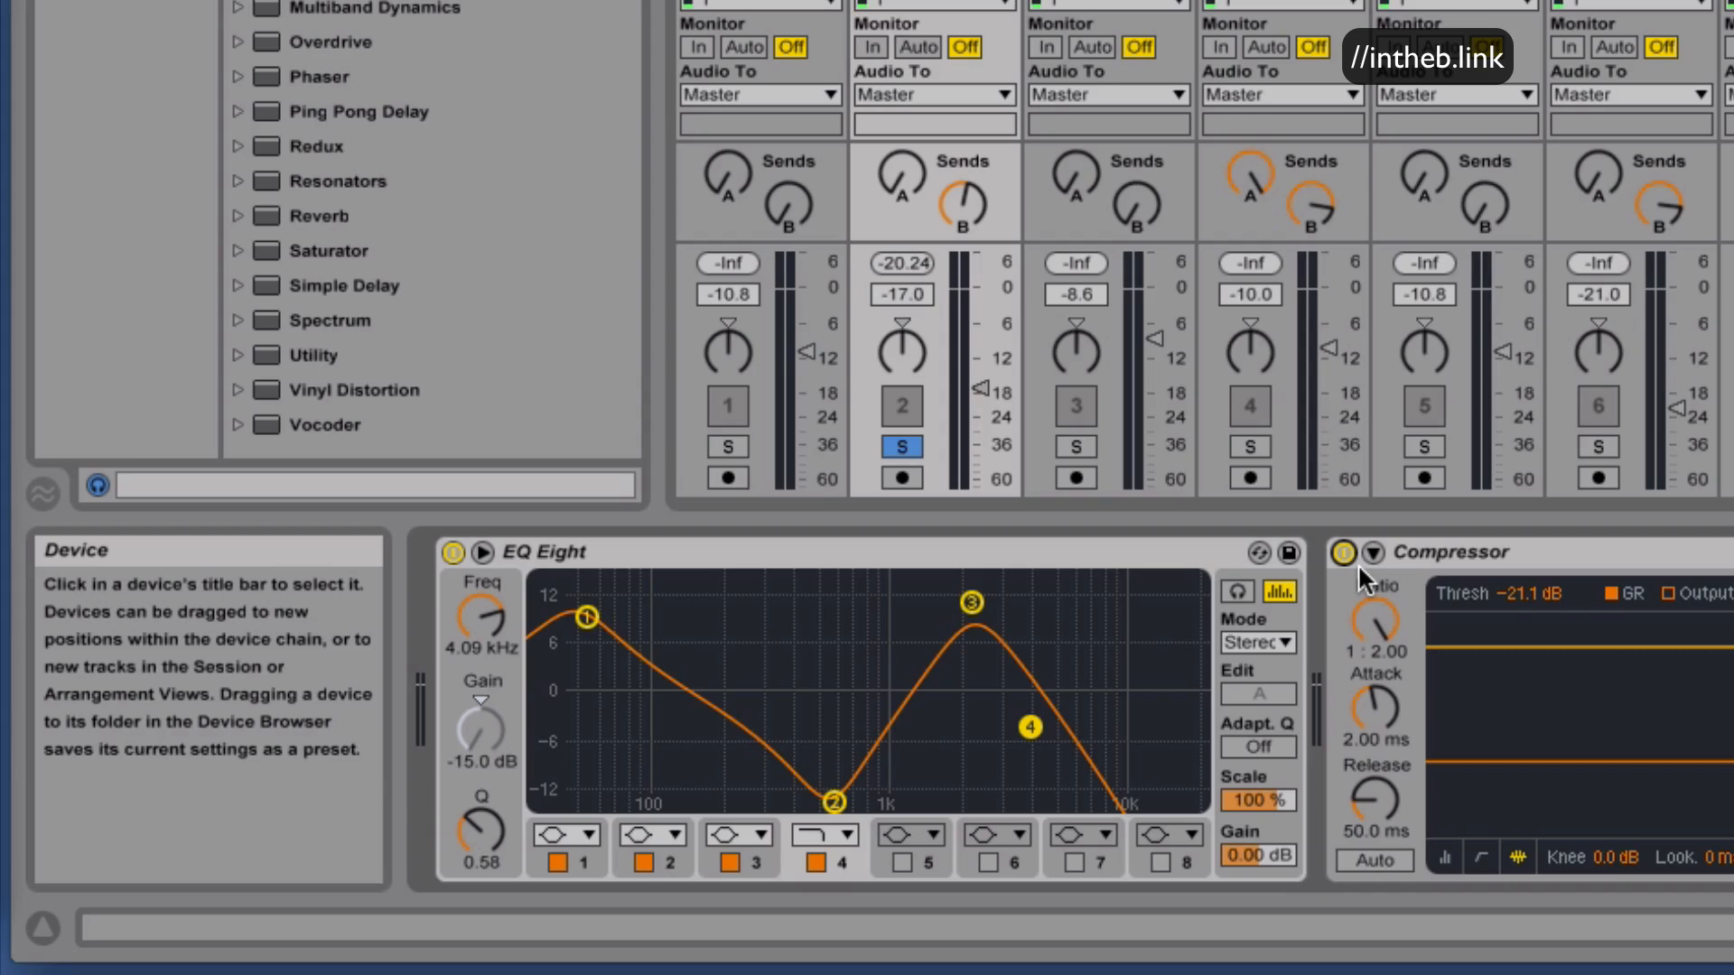
Return to track 7, solo it in place of track 2 during playback, and disable the Expand-mode Compressor.
left_click(1728, 4)
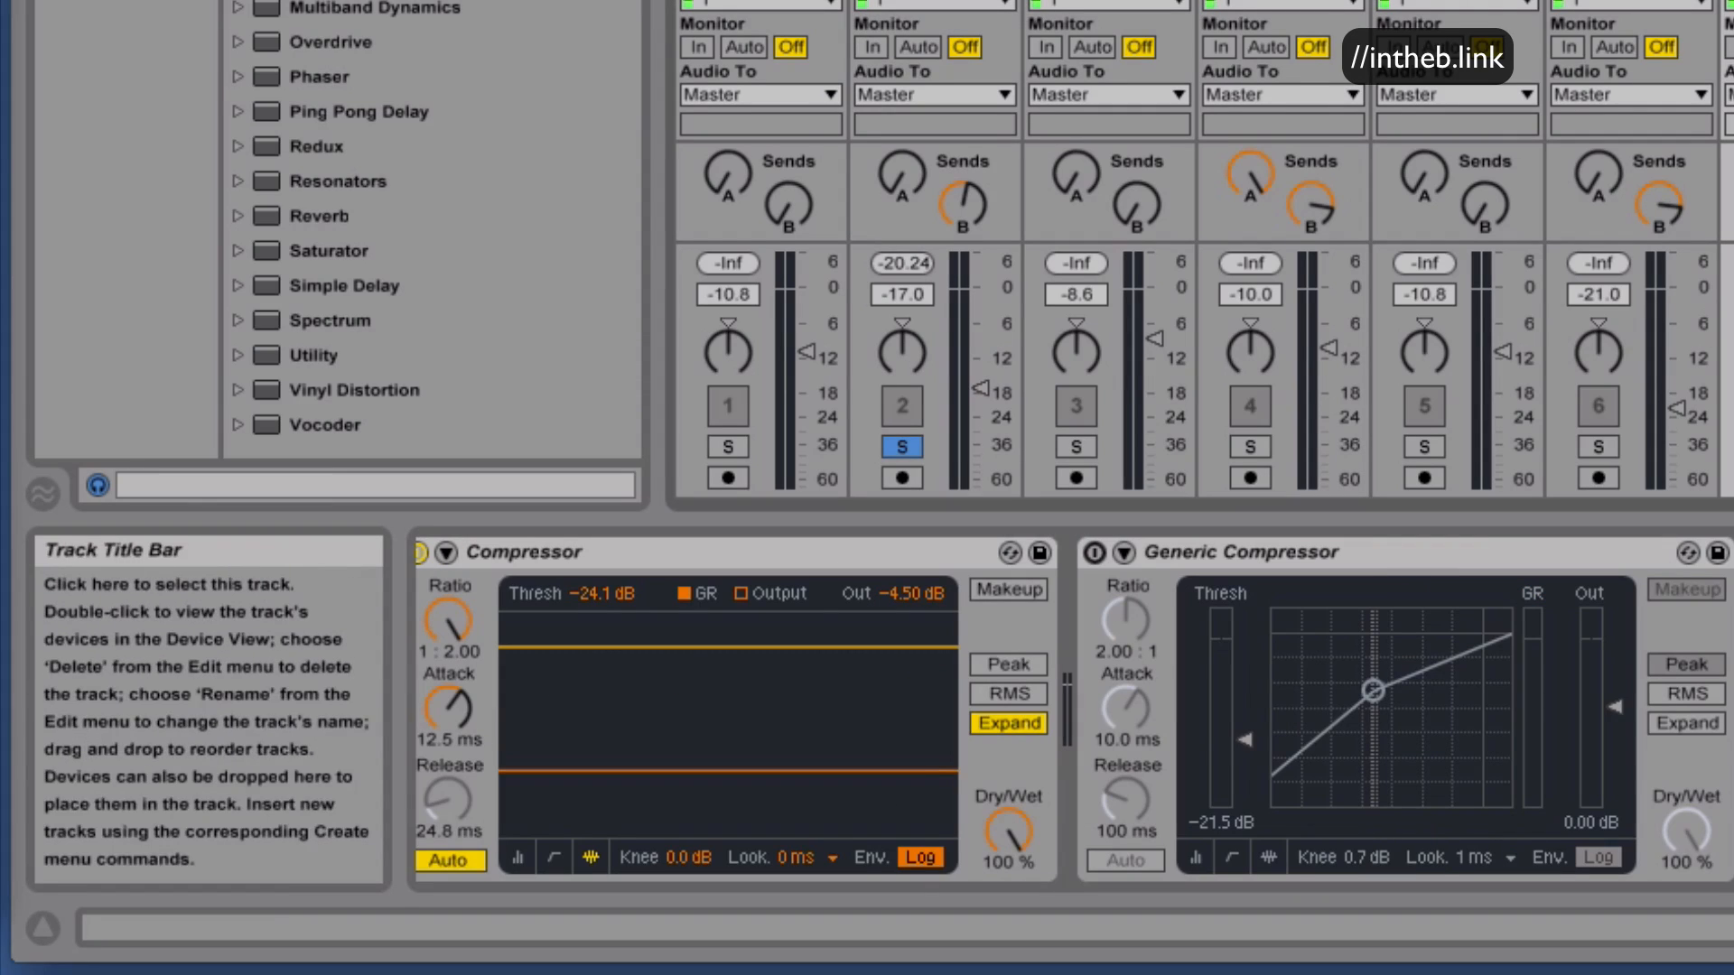
scroll(433, 226, "up", 6)
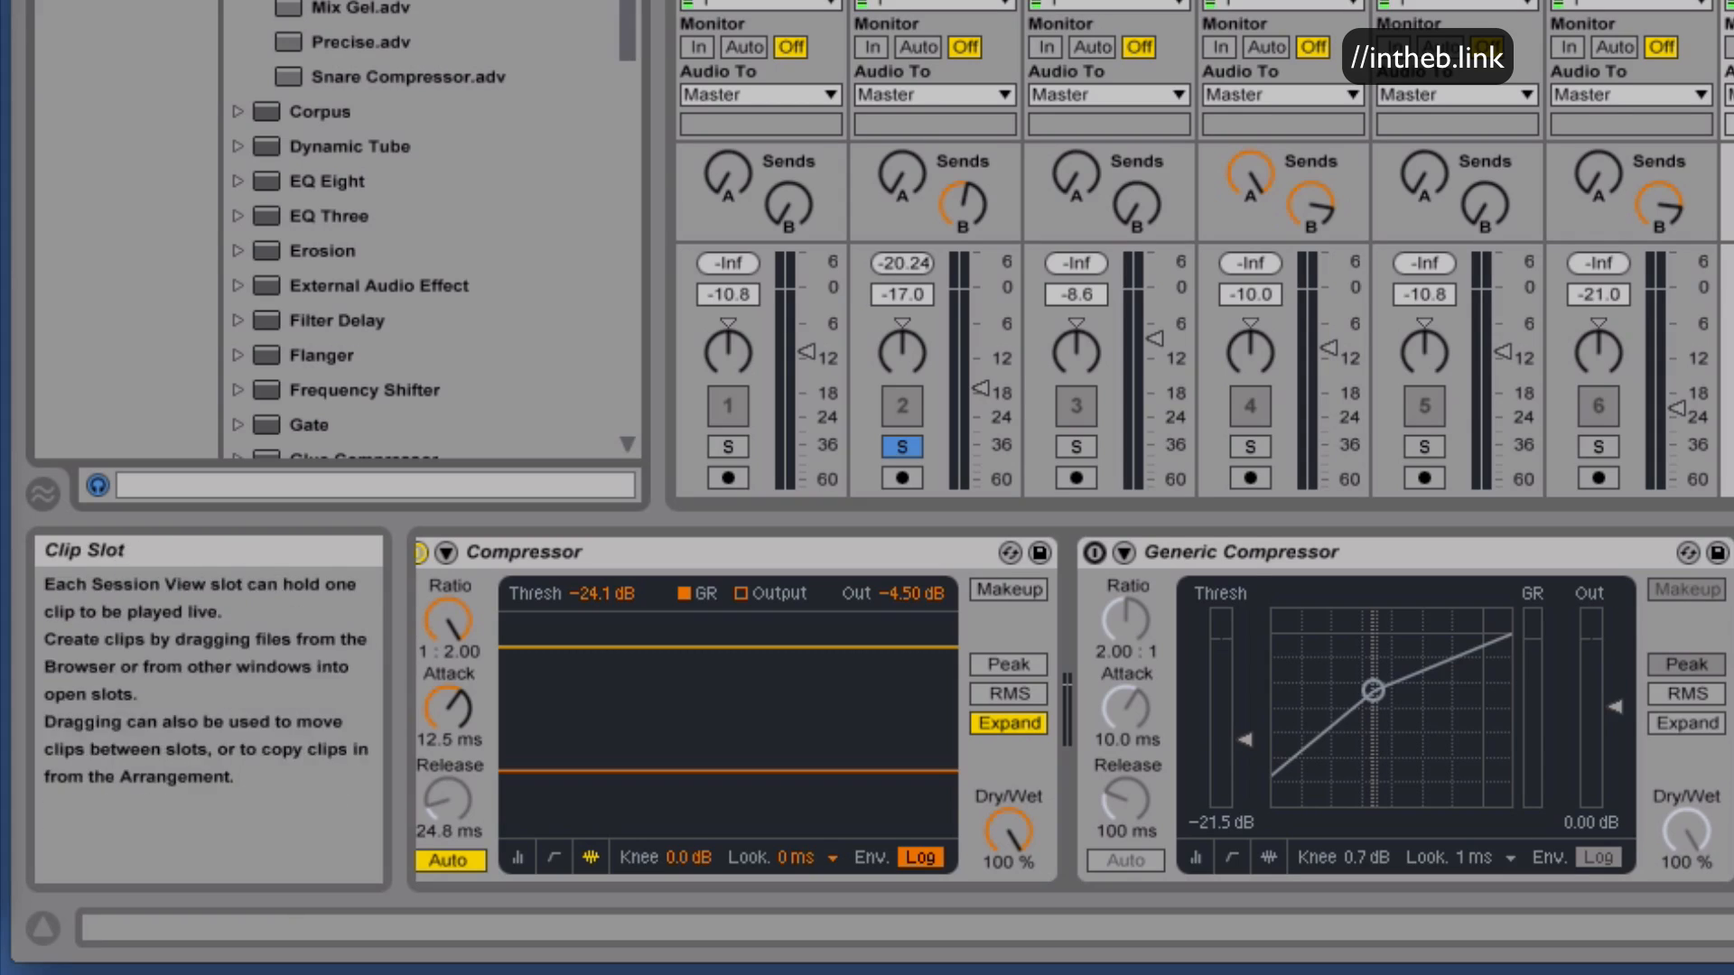
key("space")
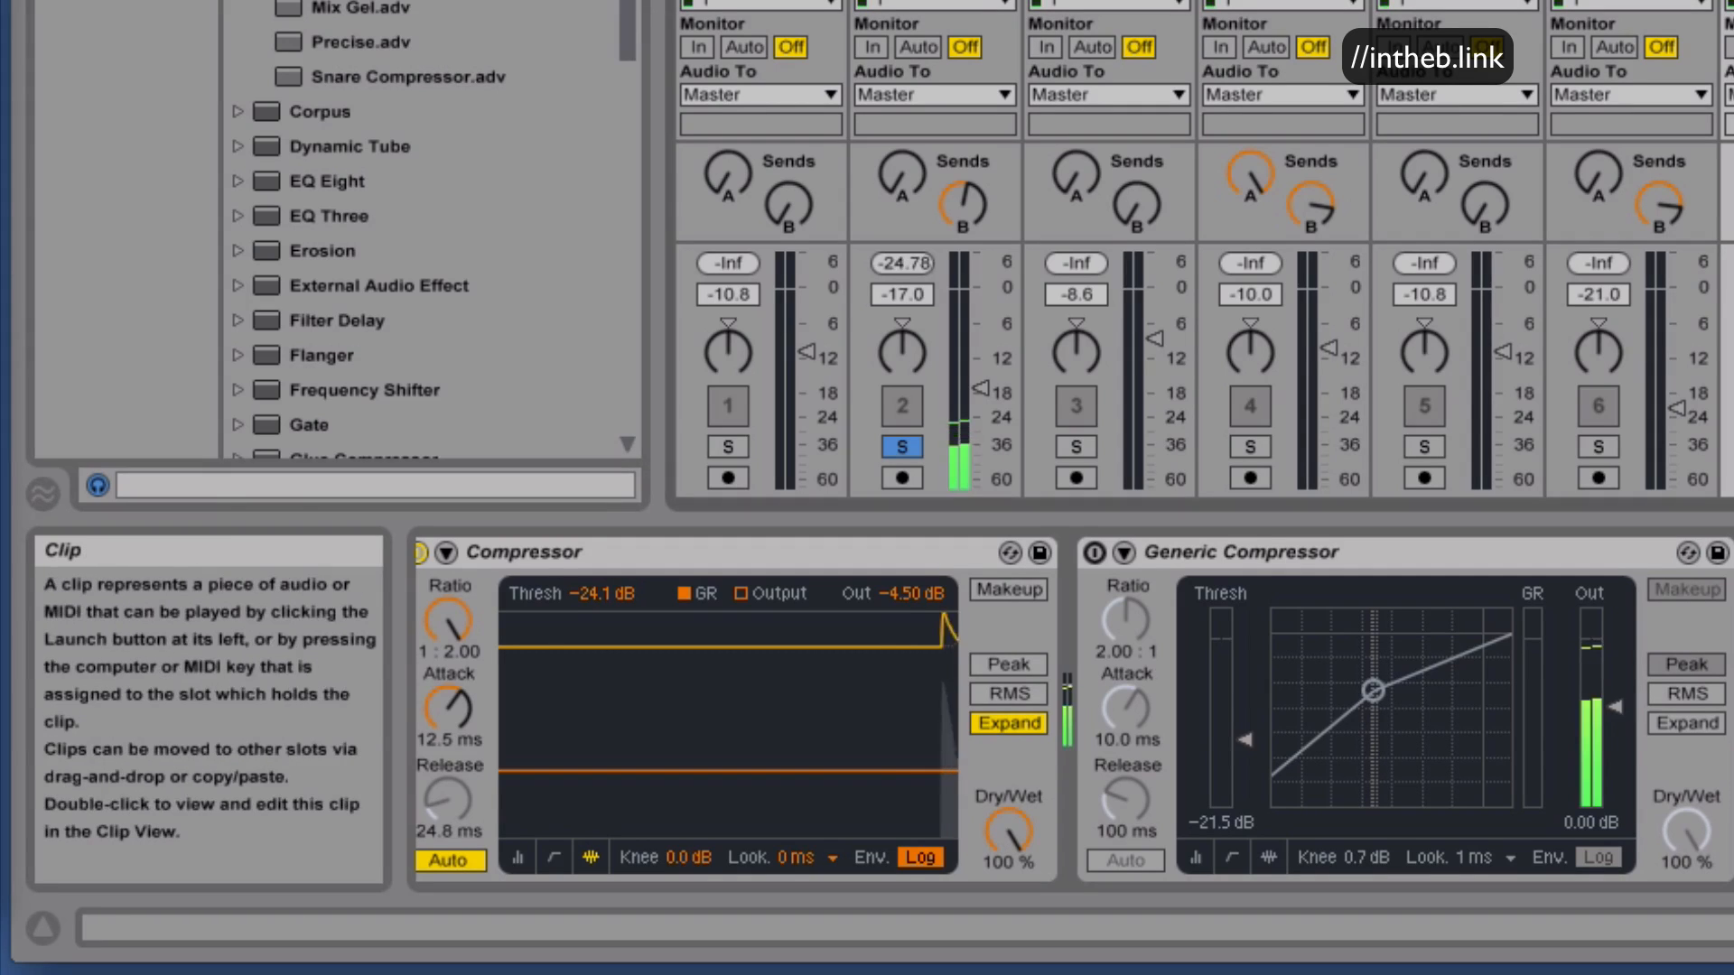
key("s")
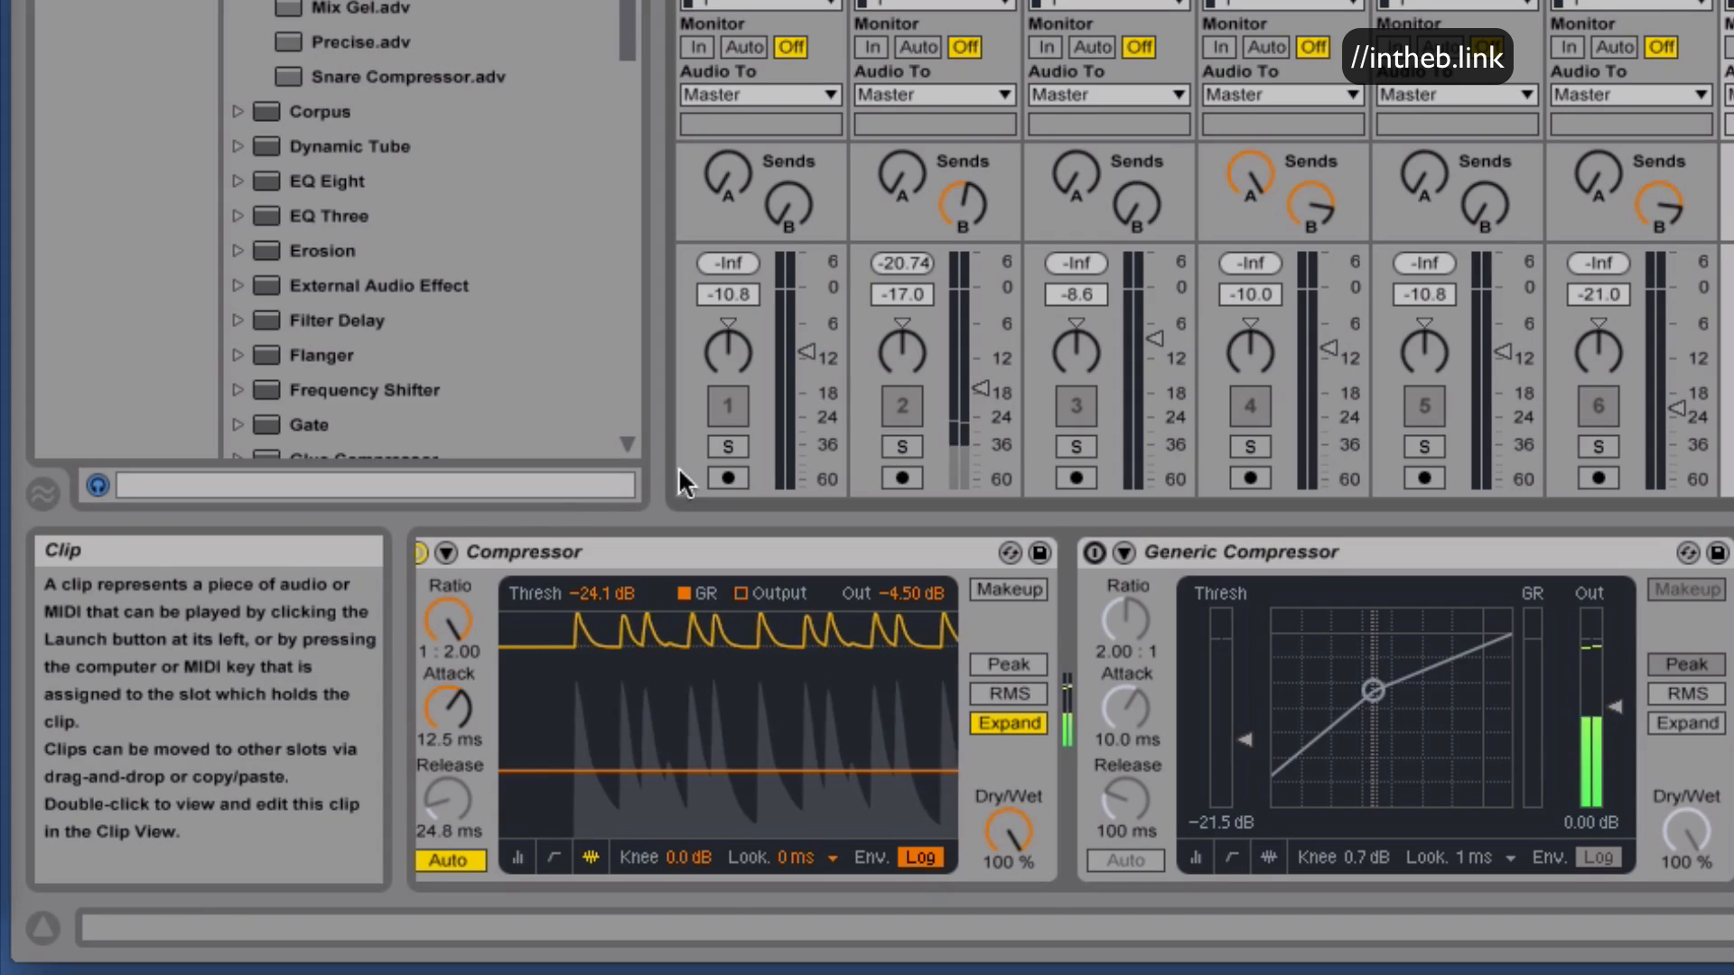
scroll(505, 563, "left", 2)
left_click(452, 552)
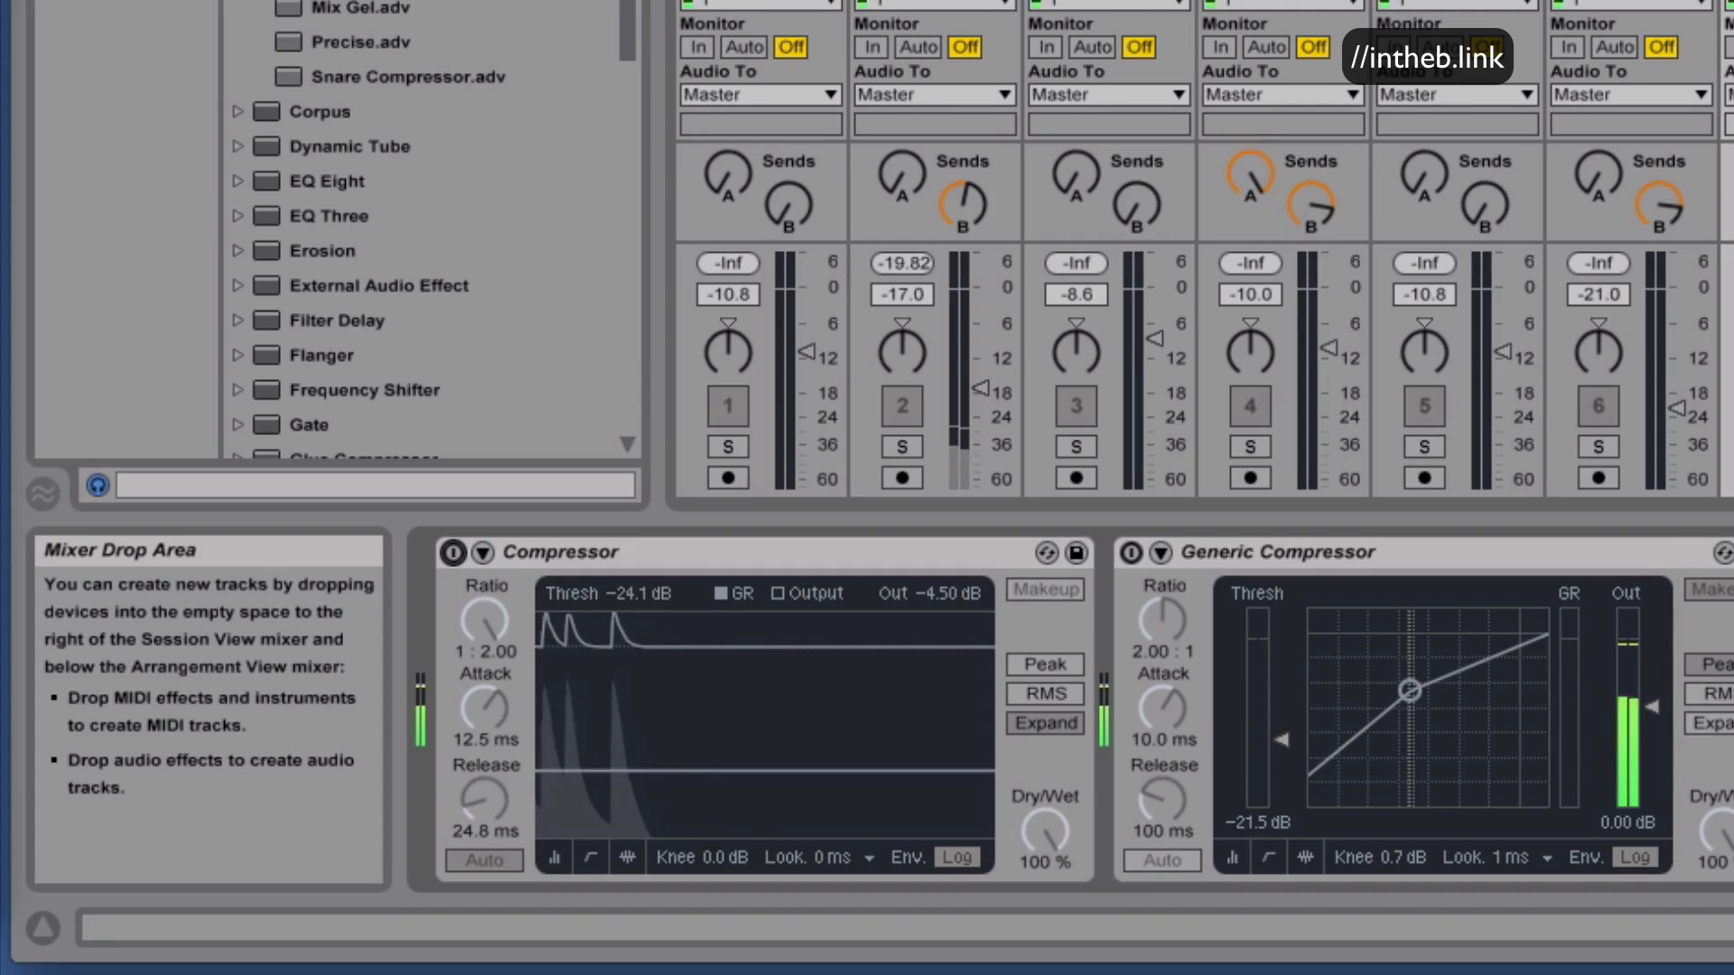
Audition the Generic Compressor and the Loud-Kneeless compressor in turn, disabling each one after listening.
left_click(1141, 555)
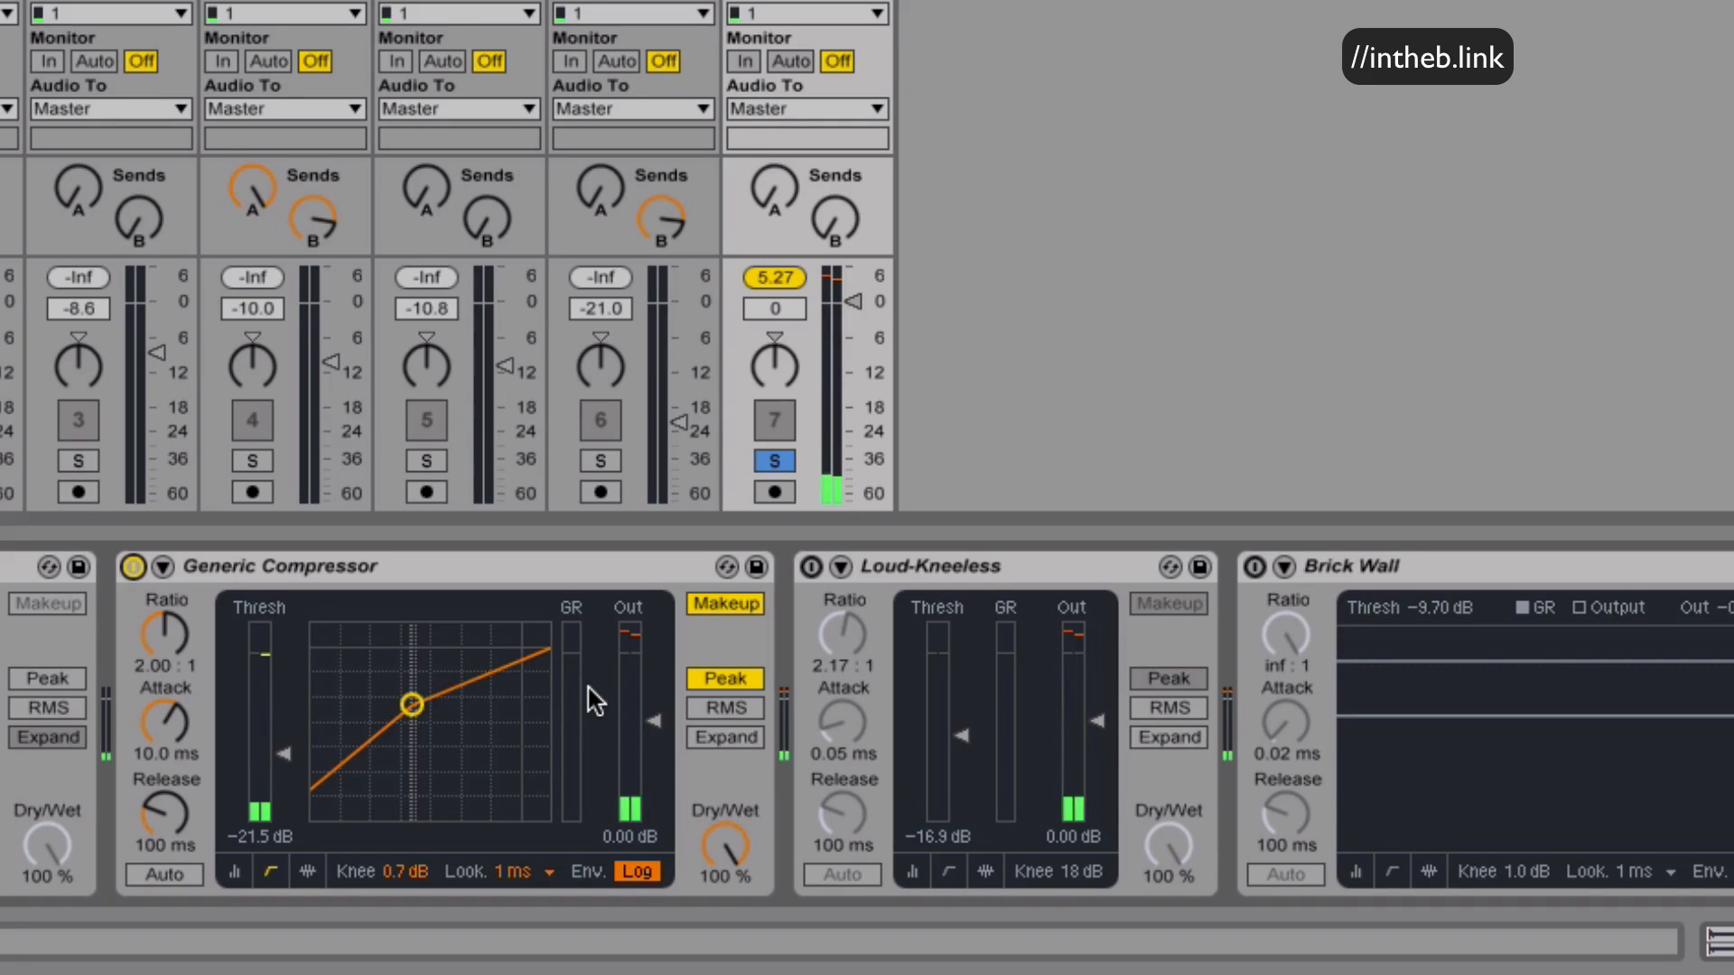
left_click(131, 566)
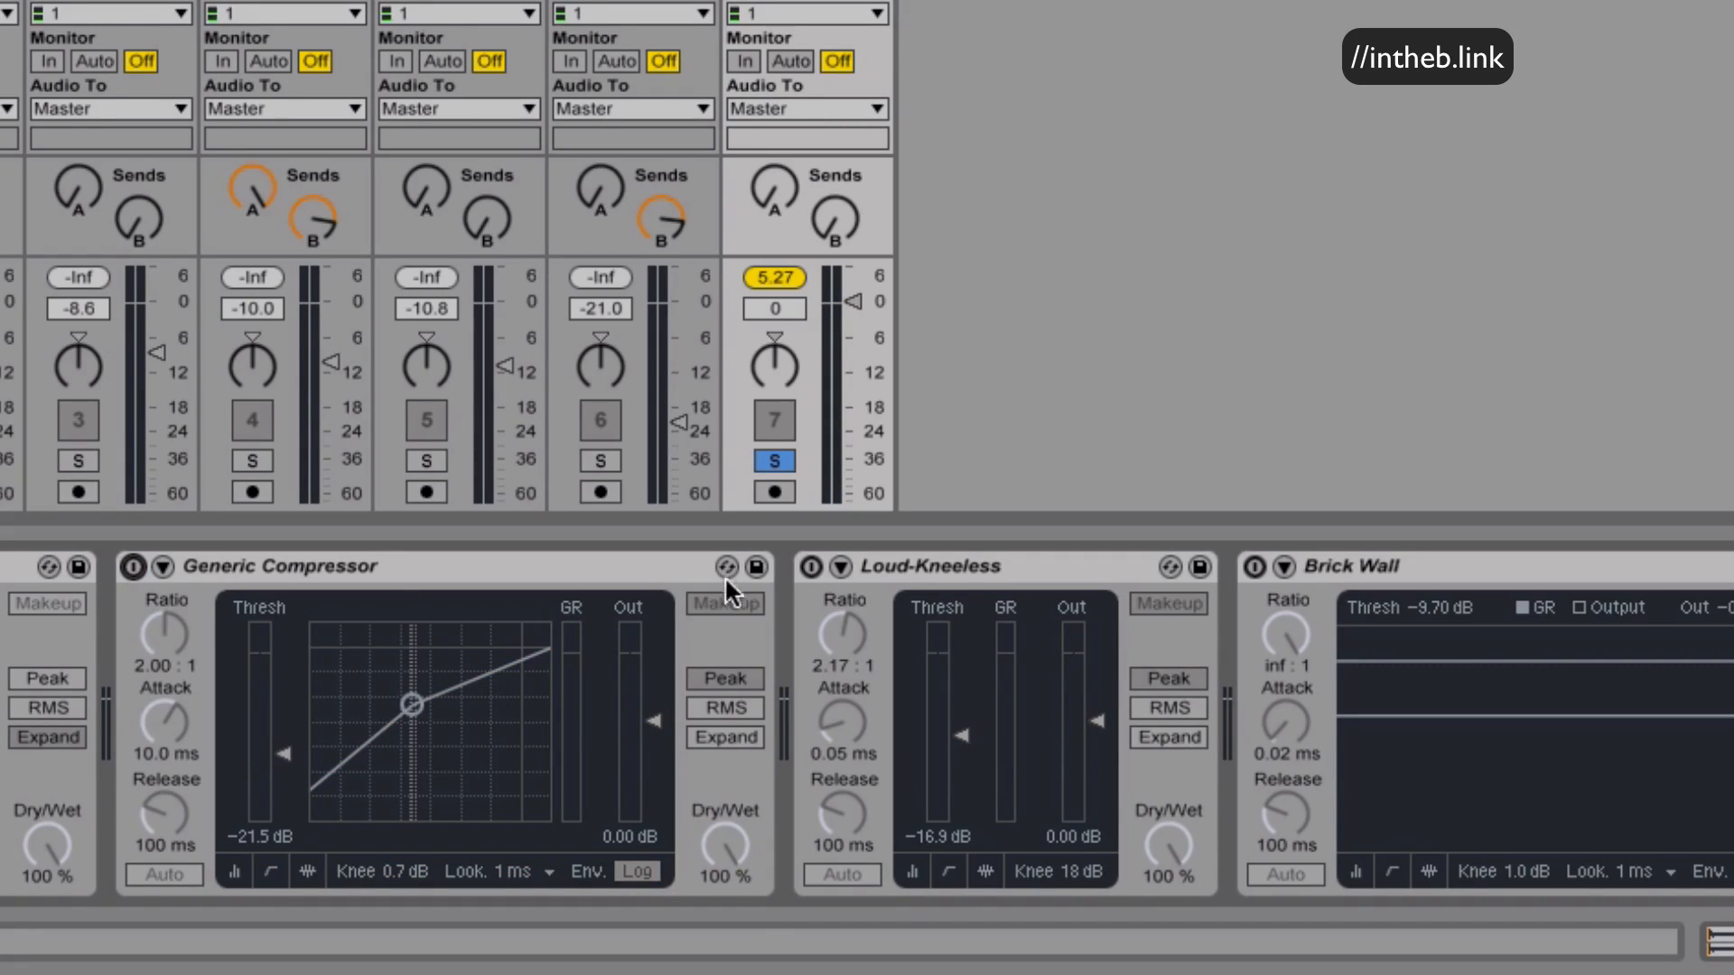
left_click(812, 567)
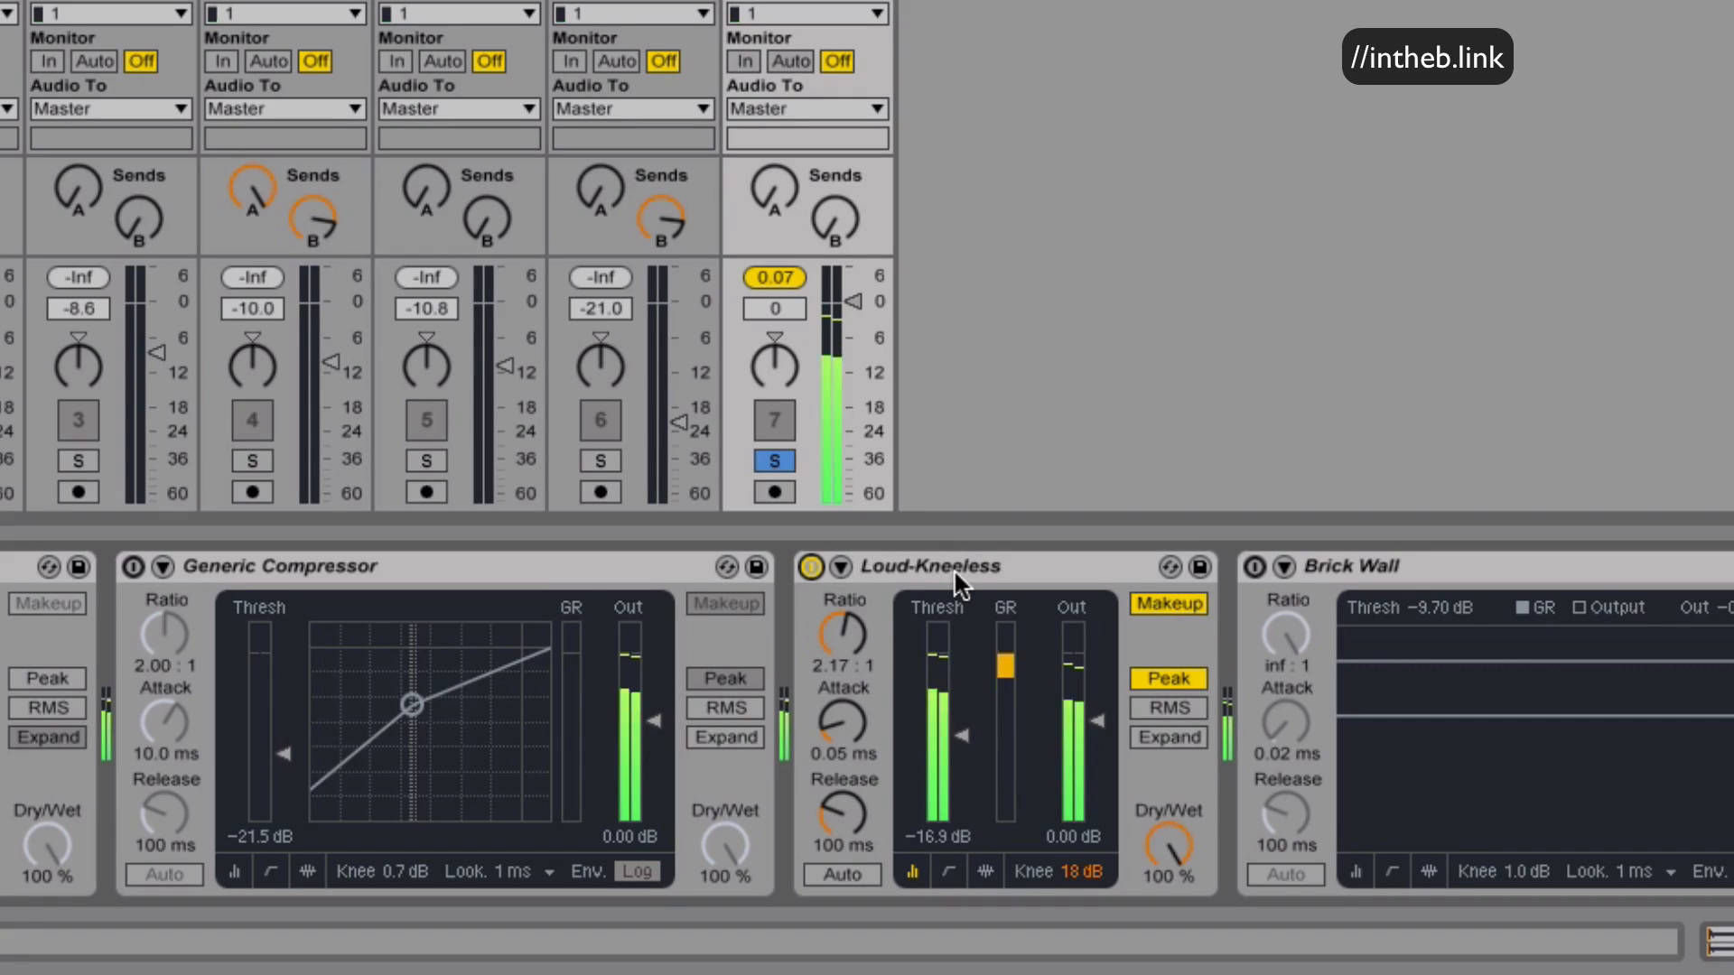
key("space")
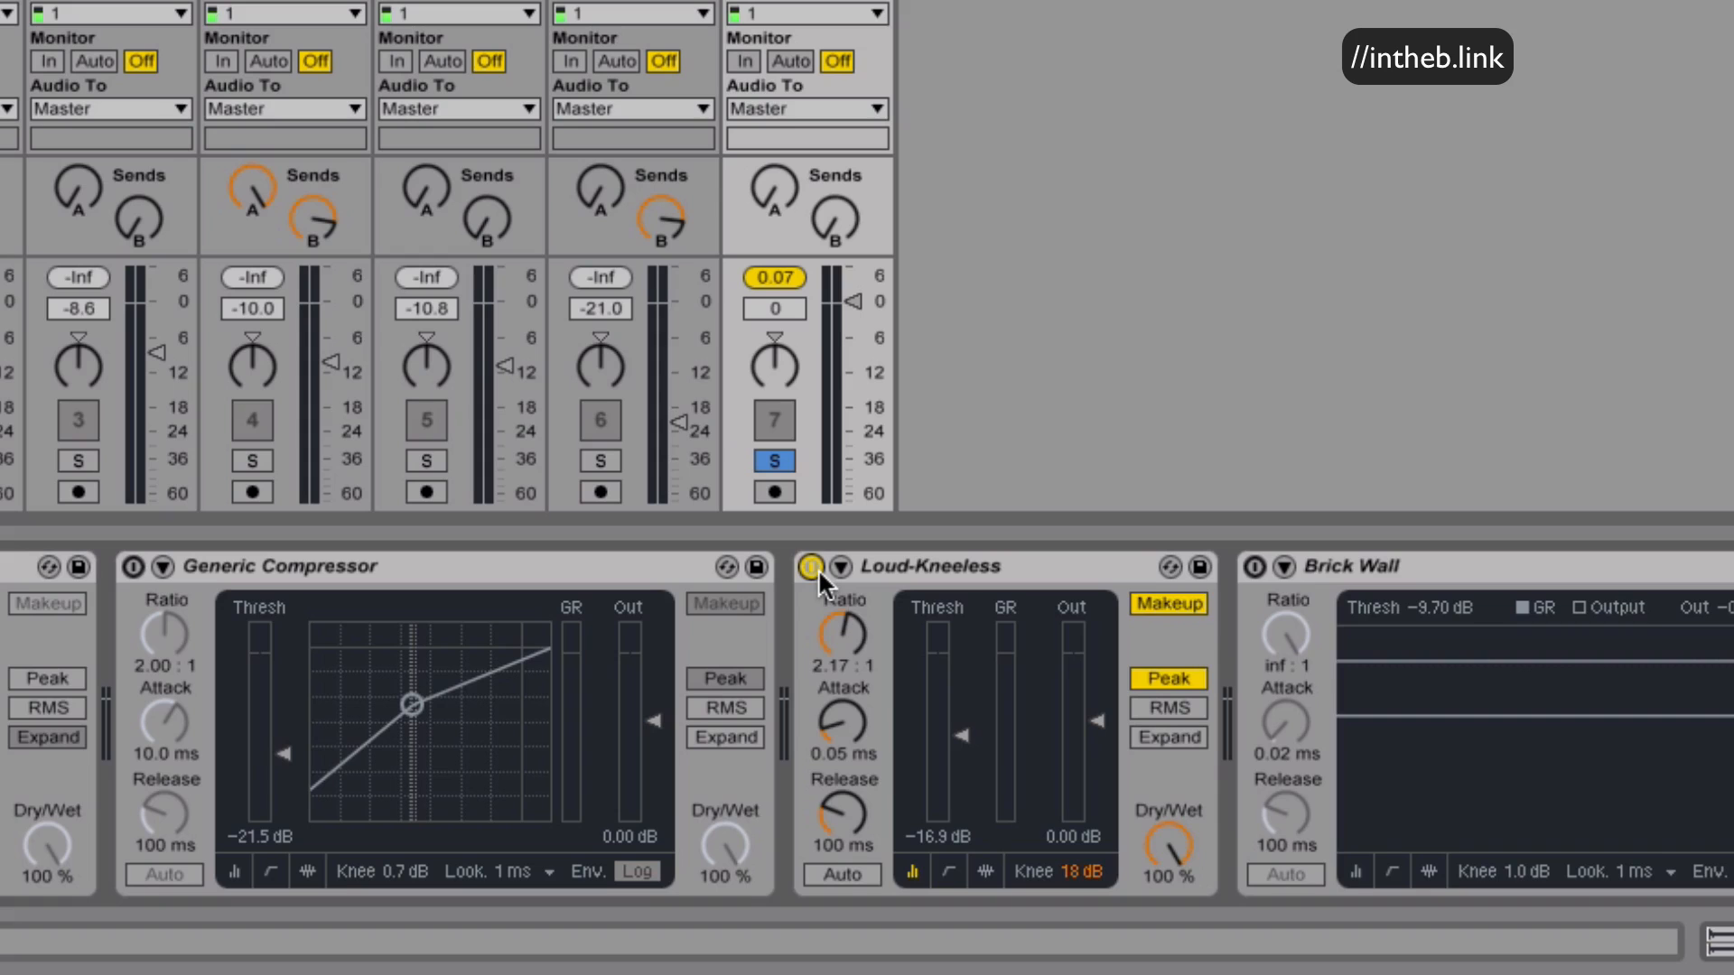
left_click(811, 567)
Audition the Brick Wall compressor on the drum clip, stop playback and disable the device.
scroll(1226, 609, "right", 1)
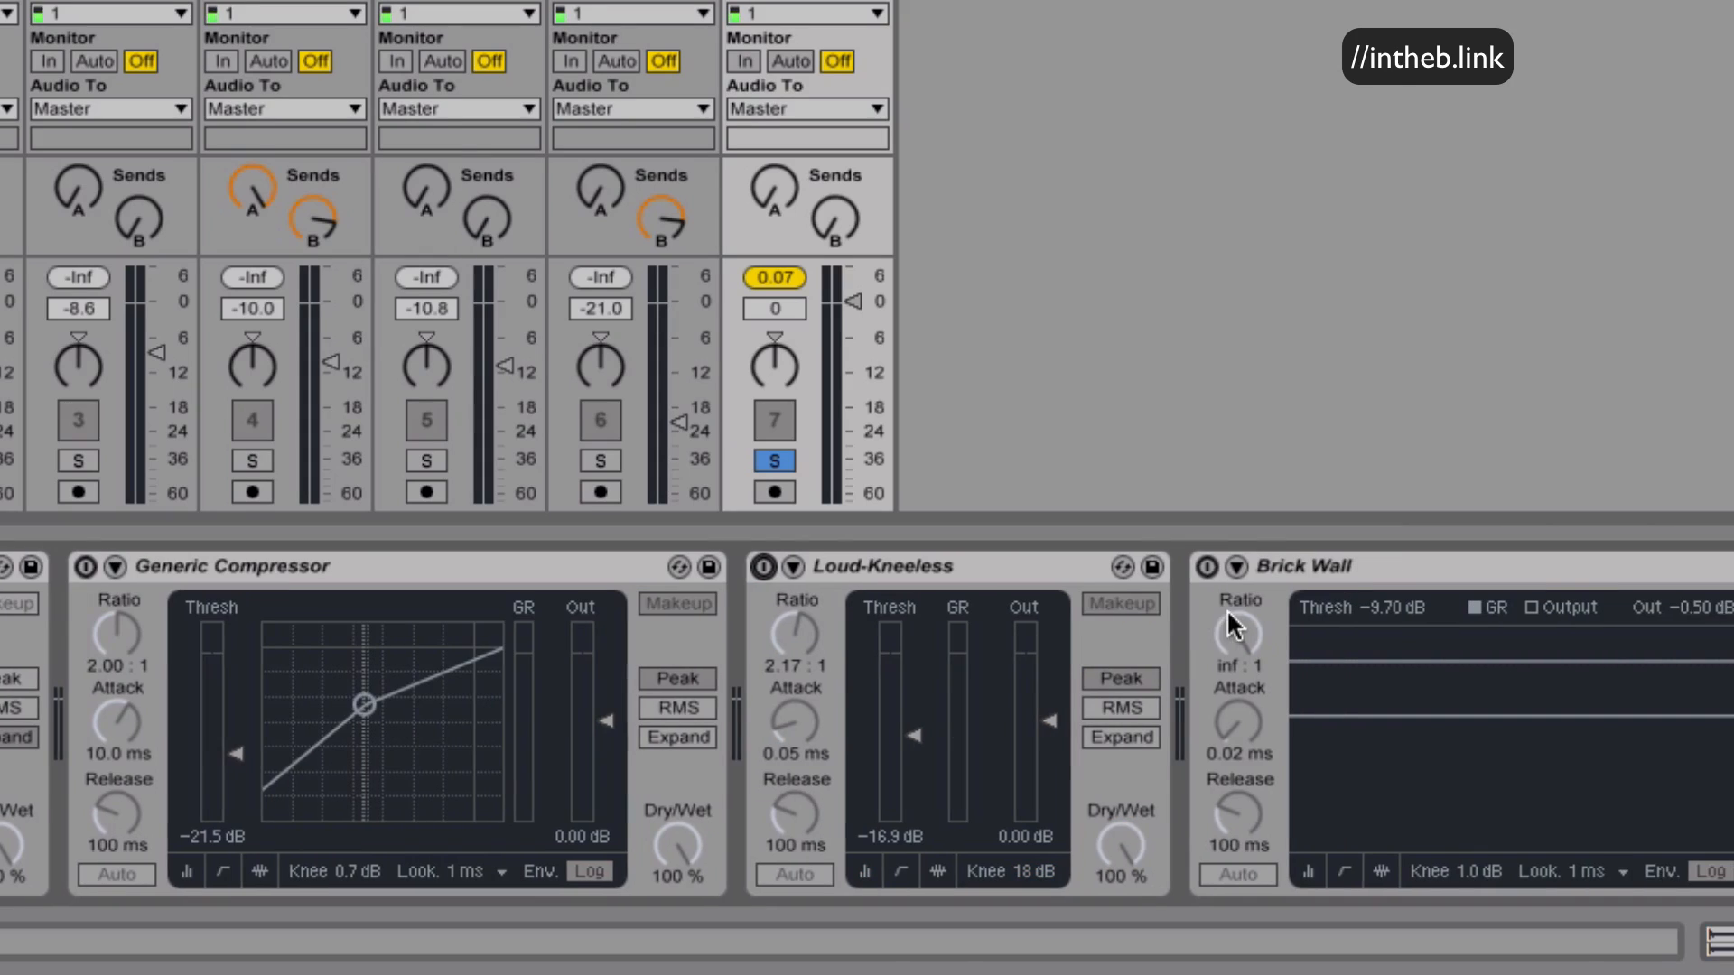
left_click(1206, 566)
key("space")
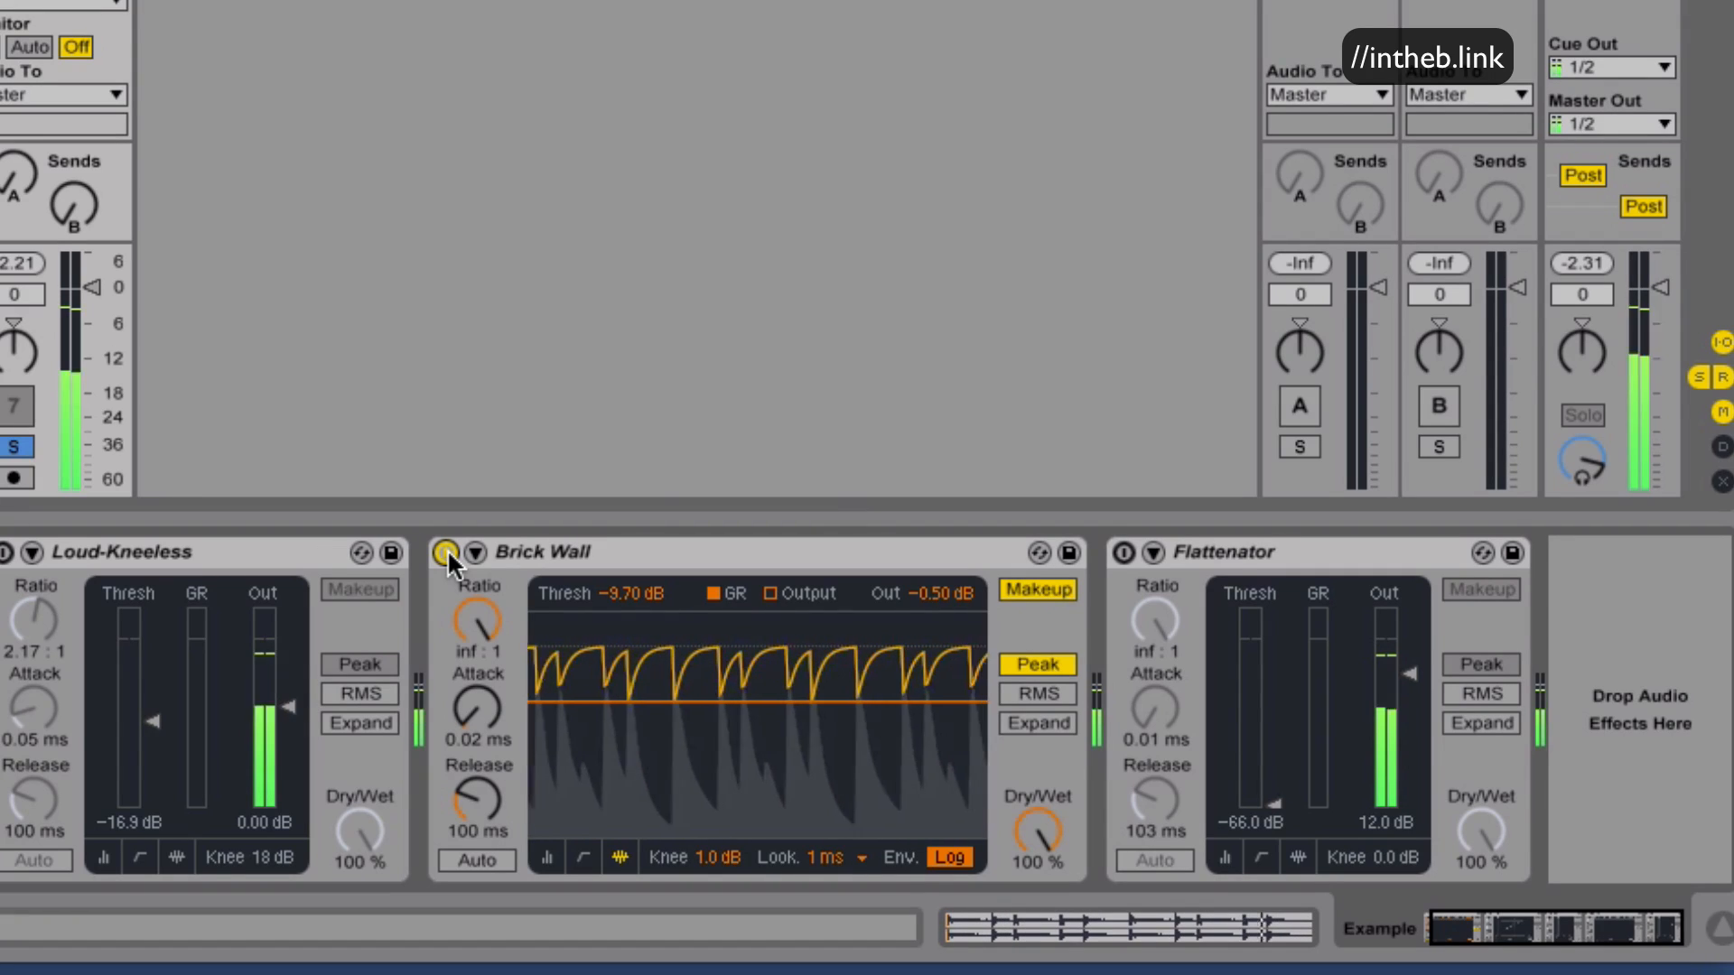
key("space")
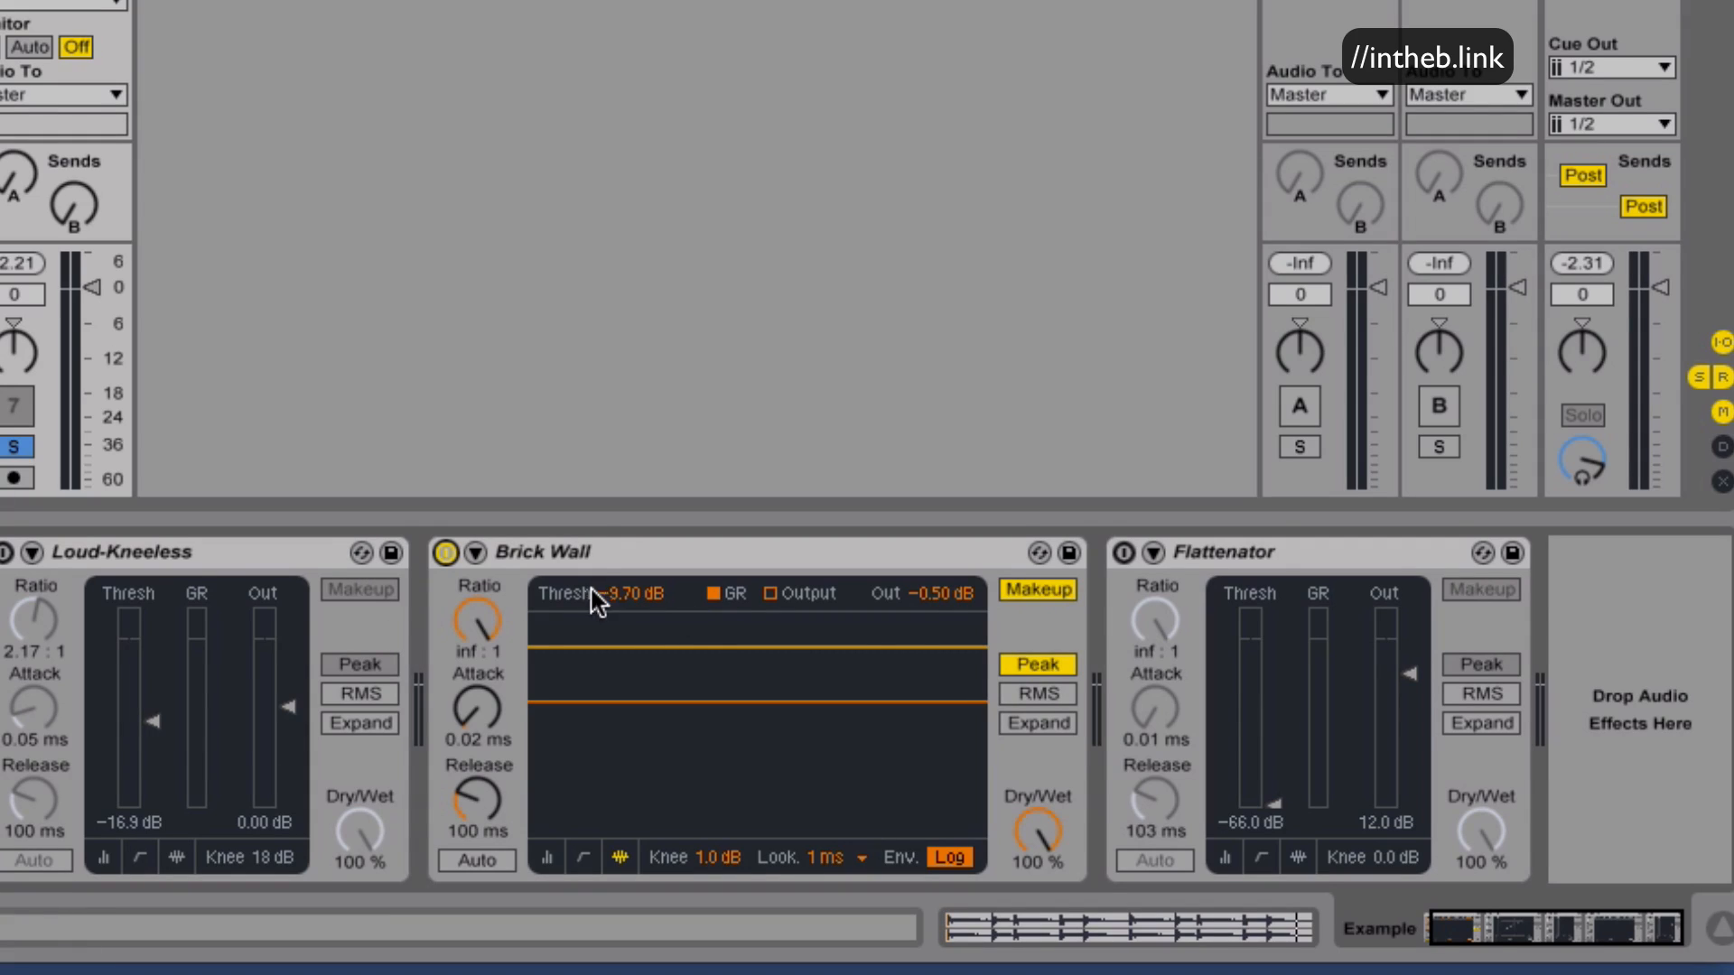
left_click(445, 553)
Enable and audition the Flattenator compressor, and briefly unfold its sidechain section.
left_click(1288, 559)
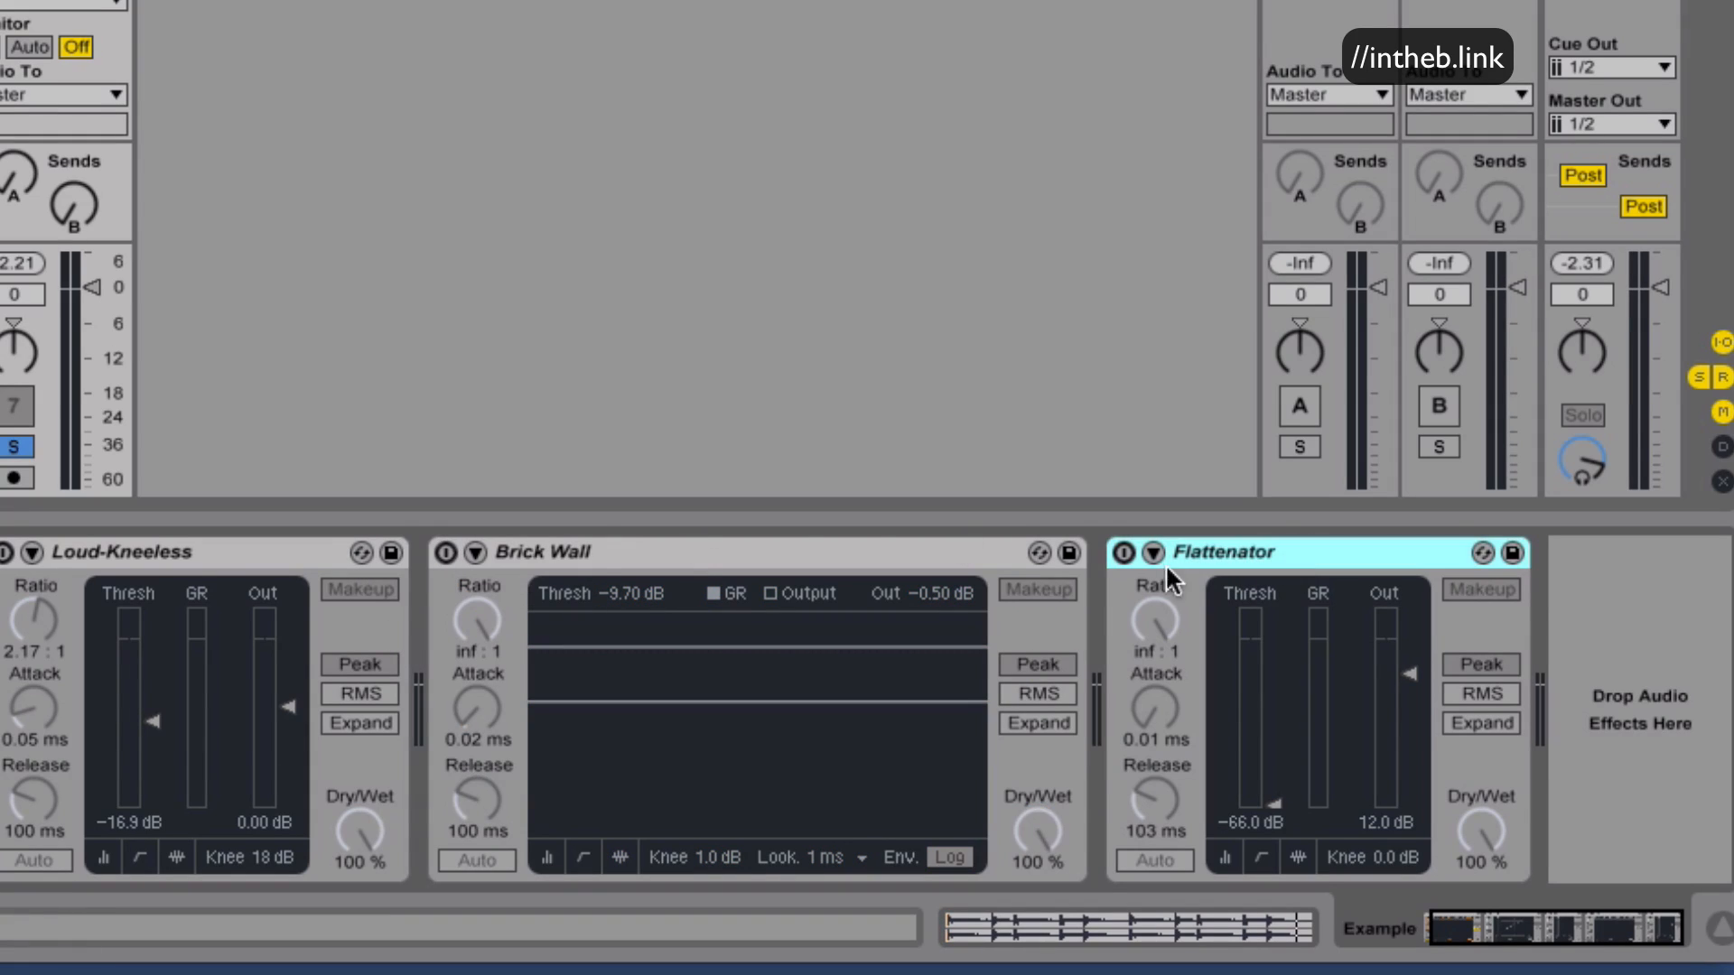
left_click(1125, 552)
key("space")
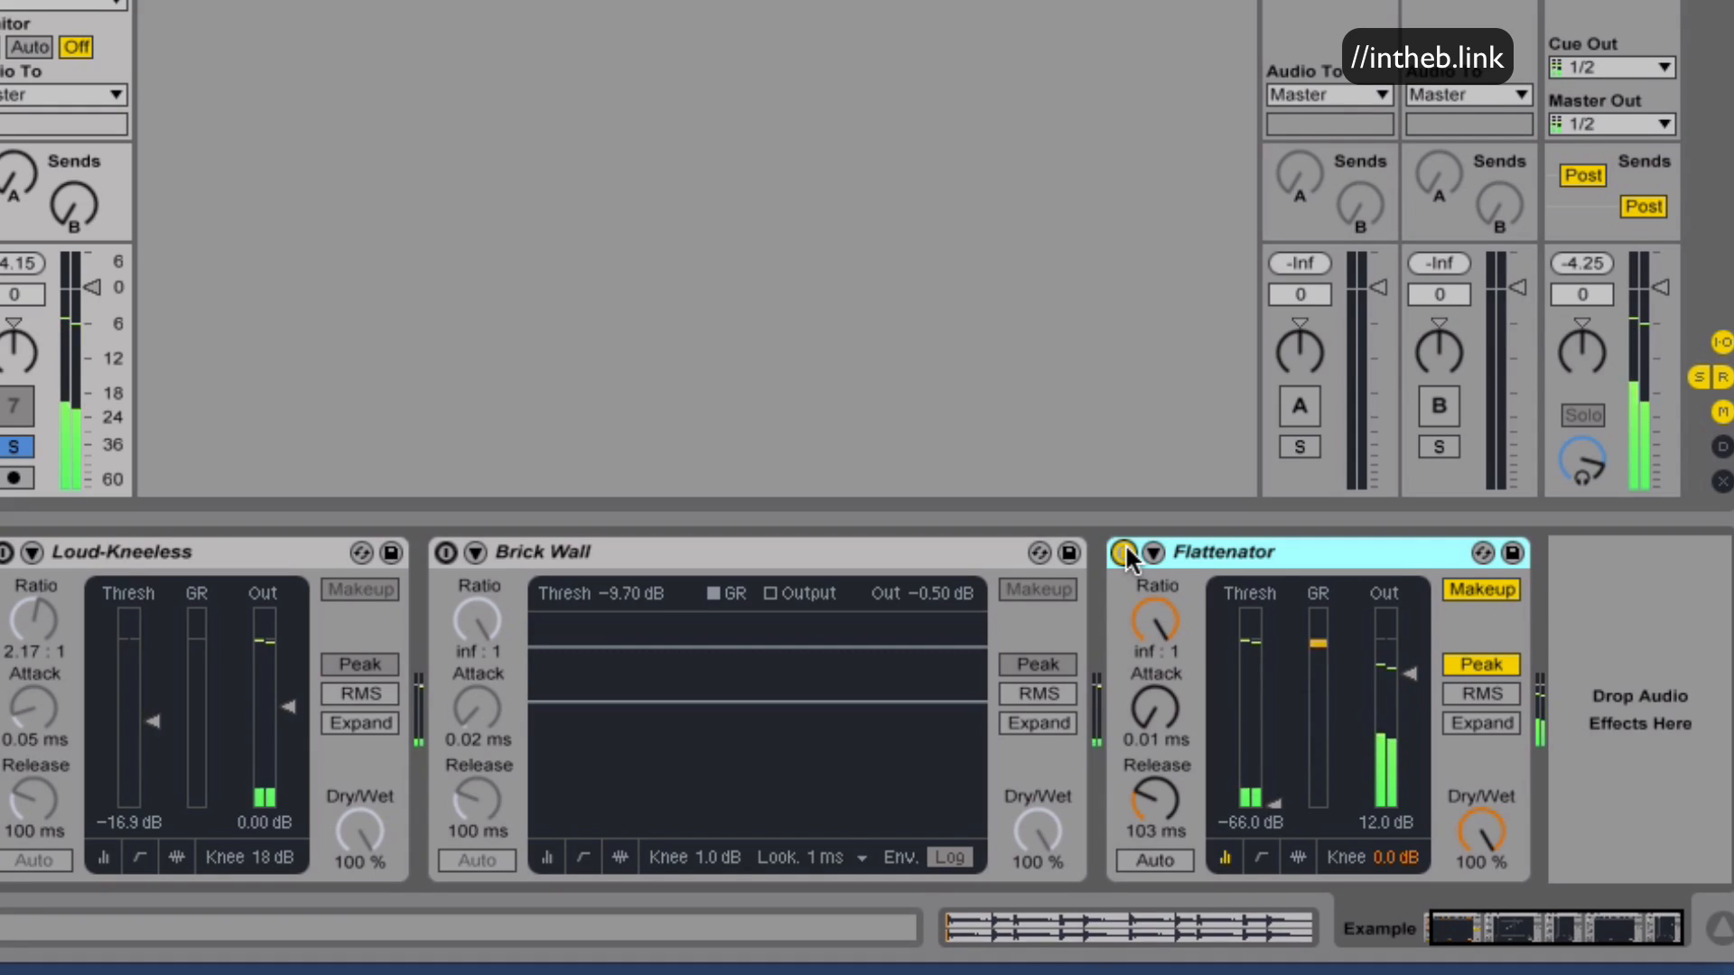
left_click(1152, 547)
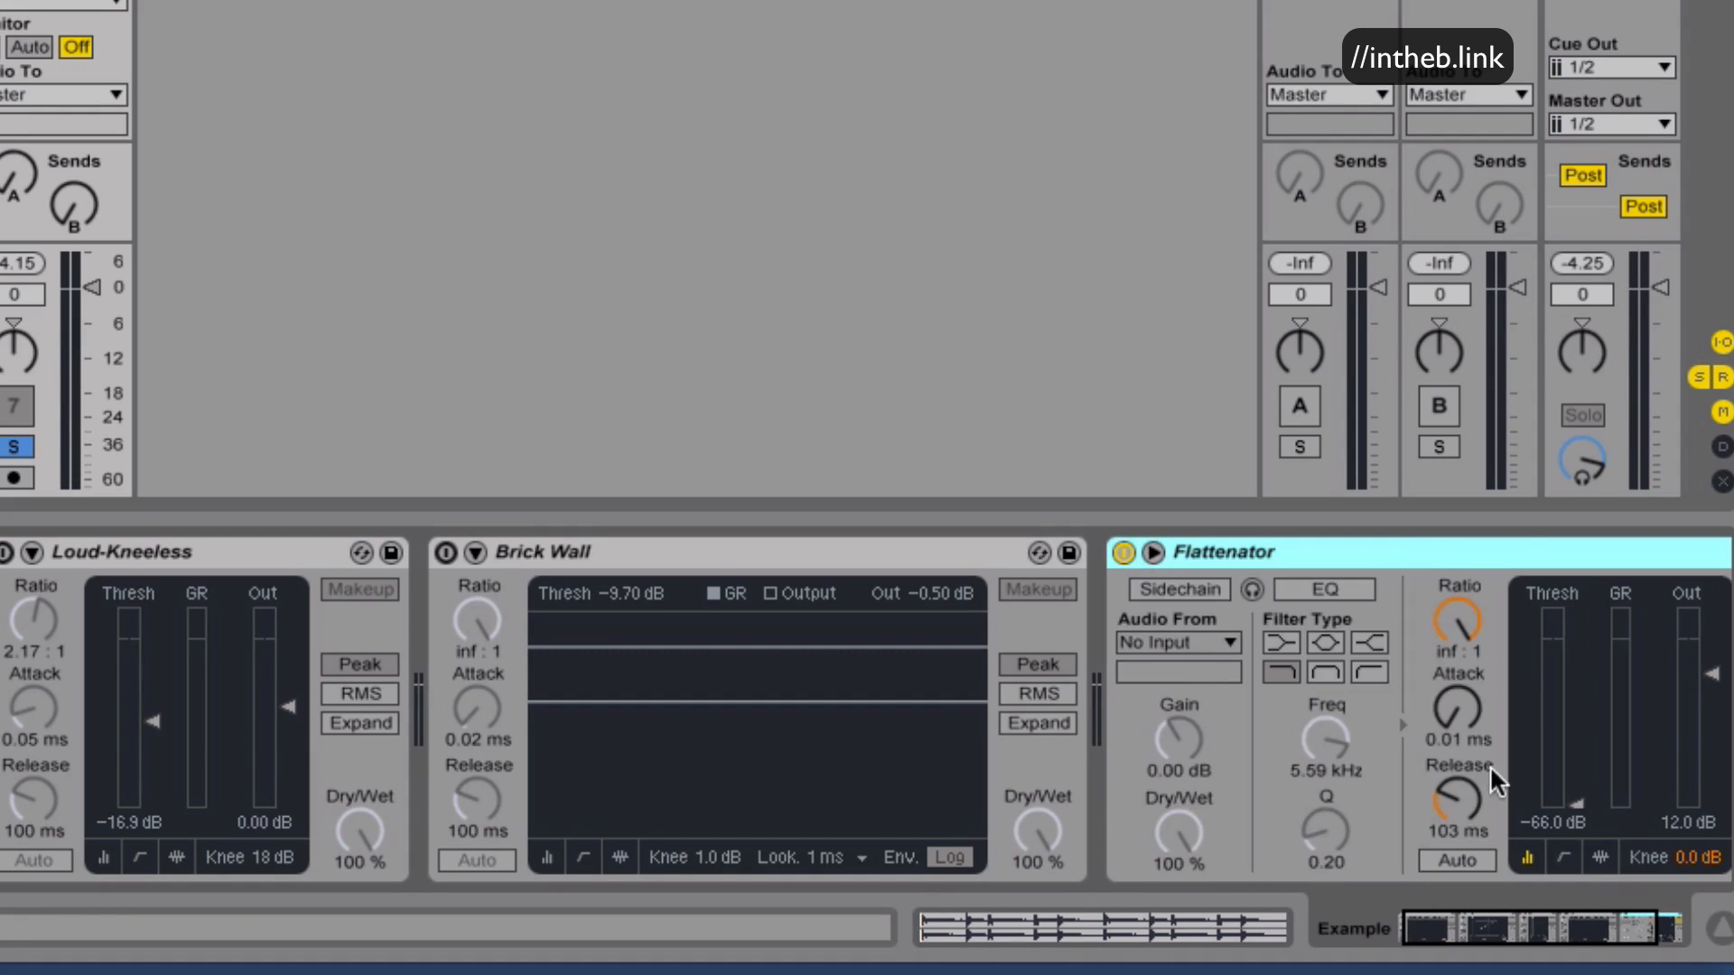
left_click(851, 552)
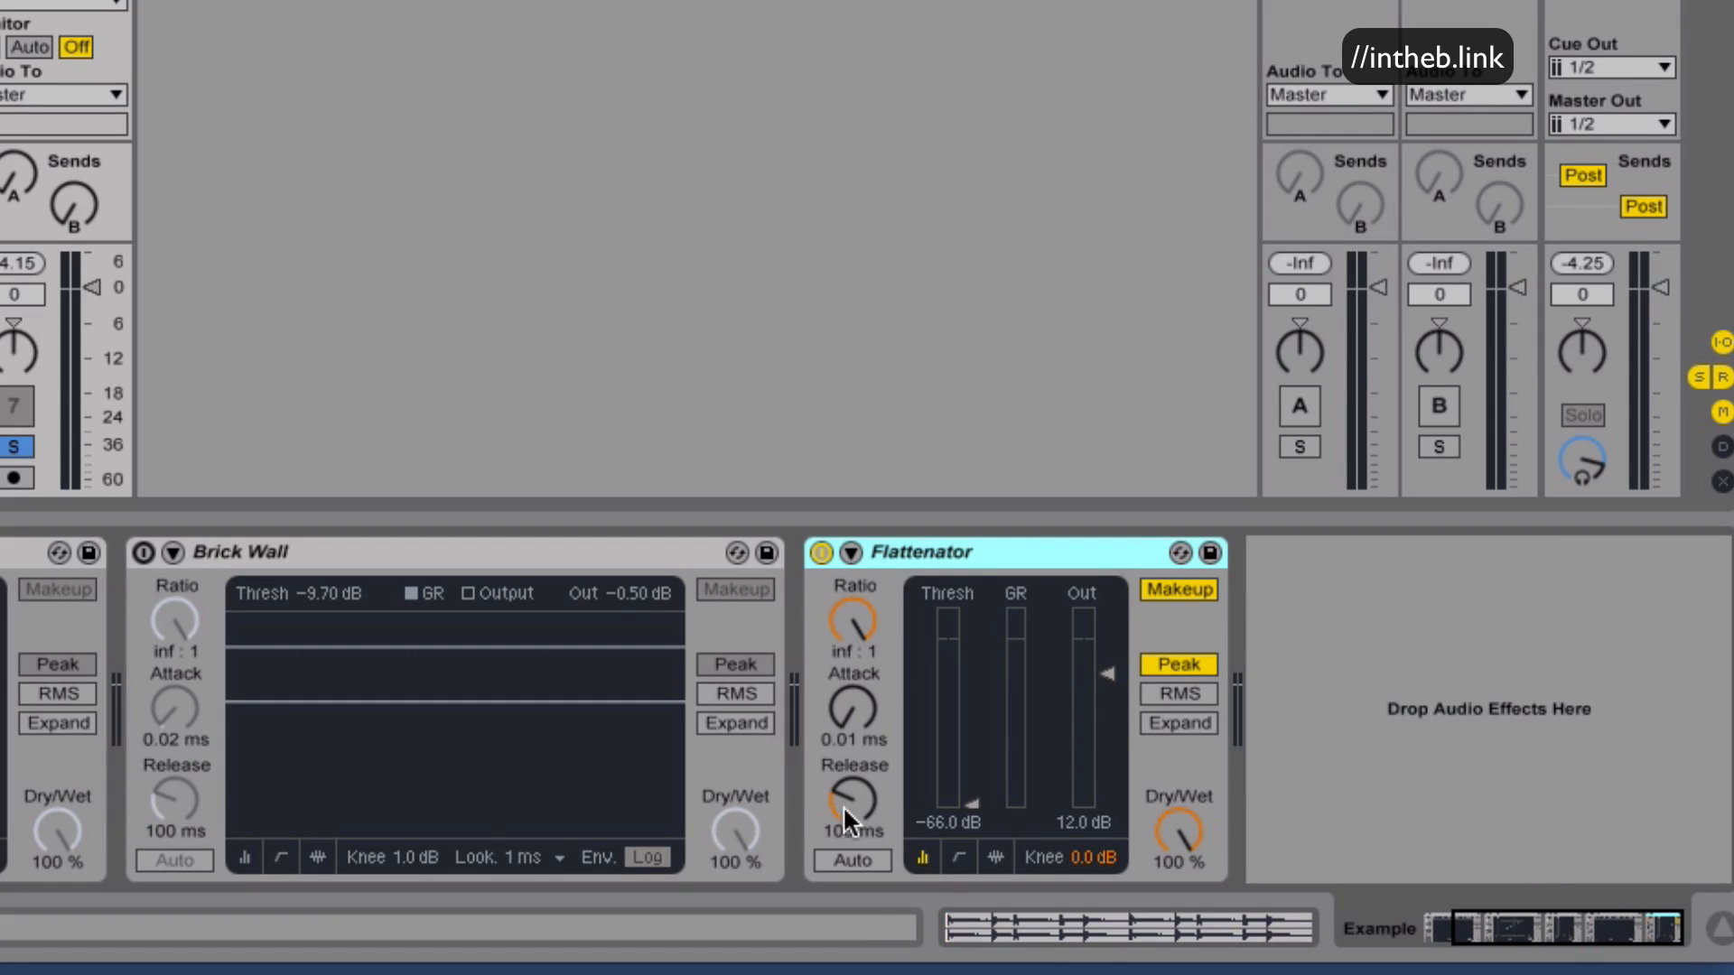
Bring the Flattenator's dry/wet mix up from 0% to 16% during playback, stop, and unsolo track 7.
left_click(856, 617)
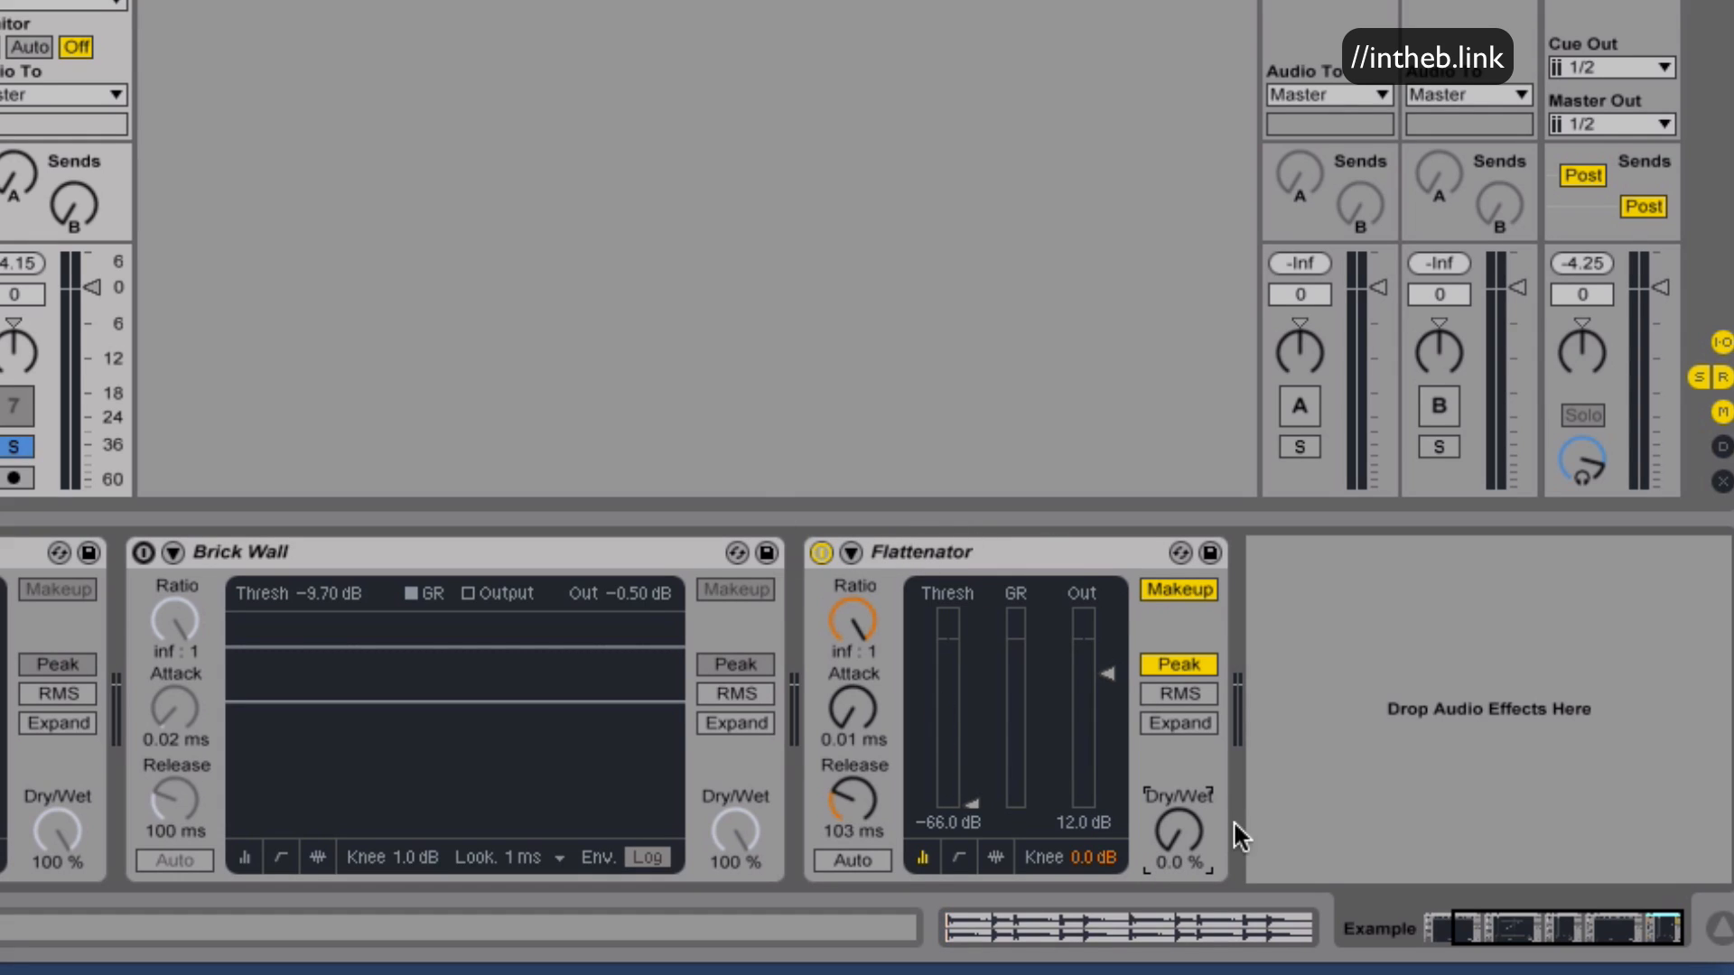
key("space")
mouse_move(1174, 837)
left_mouse_down()
mouse_move(1174, 786)
mouse_move(1178, 831)
left_mouse_up()
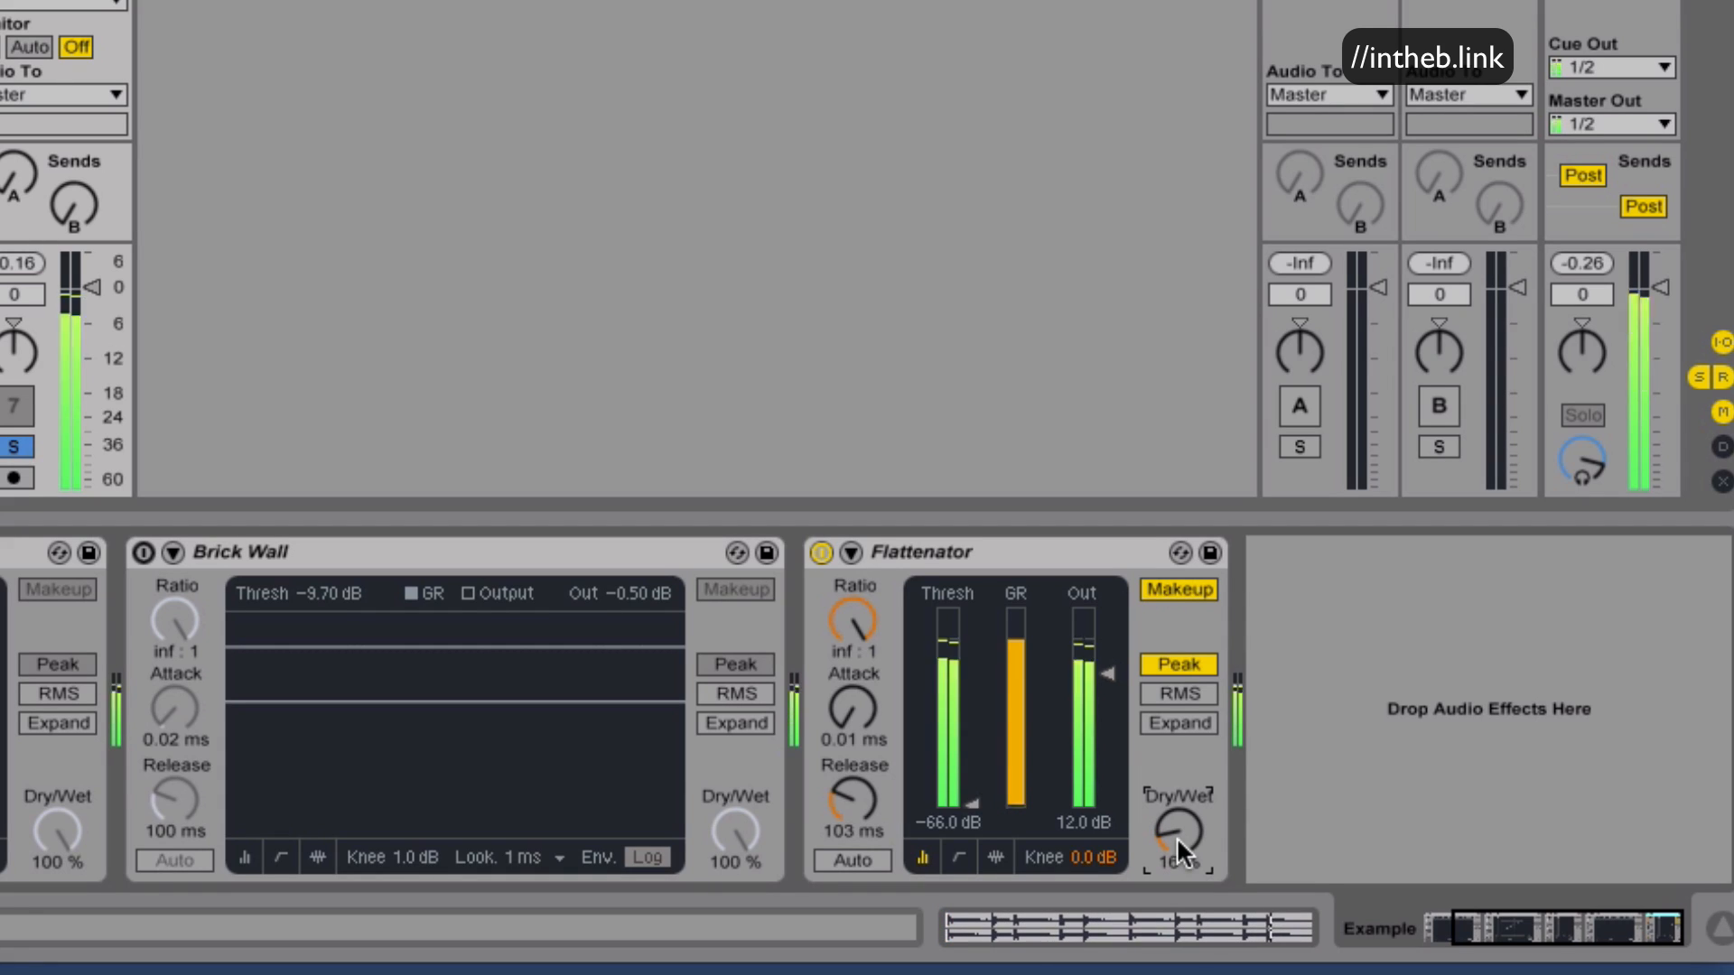
key("space")
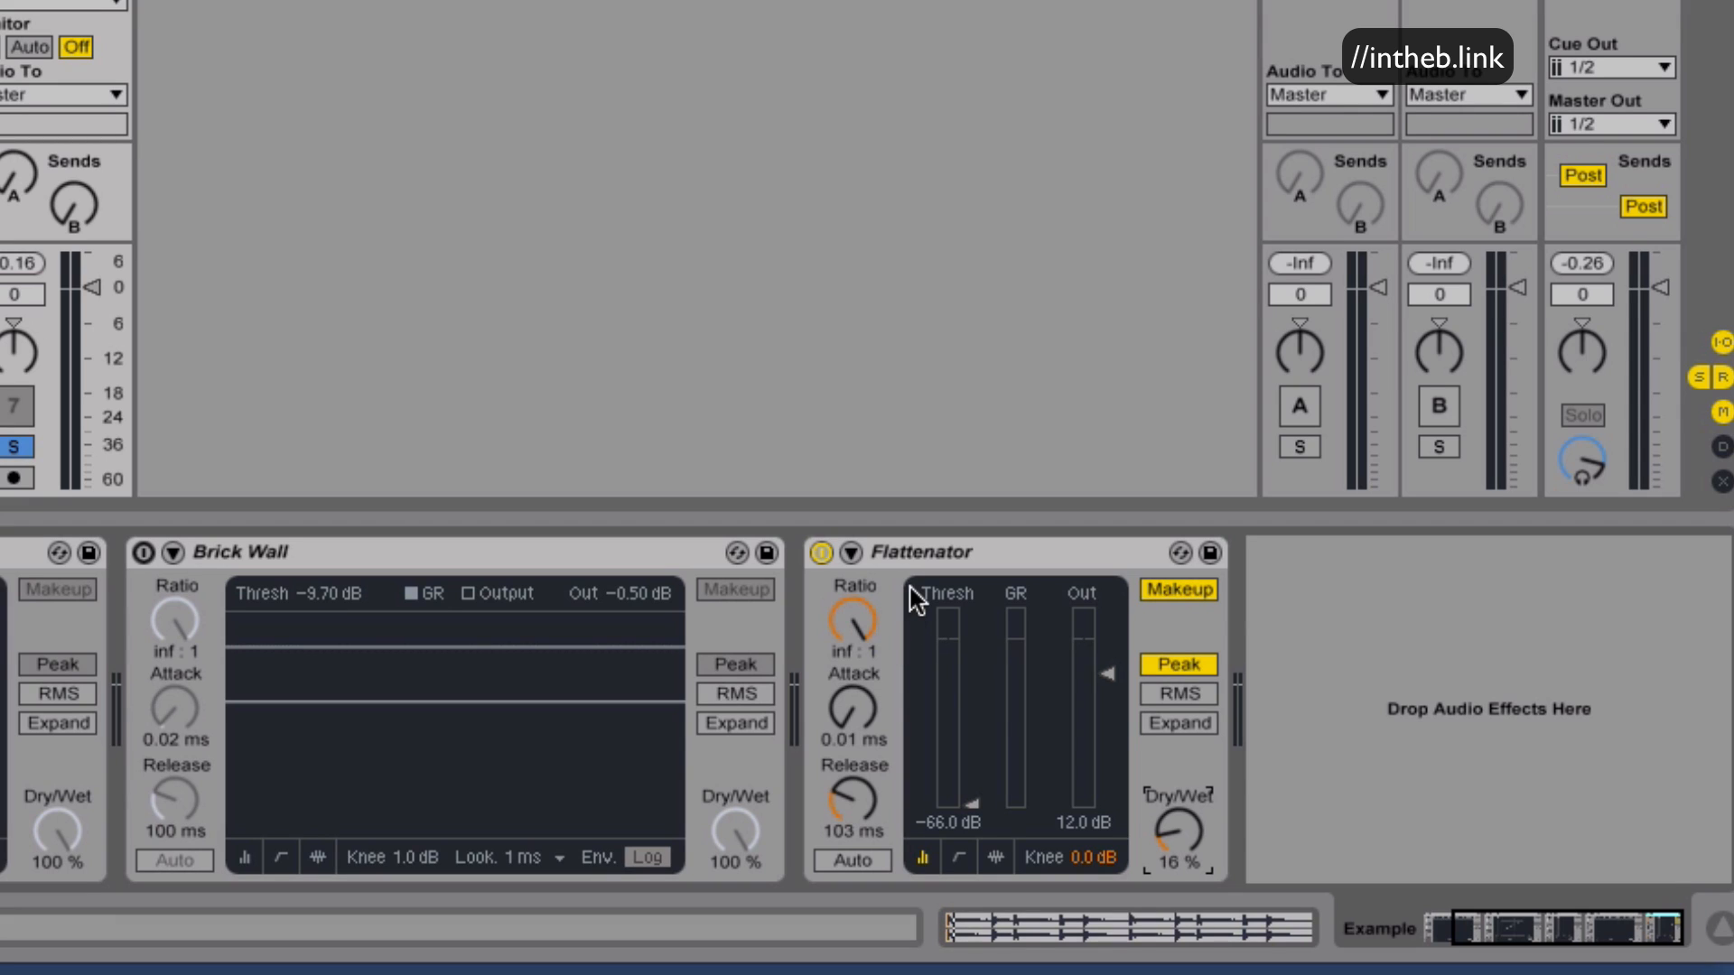
left_click(13, 446)
left_click(13, 405)
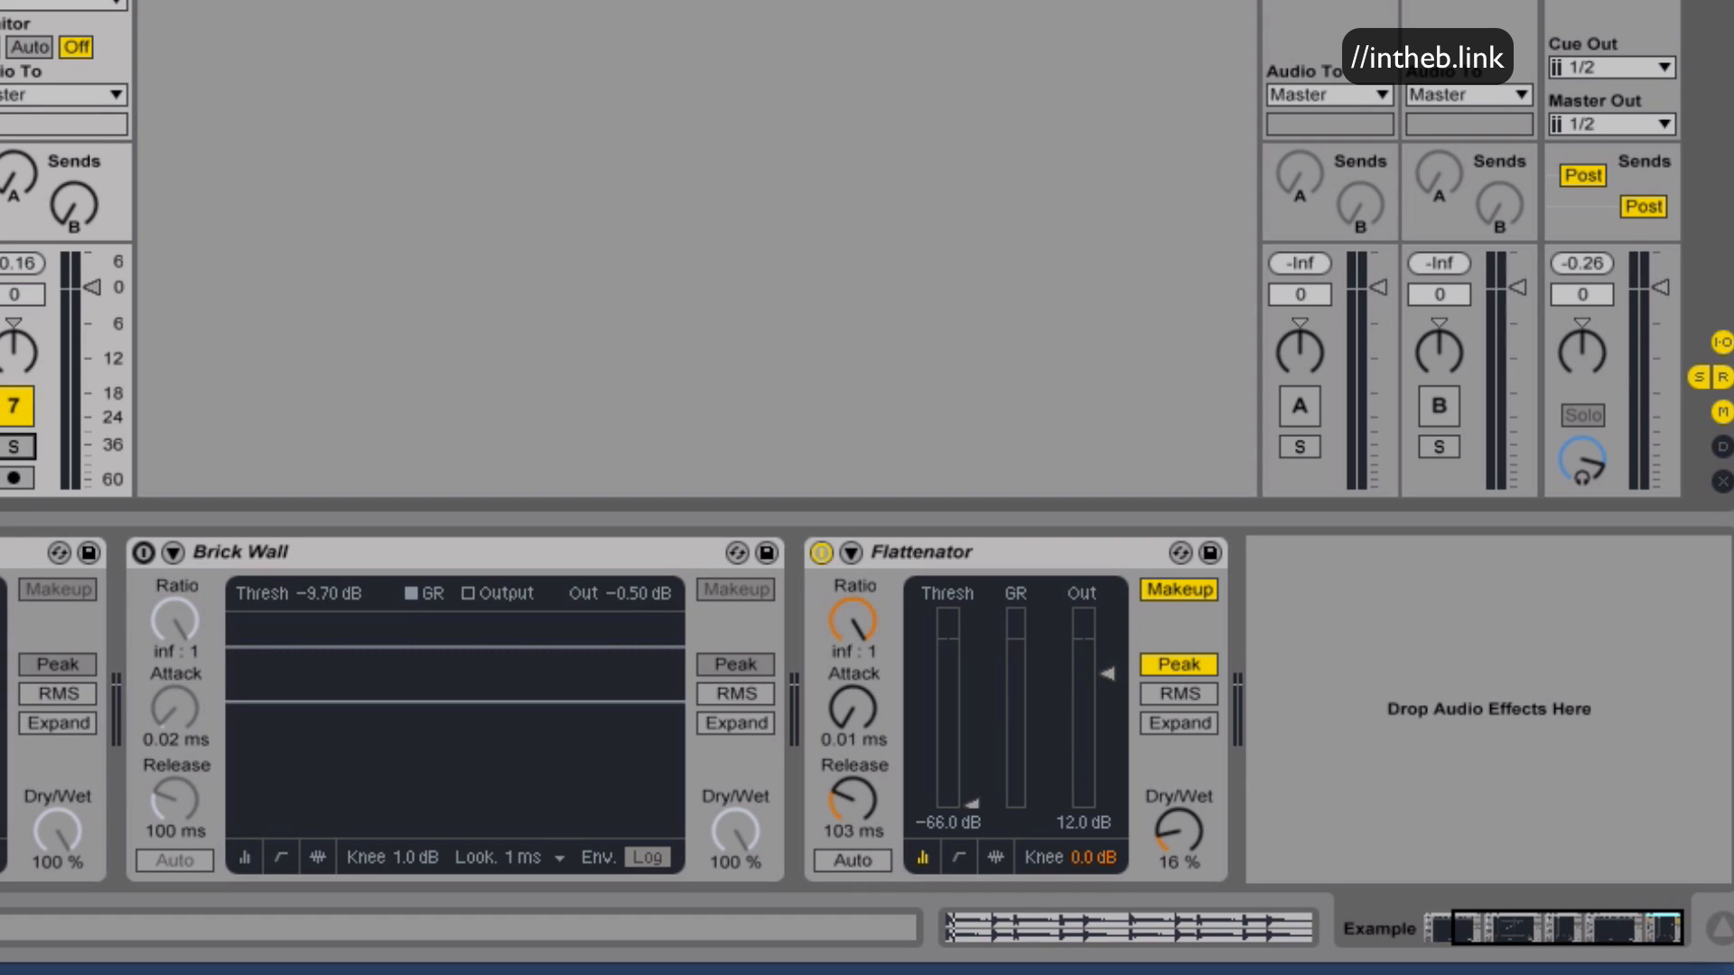
Solo the Atmo Pad track and launch its clip in scene 3.
key("Left")
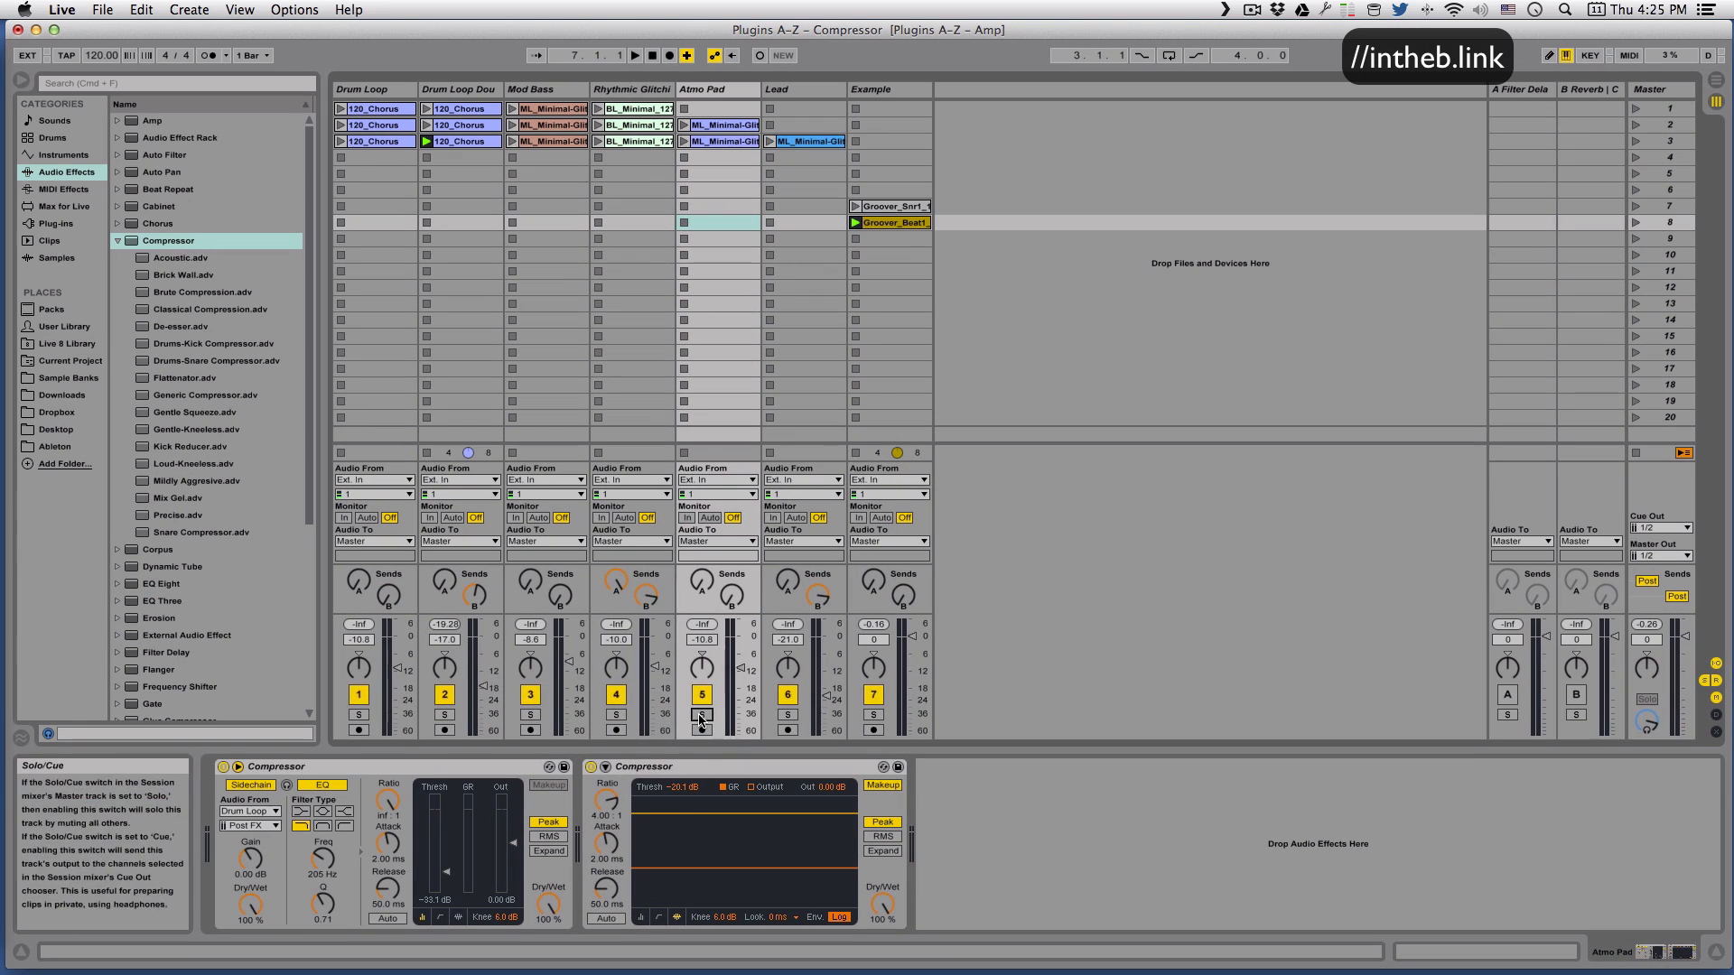
left_click(703, 715)
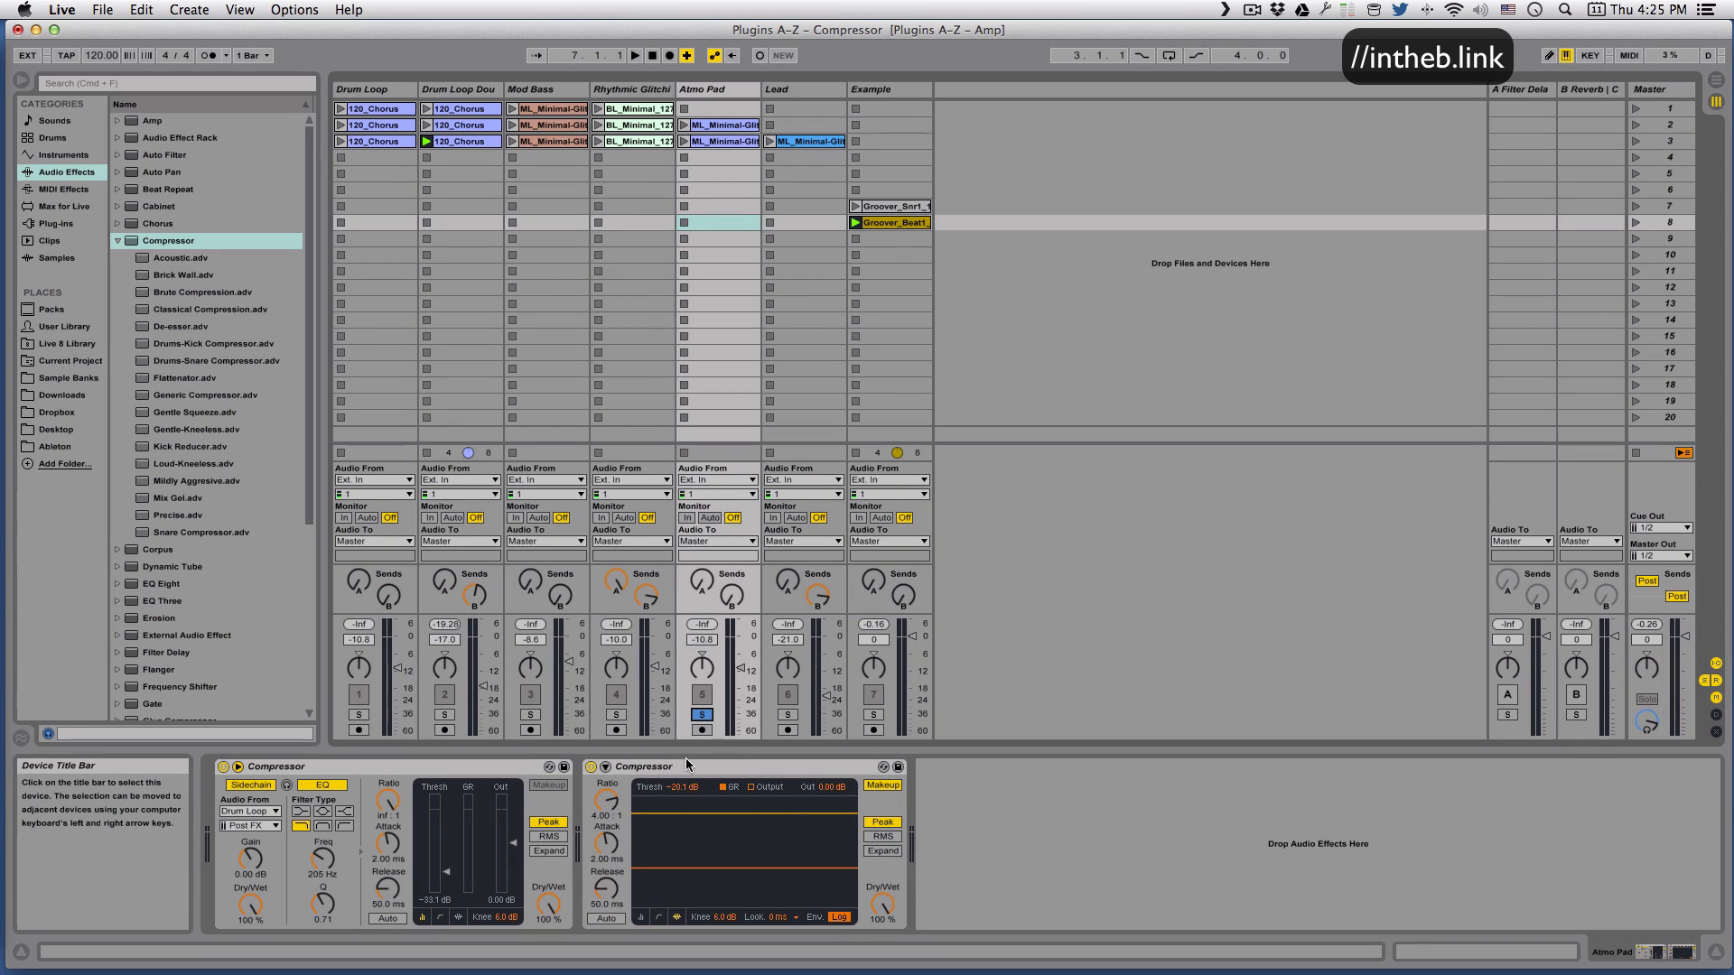
left_click(685, 141)
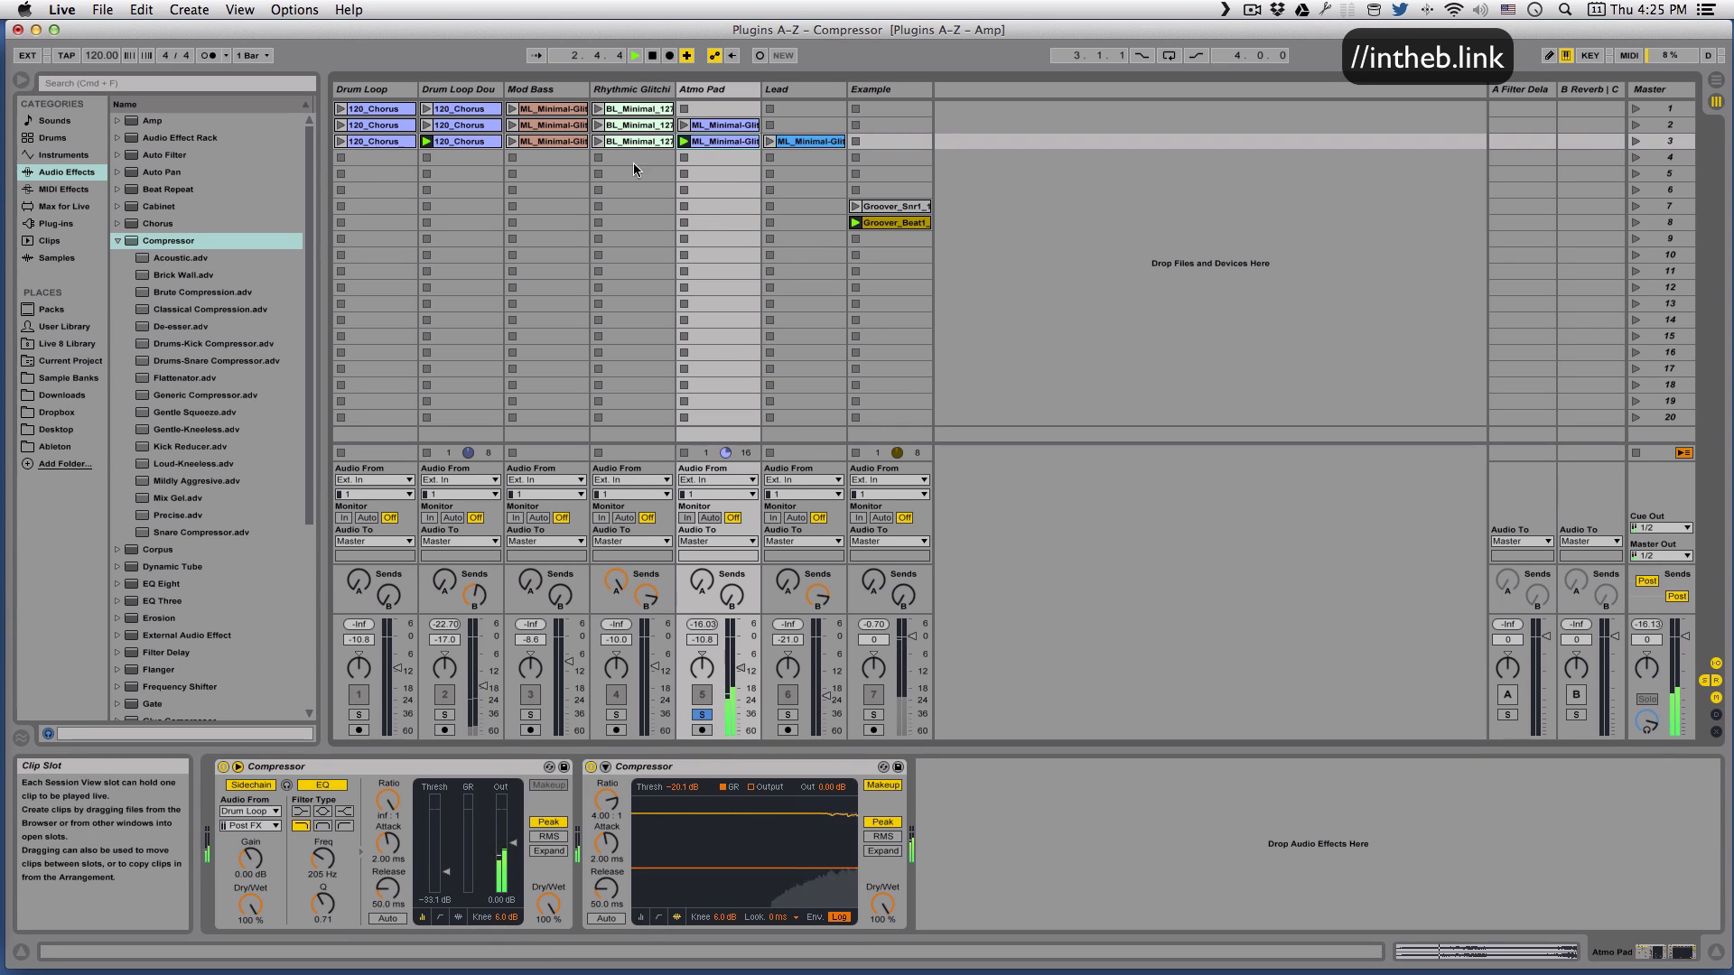
Stop the playing clips on the Drum Loop Double and Example tracks, and launch the Drum Loop clip and all of scene 3.
left_click(427, 158)
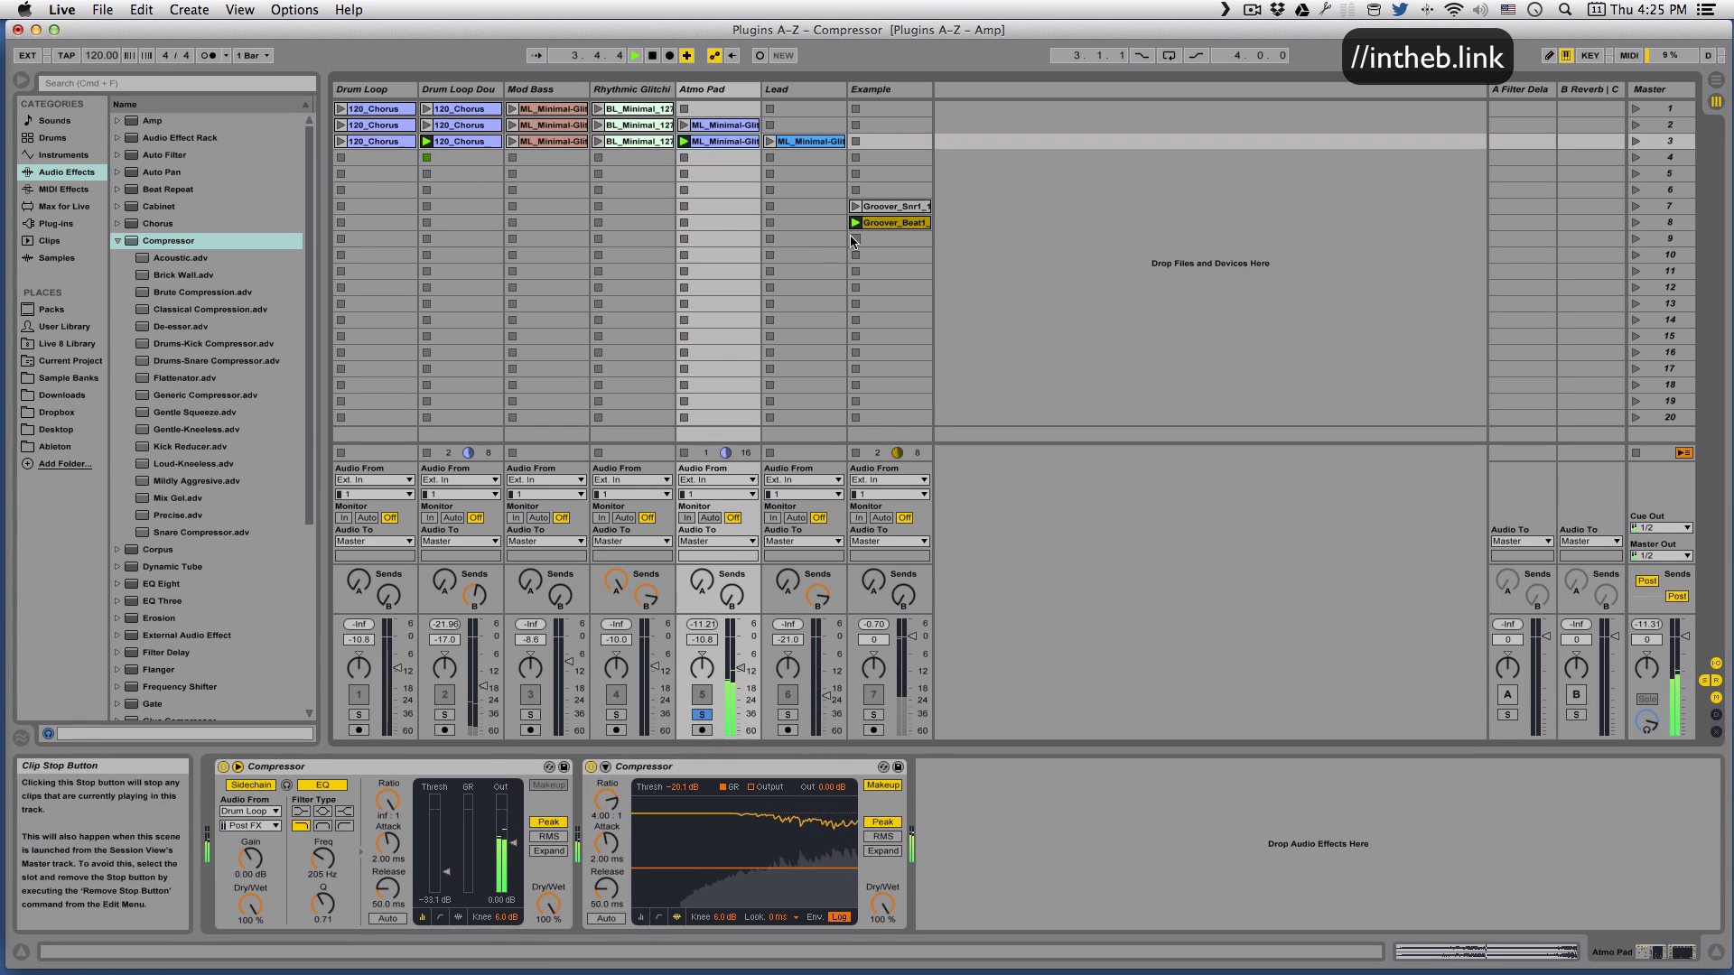
left_click(853, 237)
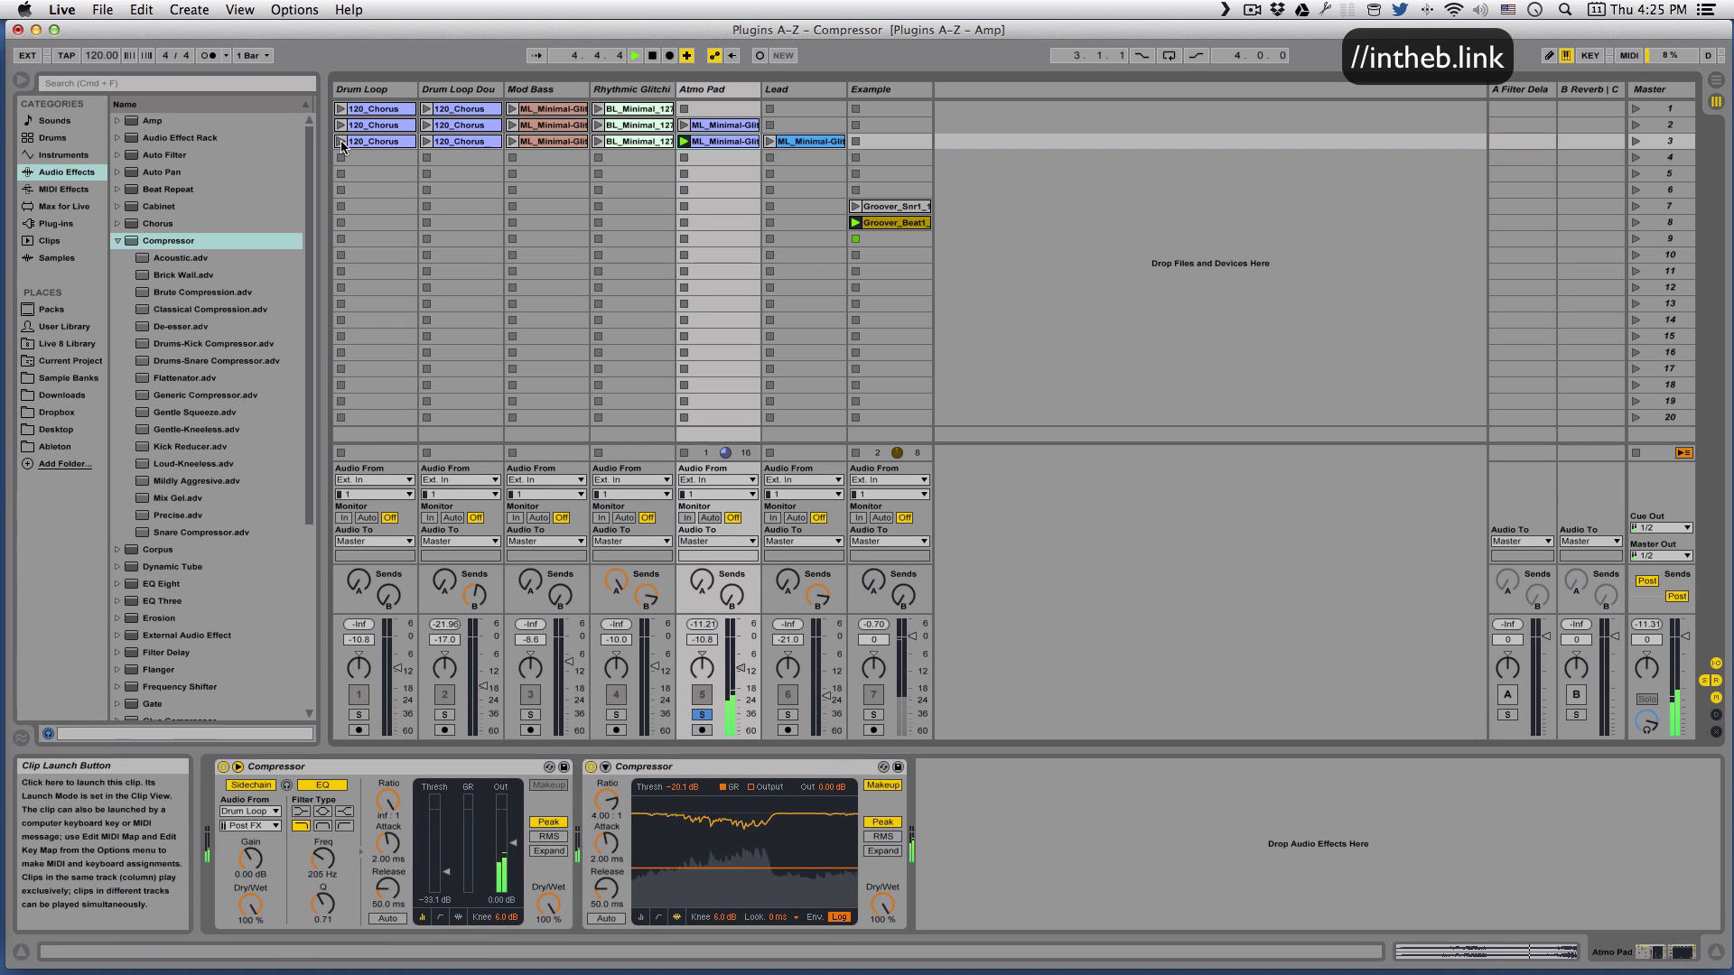
left_click(341, 142)
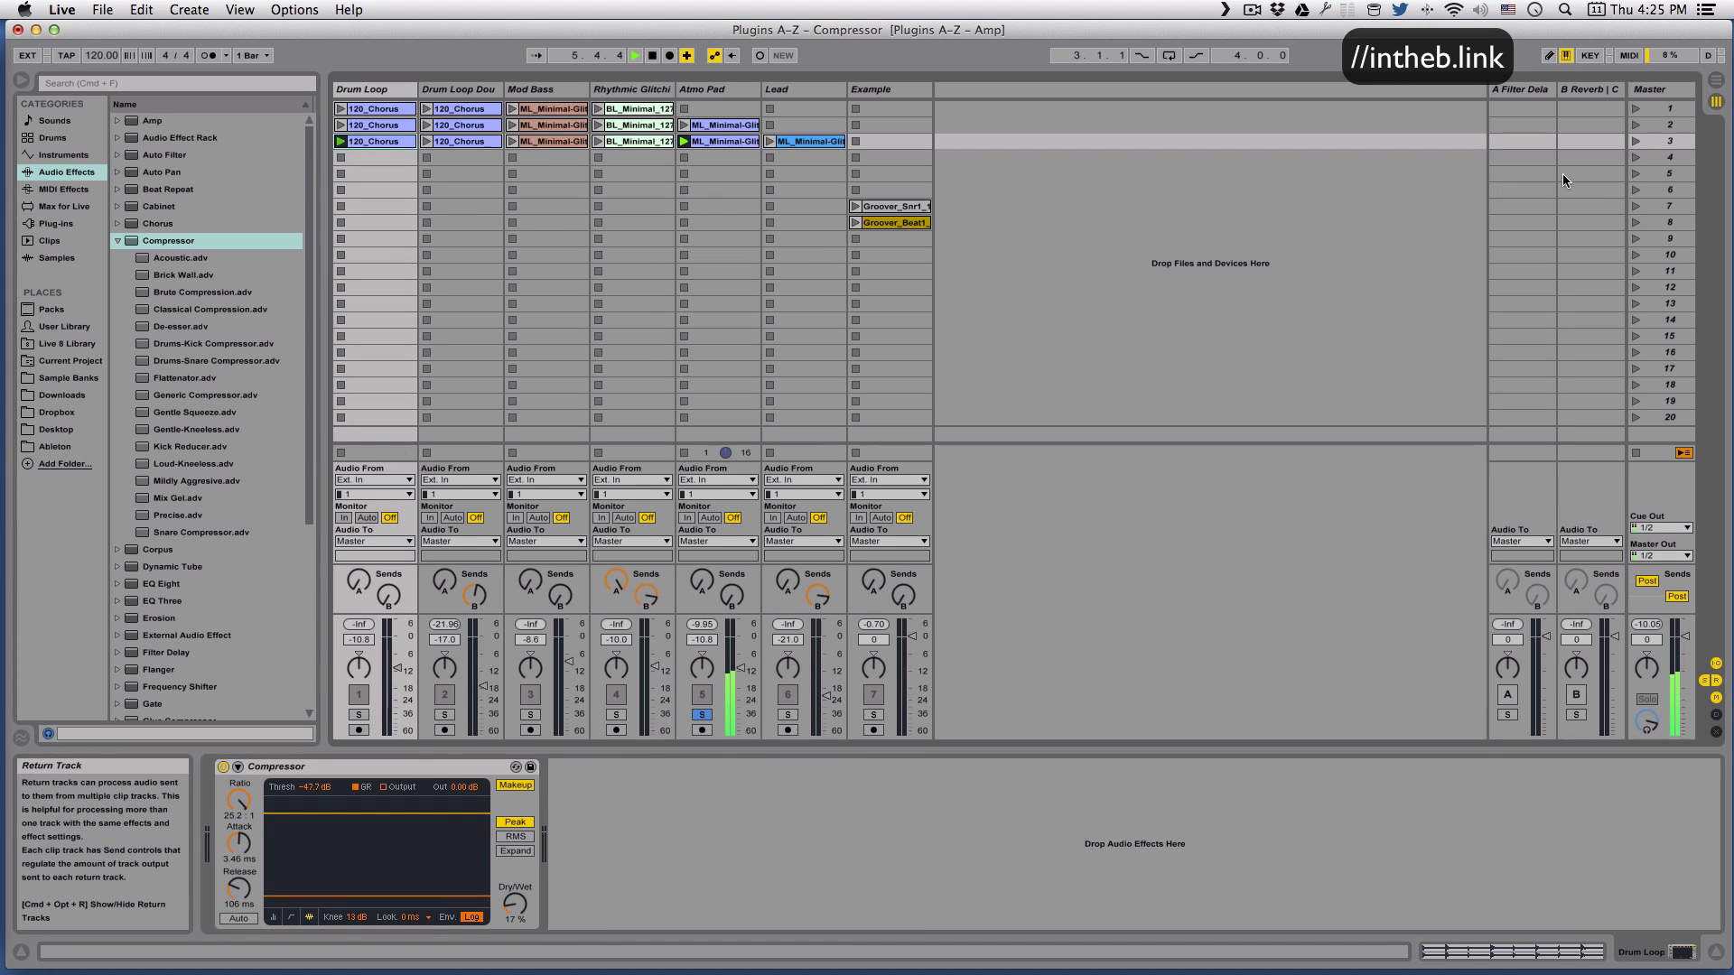
left_click(1635, 141)
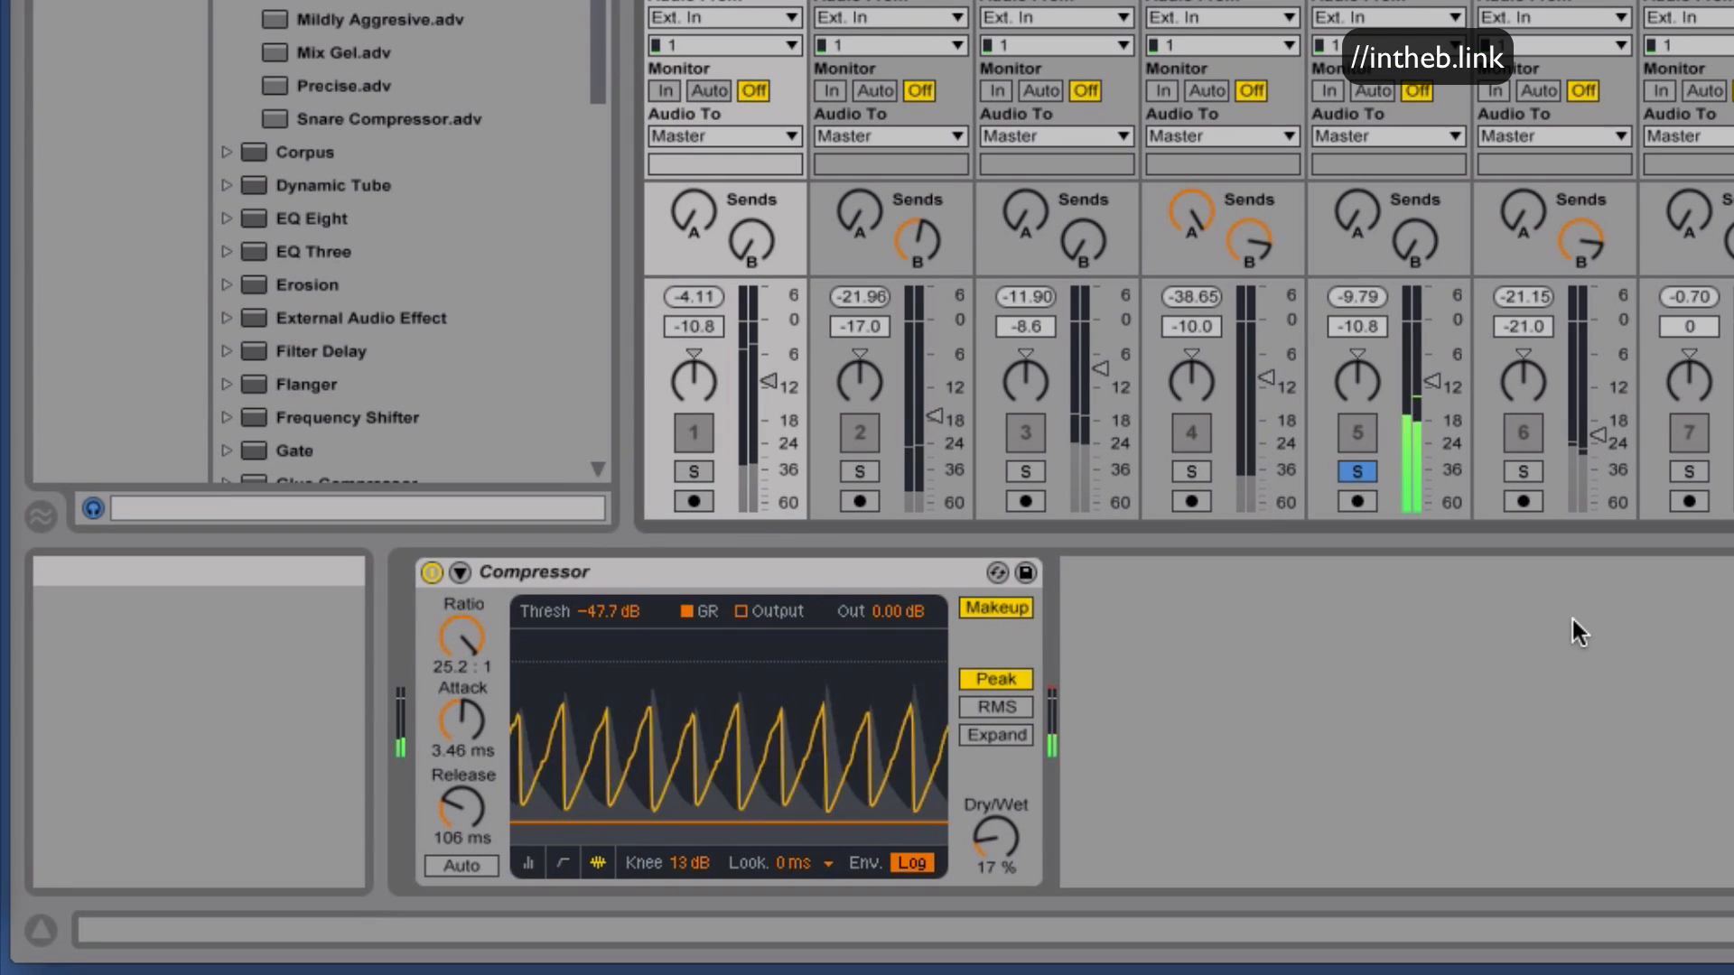
Switch the Atmo Pad's first compressor to the activity view, and check the Drum Loop track's compressor before returning to Atmo Pad.
left_click(1388, 1)
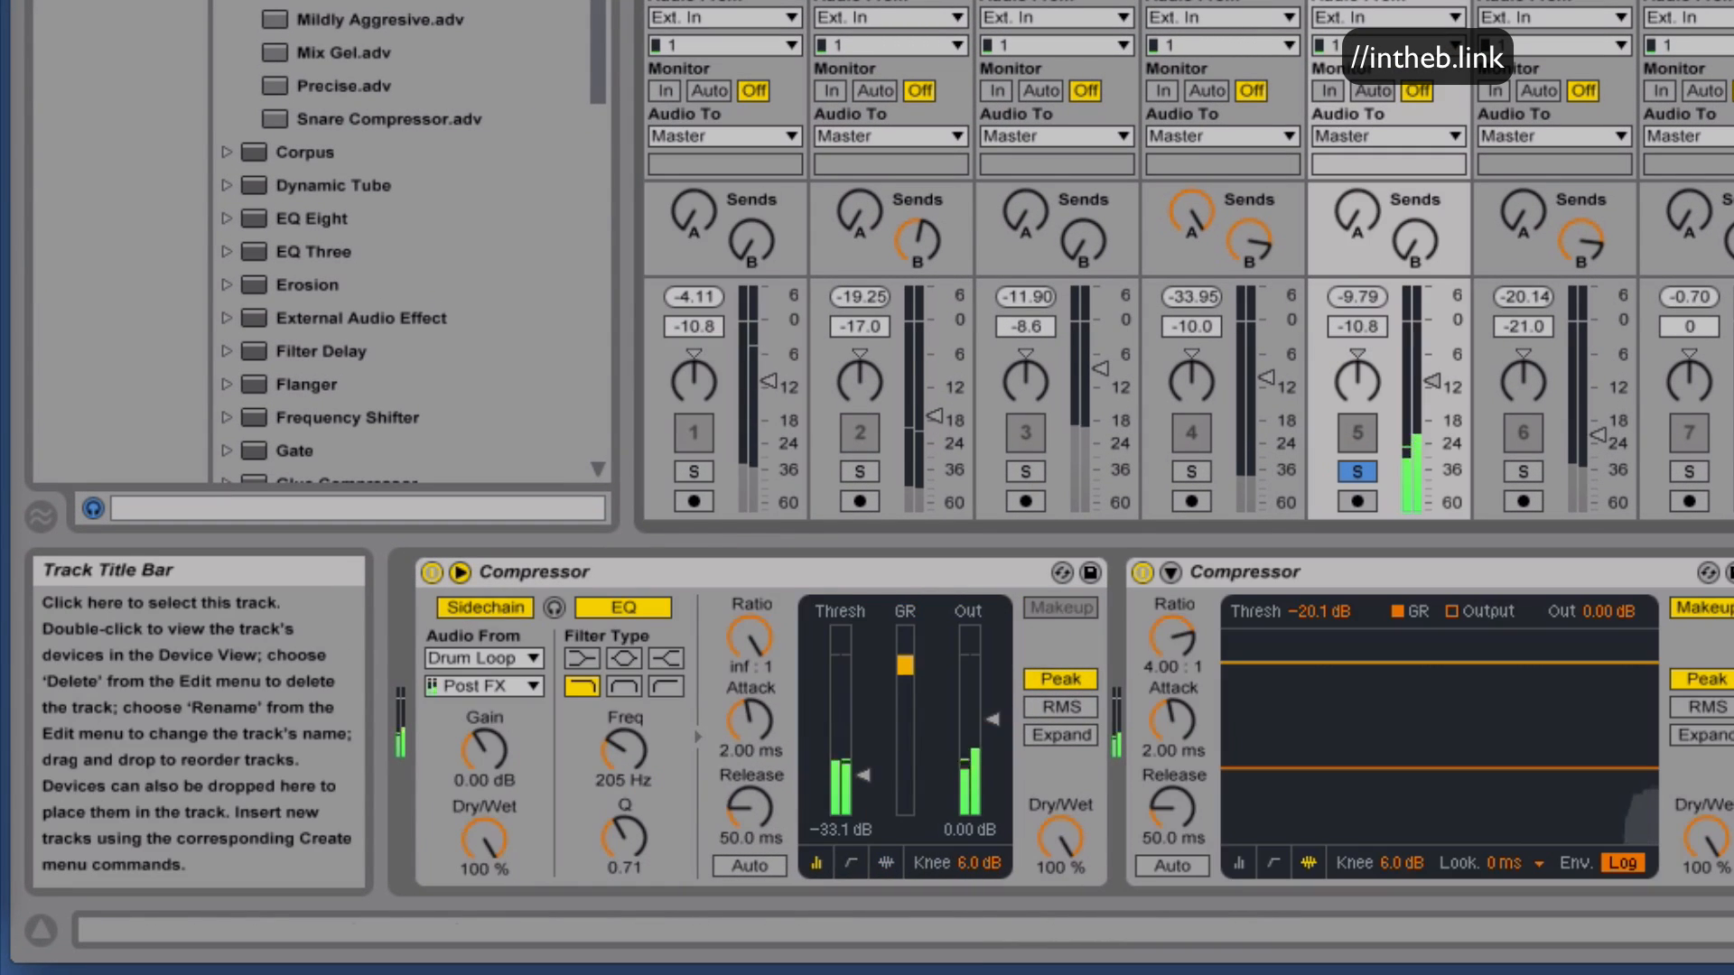
left_click(892, 863)
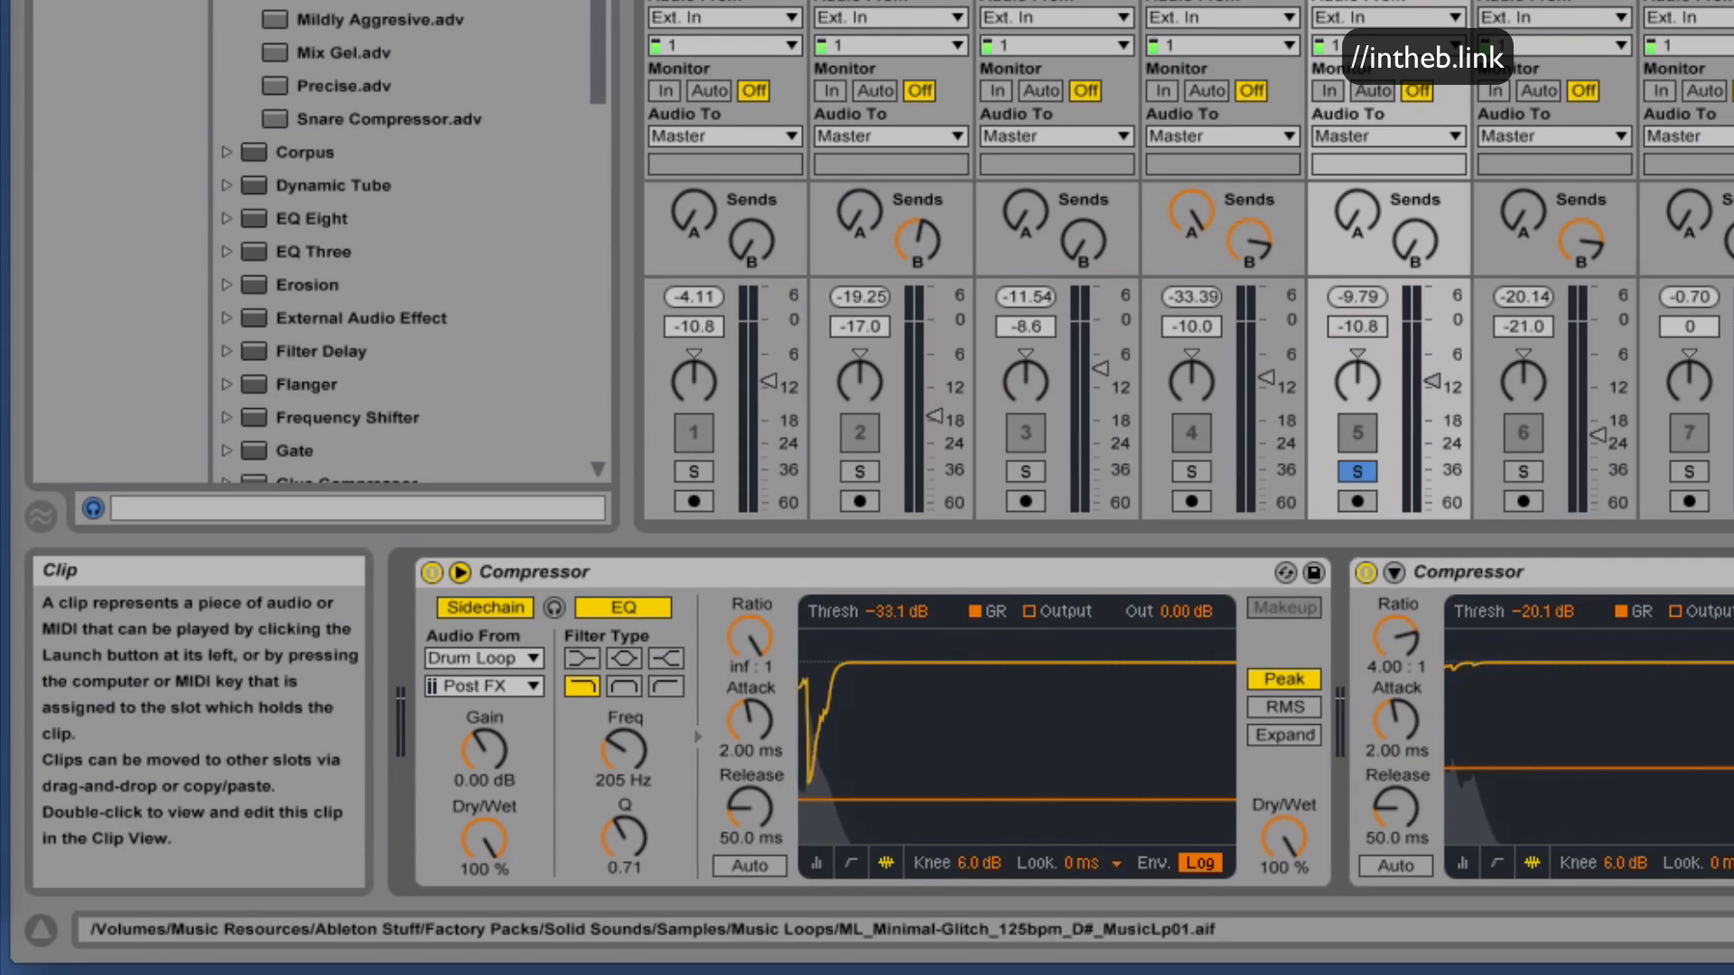
left_click(725, 2)
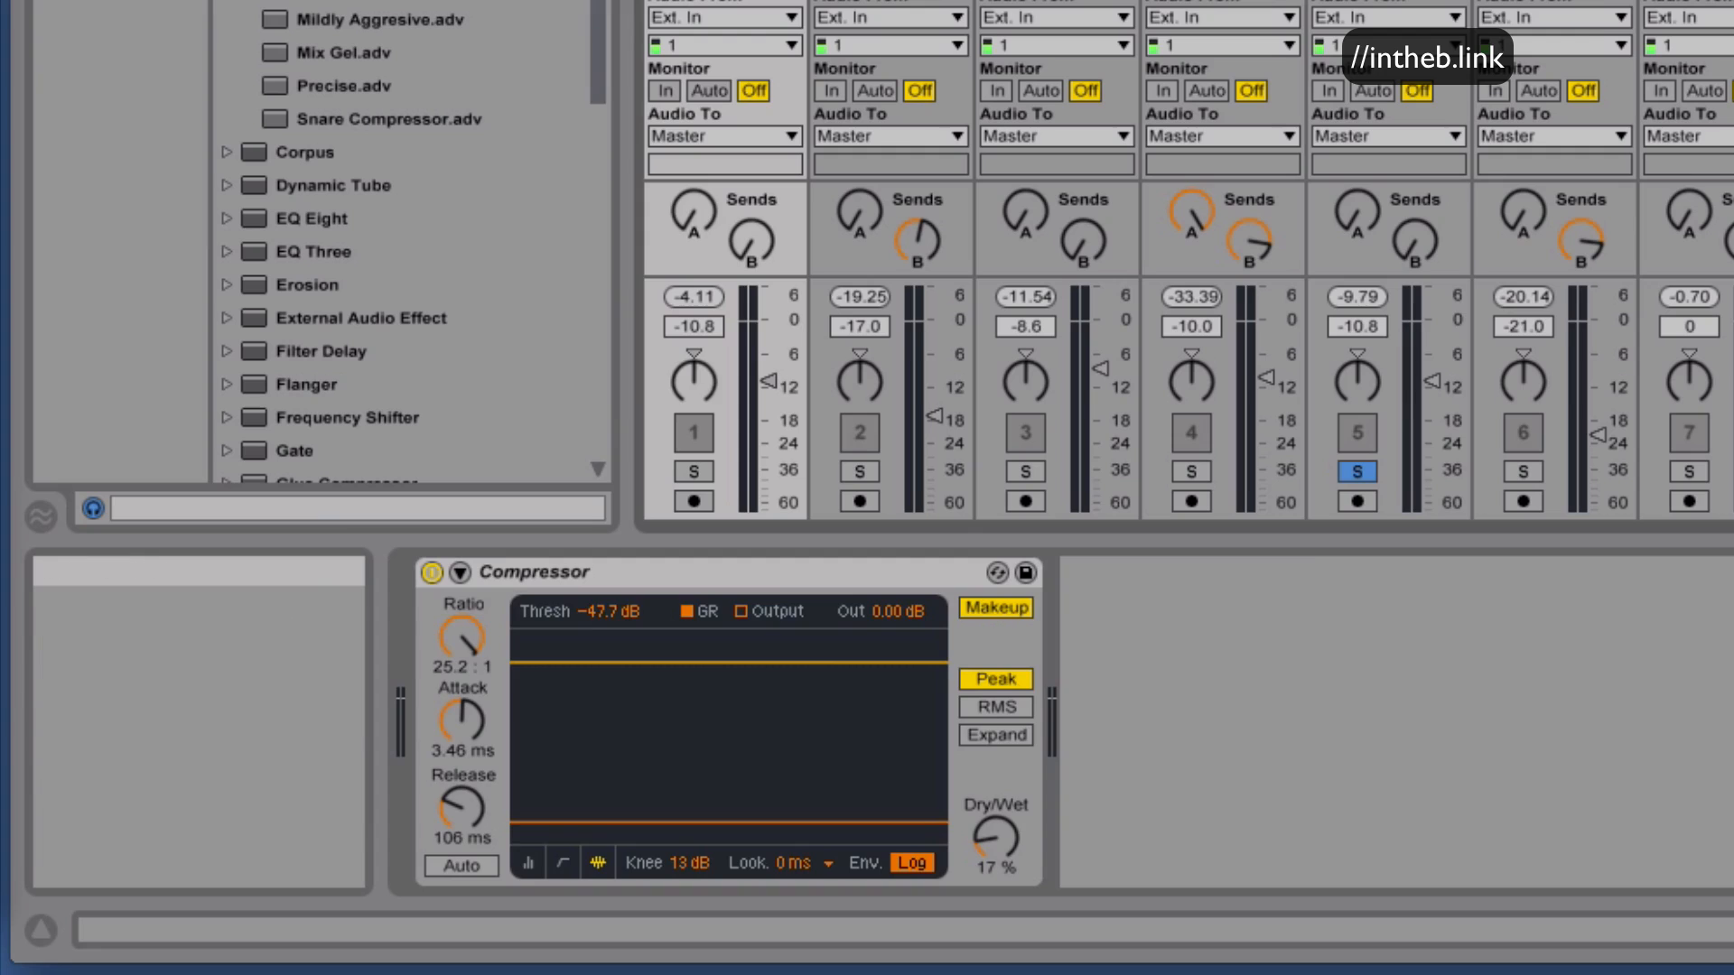
left_click(1388, 1)
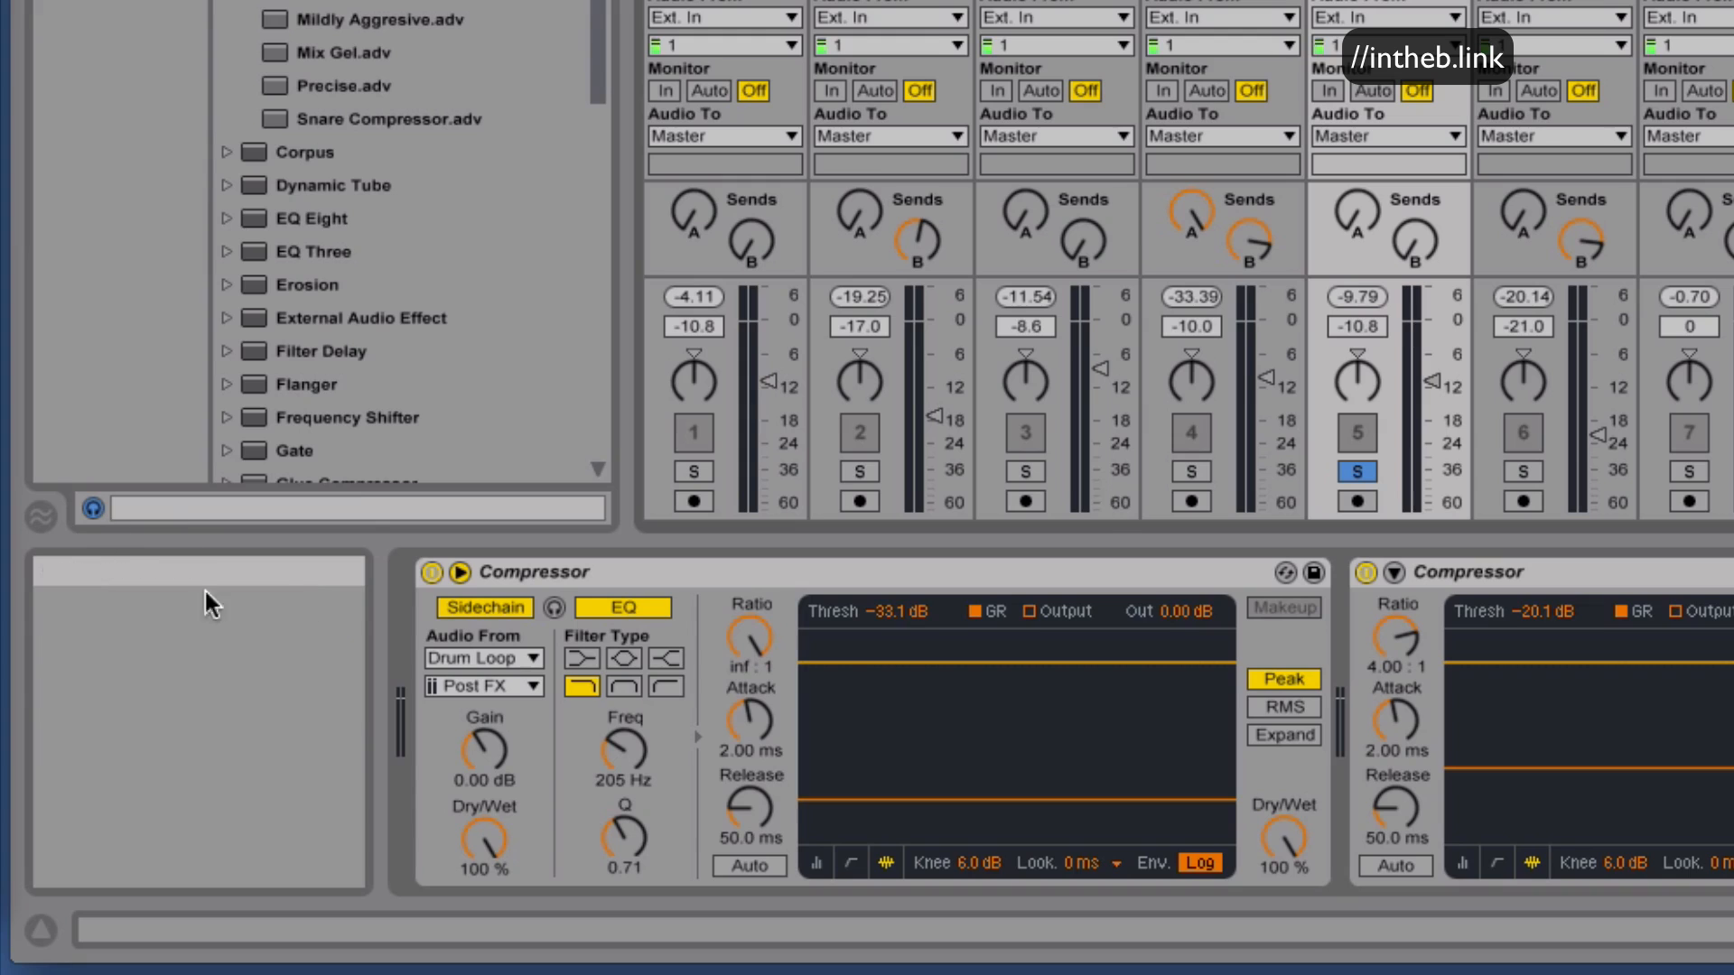
Fold and unfold the first compressor's sidechain section, choose Drum Loop as the sidechain source, and set the sidechain gain to 0.19 dB.
left_click(459, 573)
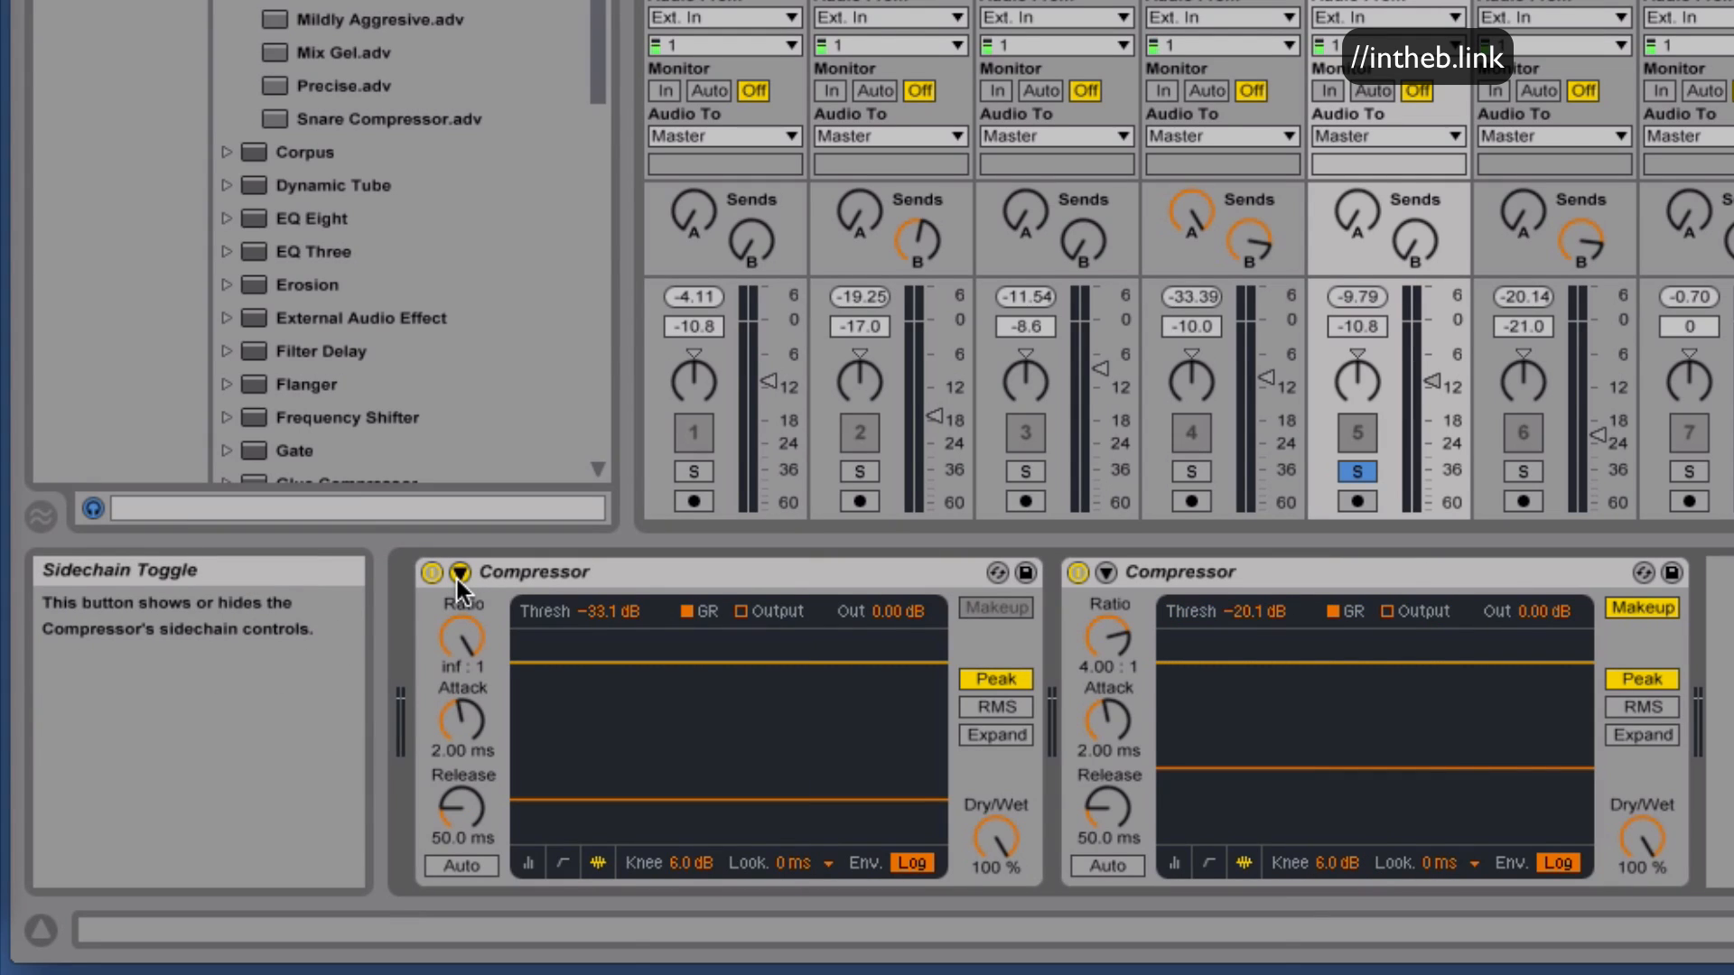
left_click(459, 572)
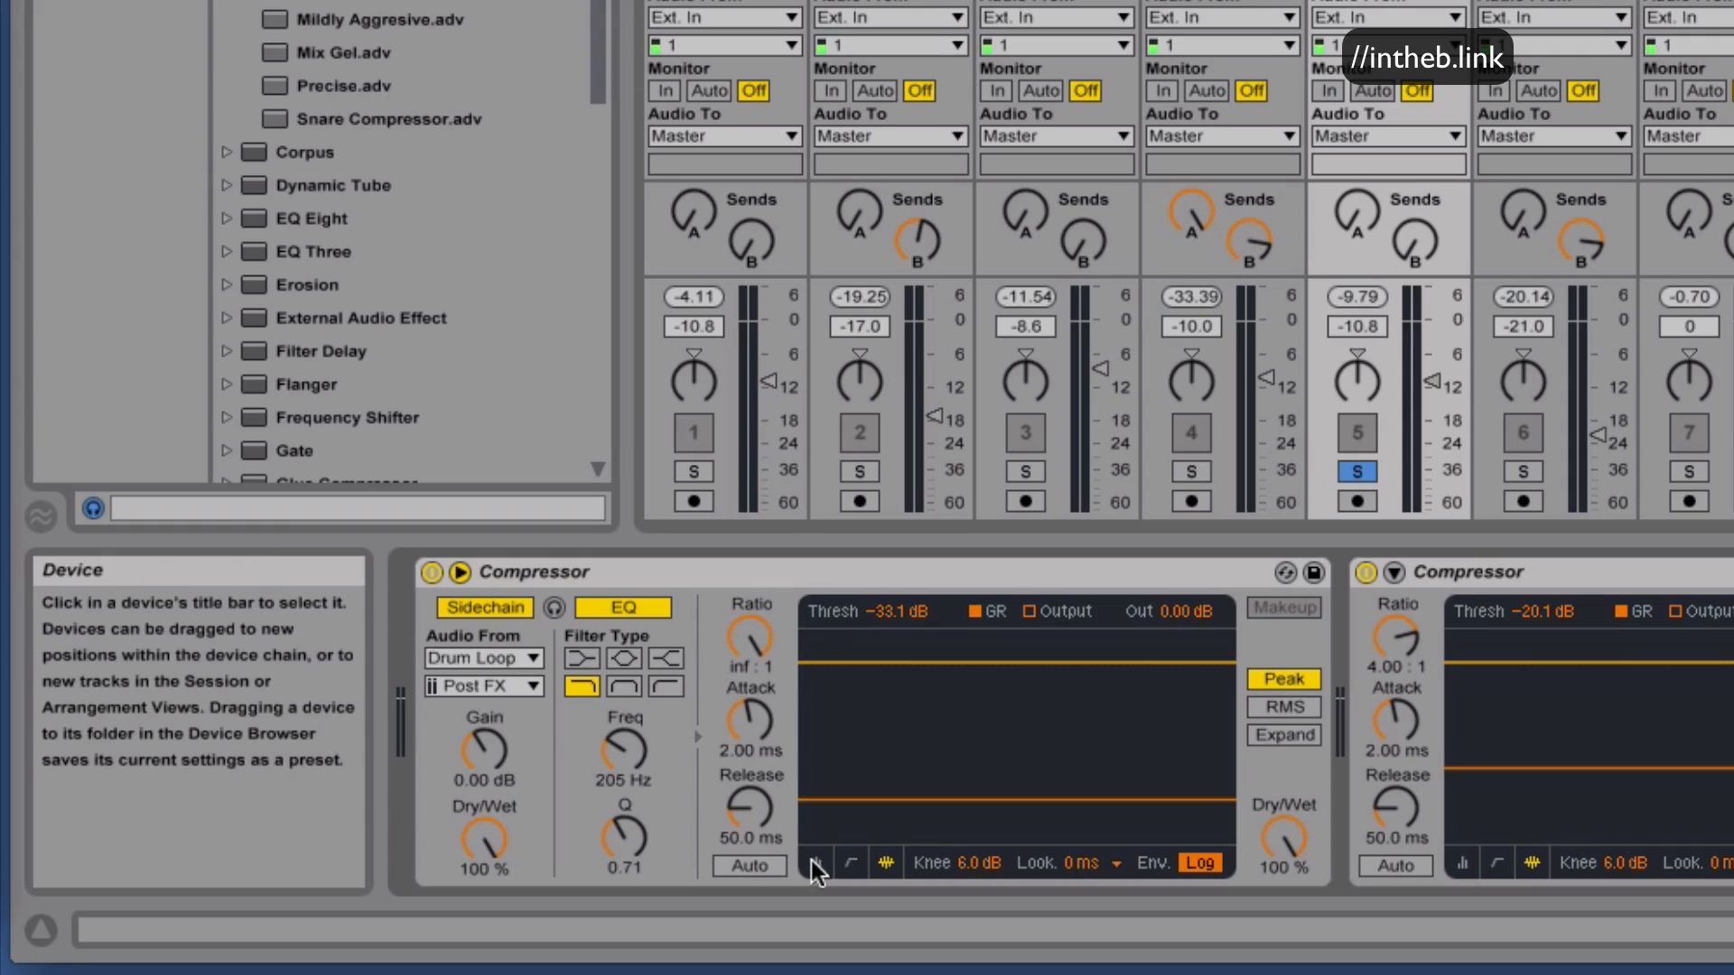
left_click(502, 659)
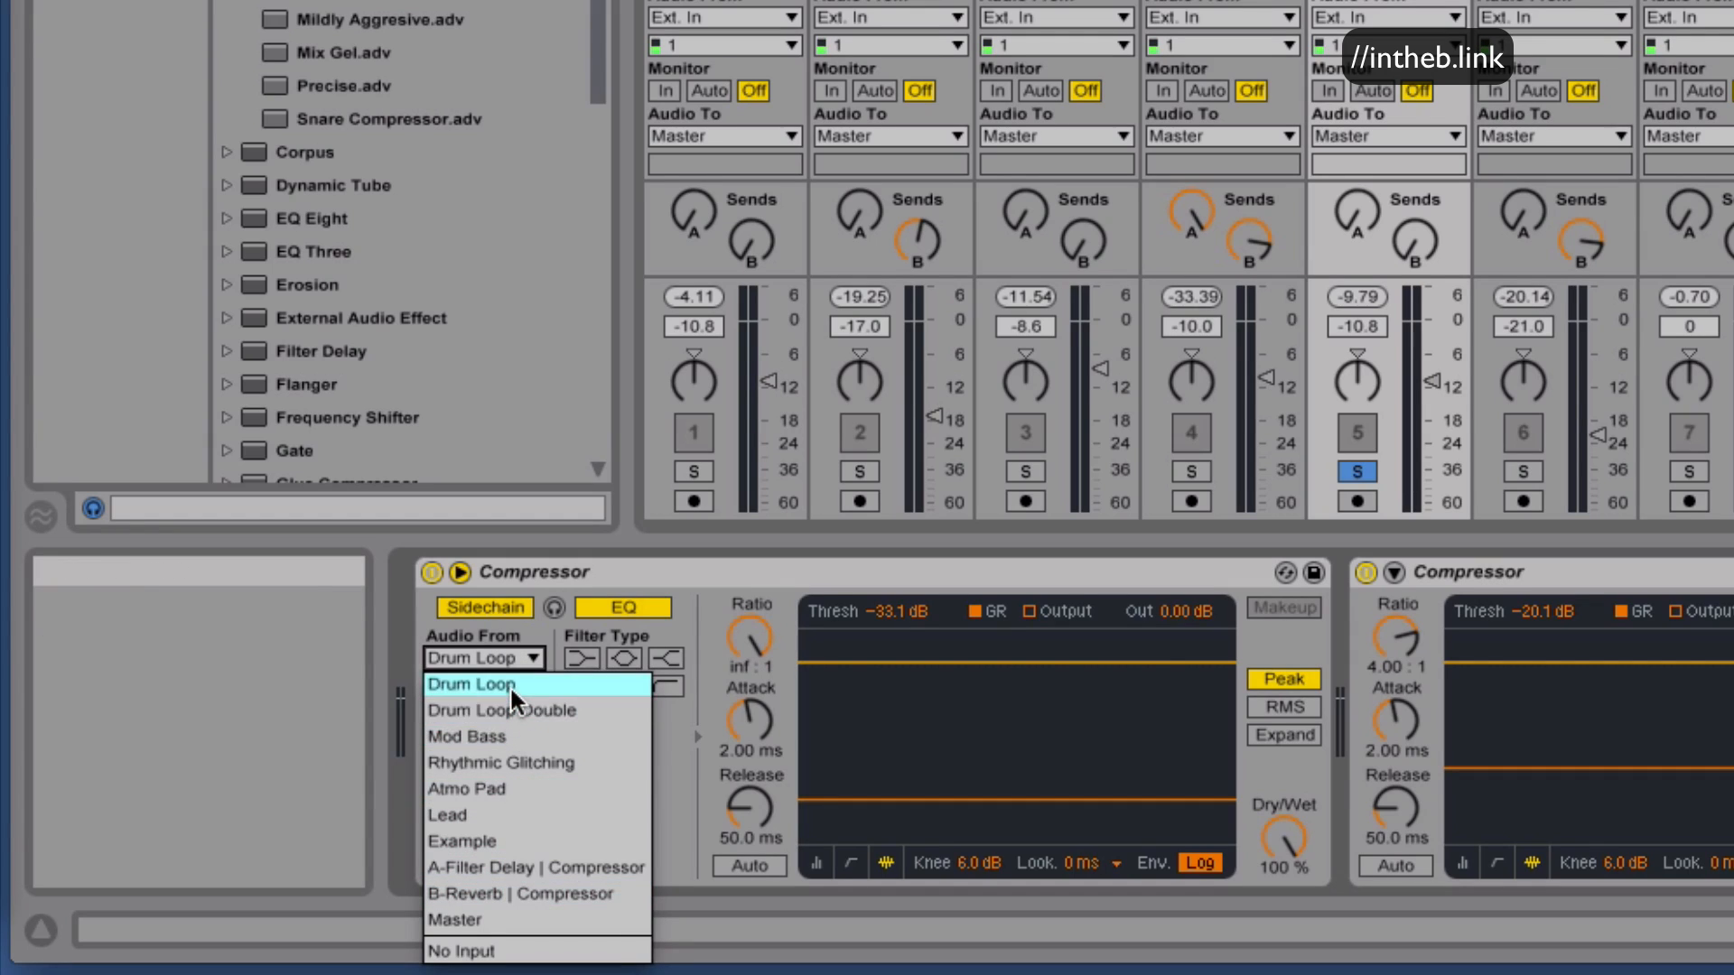
left_click(509, 685)
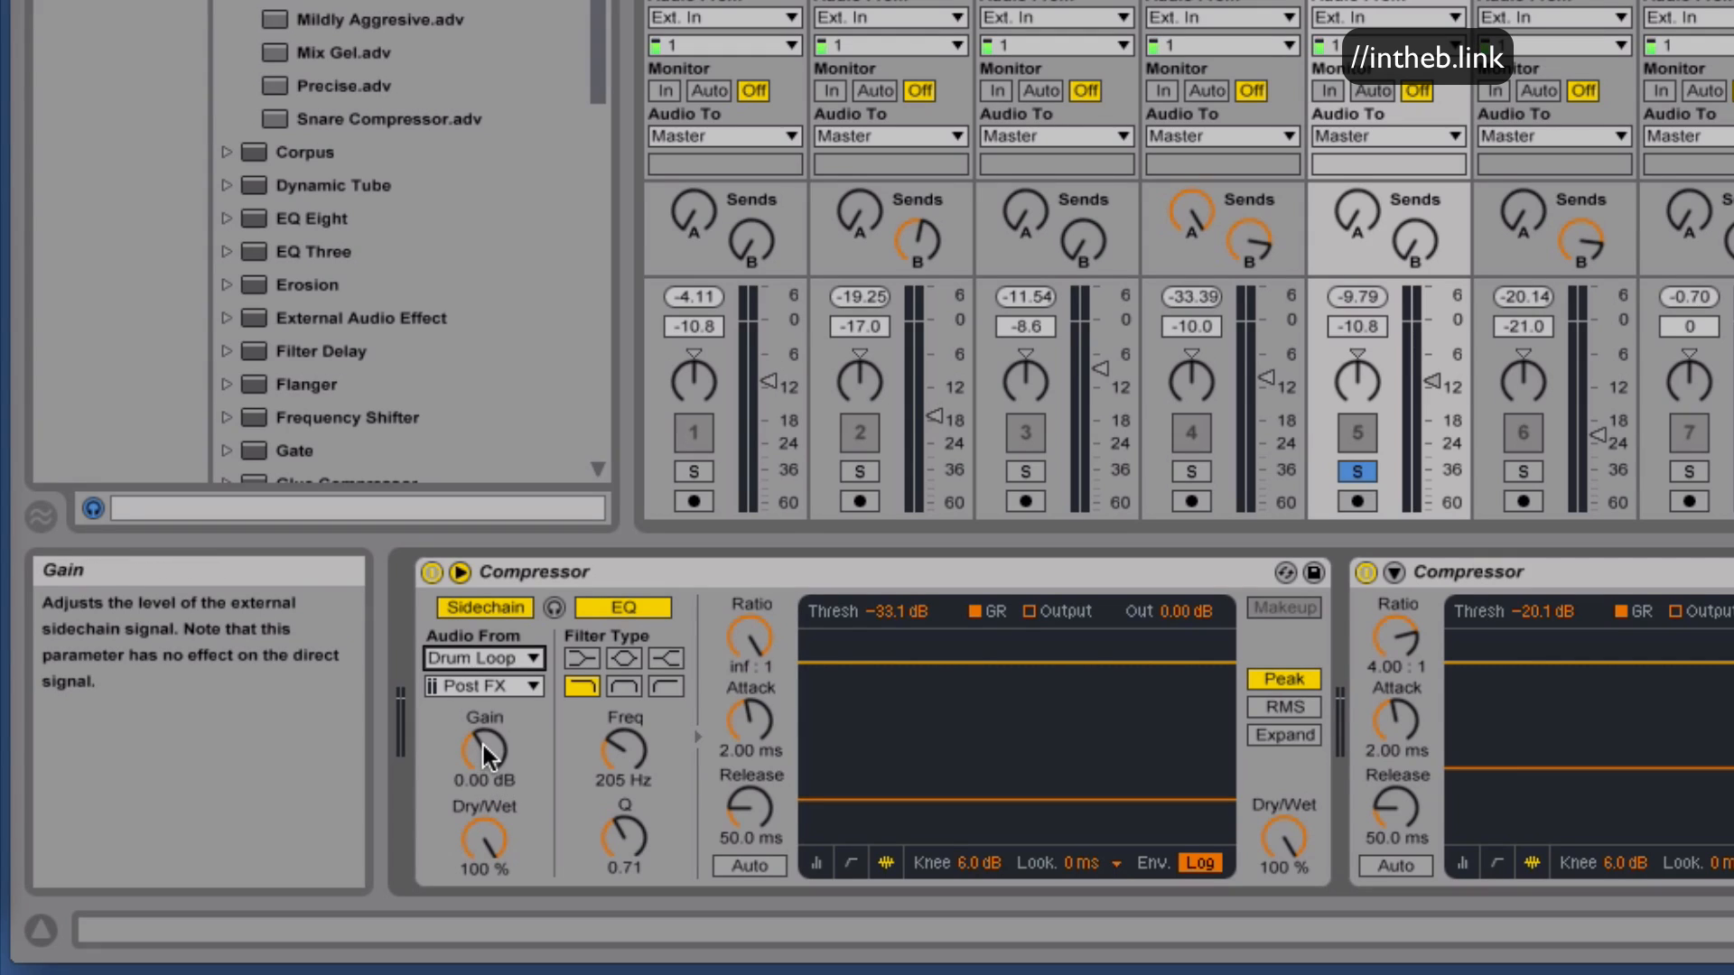
mouse_move(484, 745)
left_mouse_down()
mouse_move(484, 718)
mouse_move(484, 767)
left_mouse_up()
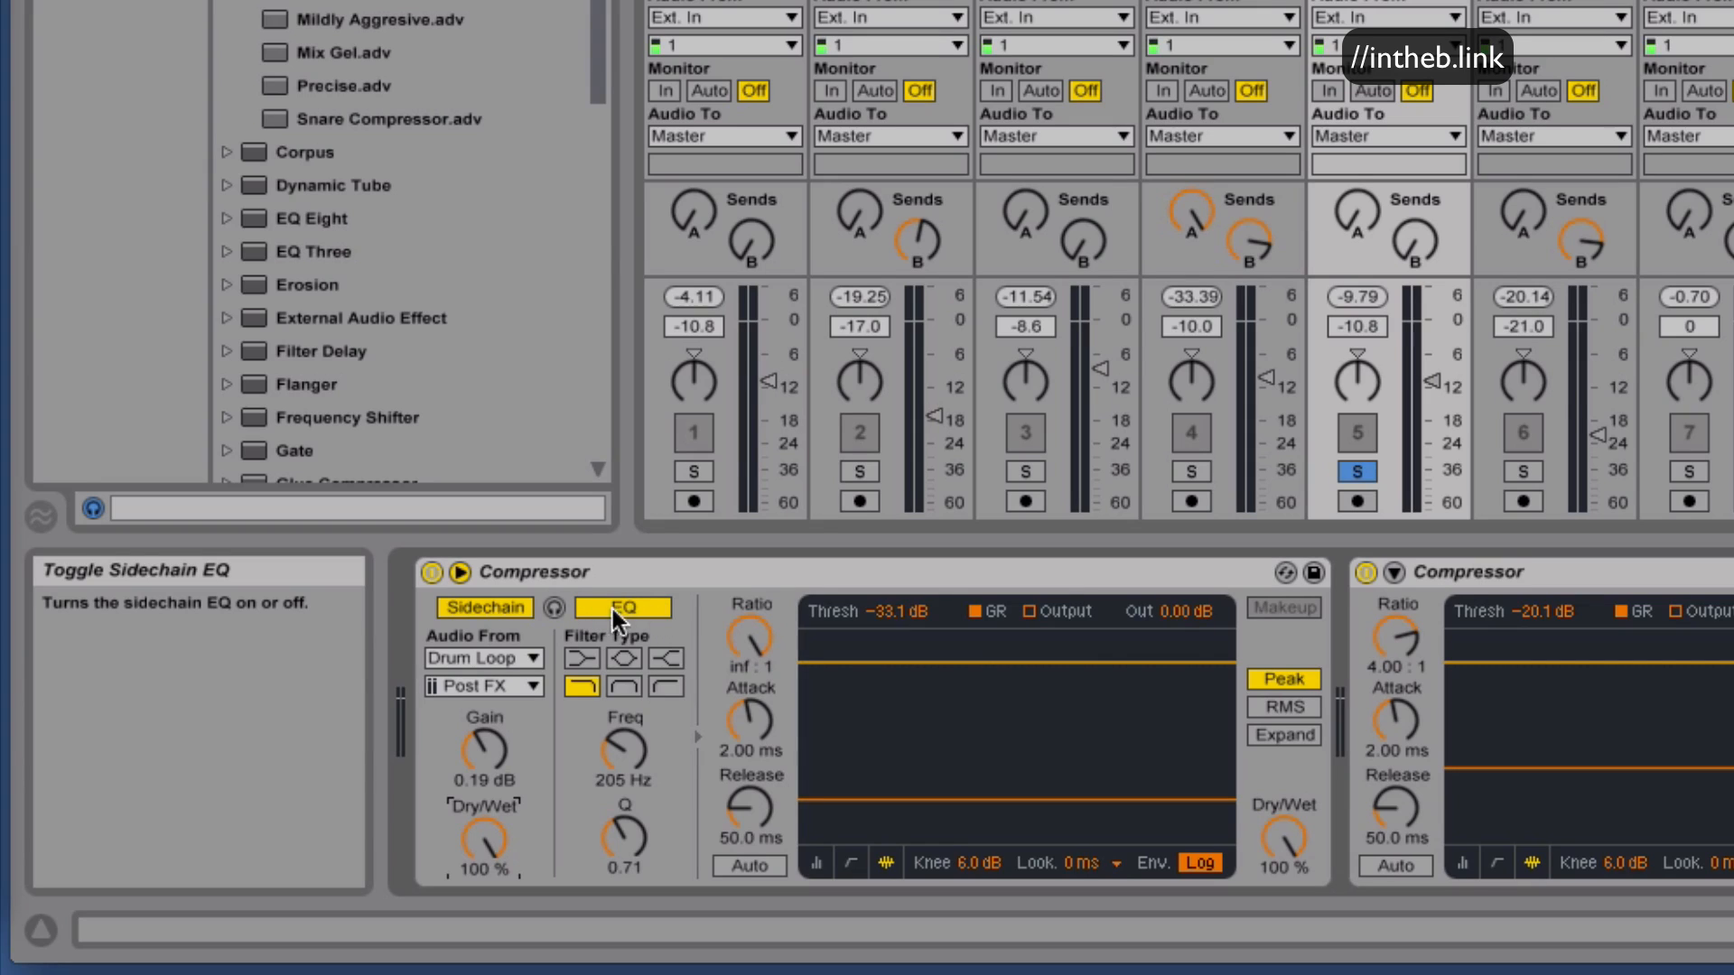
Try the low-shelf, high-shelf and high-pass types in the sidechain EQ, and return it to the low-pass filter.
left_click(585, 658)
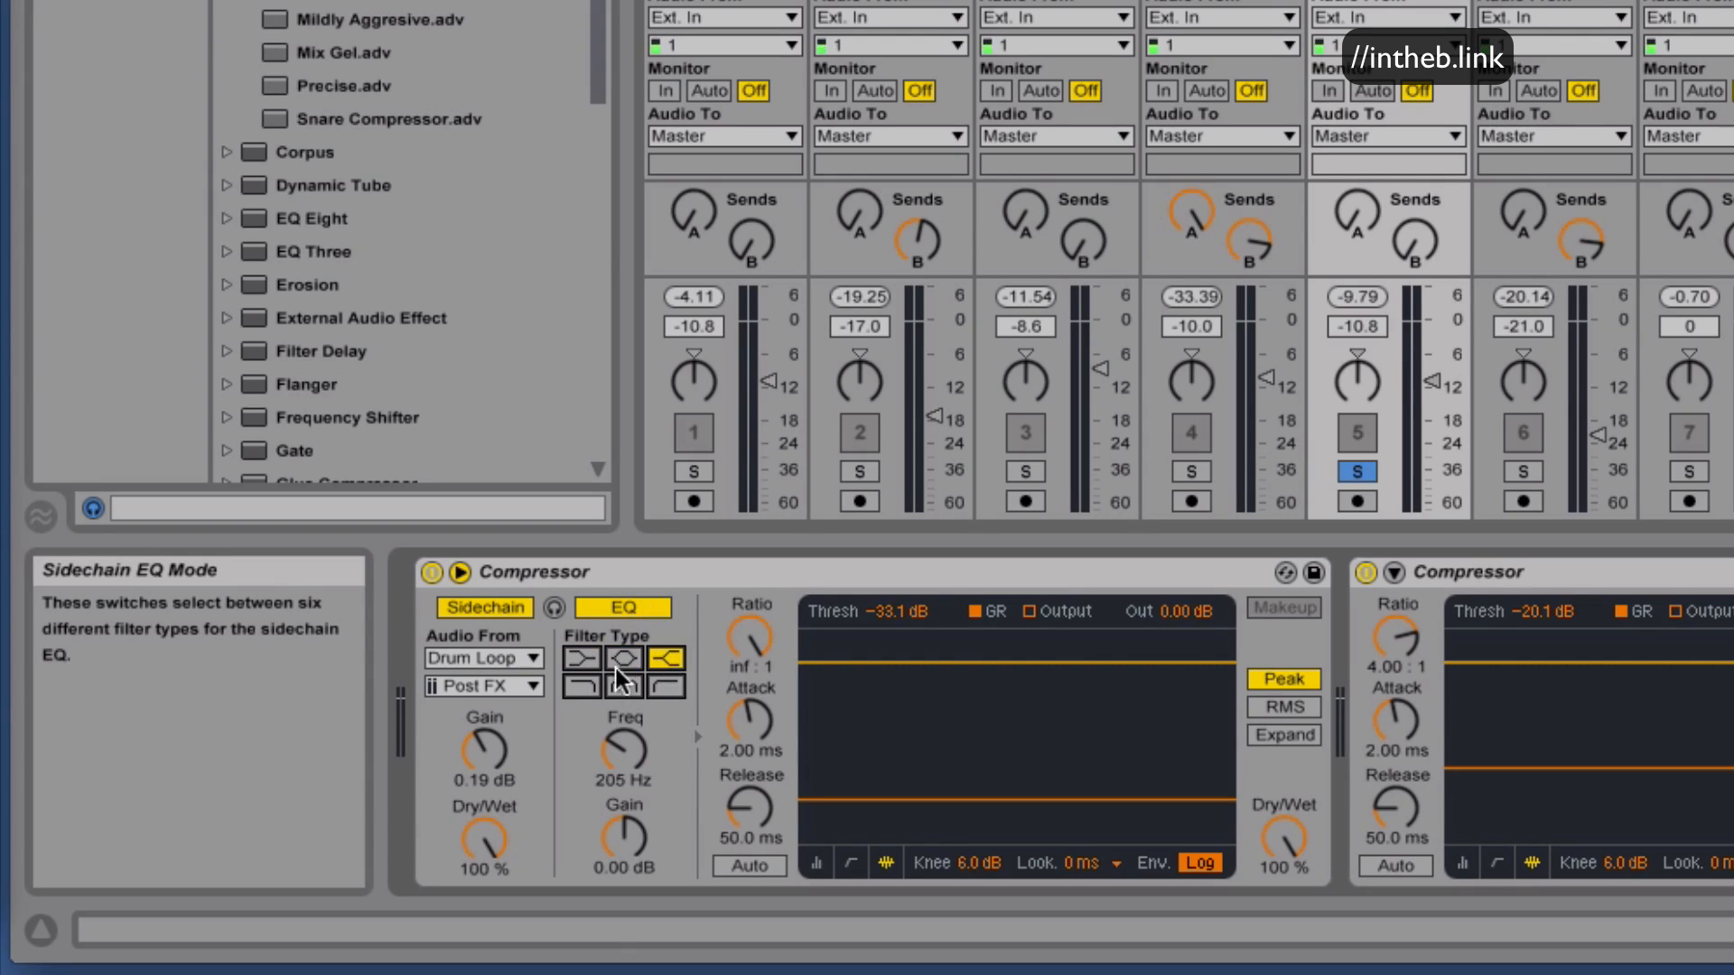
left_click(585, 685)
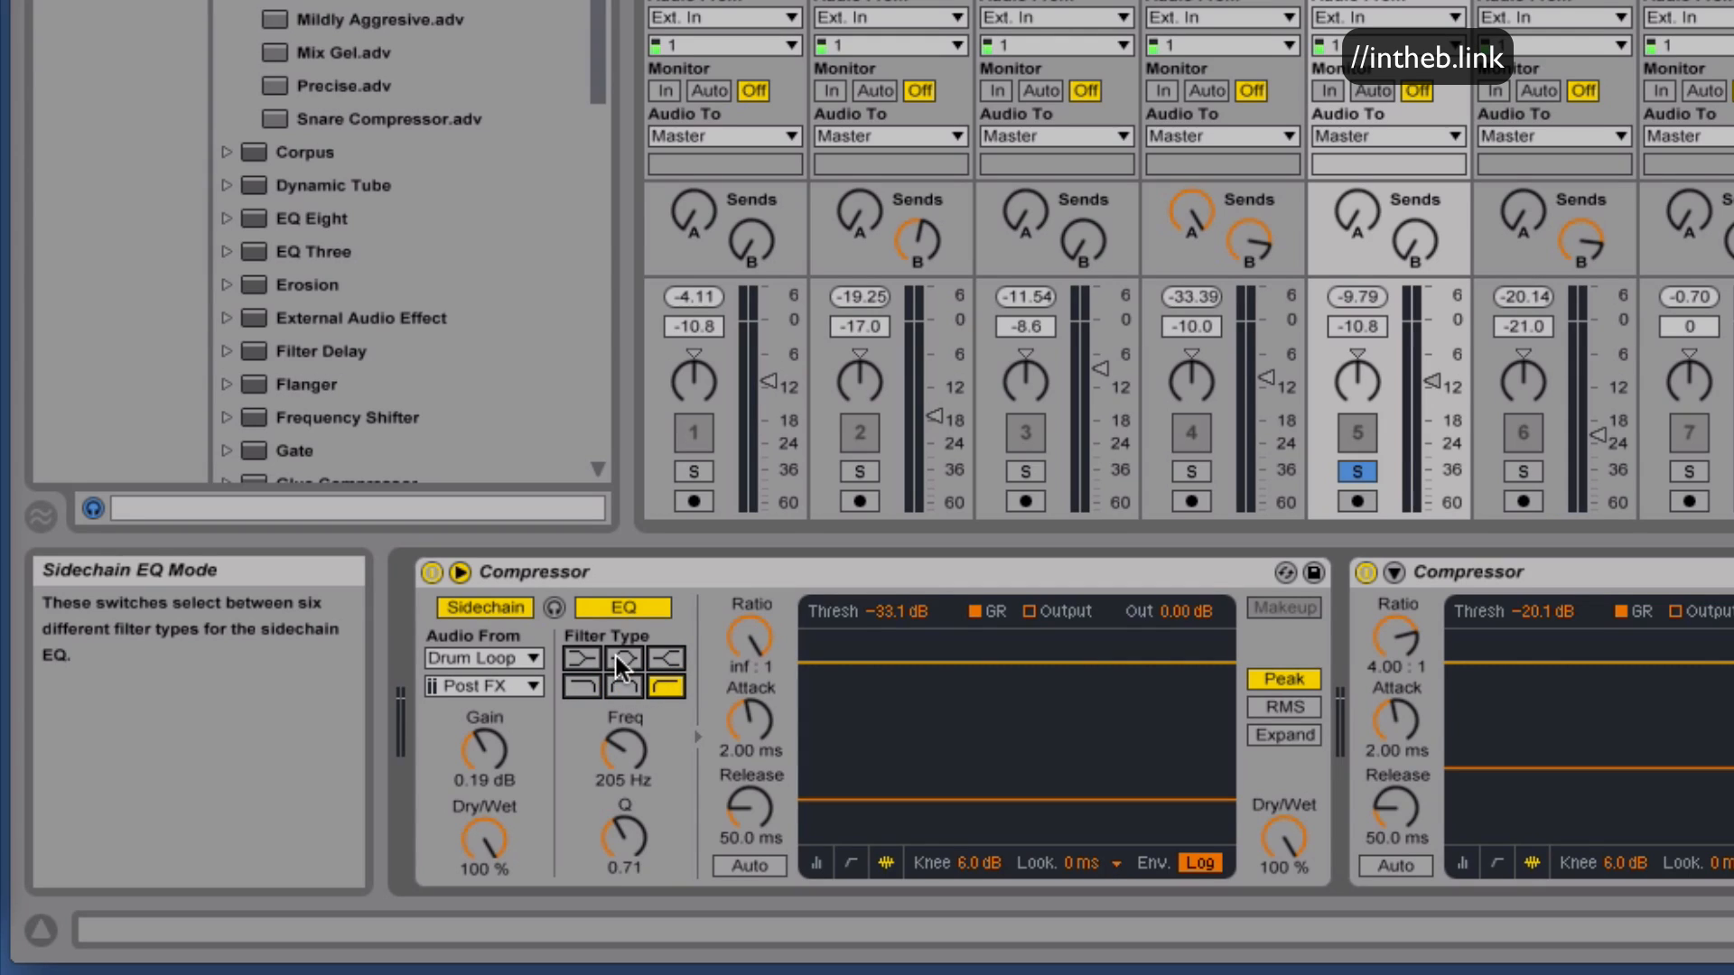
left_click(617, 657)
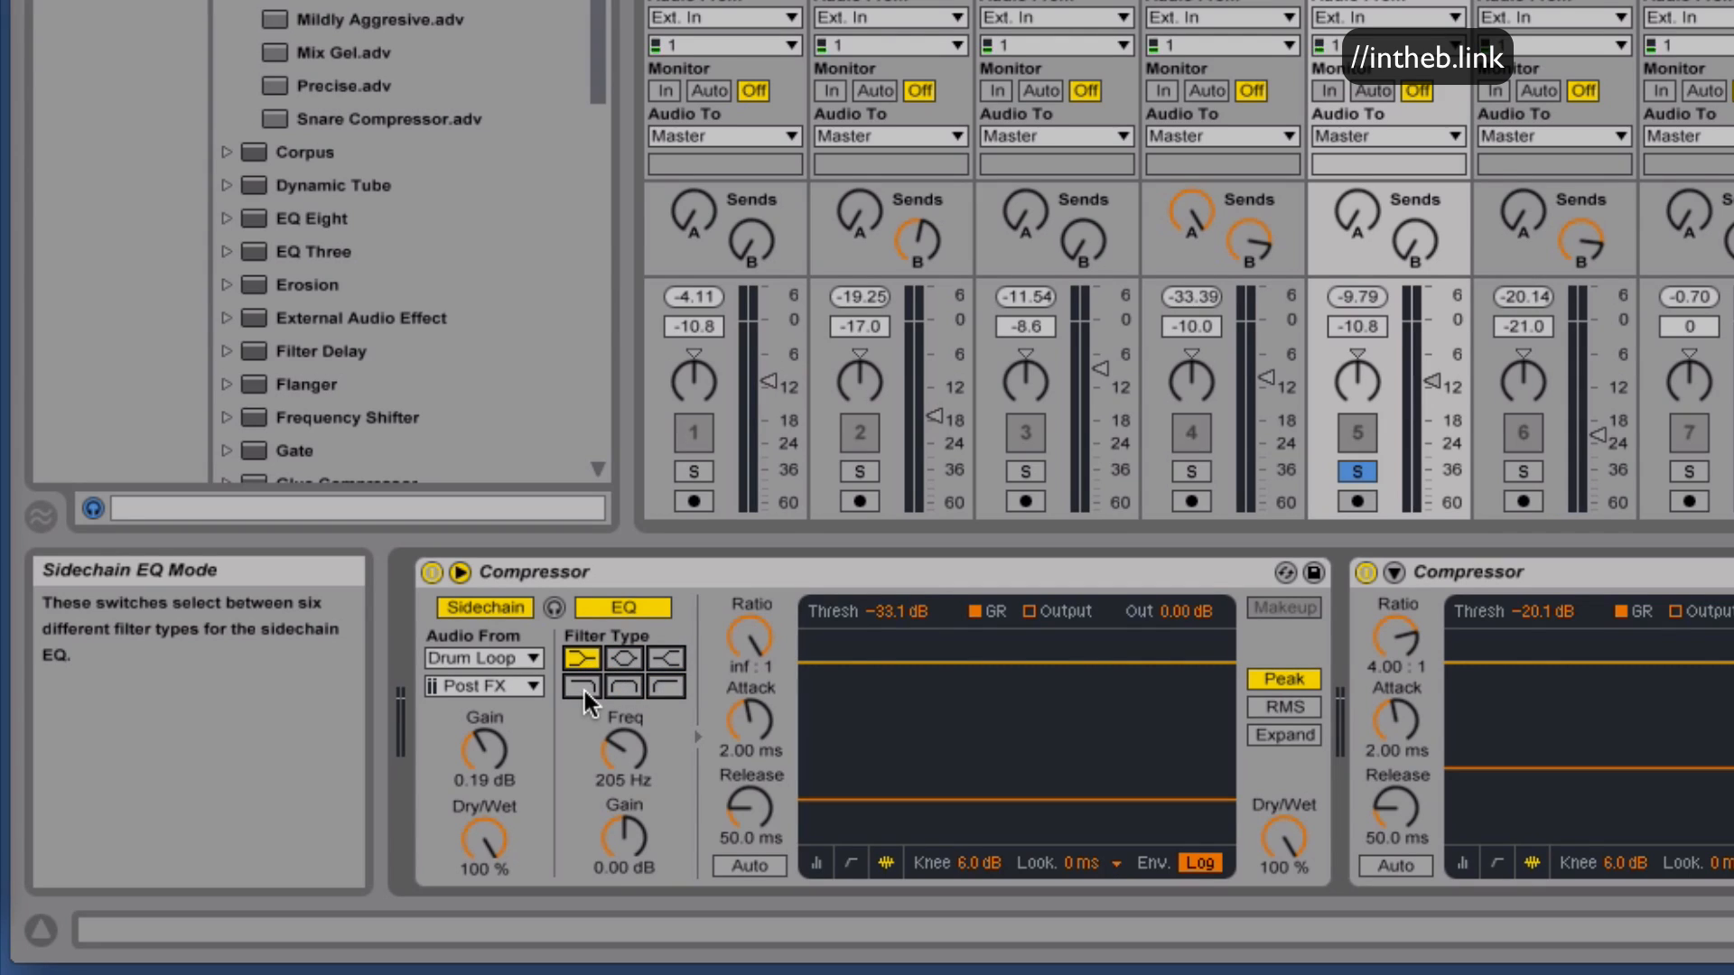
left_click(584, 688)
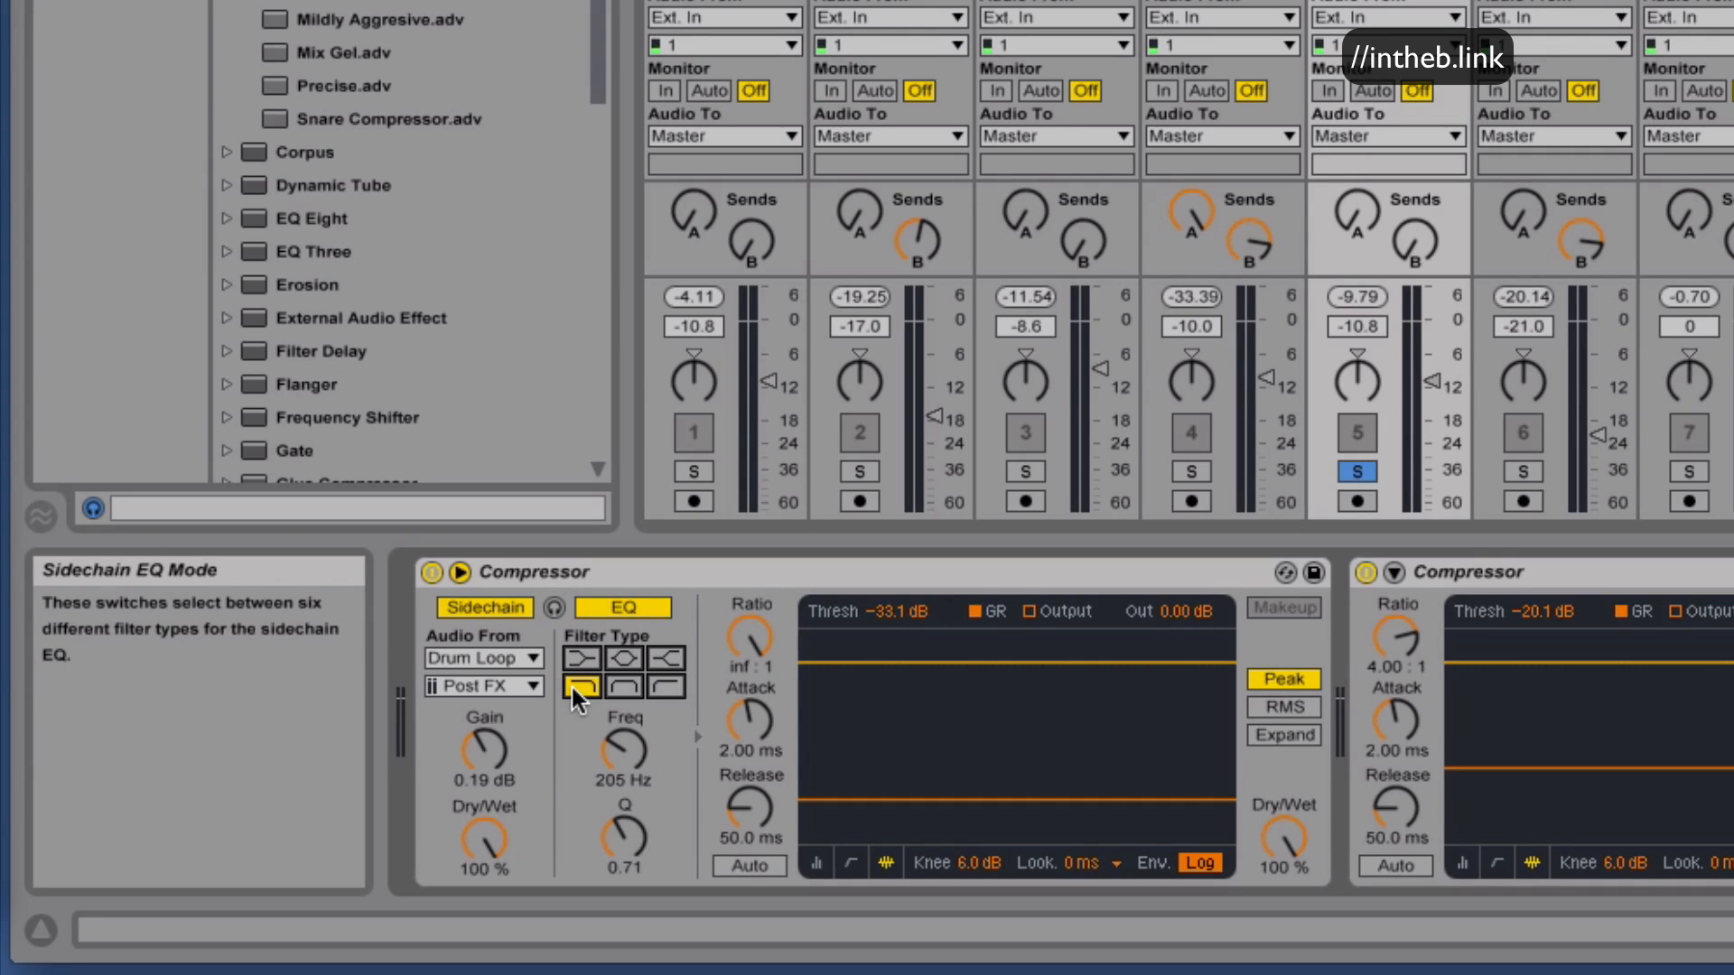
With sidechain listen on, sweep the filter frequency from 15.0 kHz down to 114 Hz, then turn listen off and set it to 145 Hz.
left_click(553, 607)
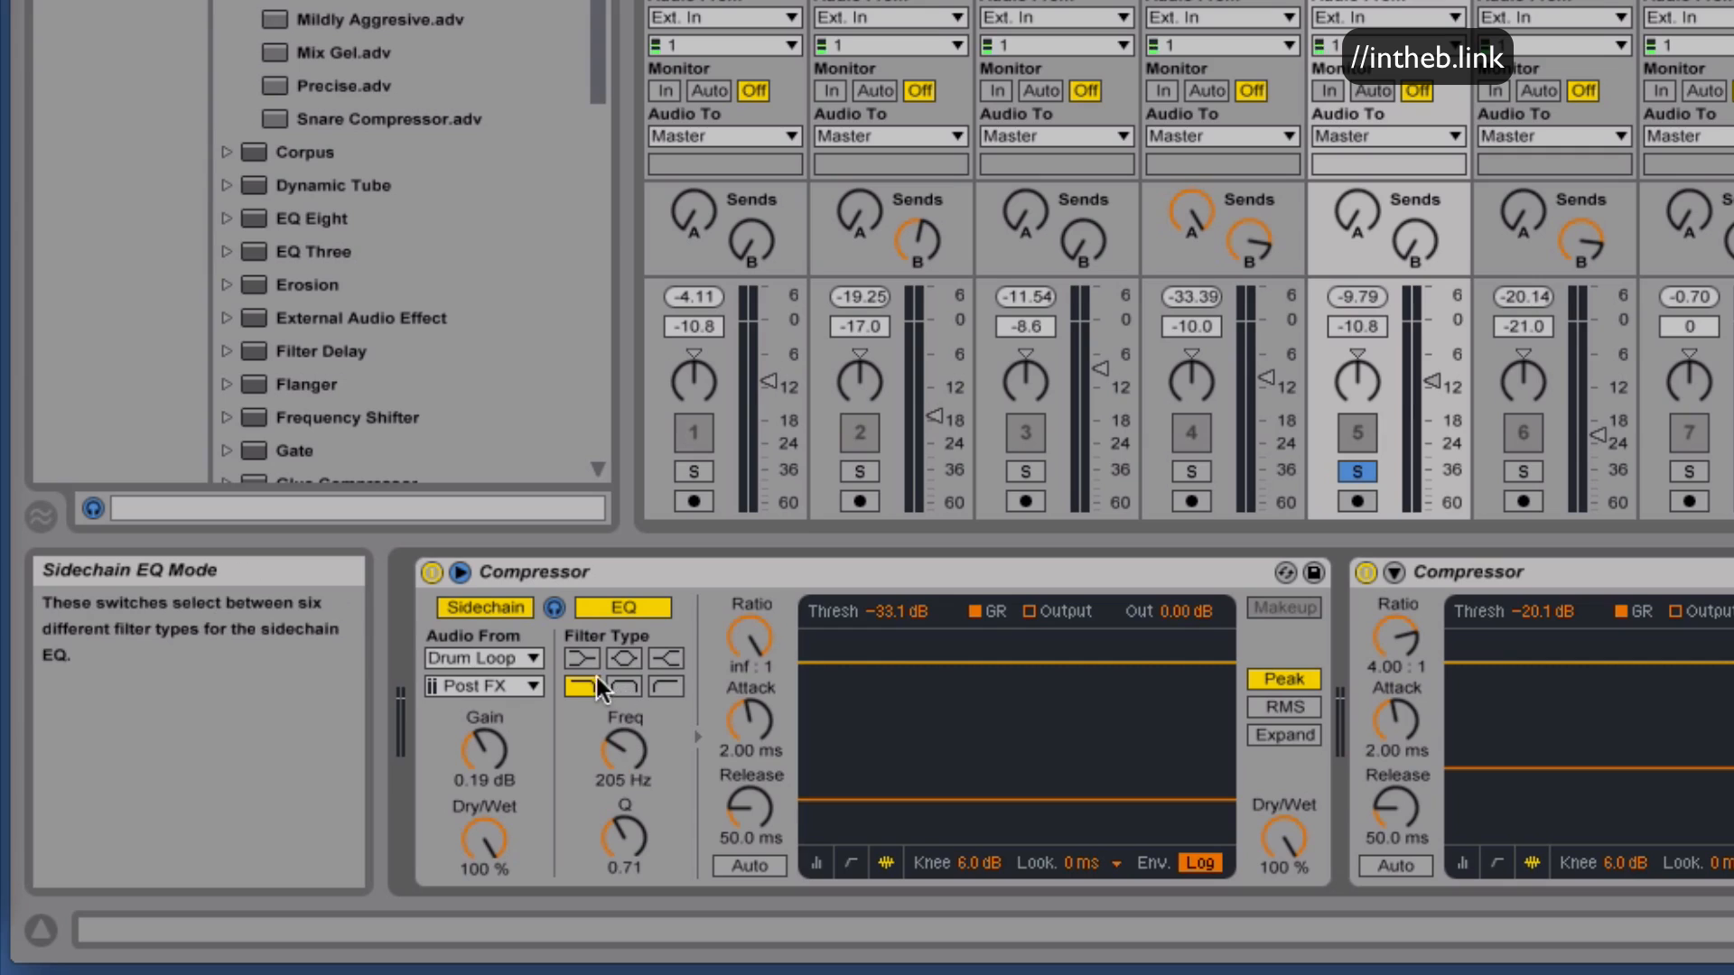
left_click_drag(623, 771, 623, 686)
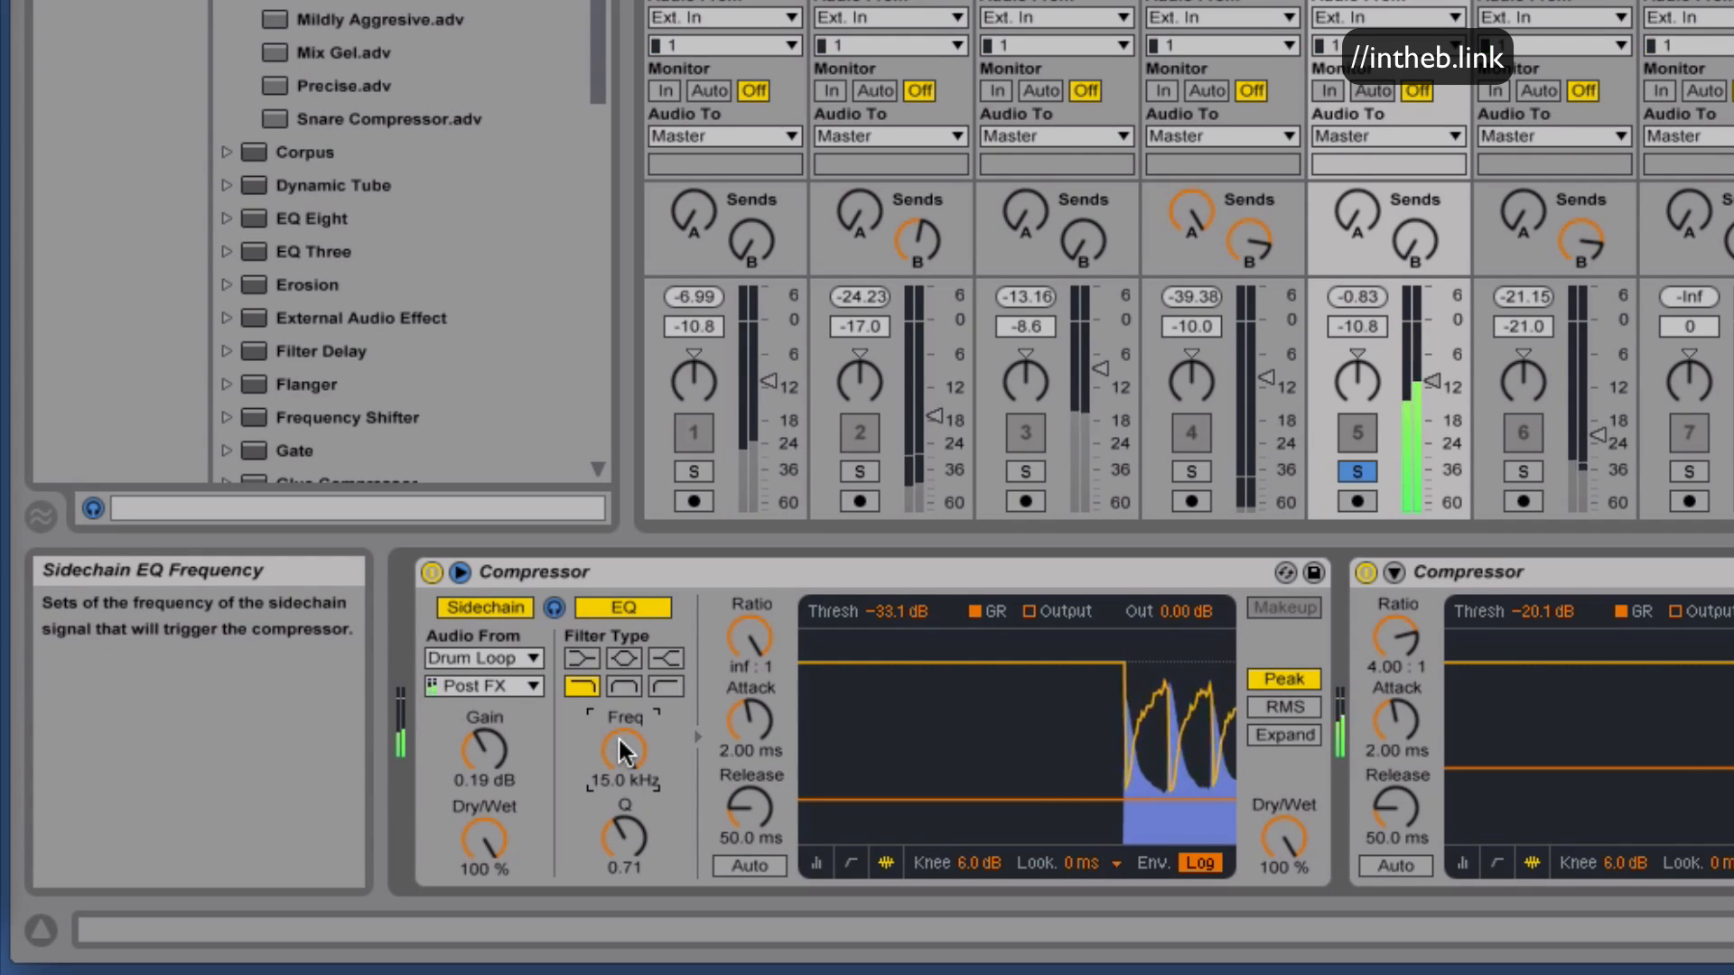
left_click_drag(621, 750, 621, 865)
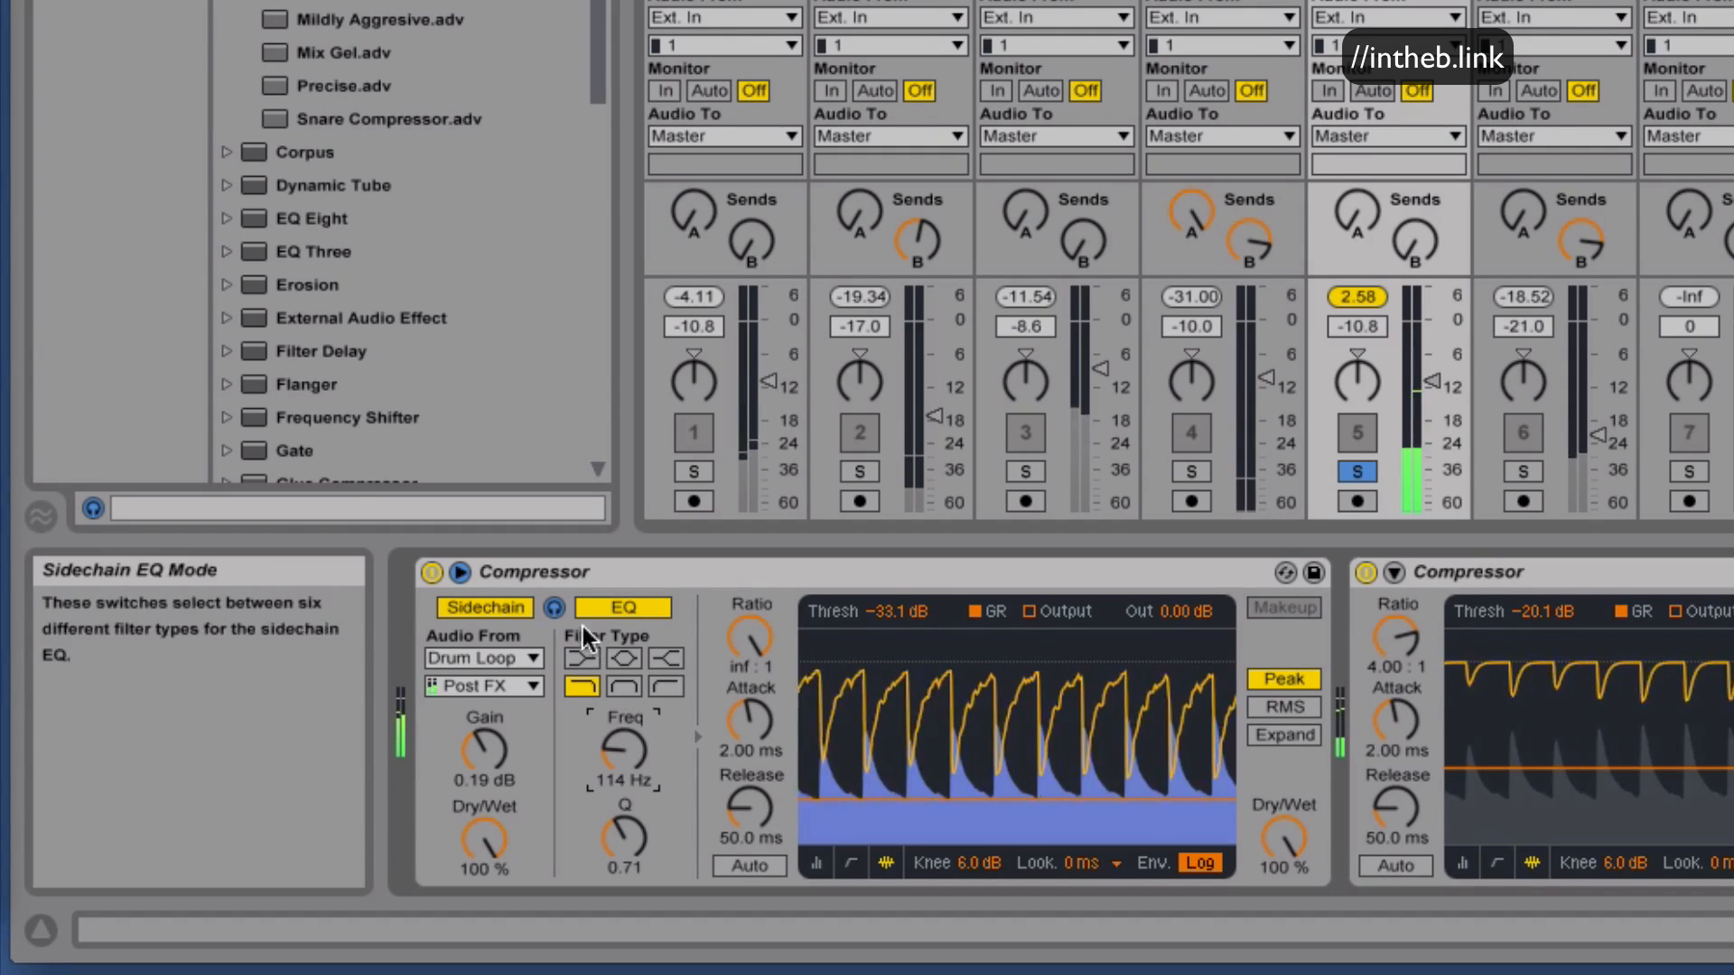
left_click(560, 614)
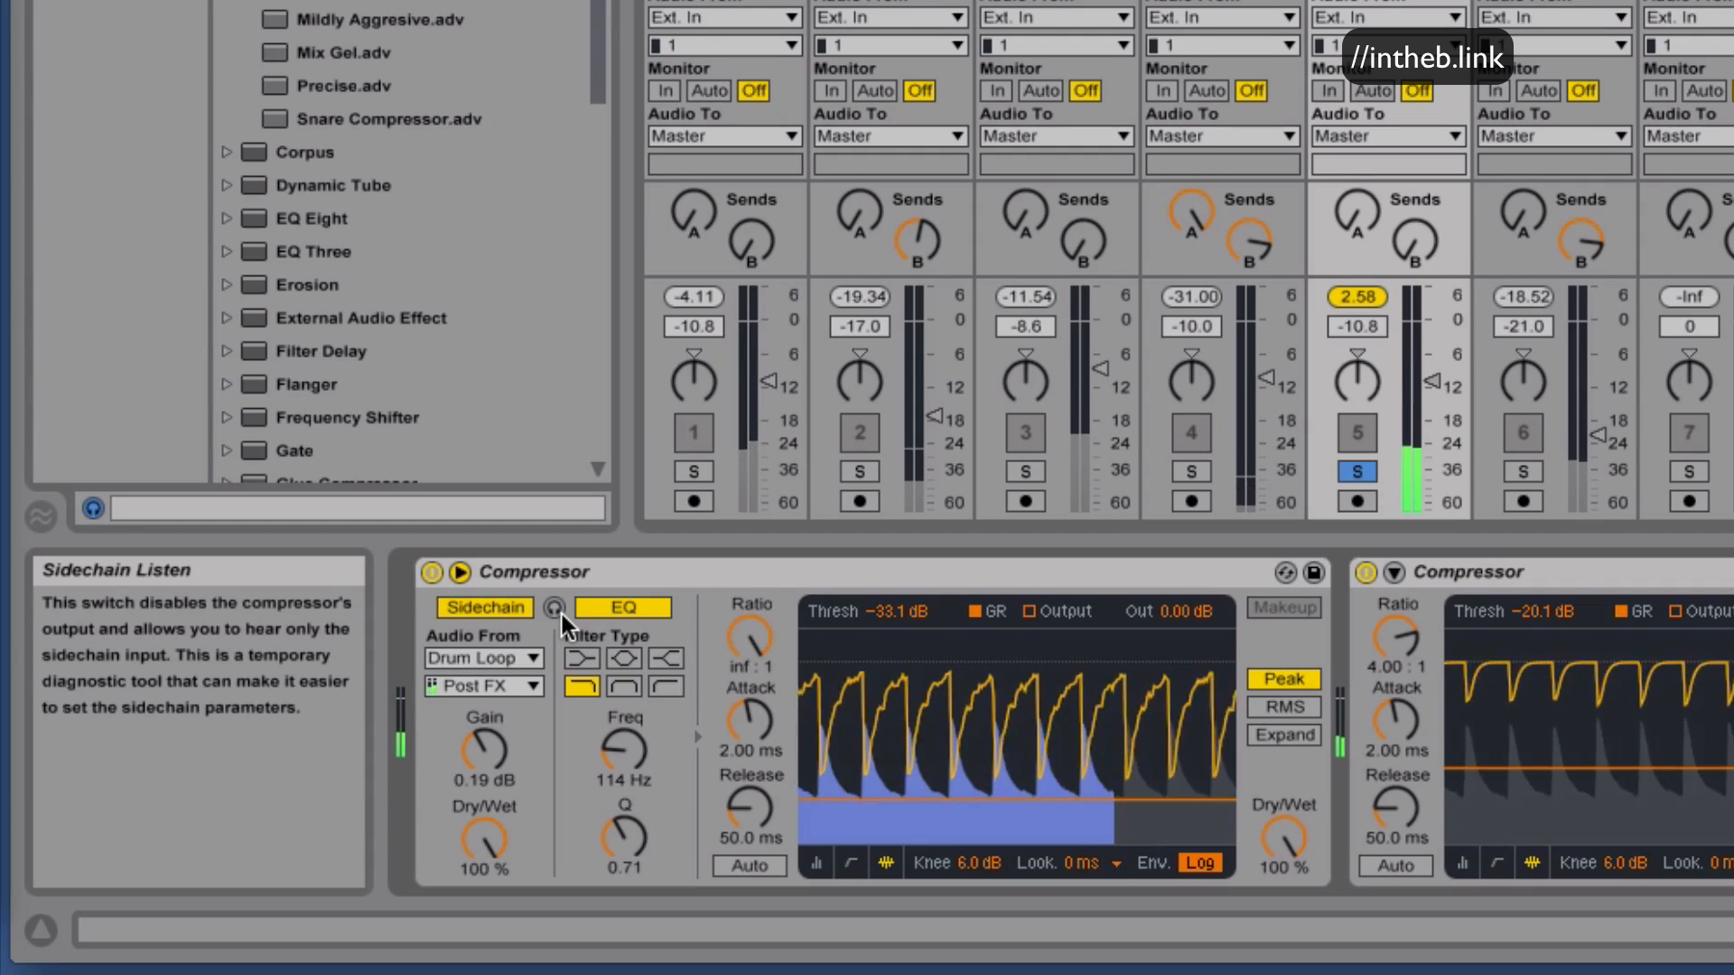
left_click(614, 749)
left_click_drag(614, 750, 614, 731)
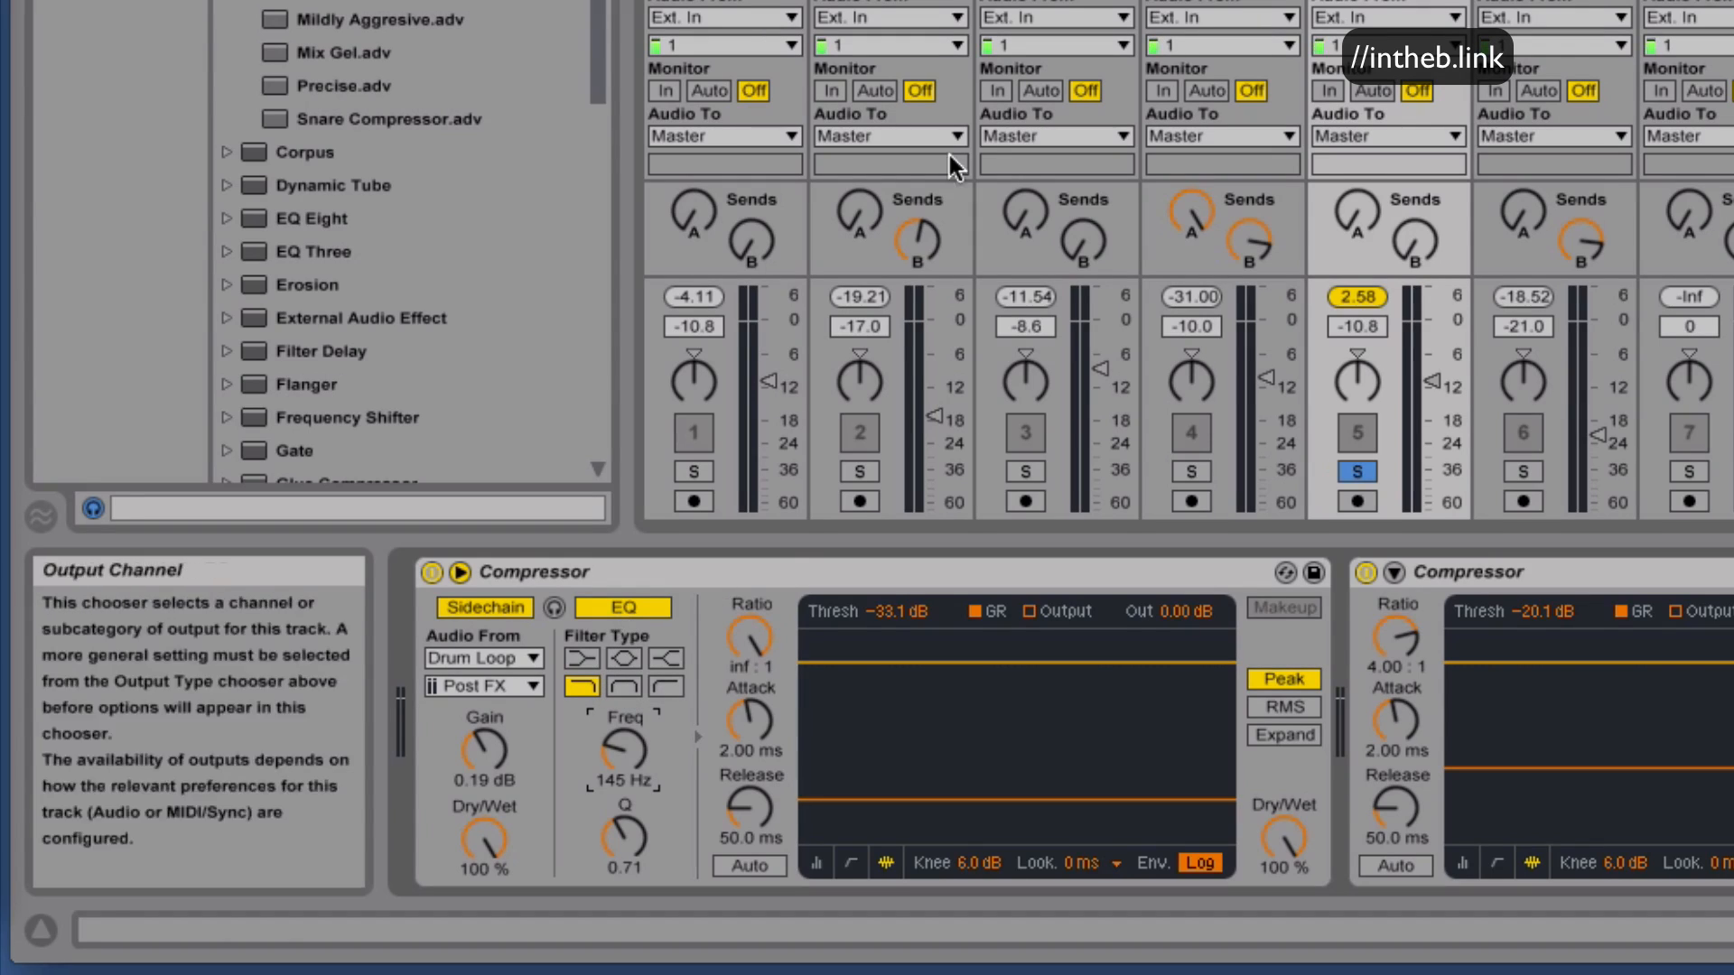
Solo the Mod Bass track instead of Atmo Pad, start playback, and show the Mod Bass compressor.
left_click(1027, 471)
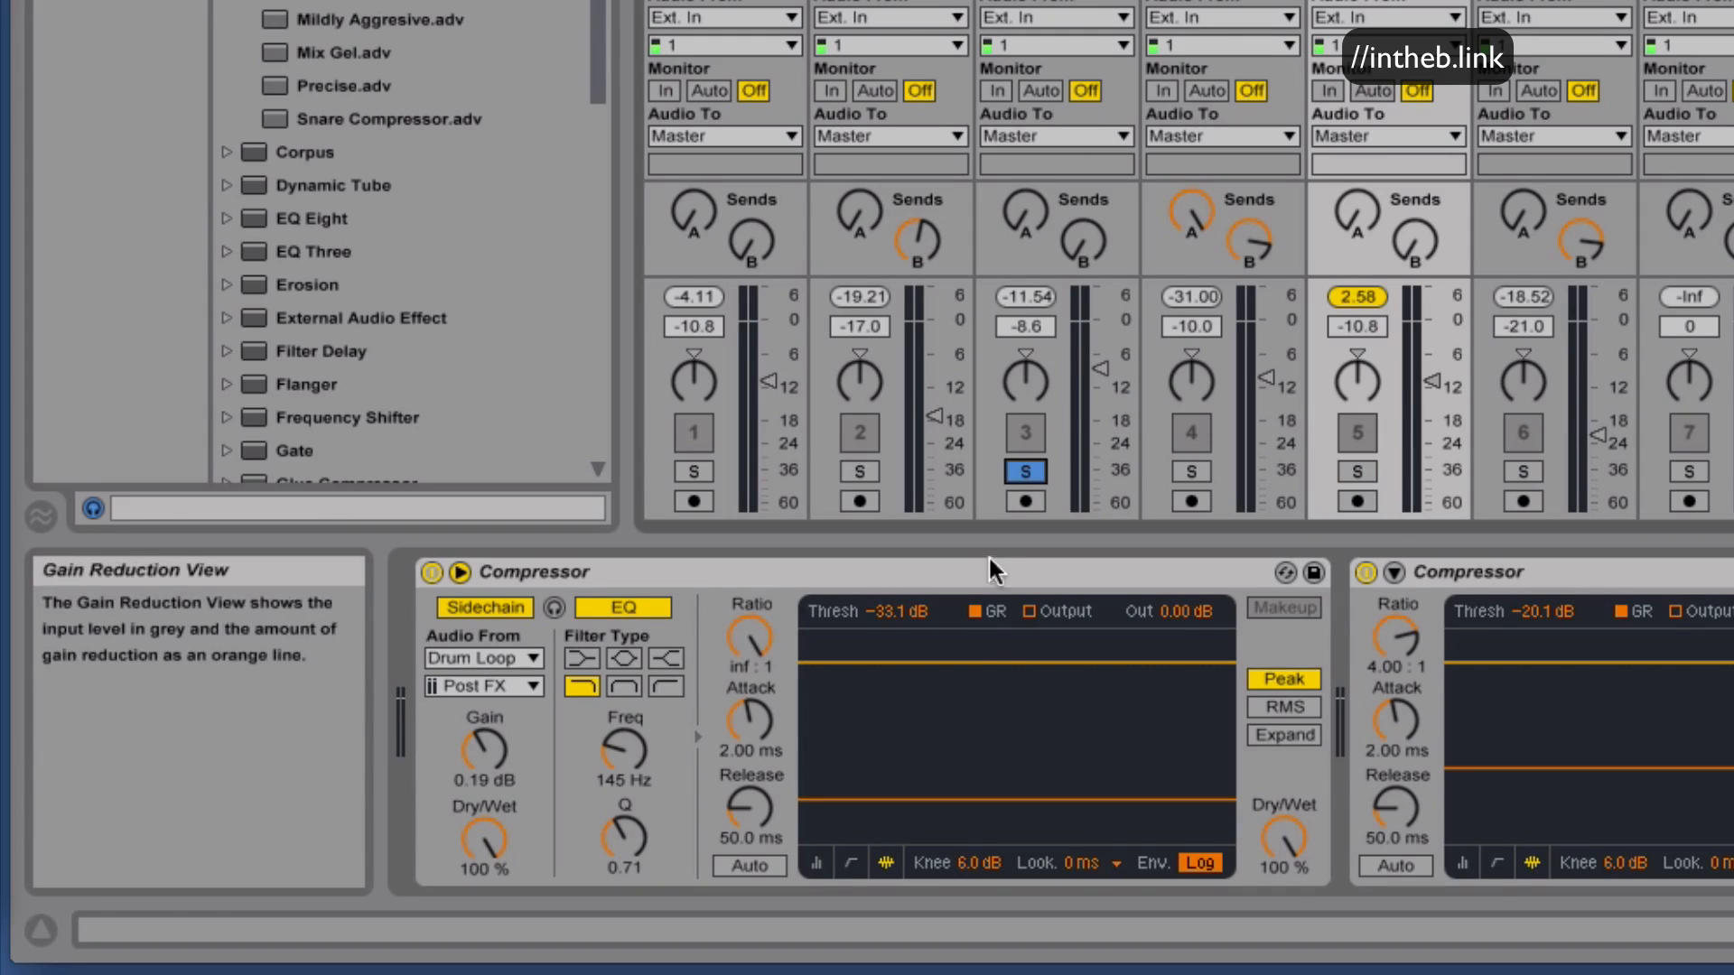
key("space")
left_click(1028, 2)
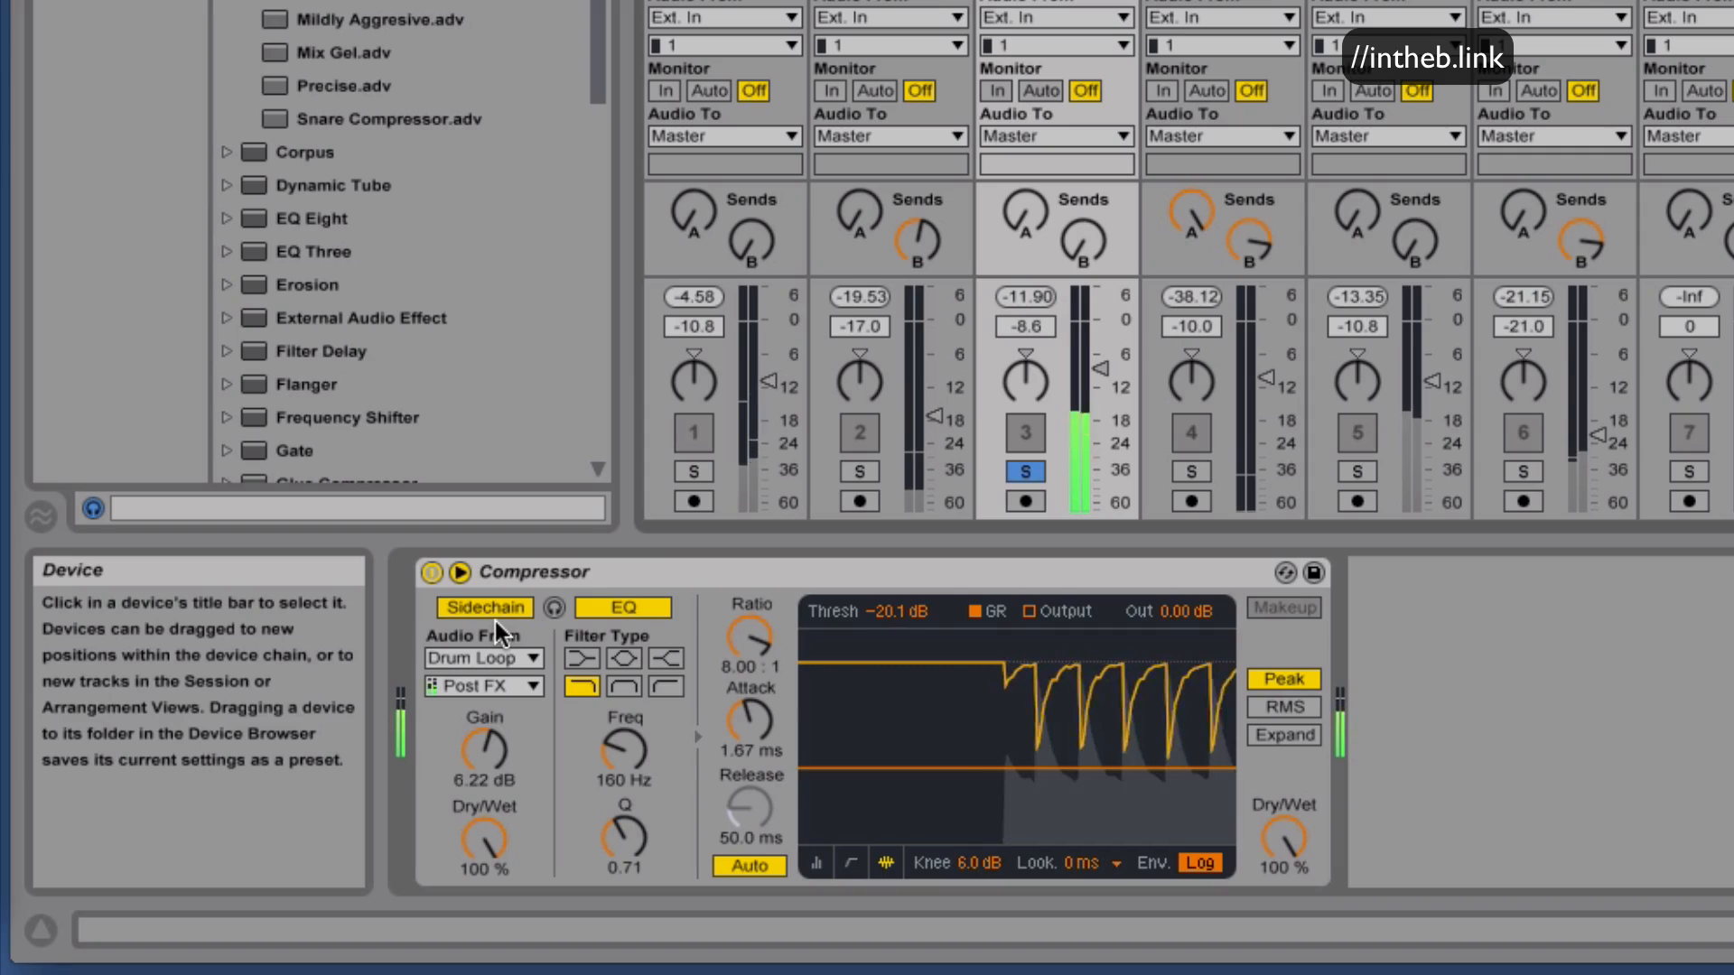
Audition Mod Bass together with the soloed Drum Loop, stop playback, and leave only Mod Bass soloed.
left_click(693, 470)
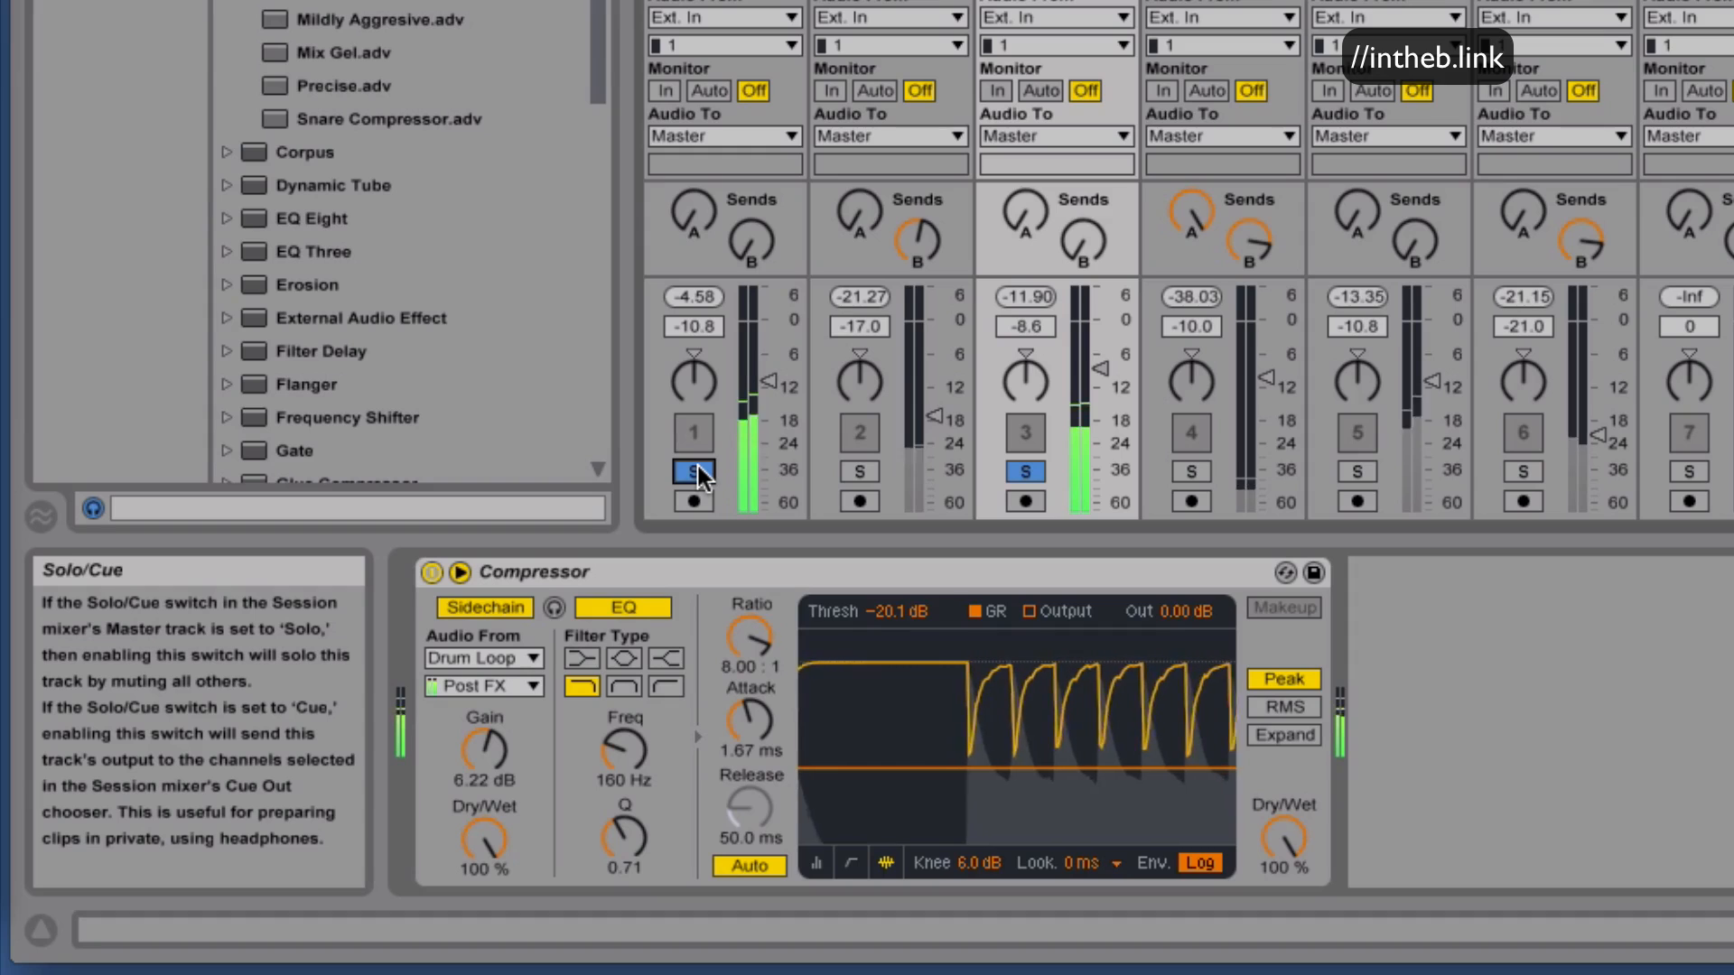
key("space")
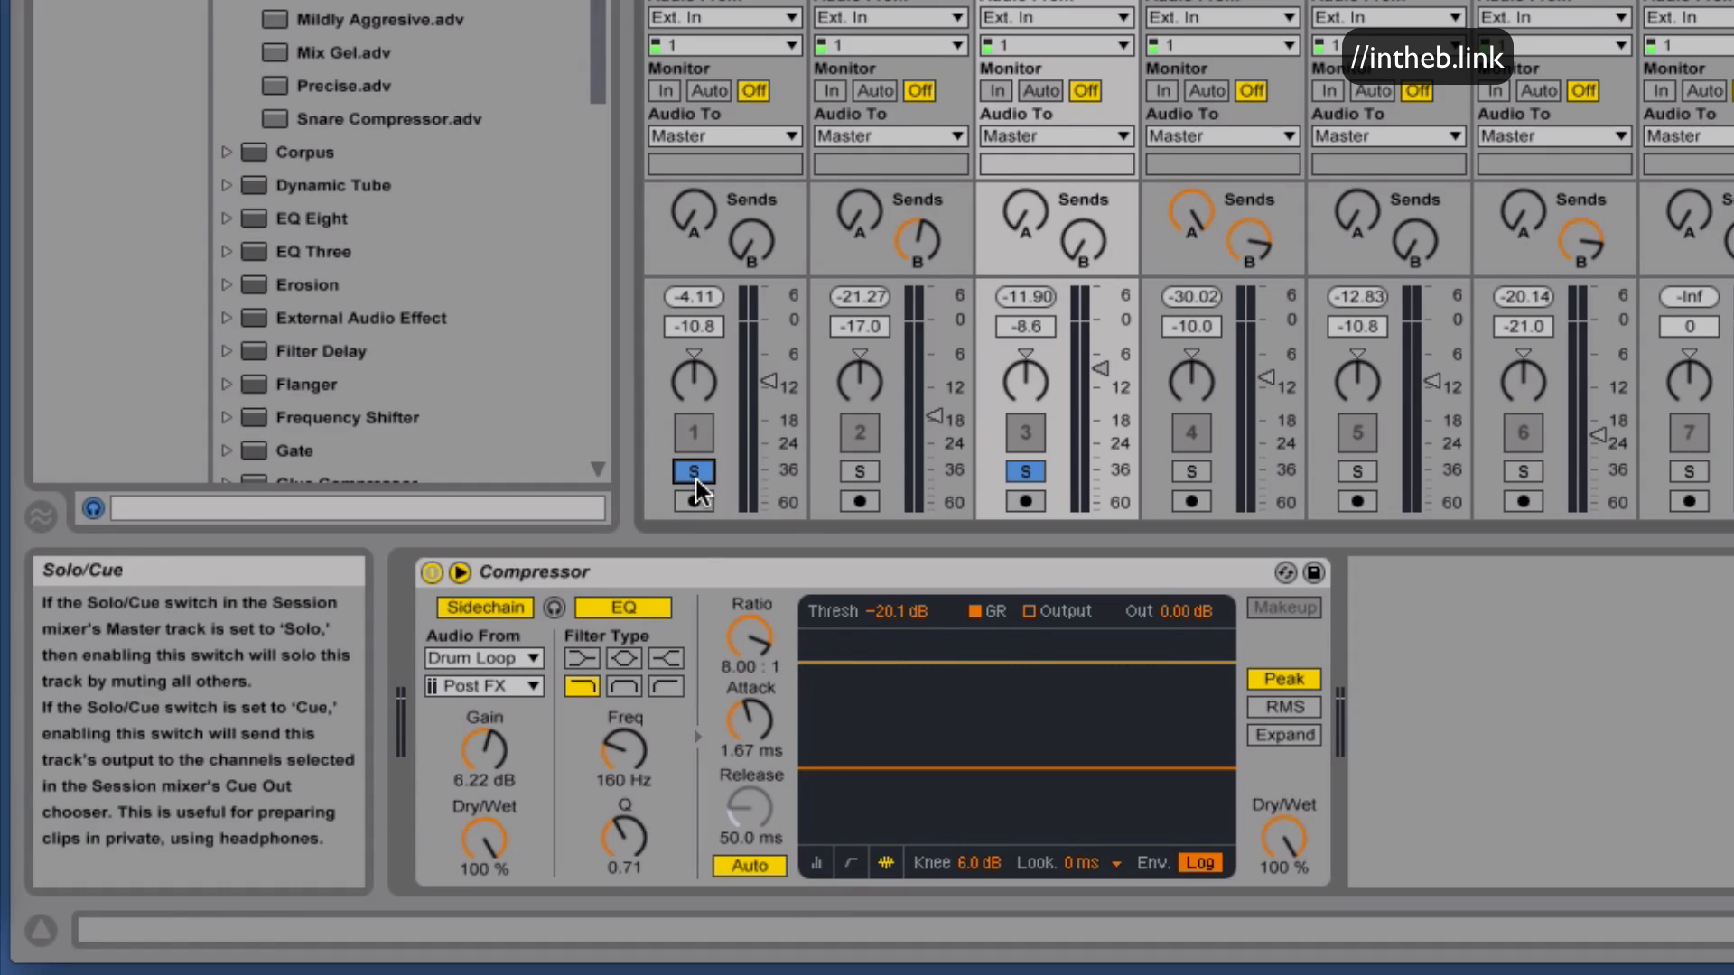
left_click(697, 478)
left_click(1027, 472)
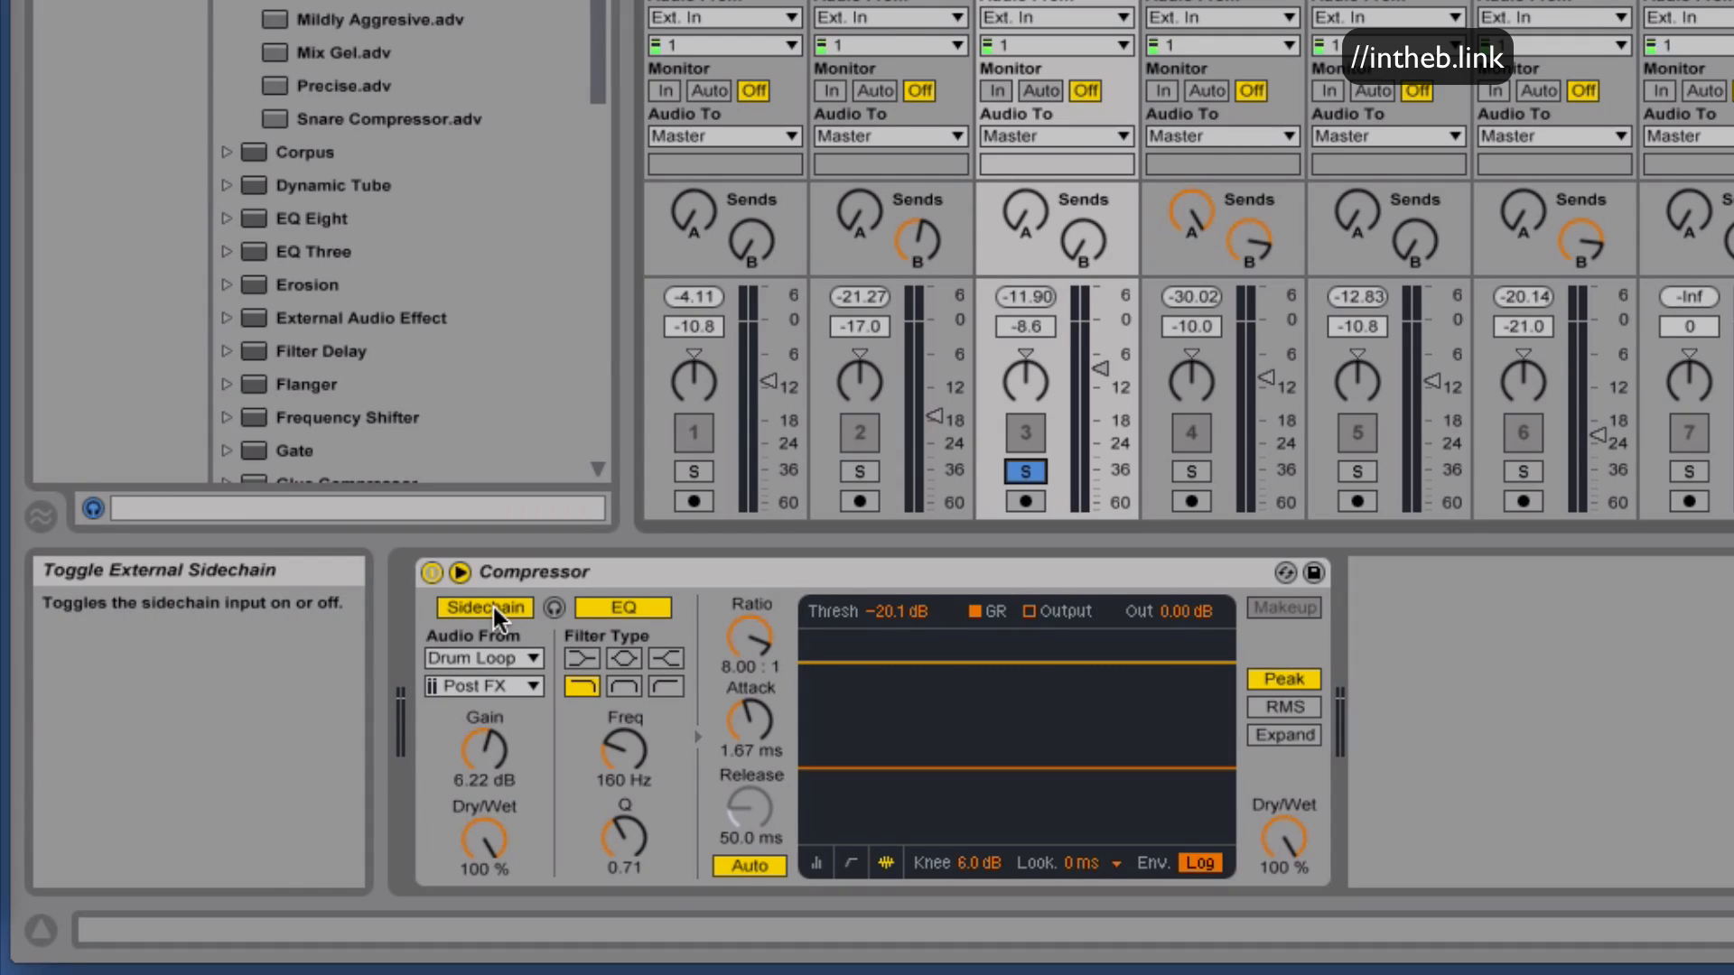
Lower the Mod Bass compressor's sidechain filter frequency to 119 Hz while monitoring the sidechain signal, and turn sidechain listen off.
left_click(555, 609)
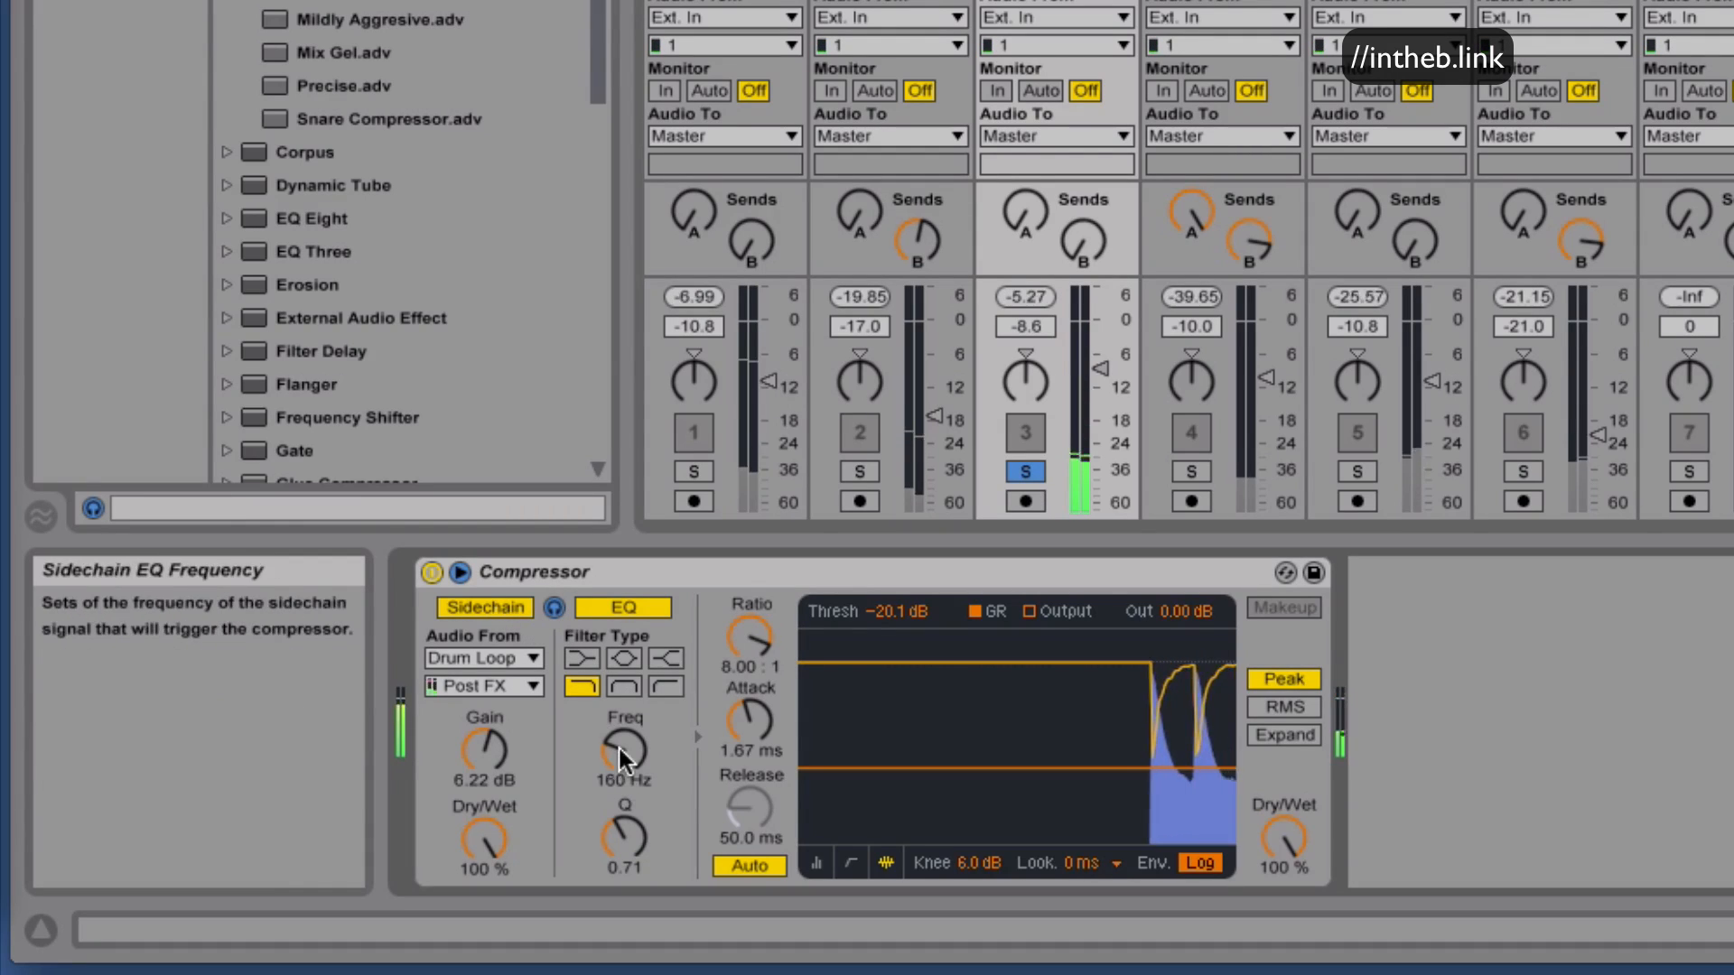
left_click_drag(619, 749, 619, 767)
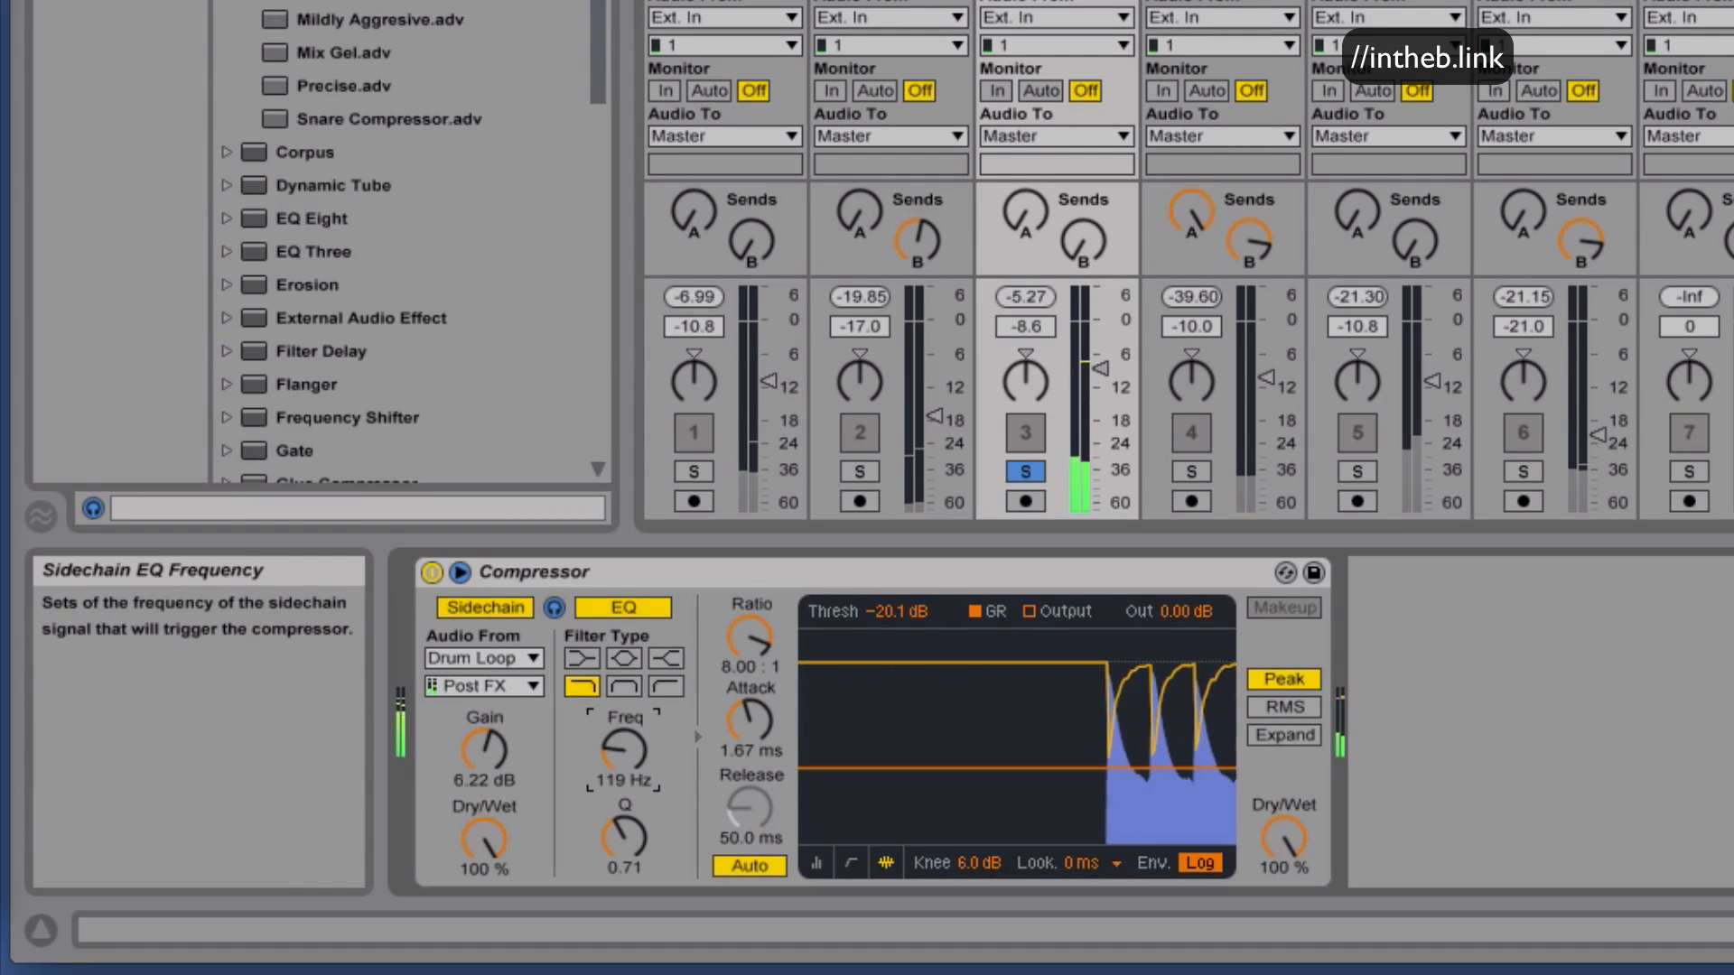
left_click(546, 600)
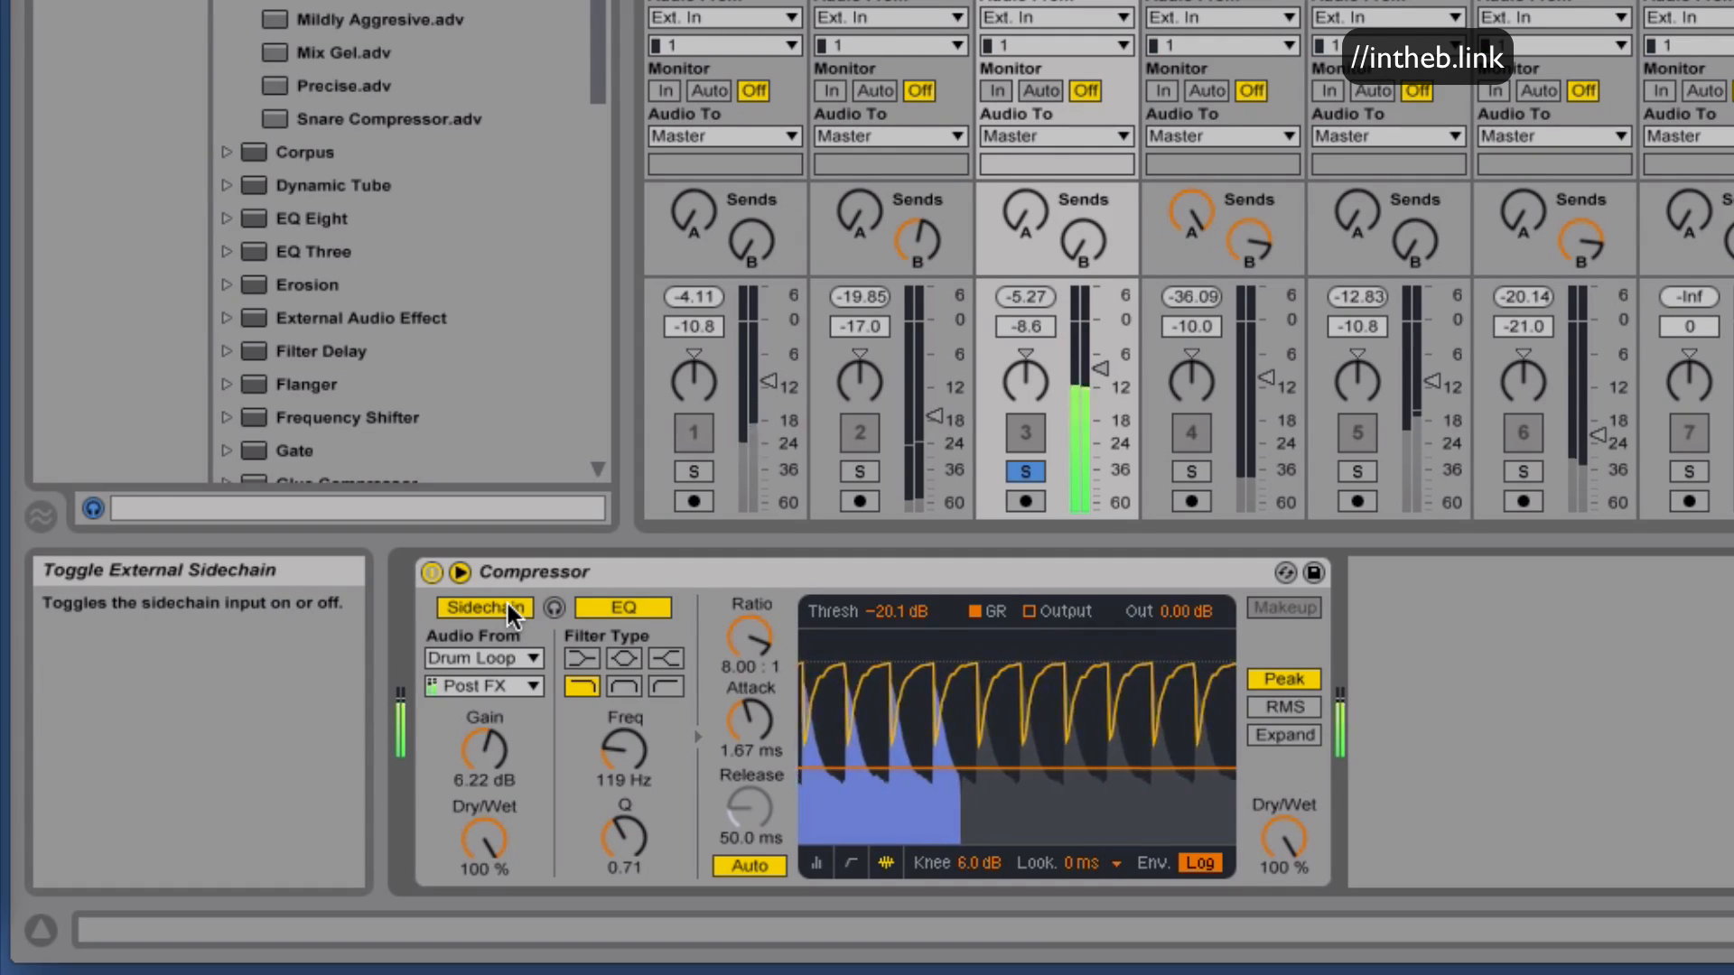
Turn off the Mod Bass compressor's external sidechain and solo Drum Loop alongside it to hear both without ducking.
left_click(506, 603)
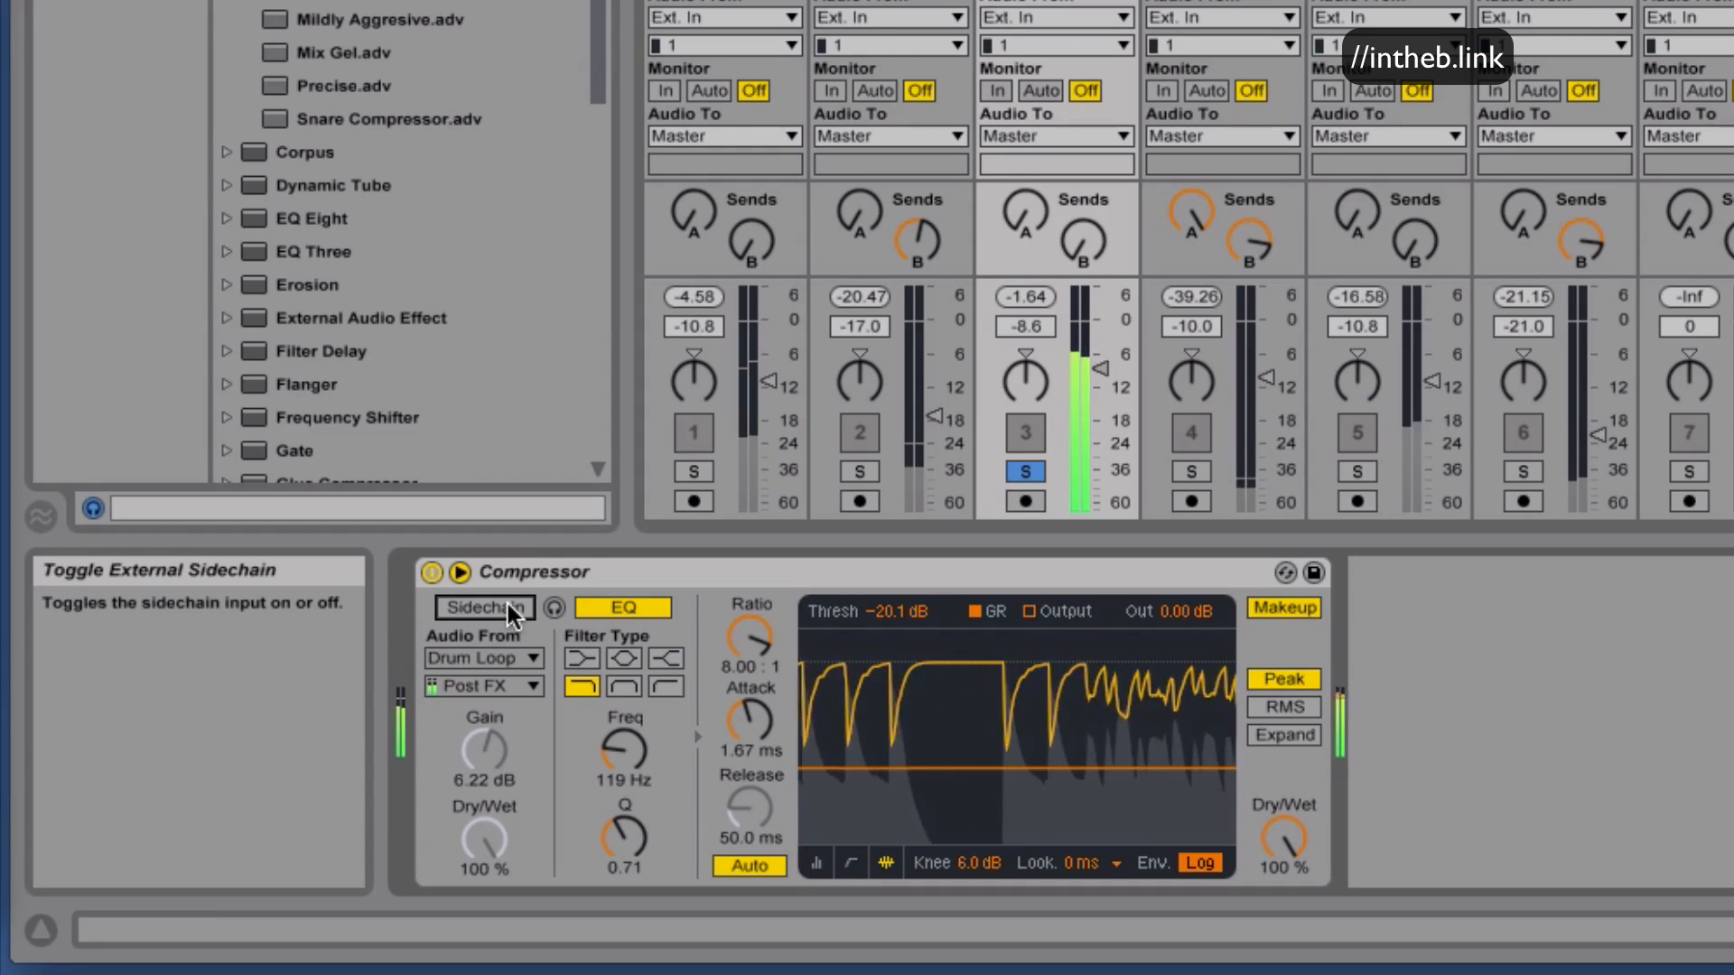
left_click(688, 473)
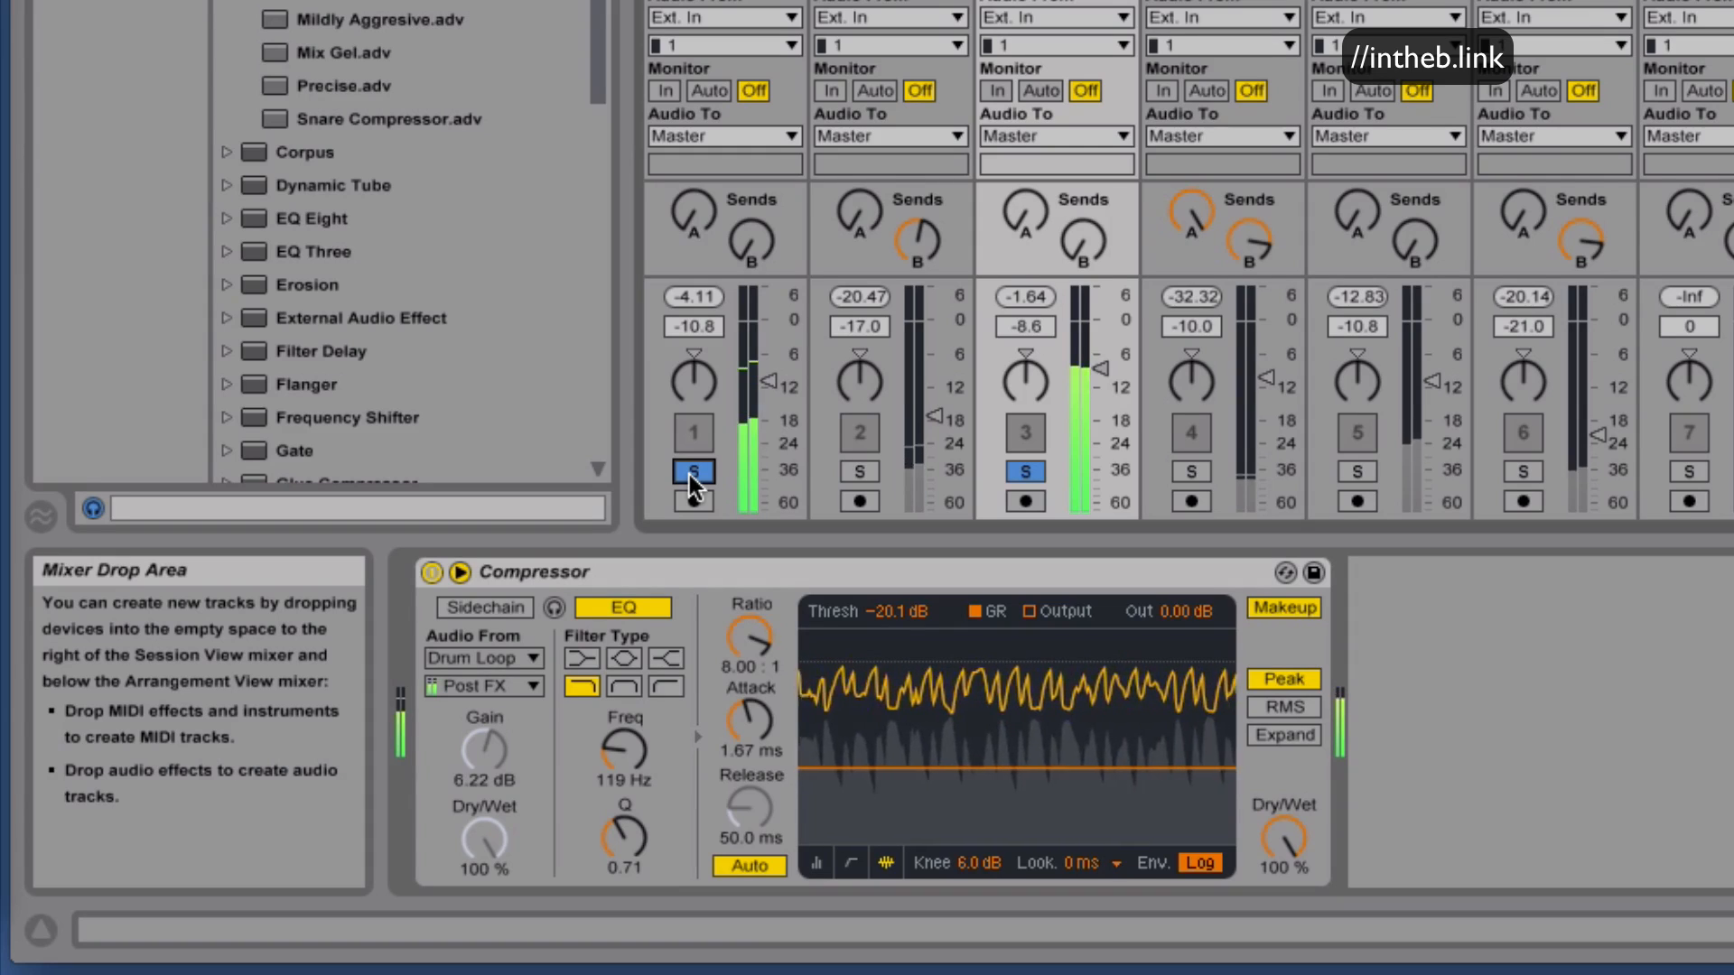
Turn the Mod Bass compressor's external sidechain back on to hear the ducking, and clear the track solos.
left_click(504, 605)
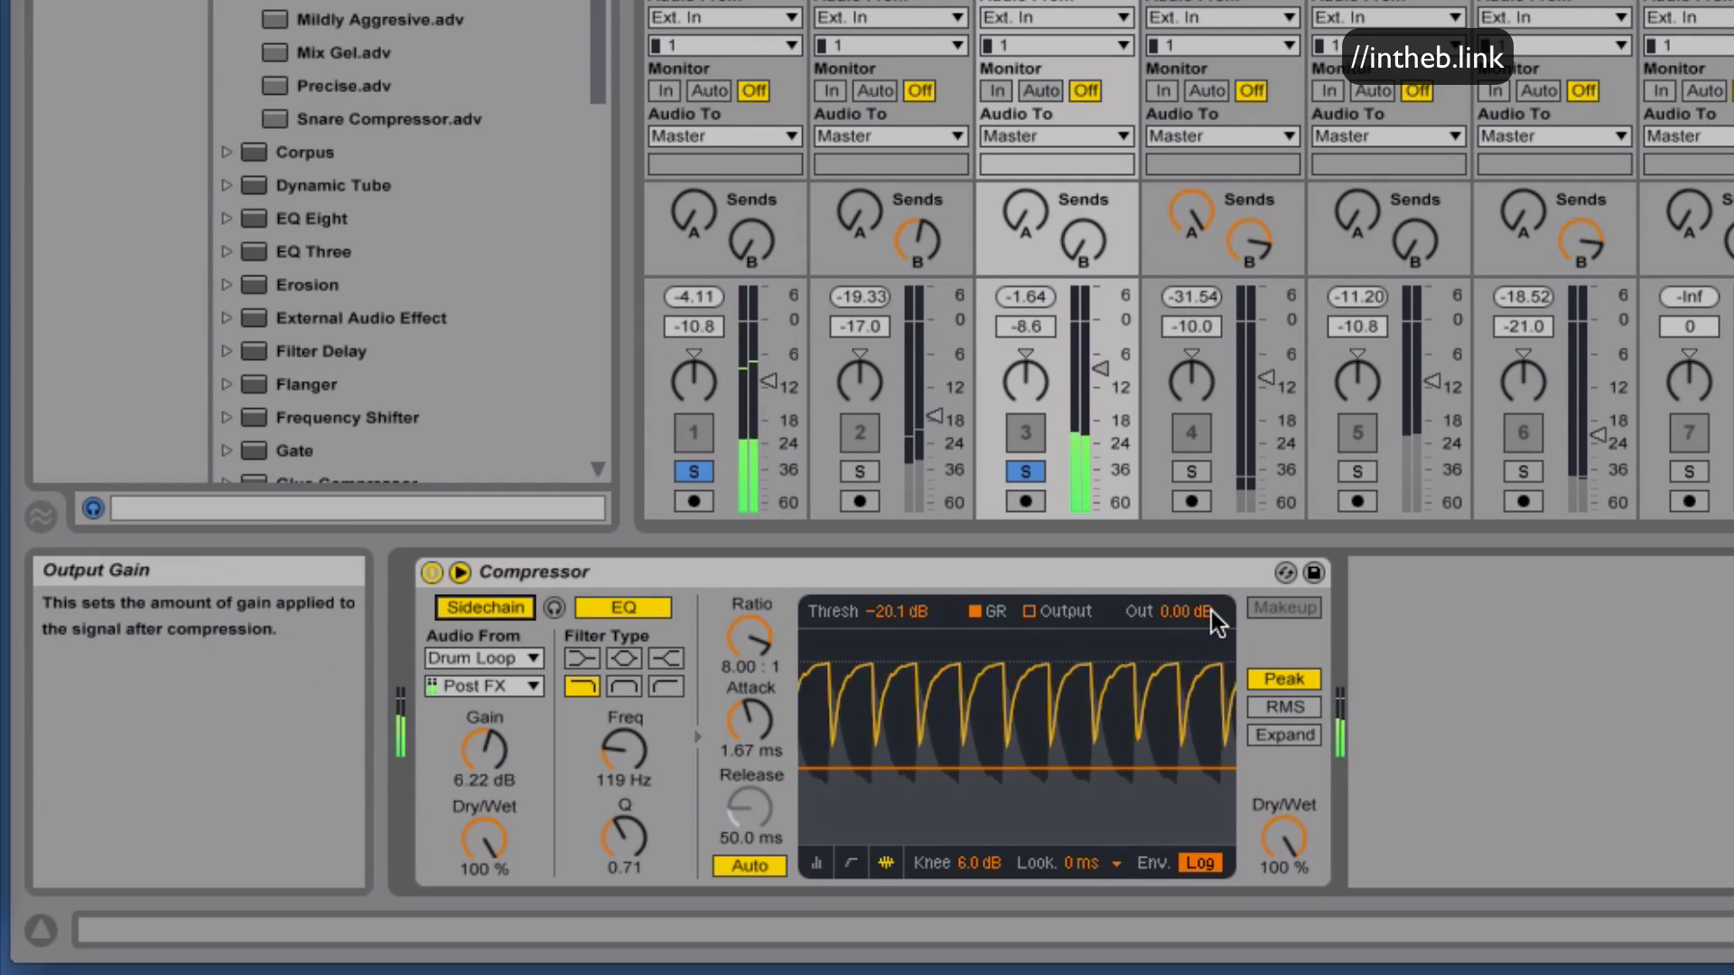
left_click(1033, 474)
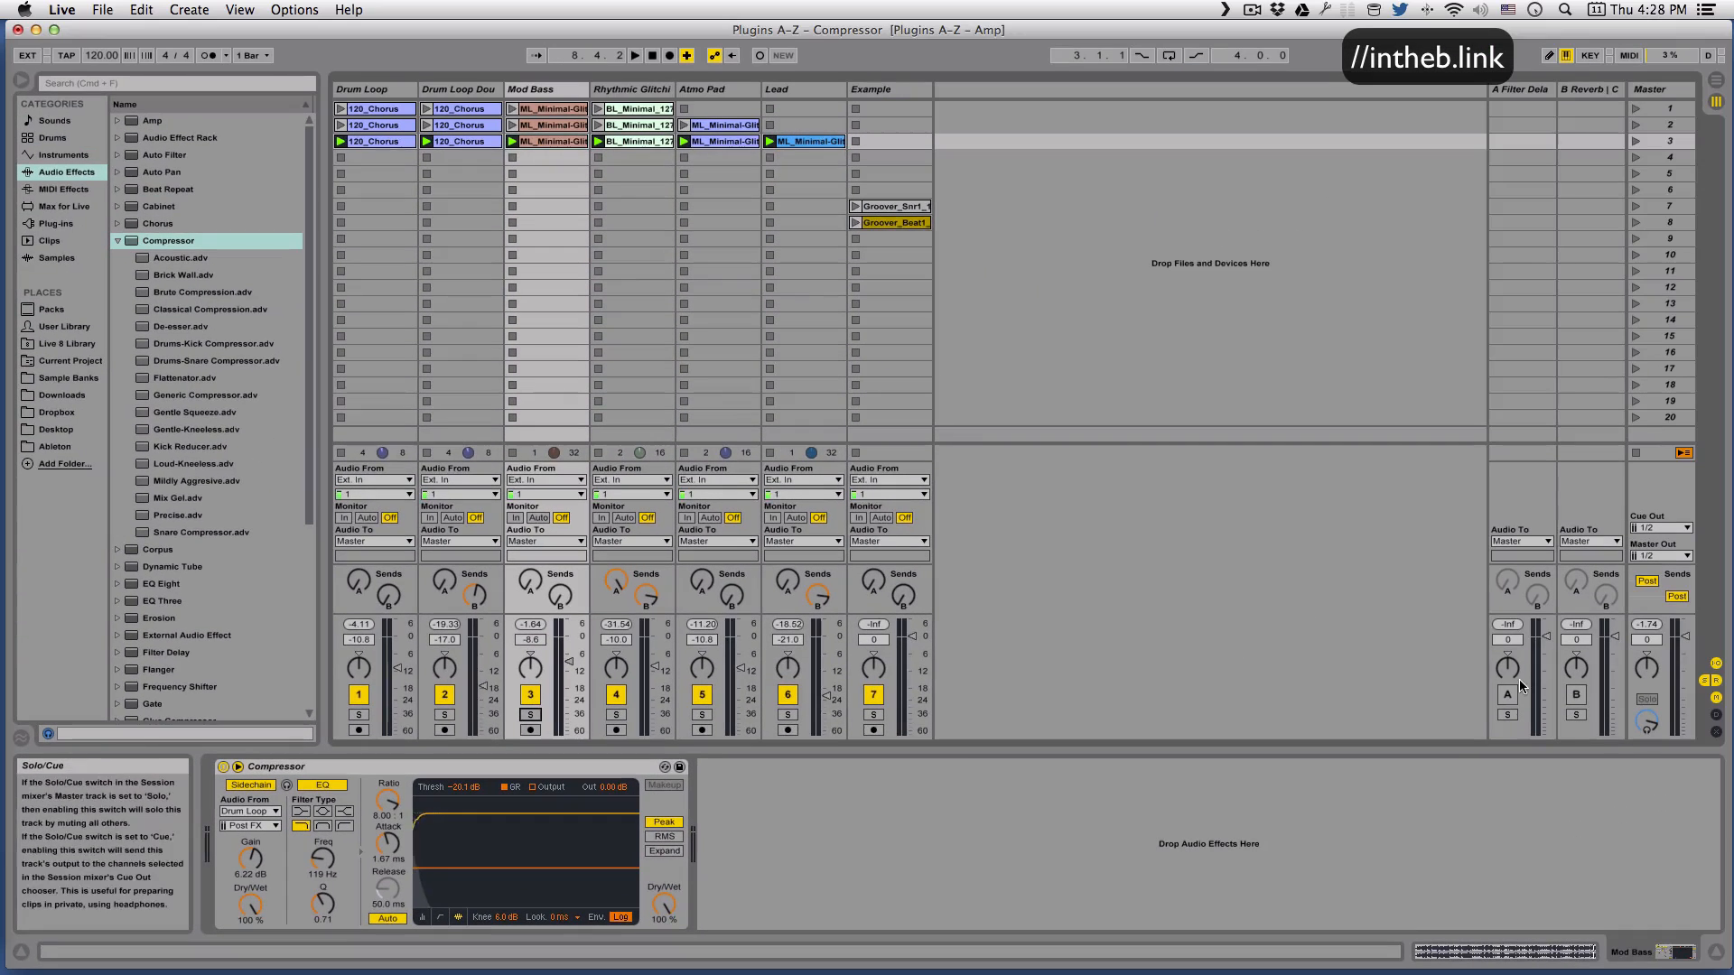
Activate return tracks A and B, and switch on the Compressor at the start of the Master track's device chain.
left_click(1516, 695)
left_click(1575, 696)
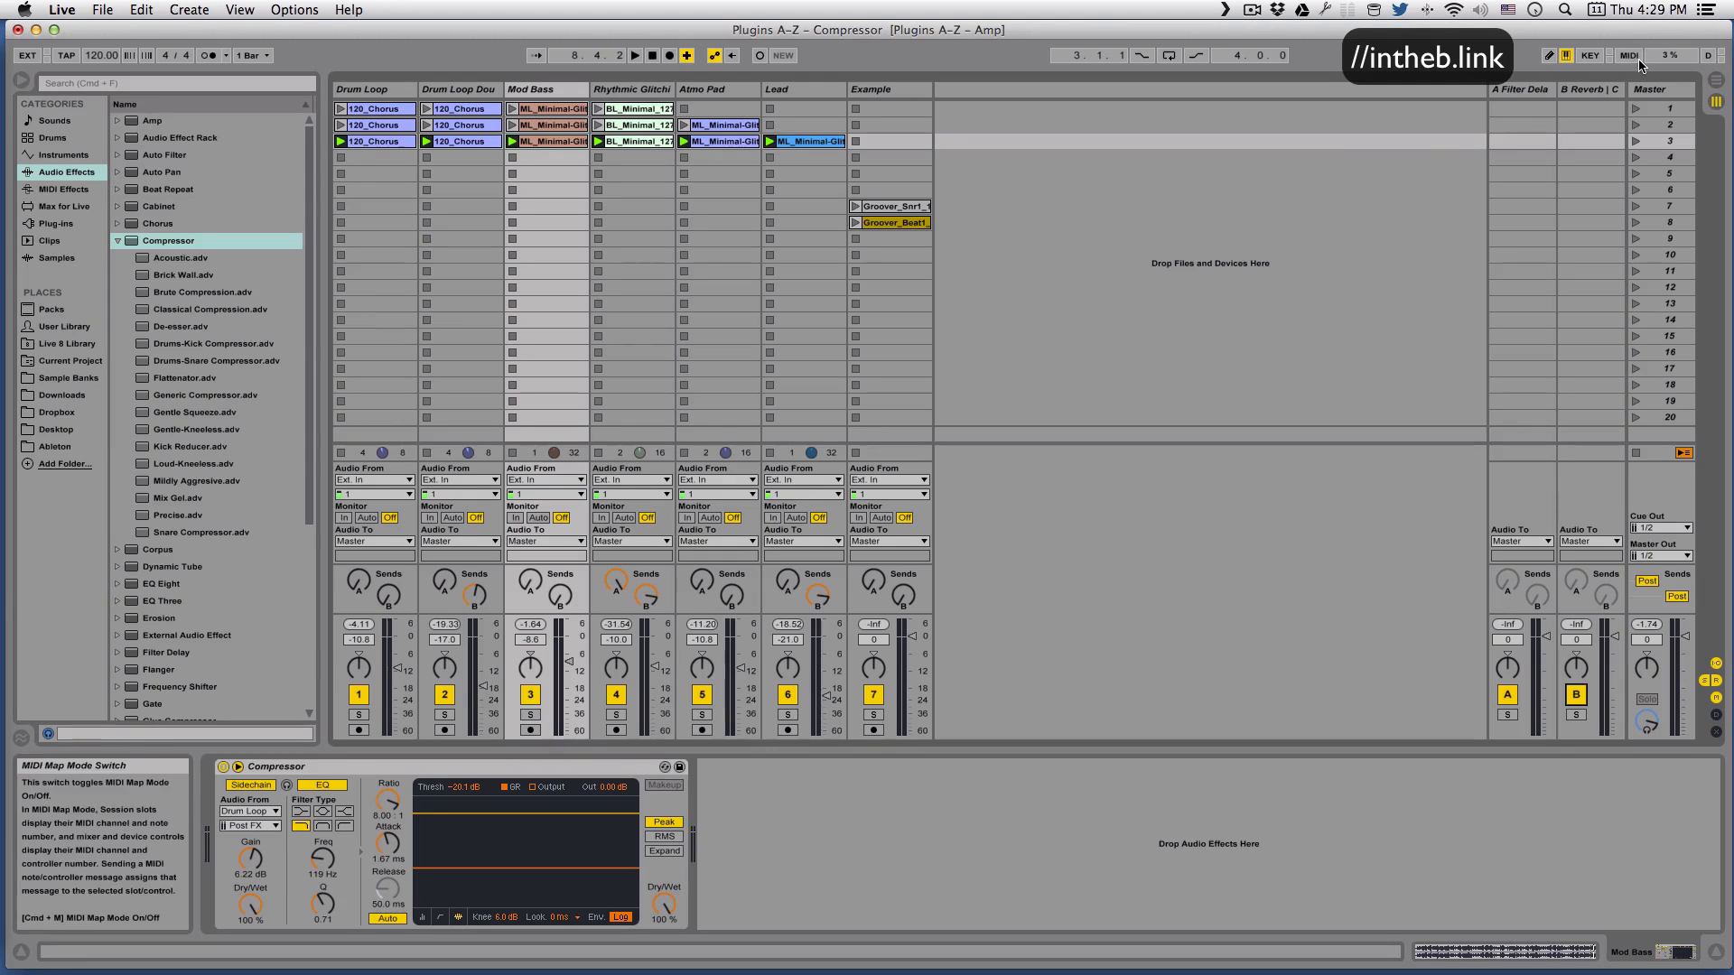
left_click(544, 90)
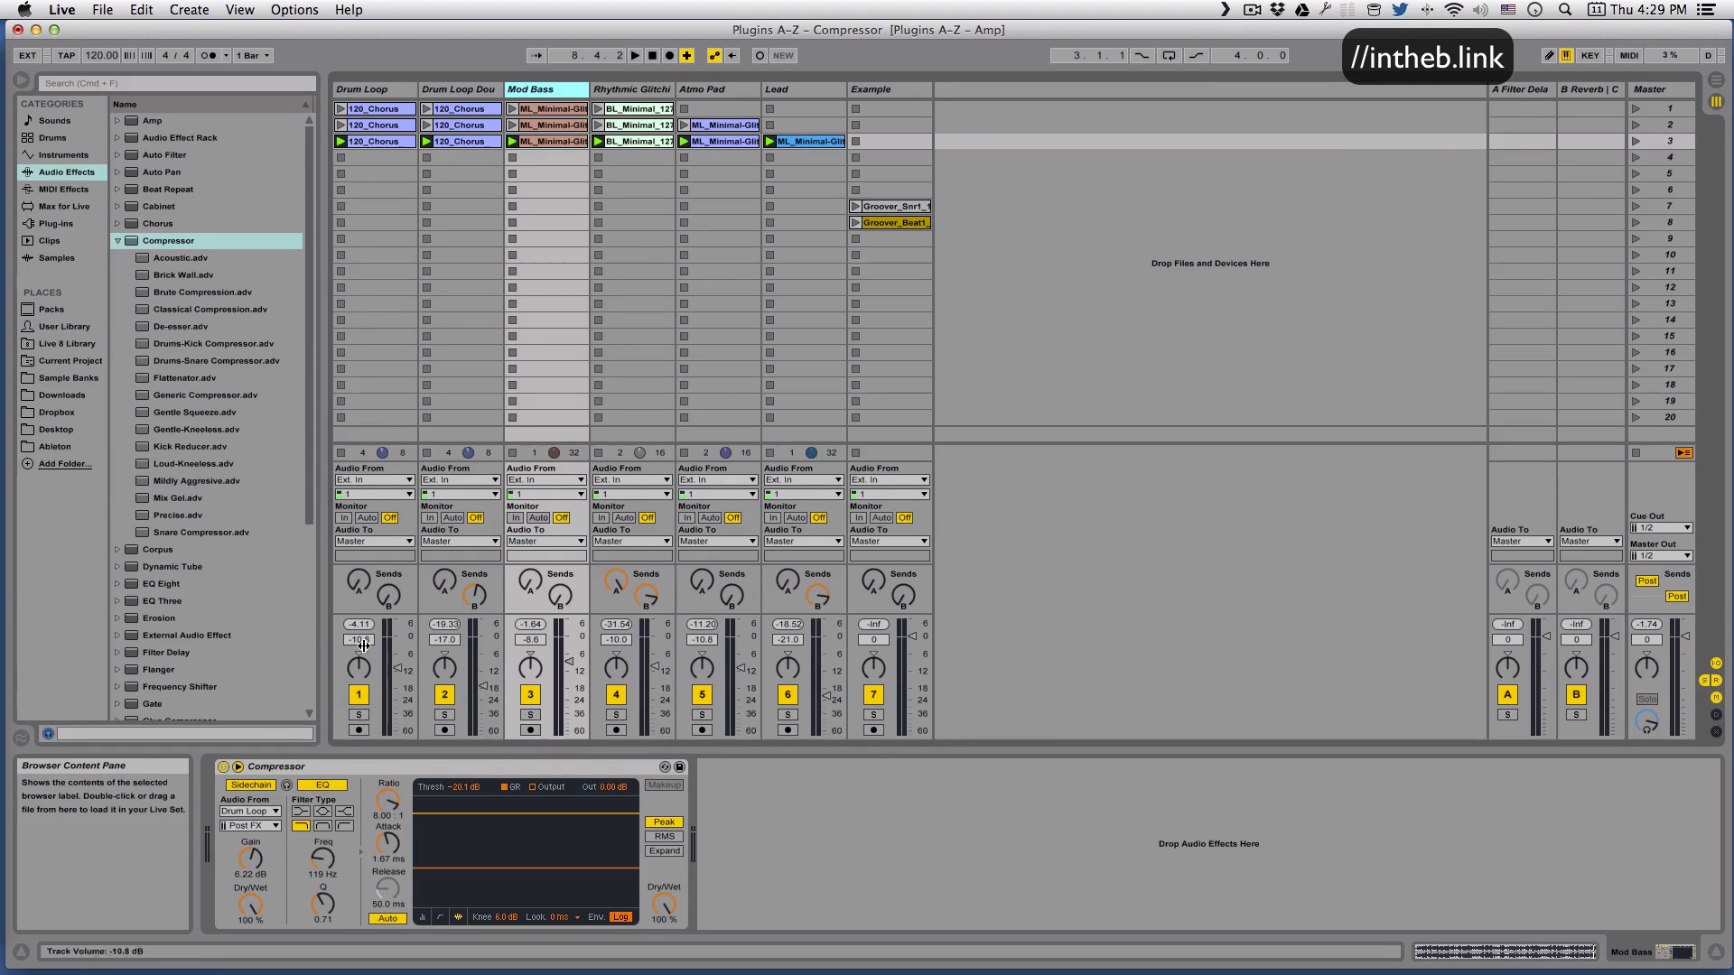
left_click(1659, 89)
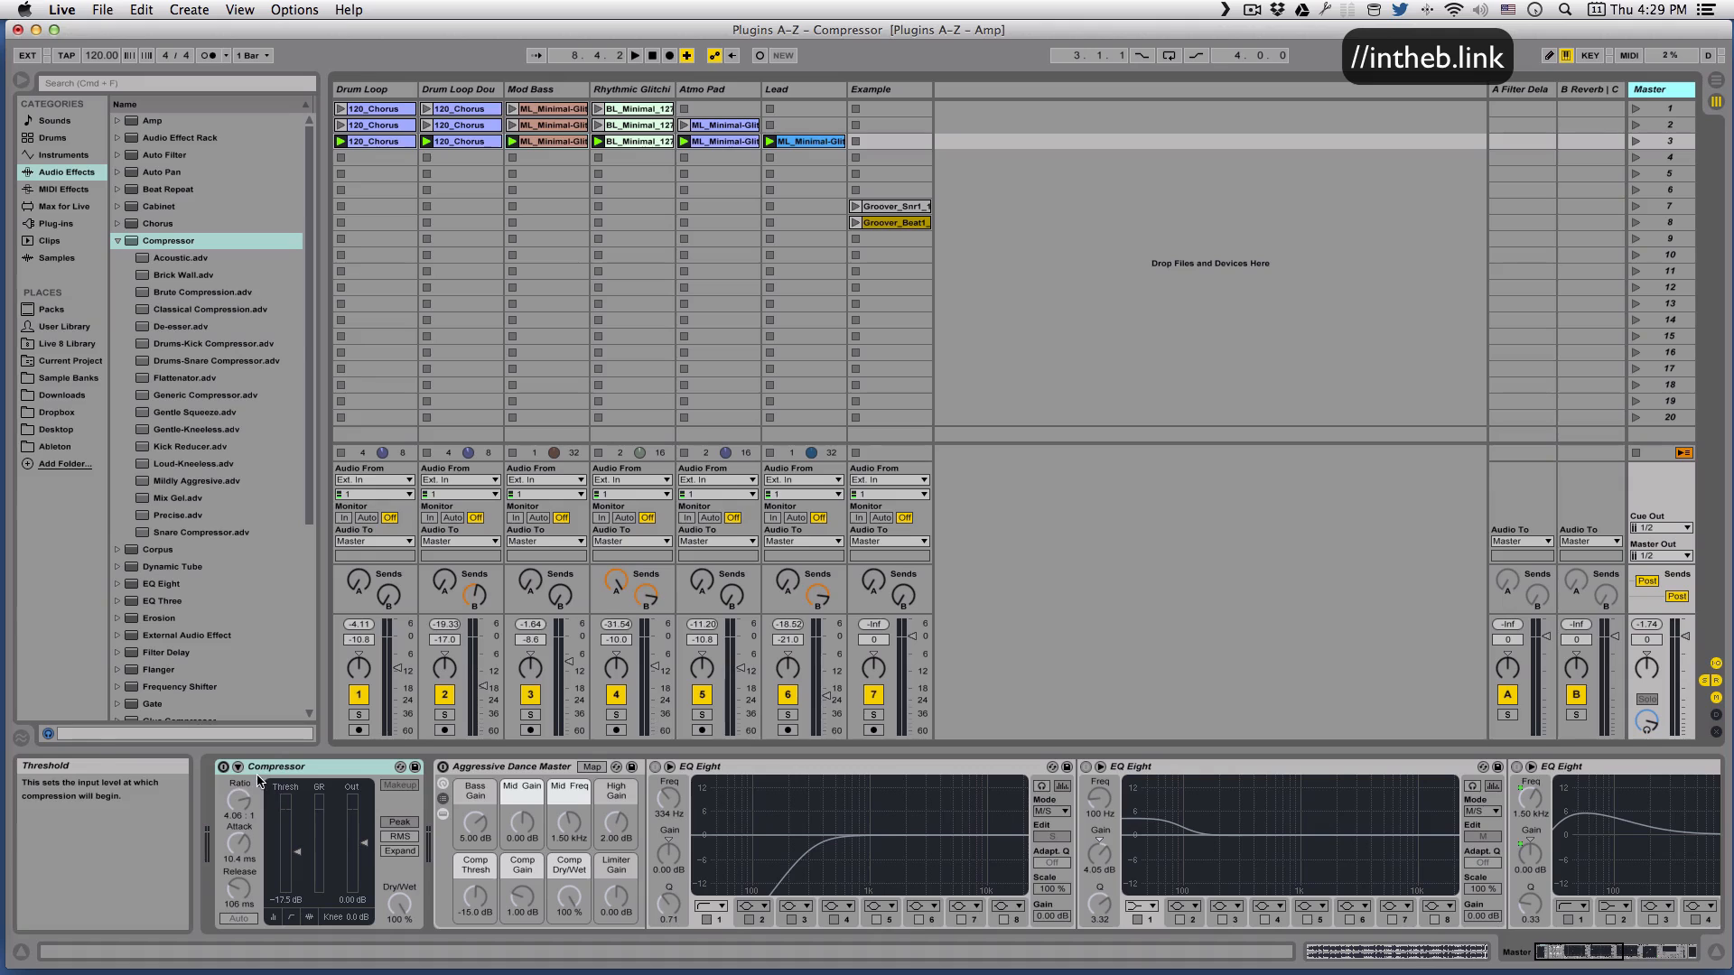
left_click(224, 767)
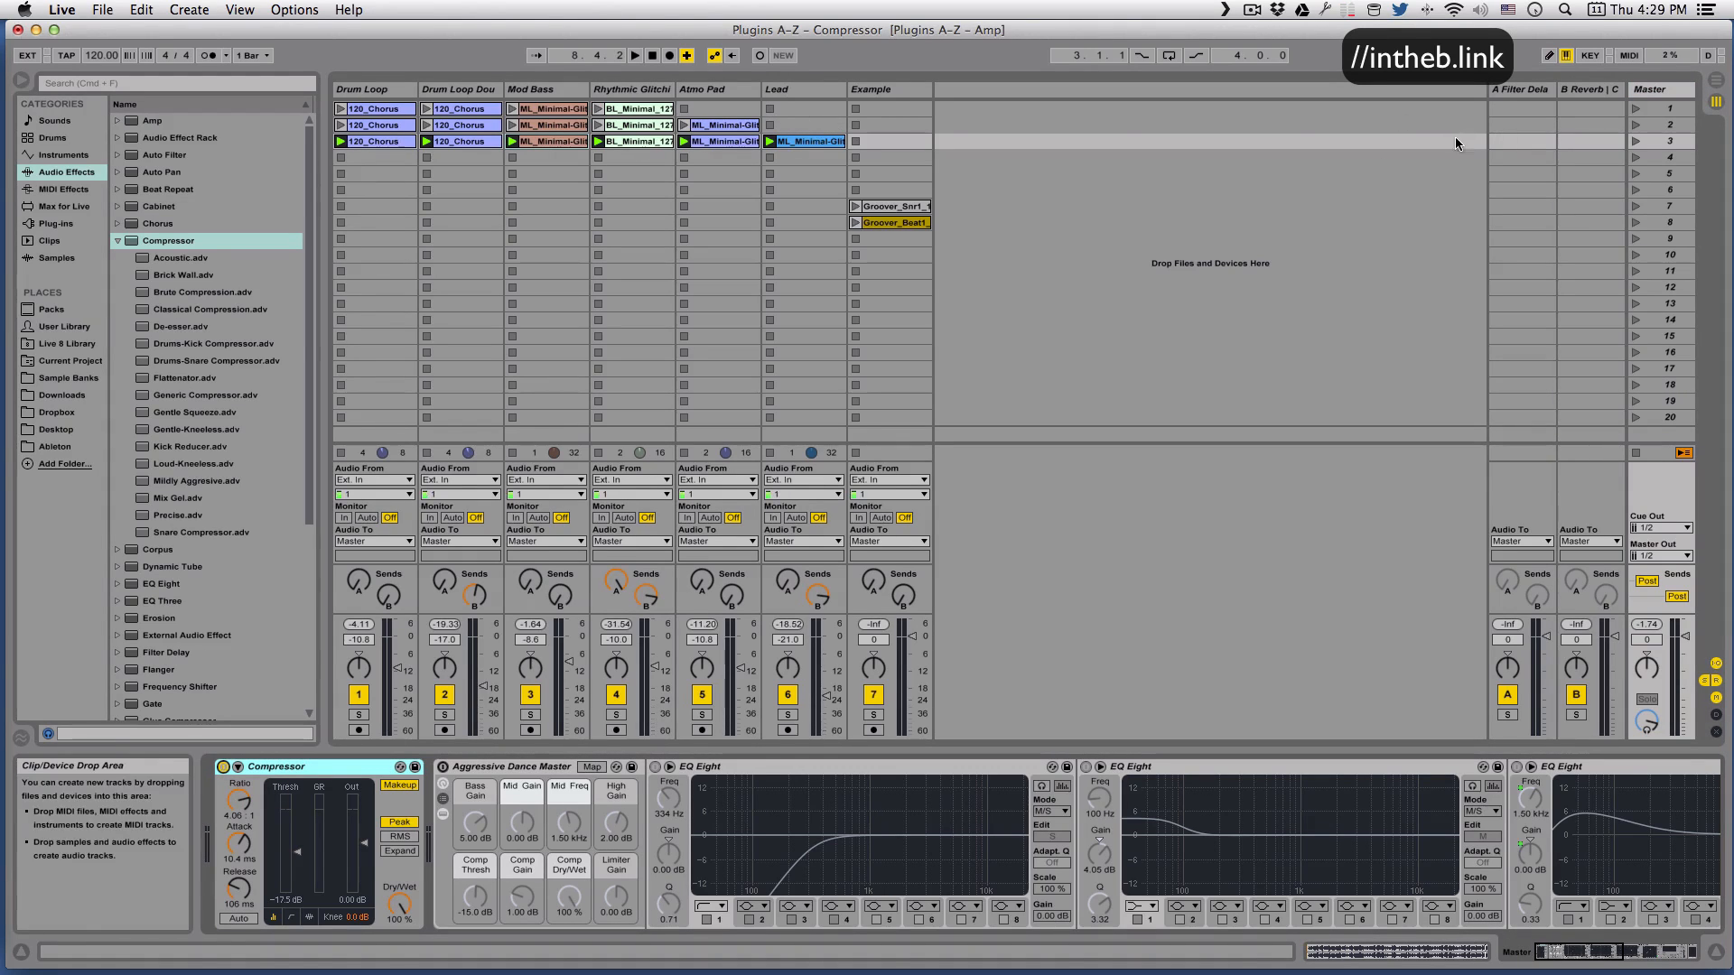
Show the Corpus presets instead of the Compressor presets in the browser, and launch scene 3 to play the full mix.
left_click(118, 242)
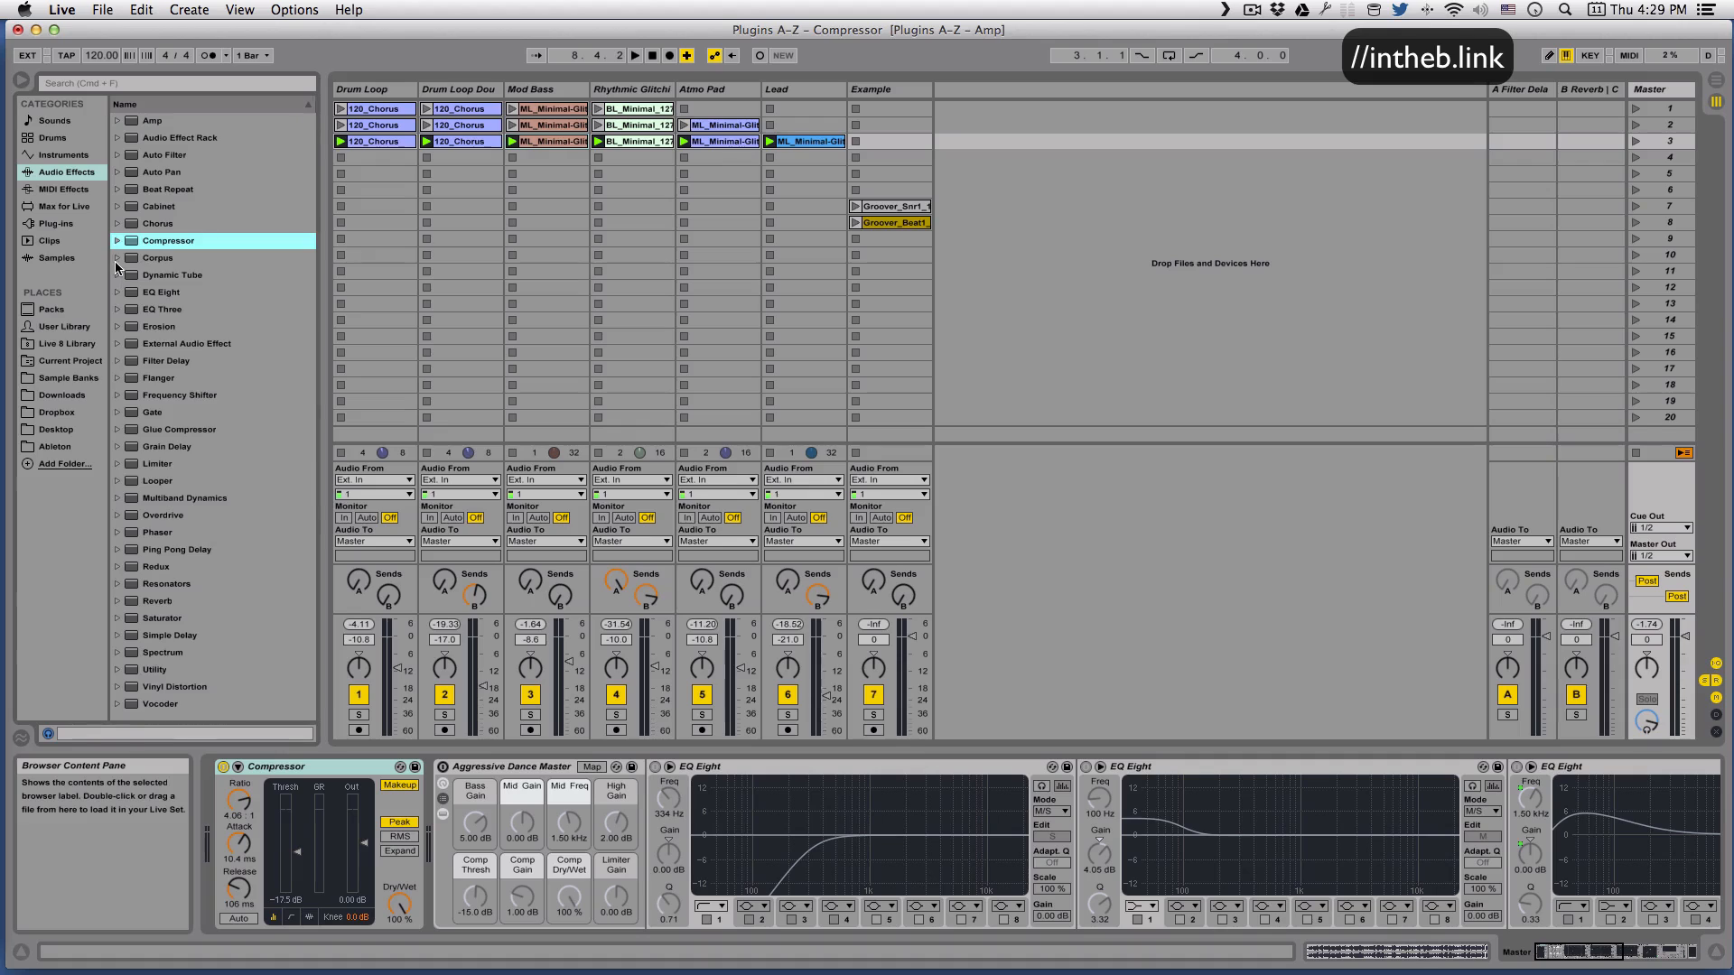
left_click(118, 258)
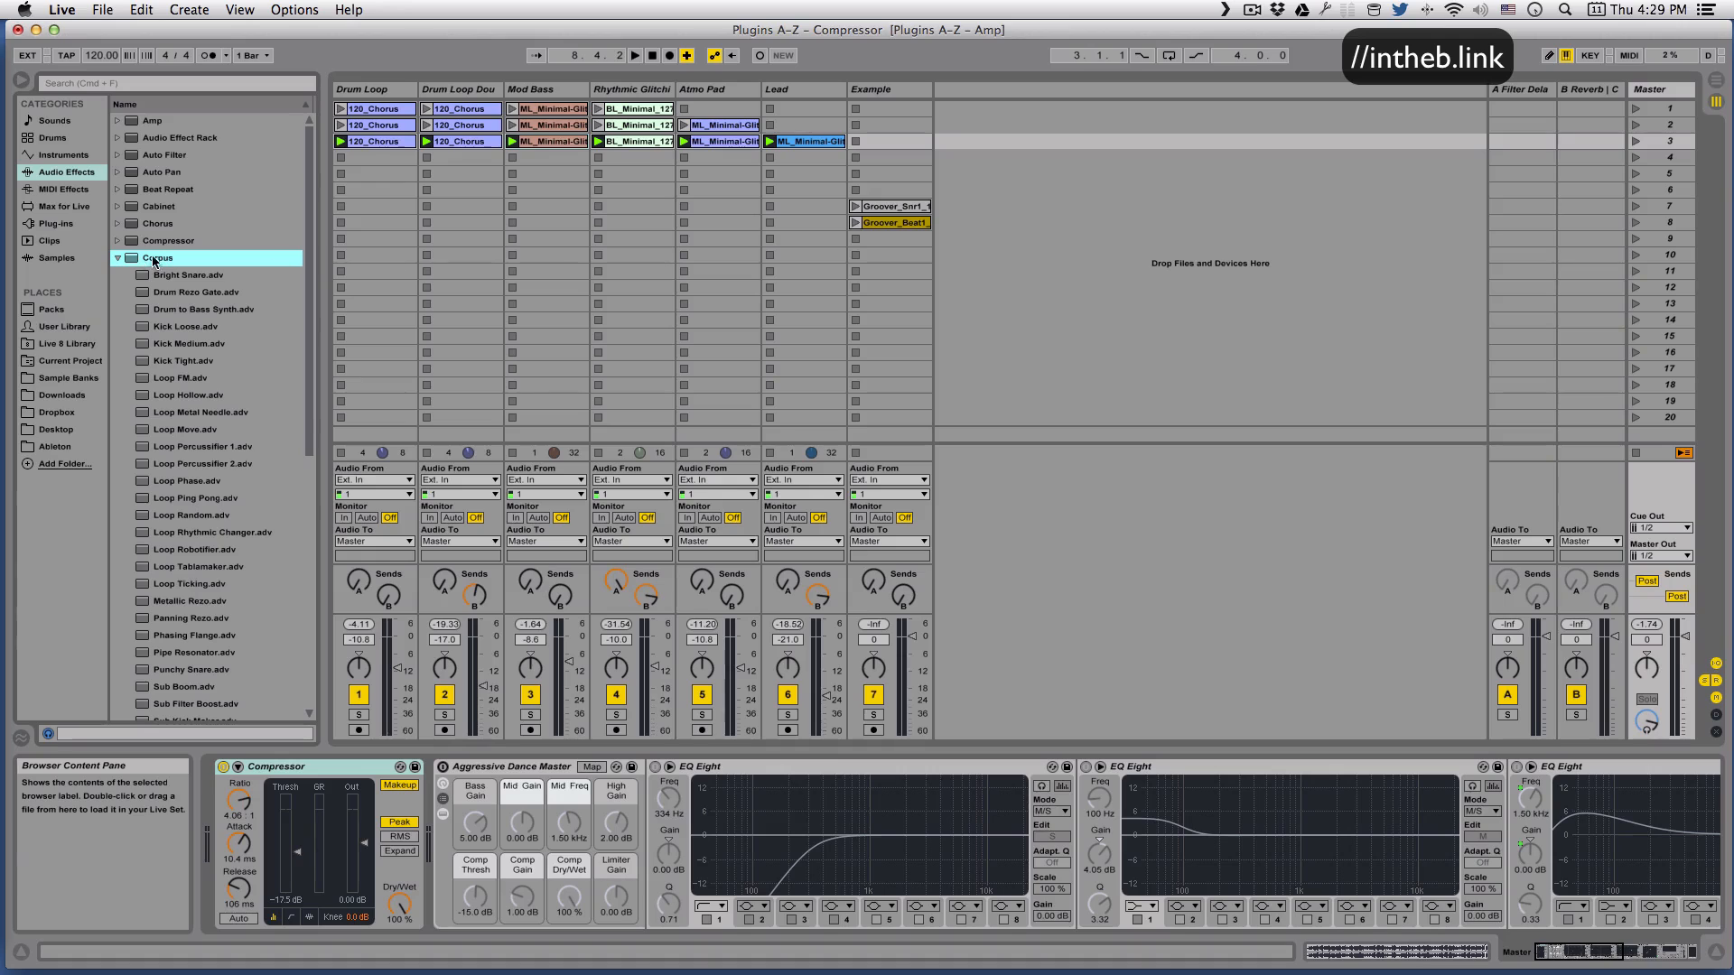
left_click(1635, 142)
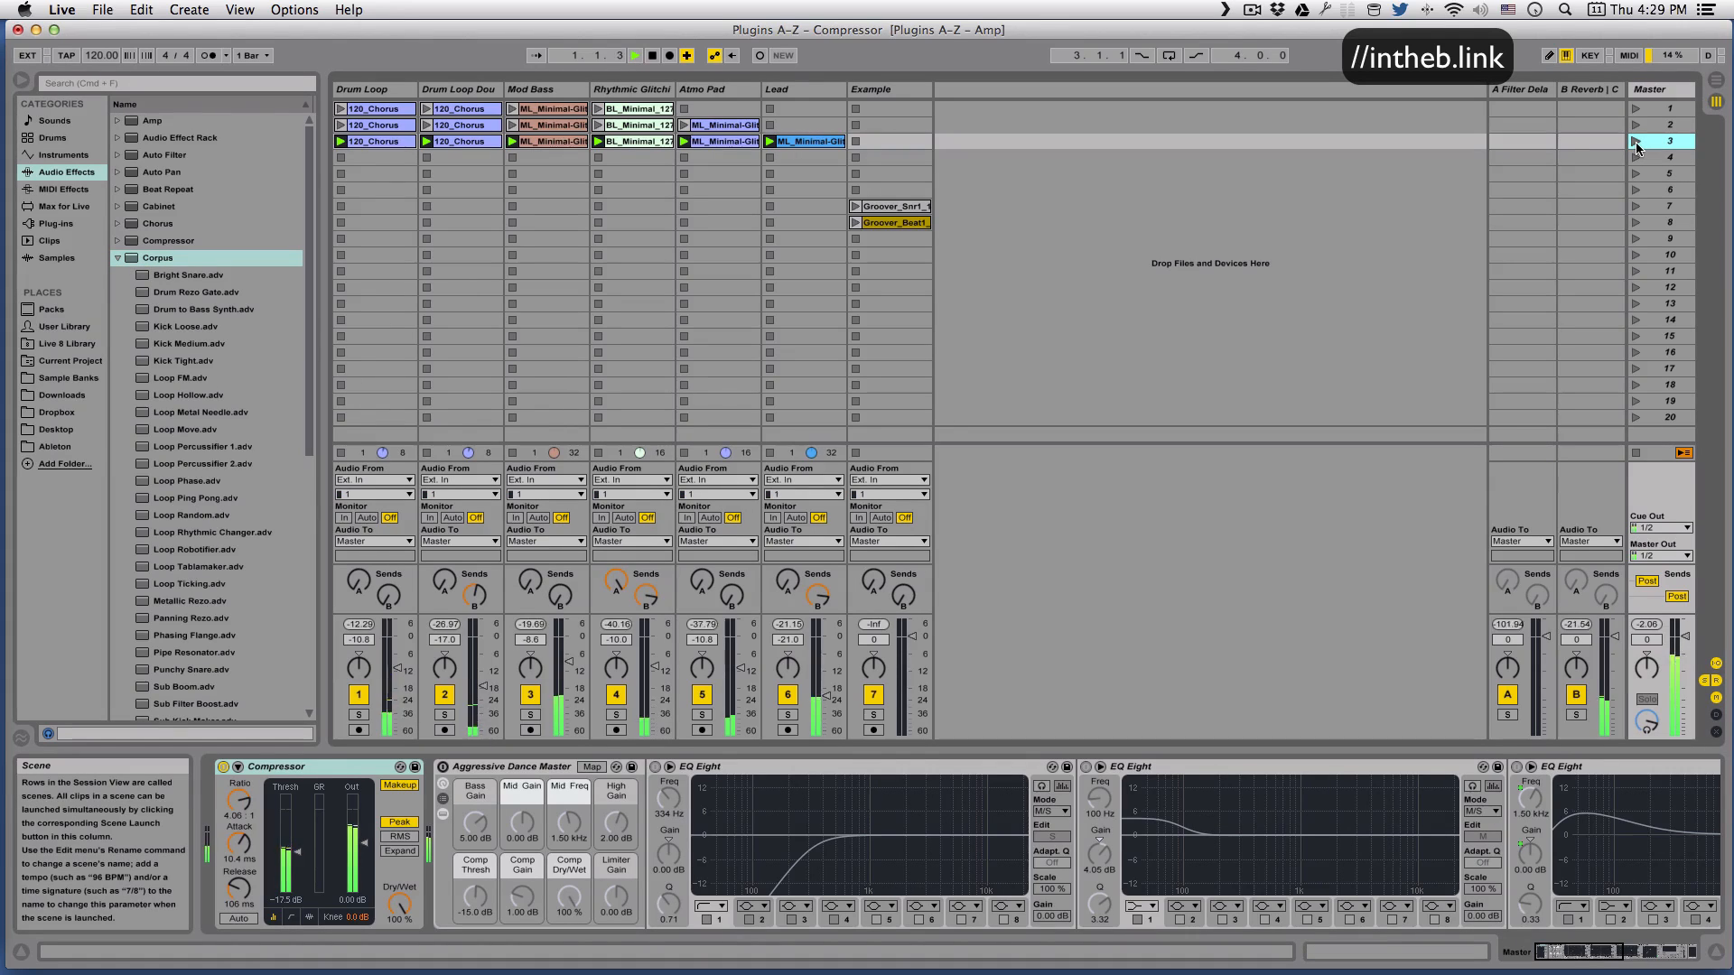